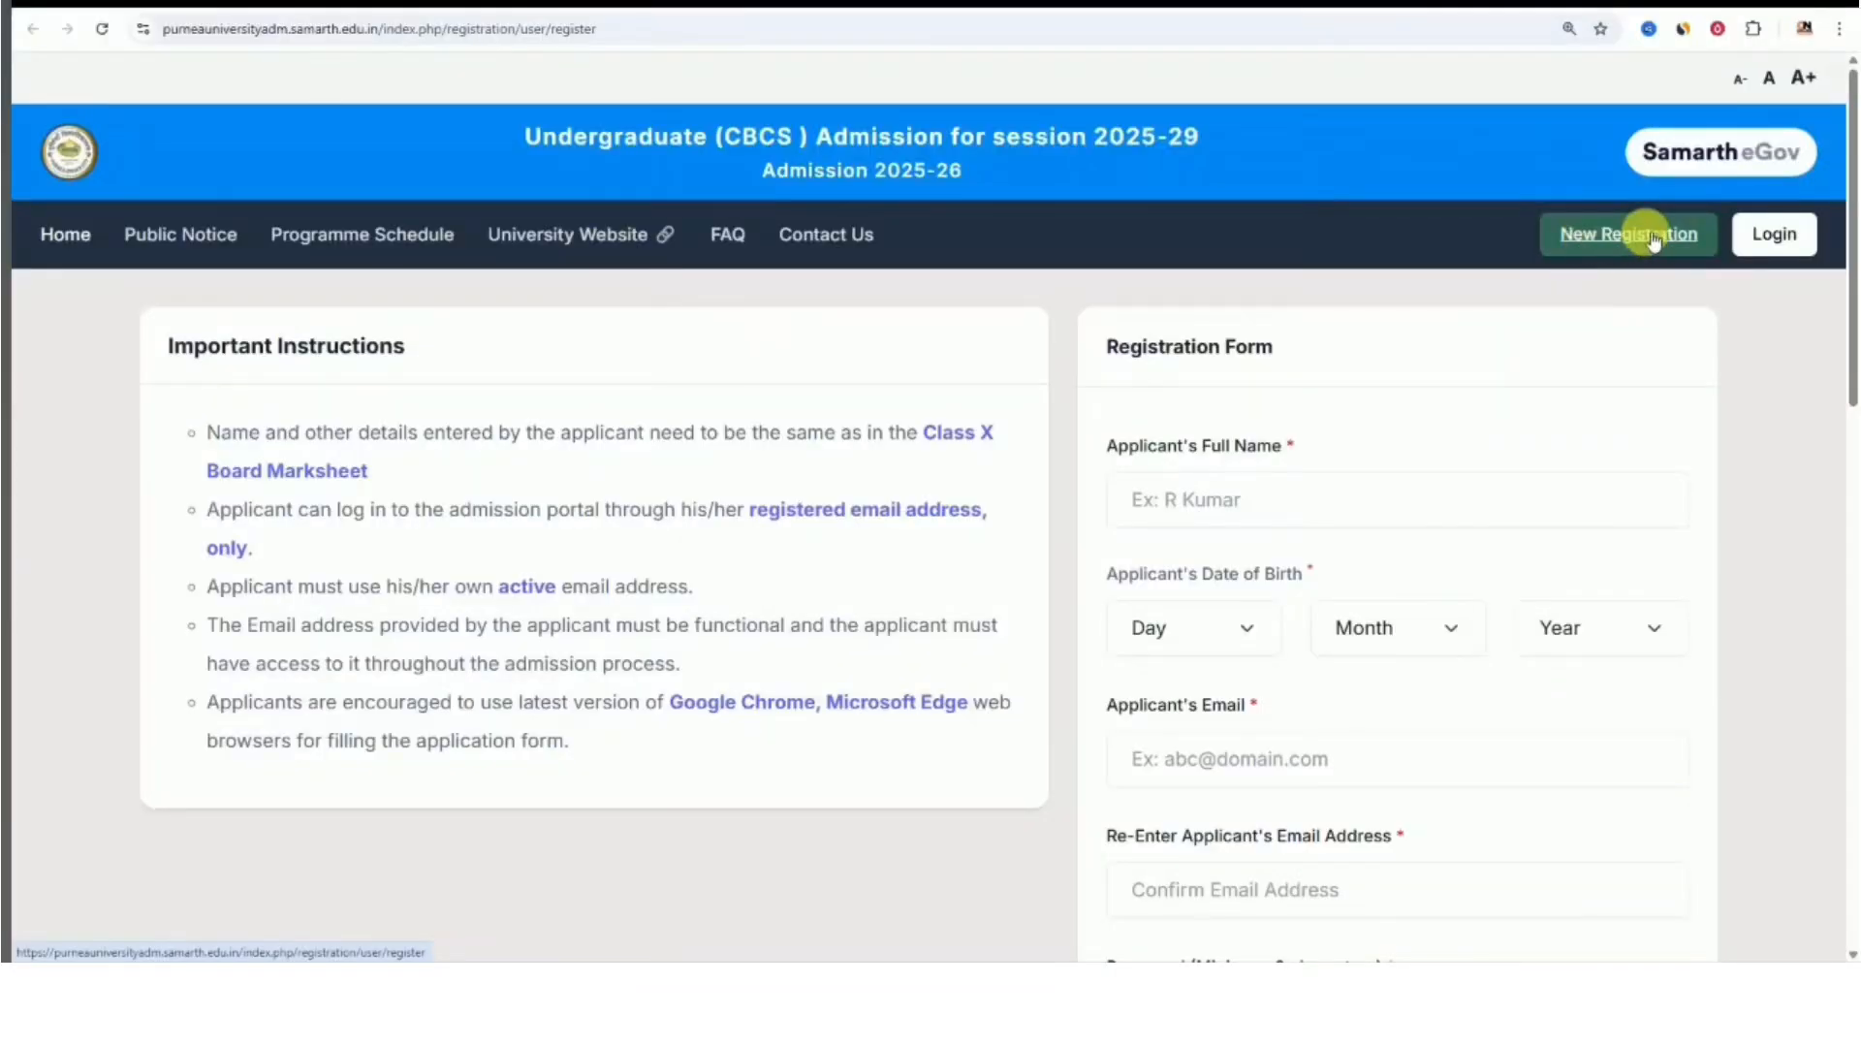
Reload the registration form and enter the applicant's full name
left_click(1616, 249)
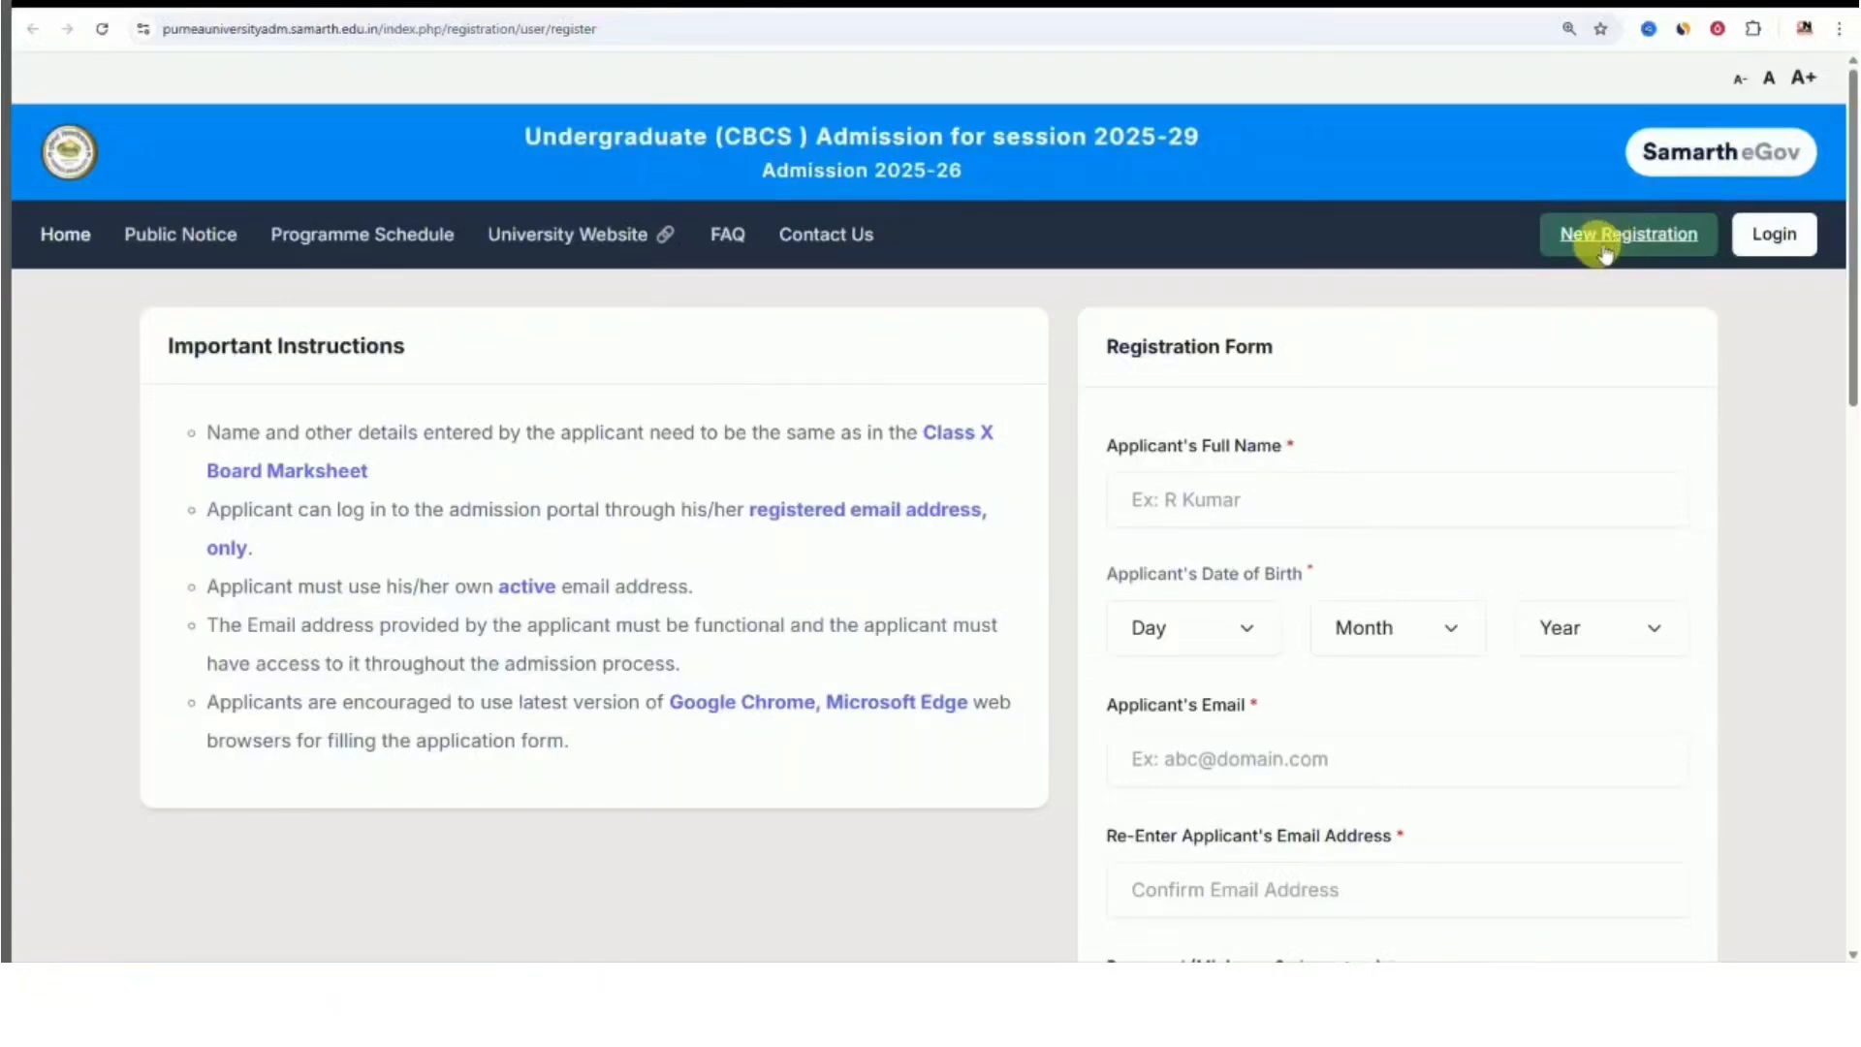
scroll(1357, 427, "down", 2)
left_click_drag(1095, 258, 1230, 249)
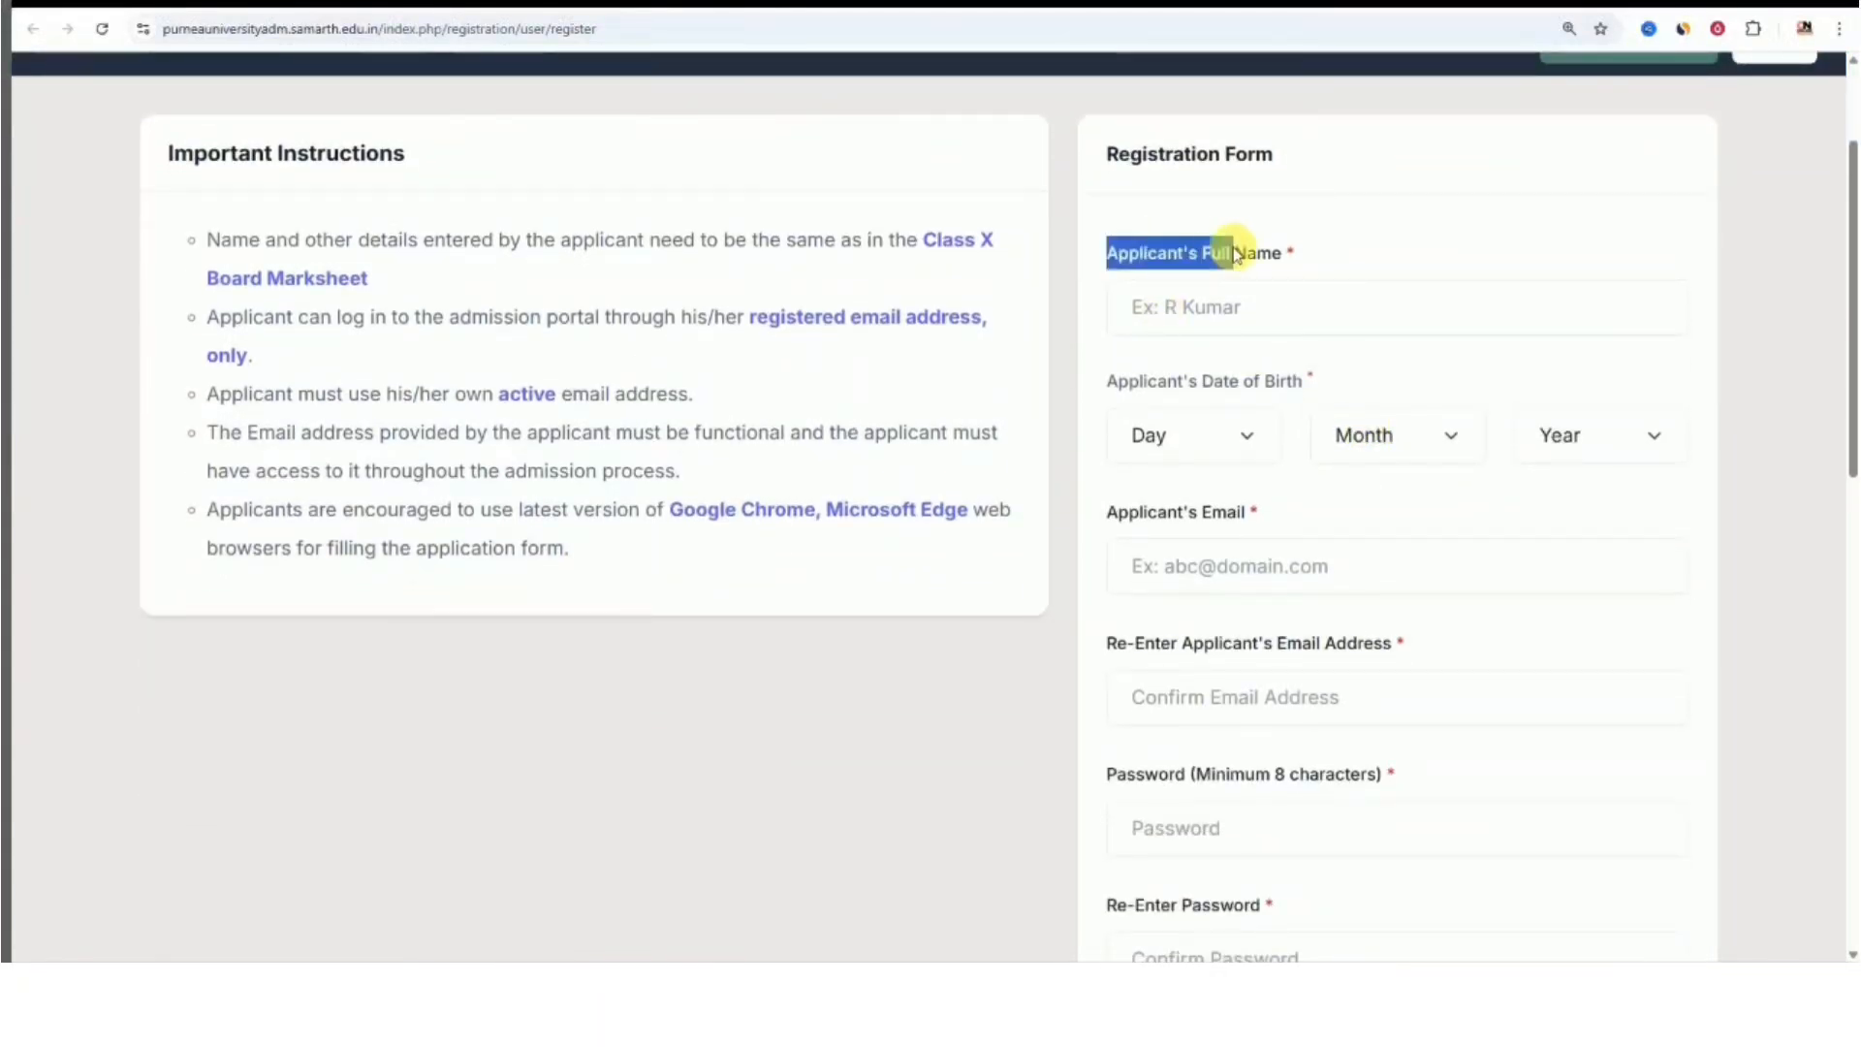
left_click(1267, 249)
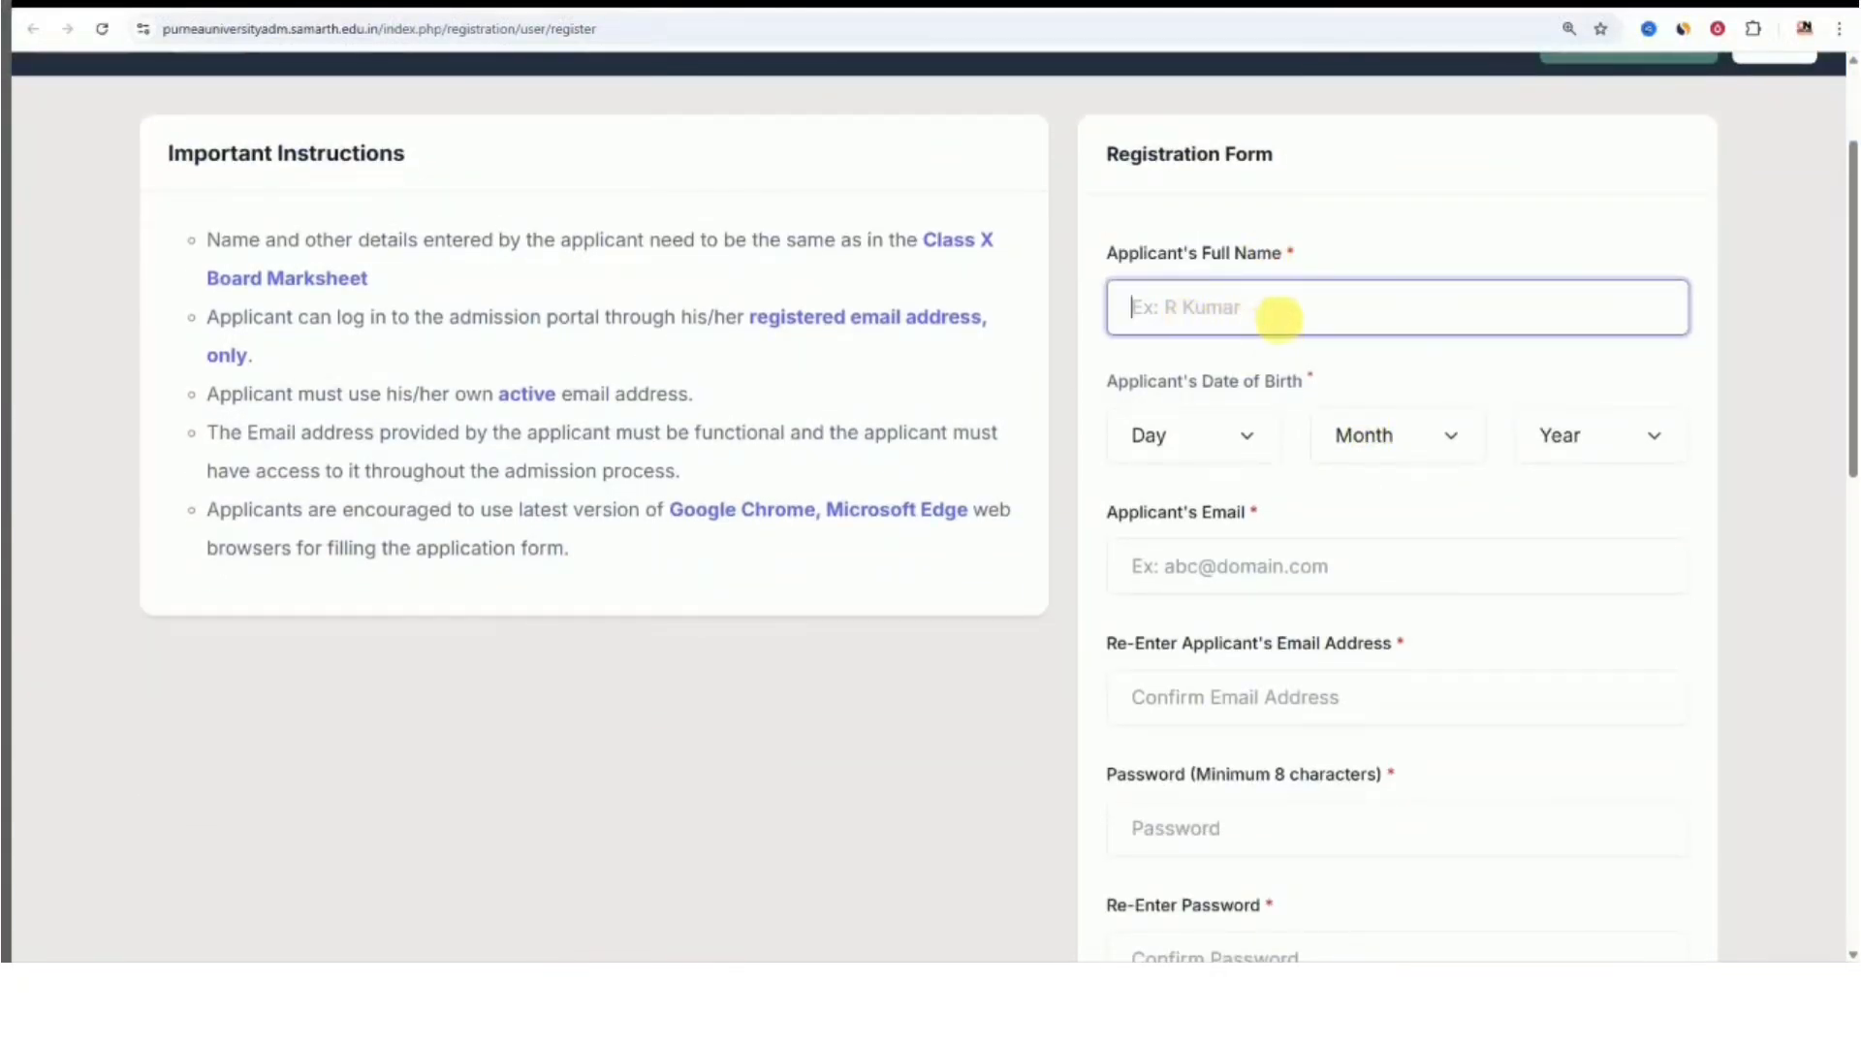
Set the date of birth to 03 January 2012
left_click(1219, 435)
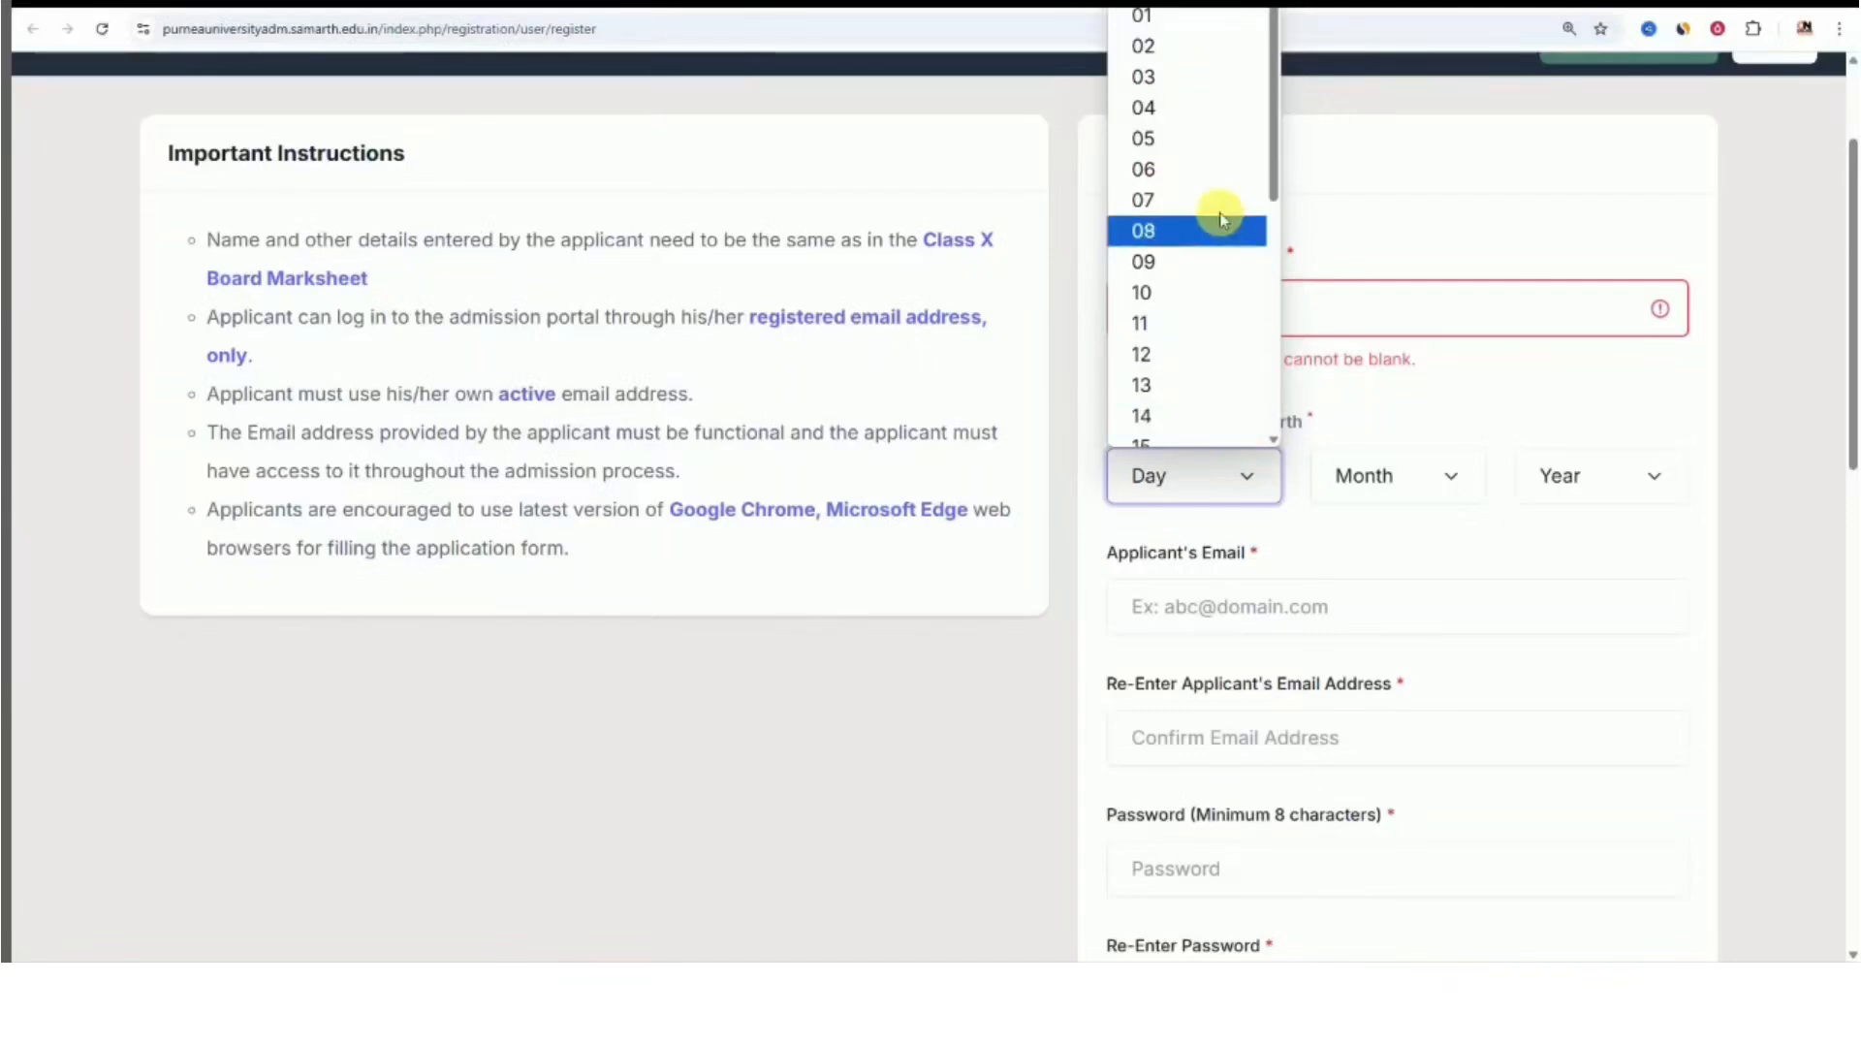
left_click(1209, 77)
left_click(1398, 475)
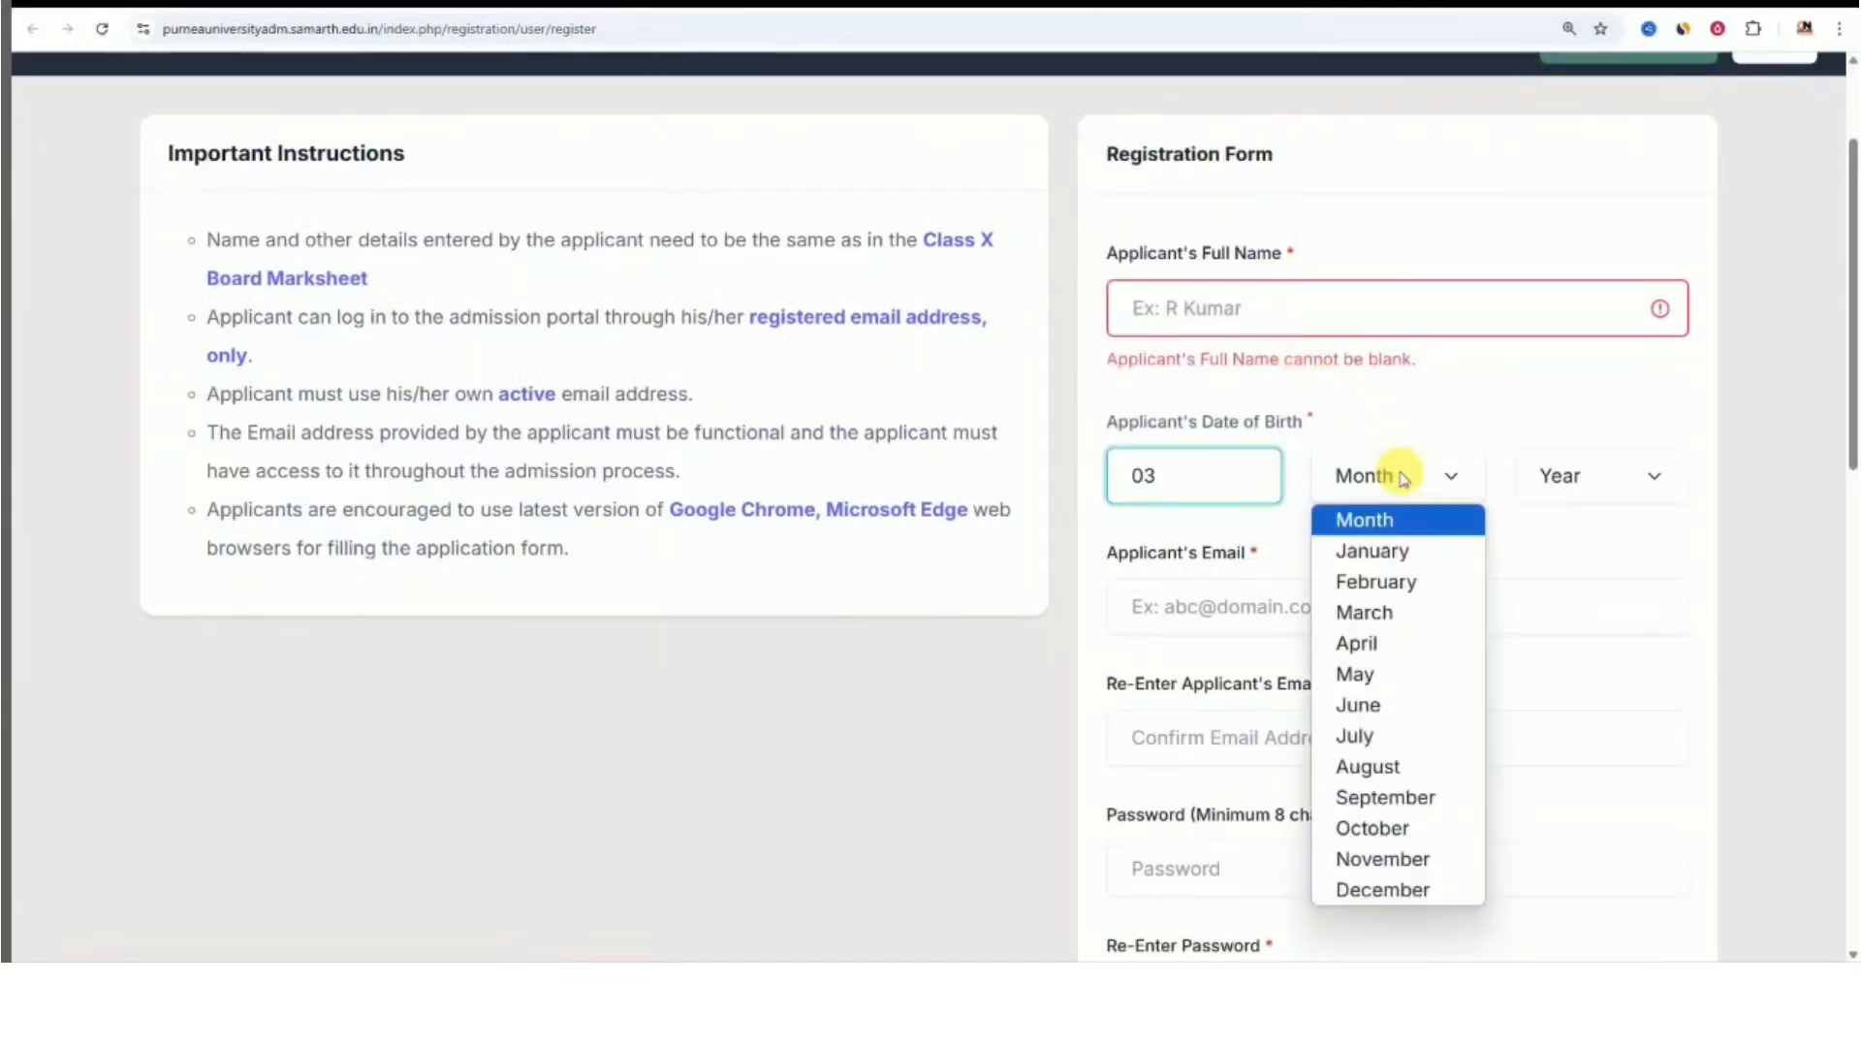
left_click(1396, 549)
left_click(1603, 474)
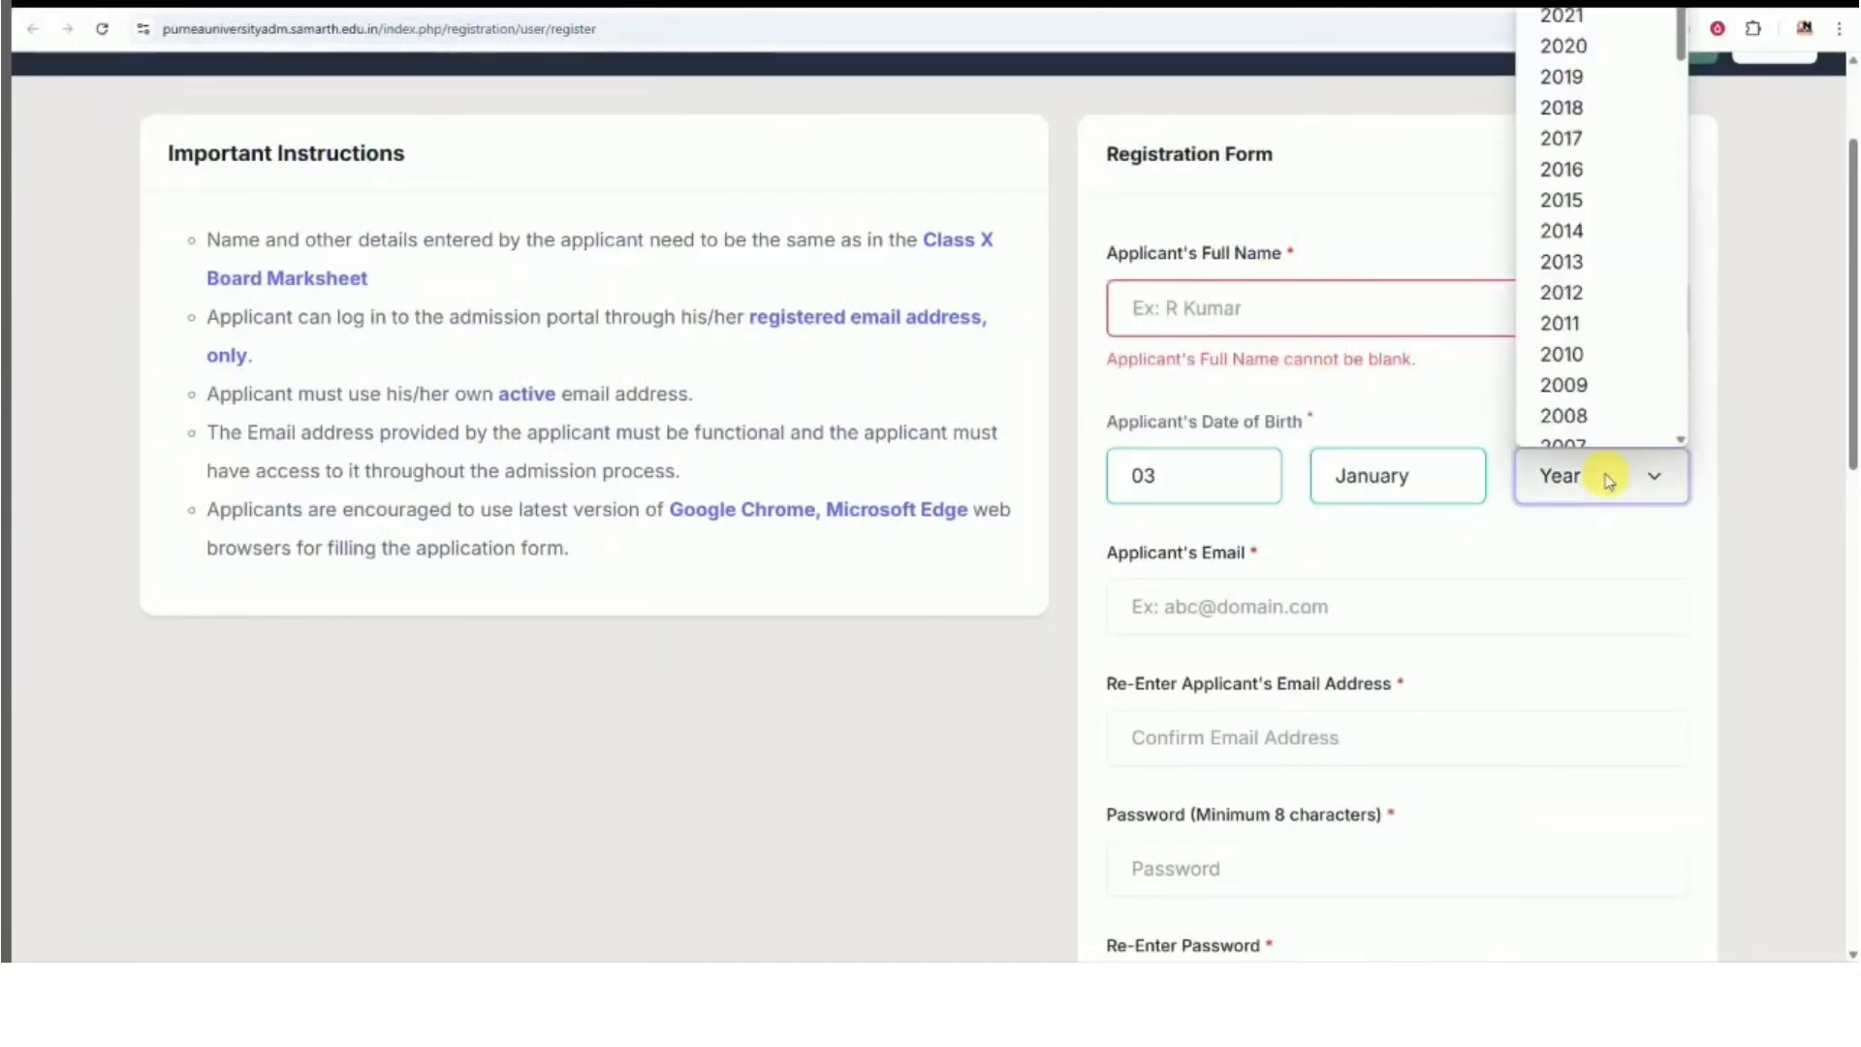
left_click(1596, 279)
Copy the saved password from the Notepad note and continue down the registration form
scroll(1342, 499, "down", 2)
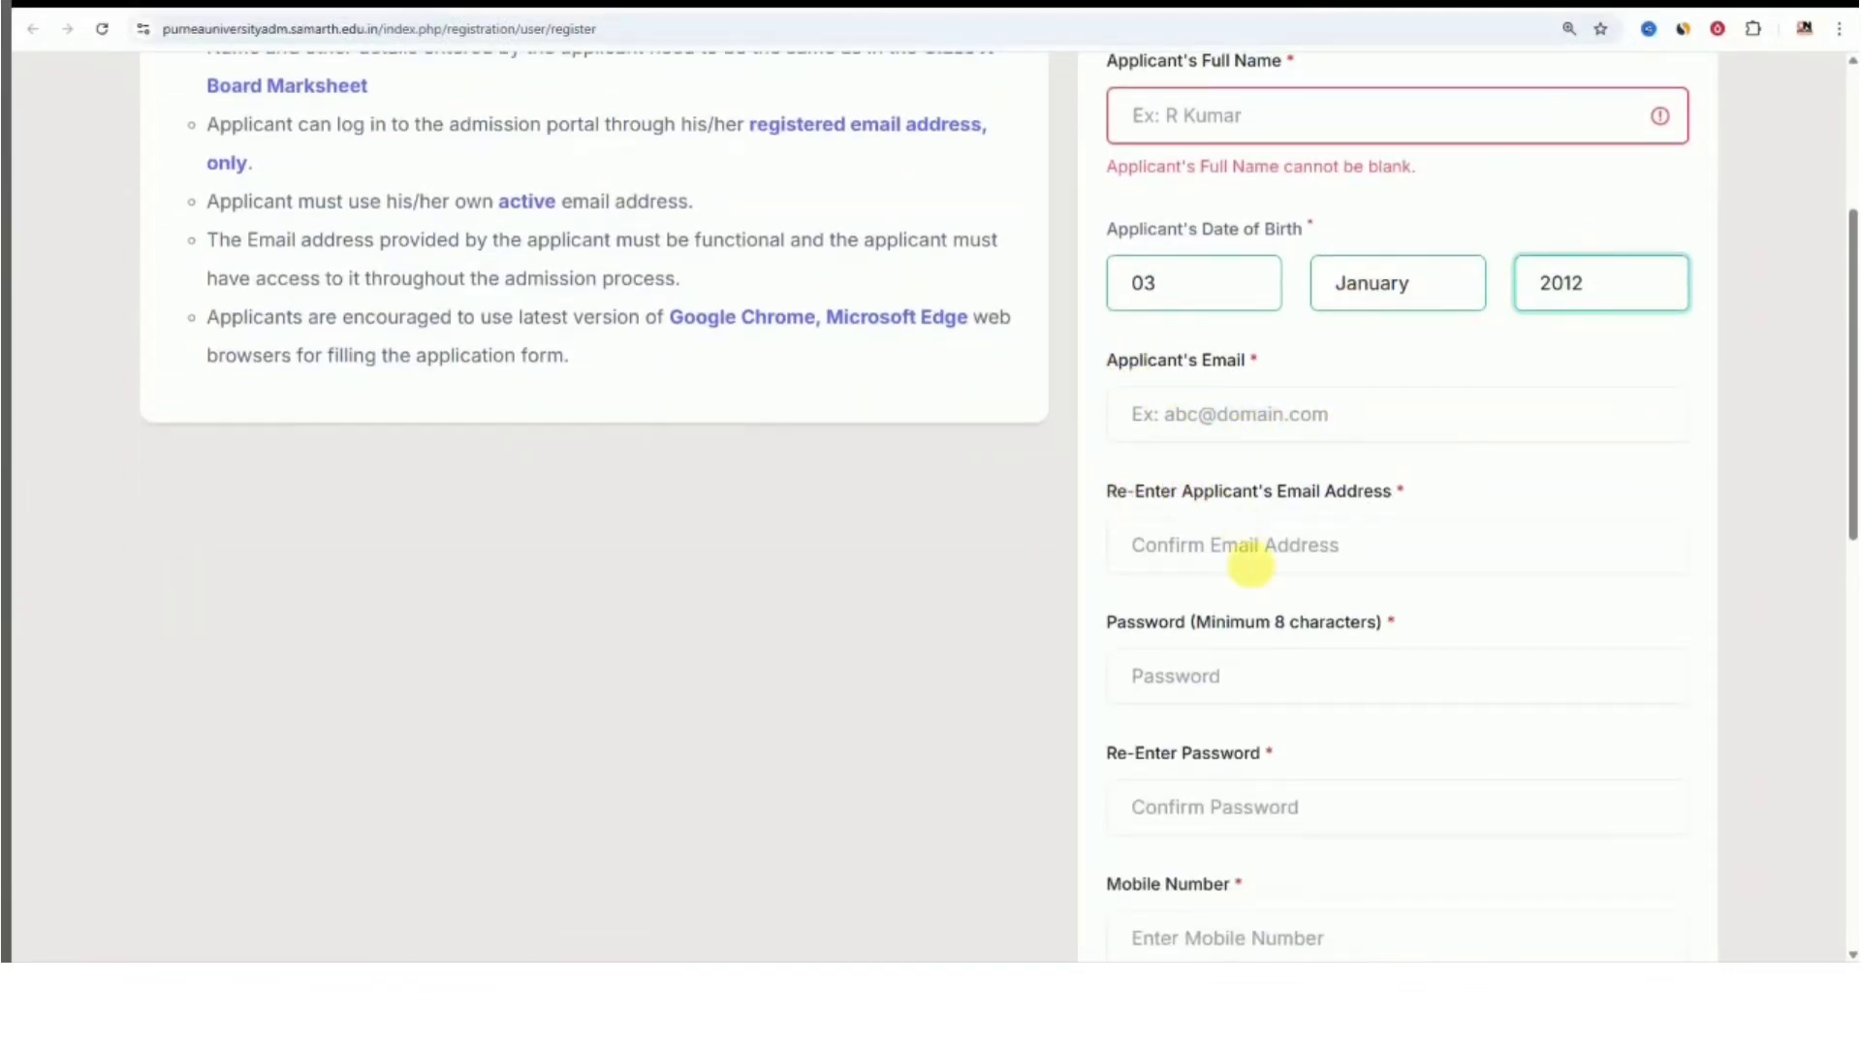
scroll(1270, 553, "down", 2)
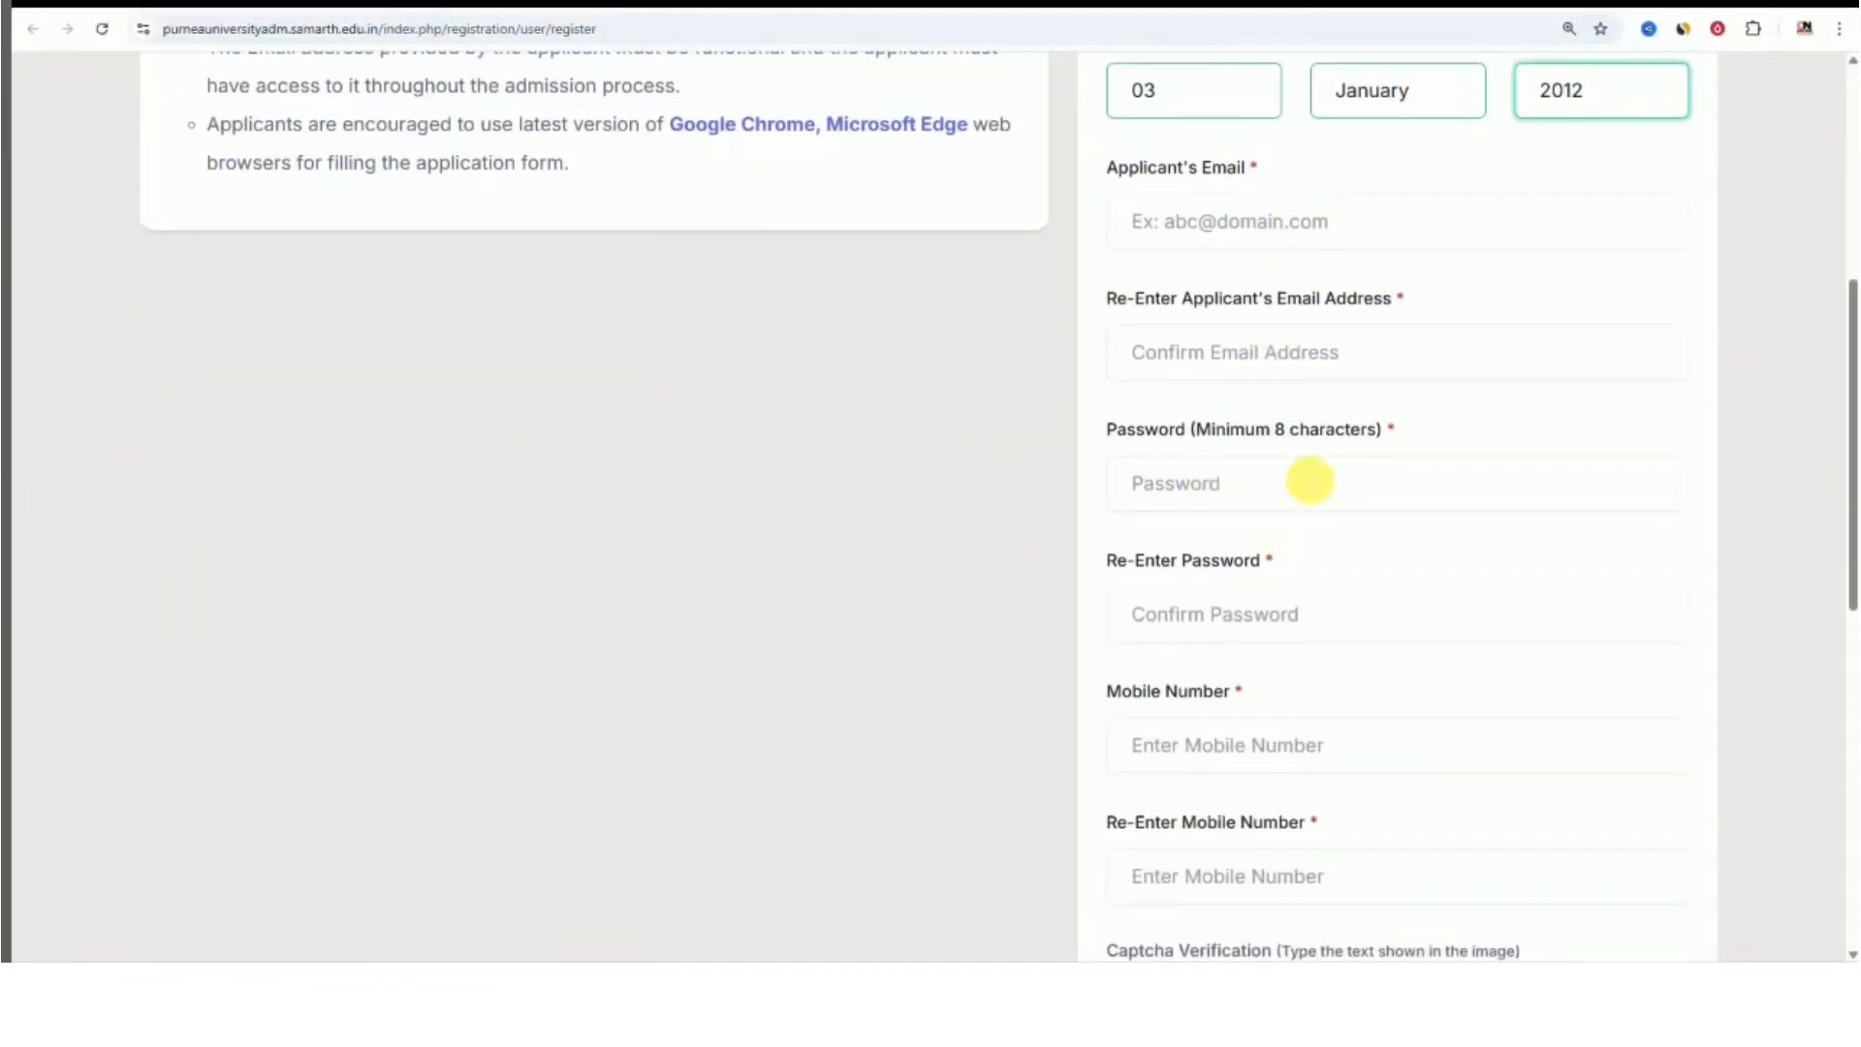
key("alt+Tab")
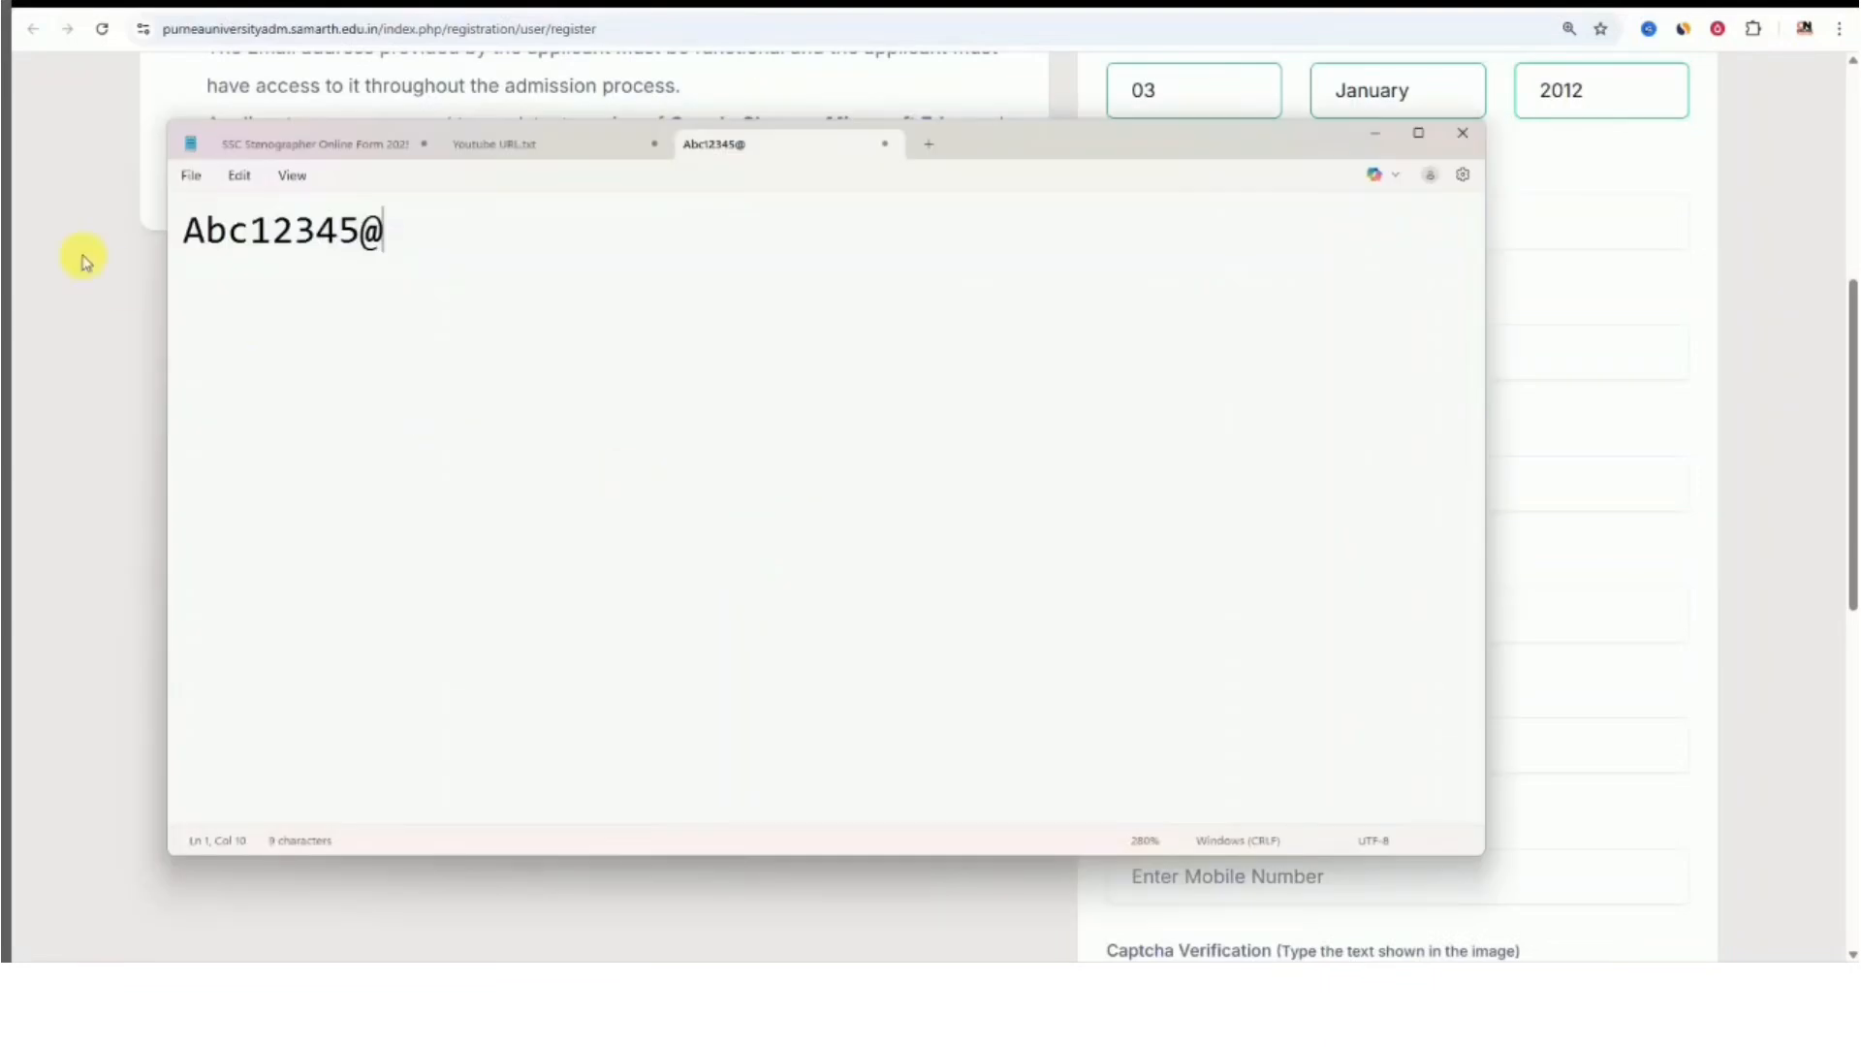
left_click_drag(195, 231, 430, 254)
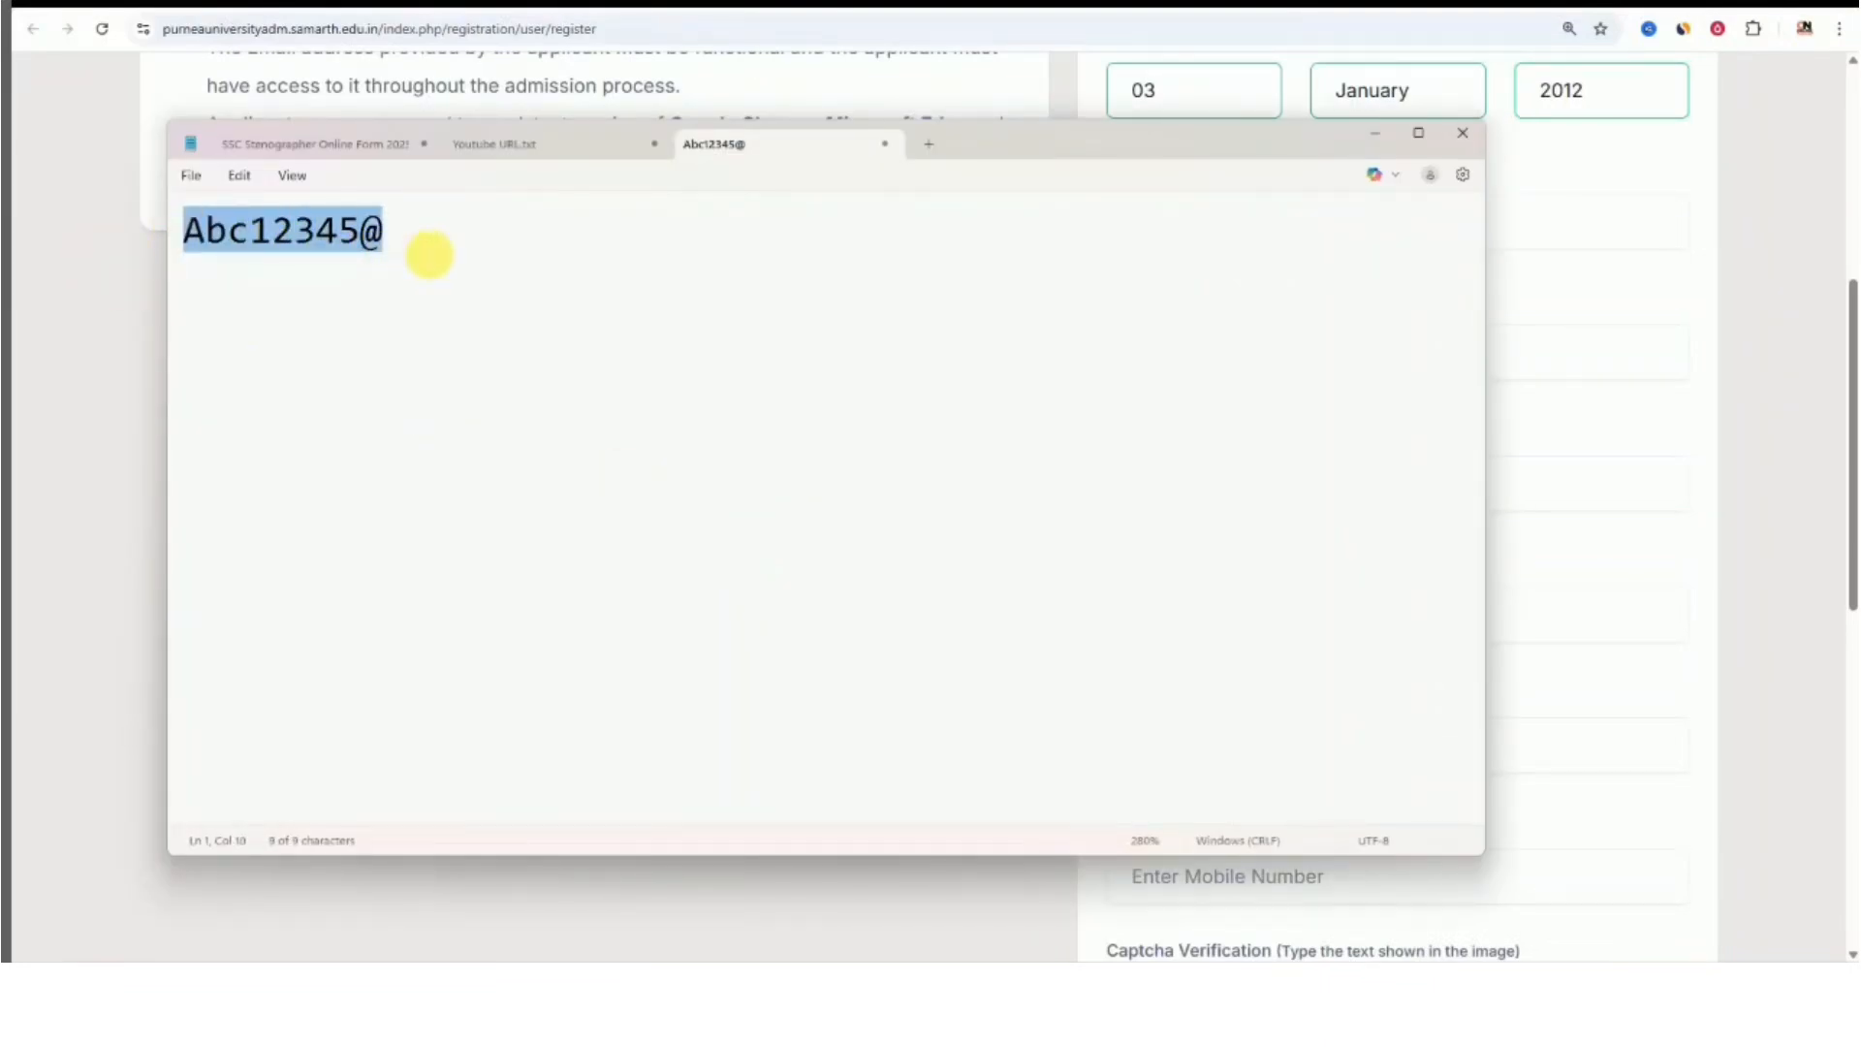
left_click(1378, 135)
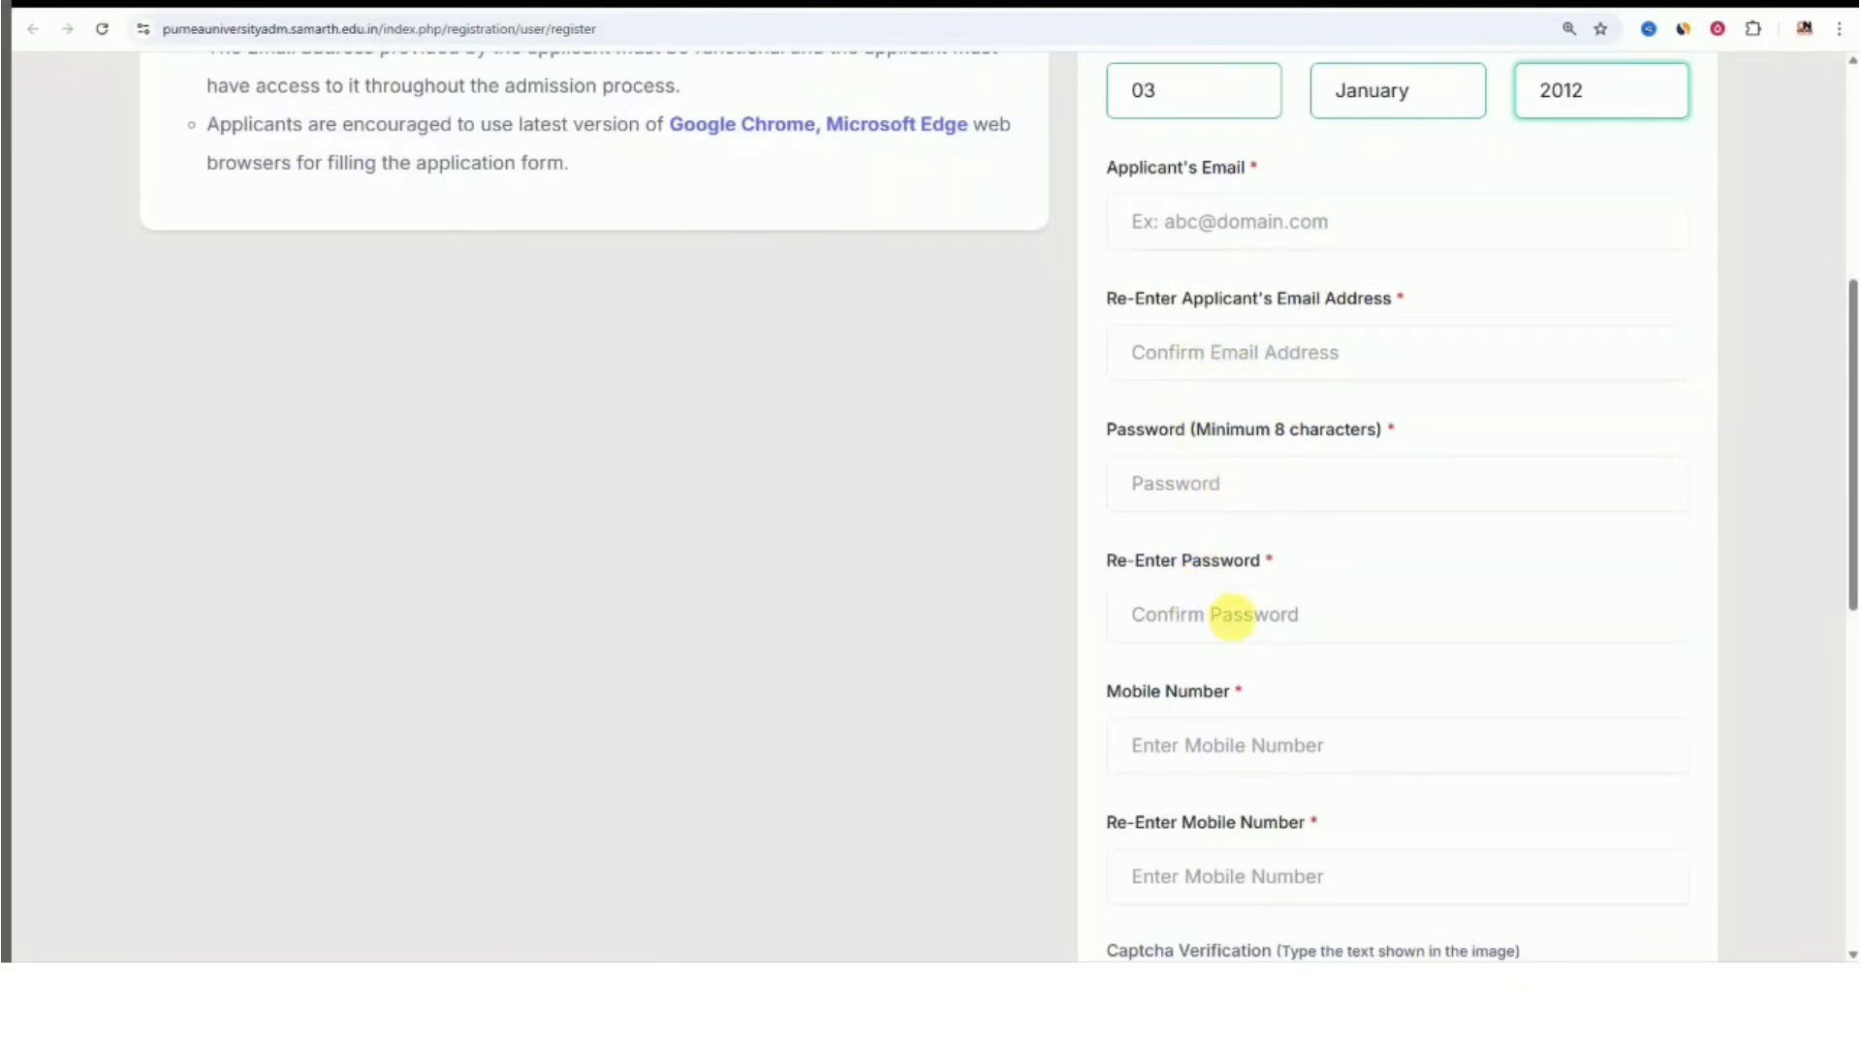
scroll(1240, 616, "down", 1)
scroll(1334, 665, "down", 2)
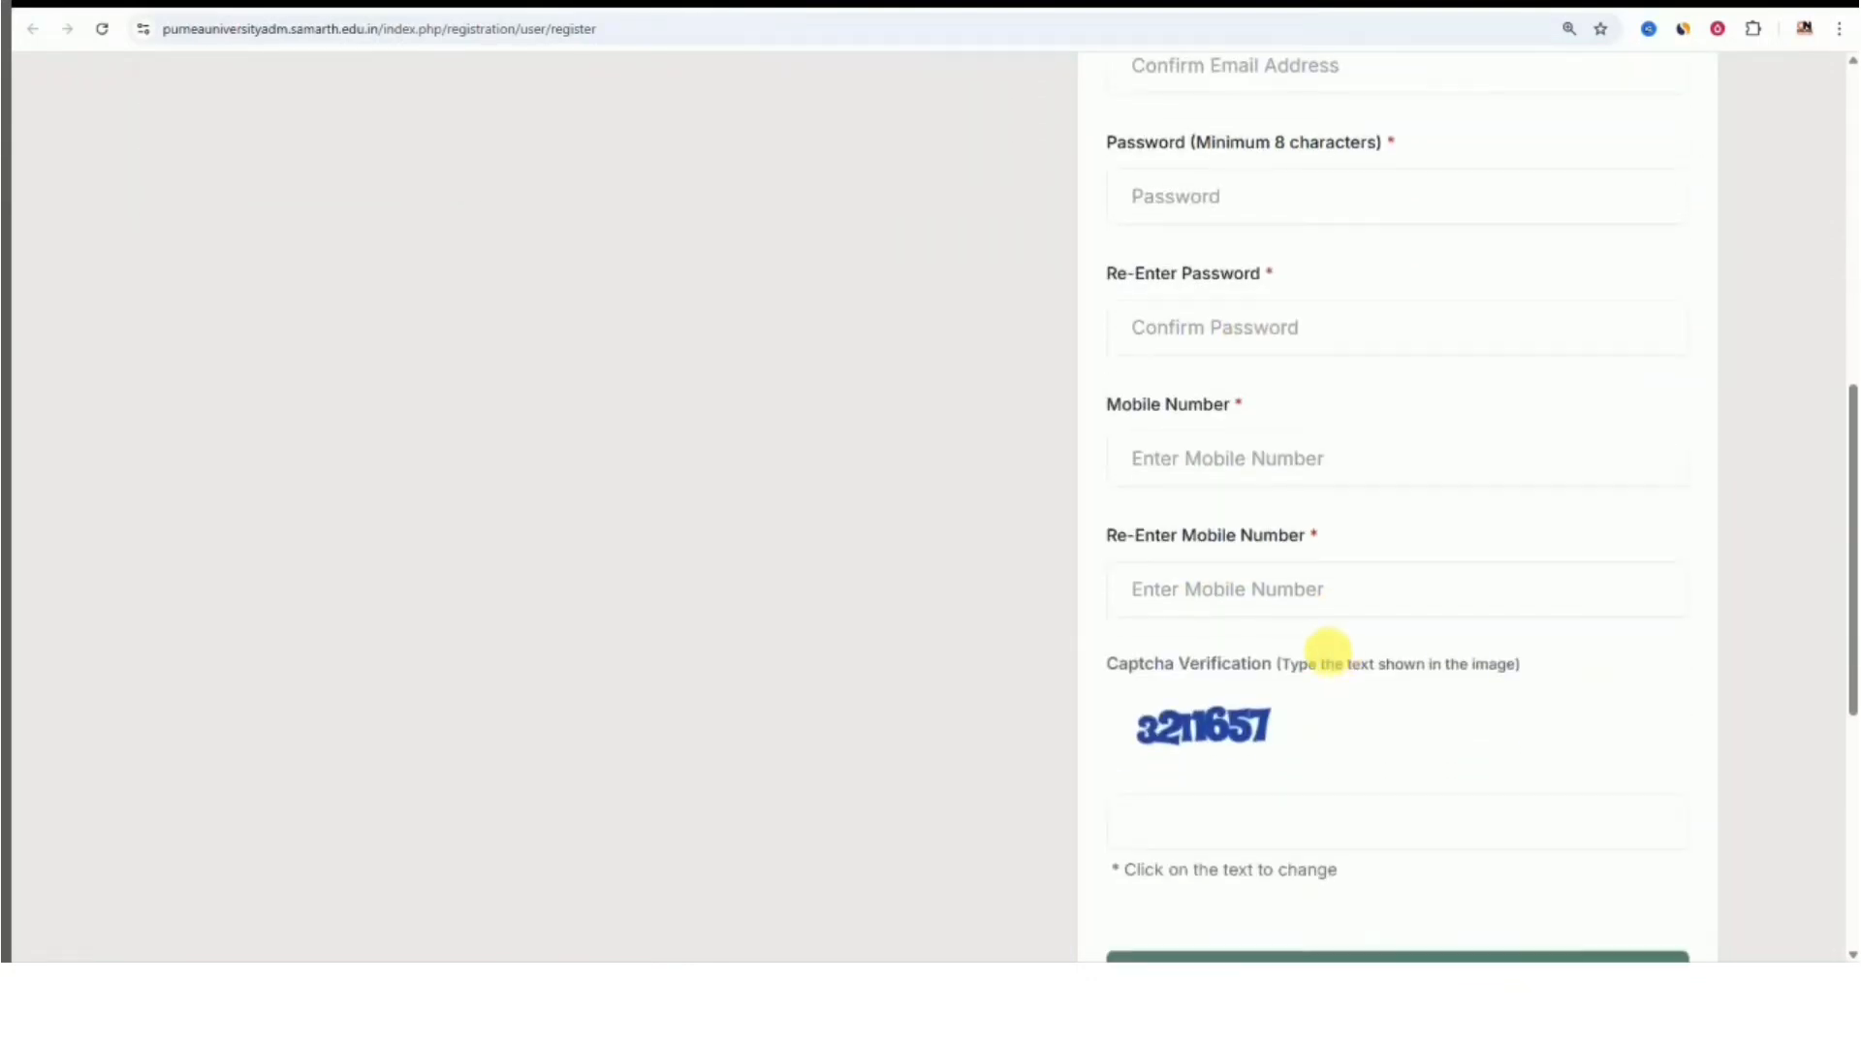
scroll(1400, 606, "down", 2)
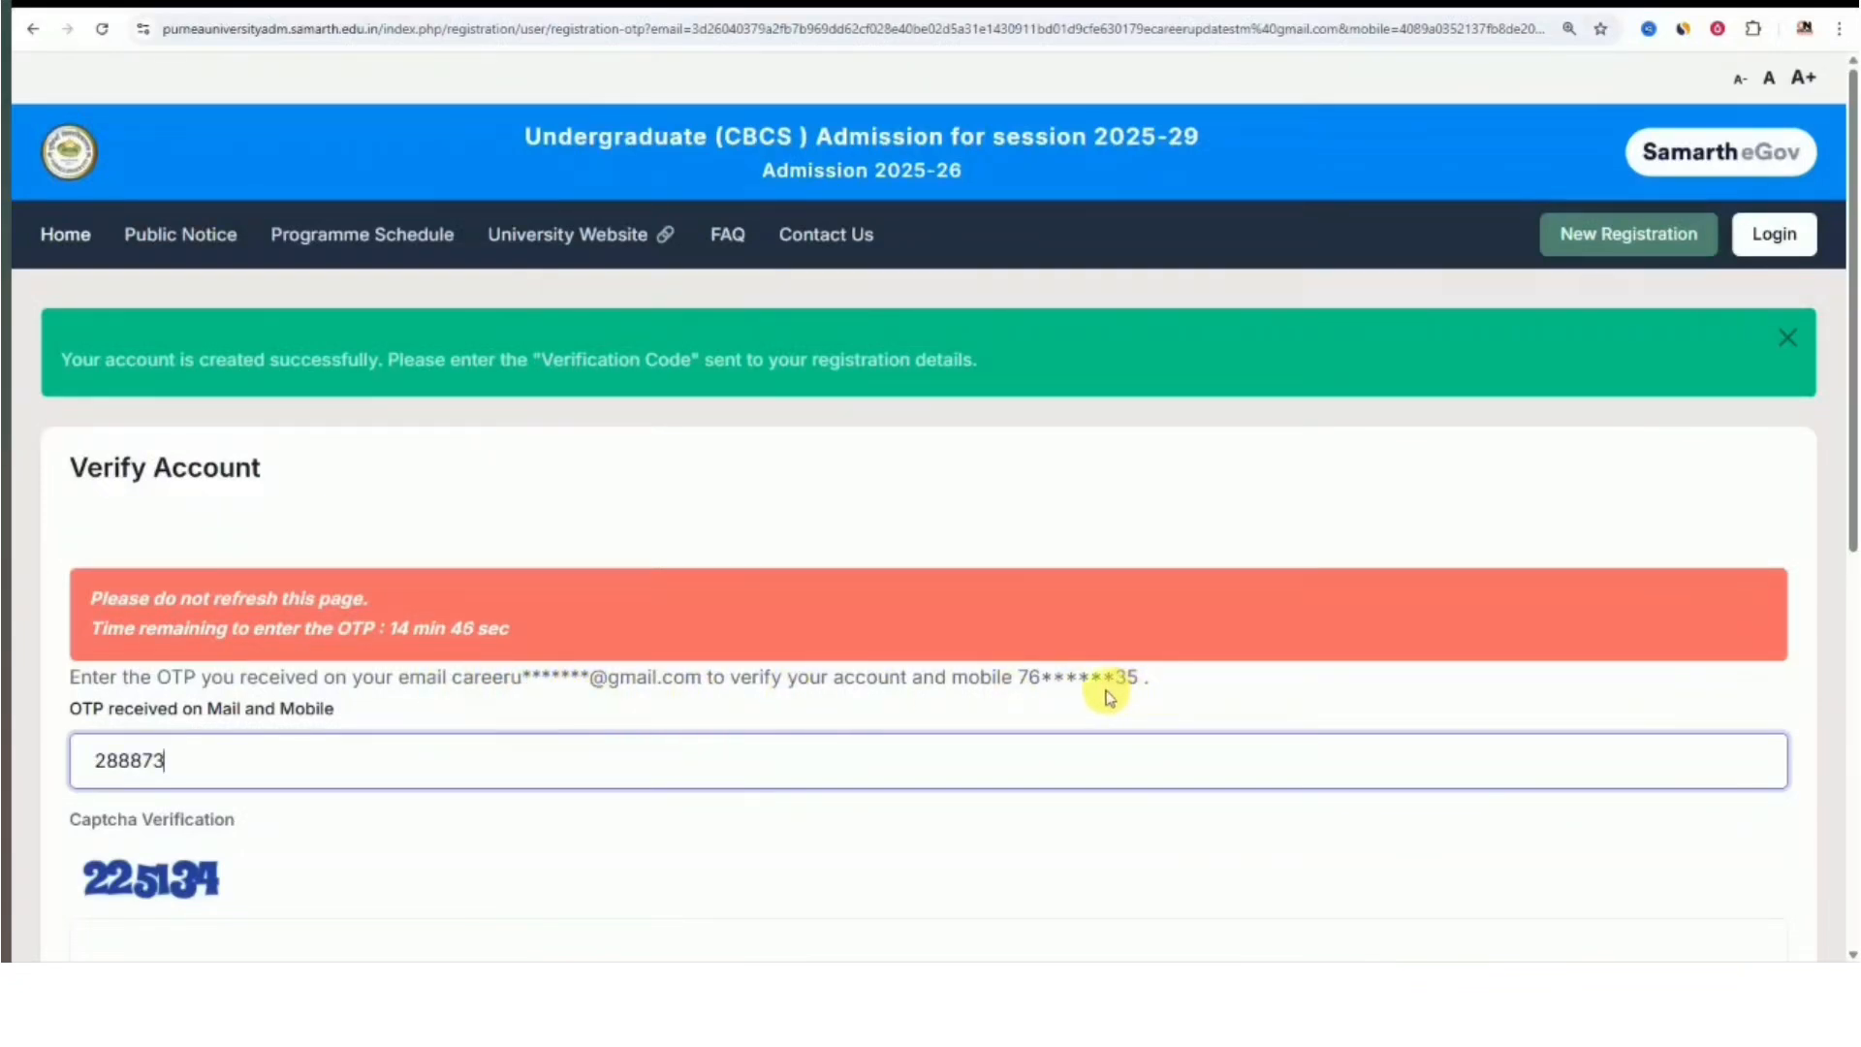
Enter captcha 225134 and submit the OTP to verify the account
scroll(1078, 698, "down", 2)
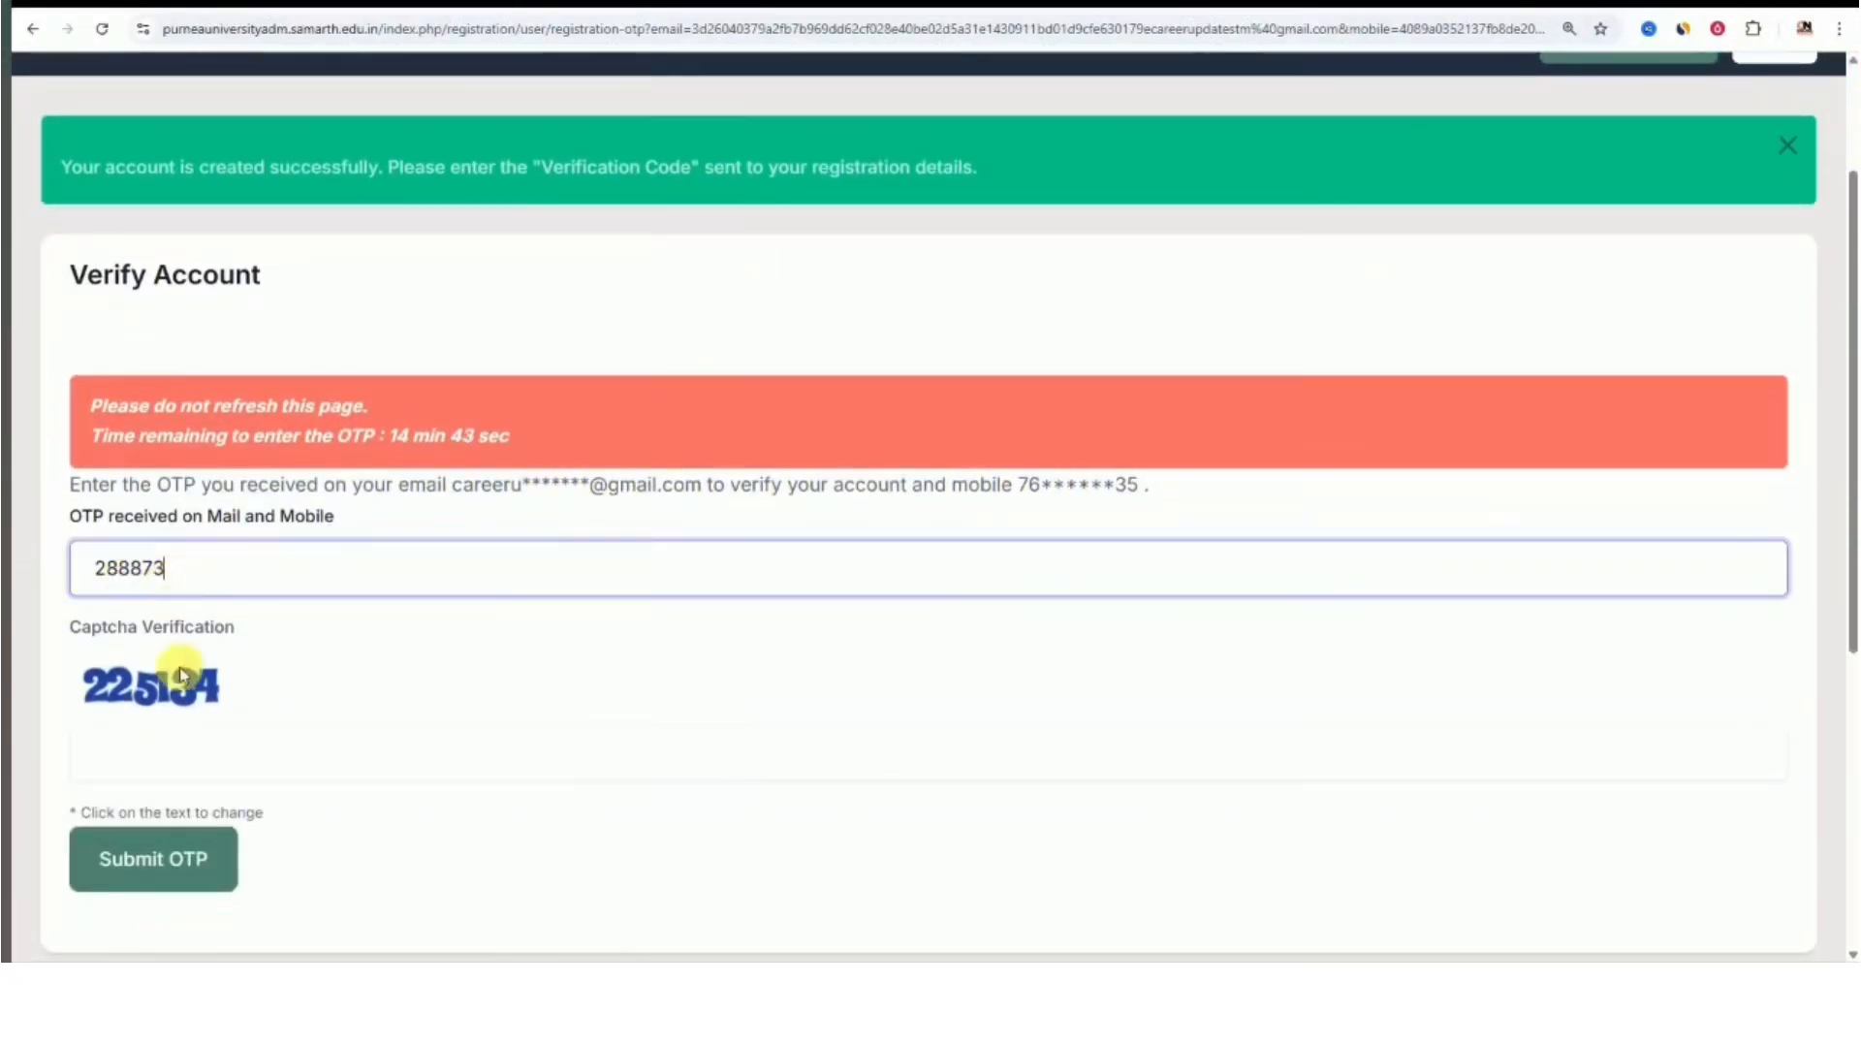
left_click(188, 770)
type("2")
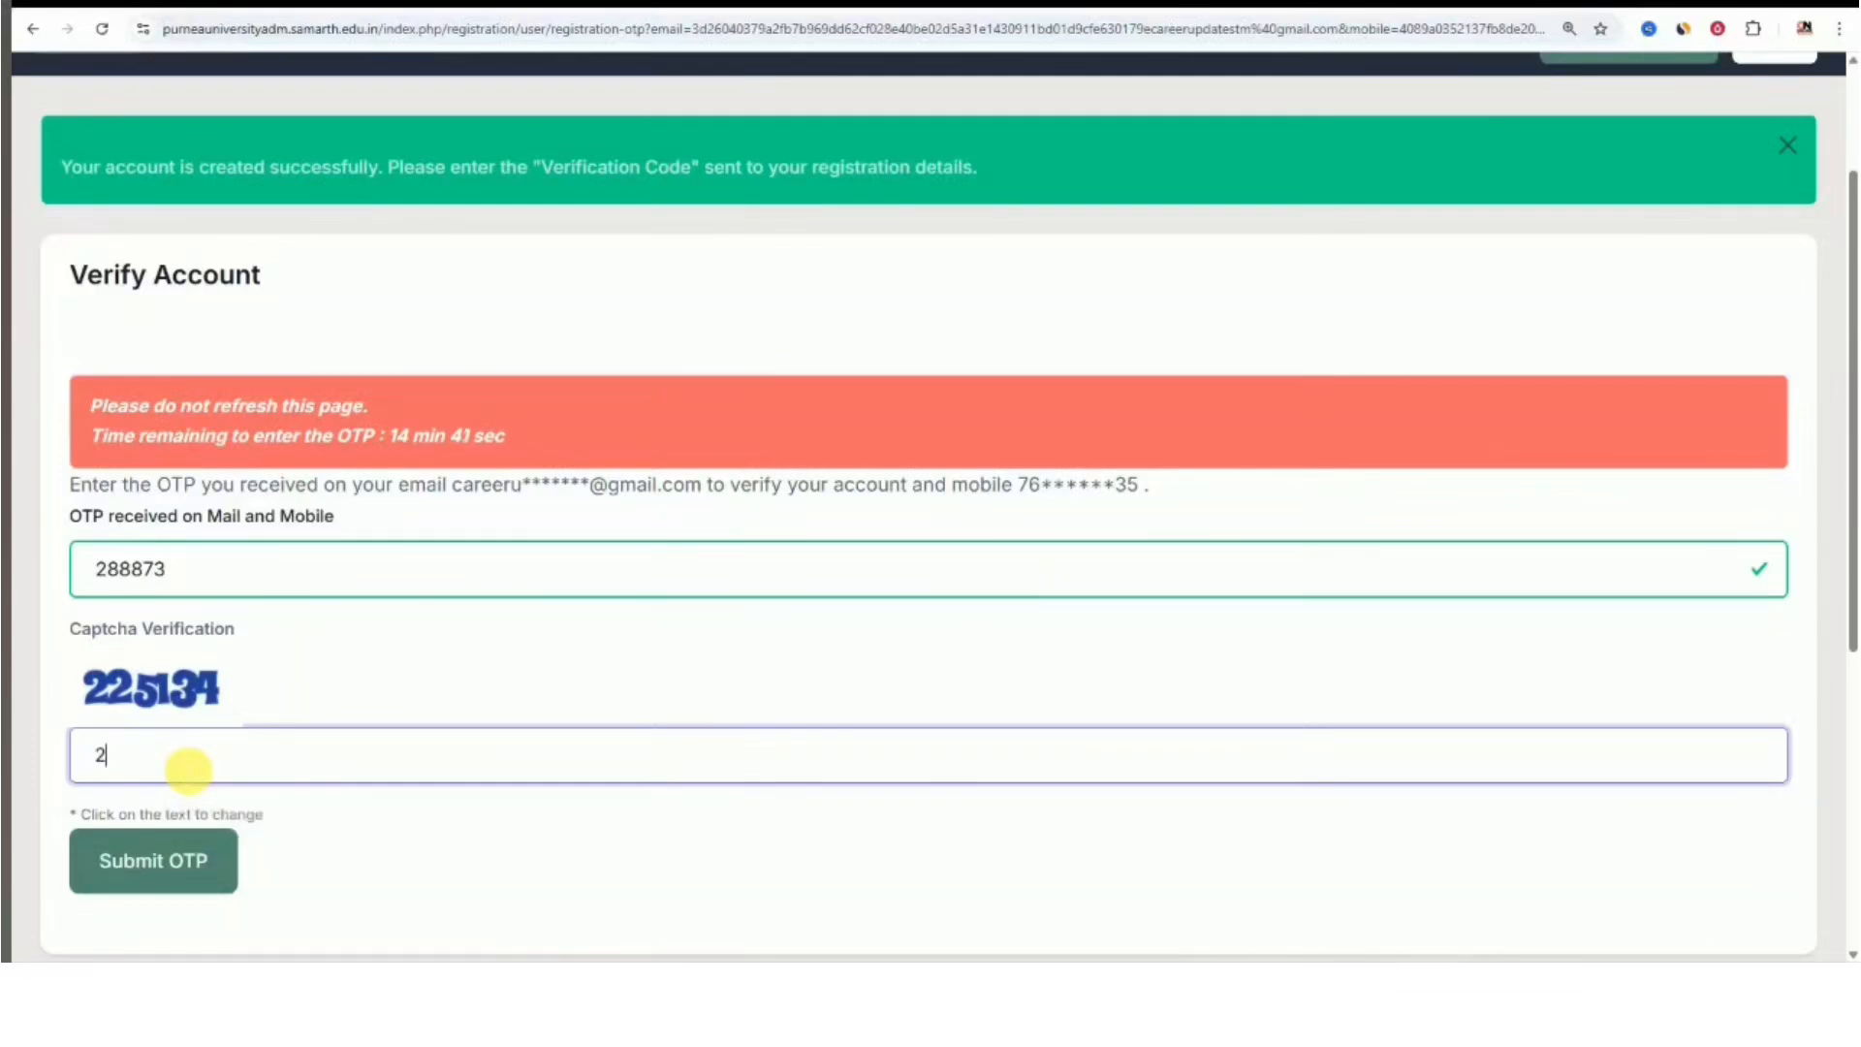
type("25134")
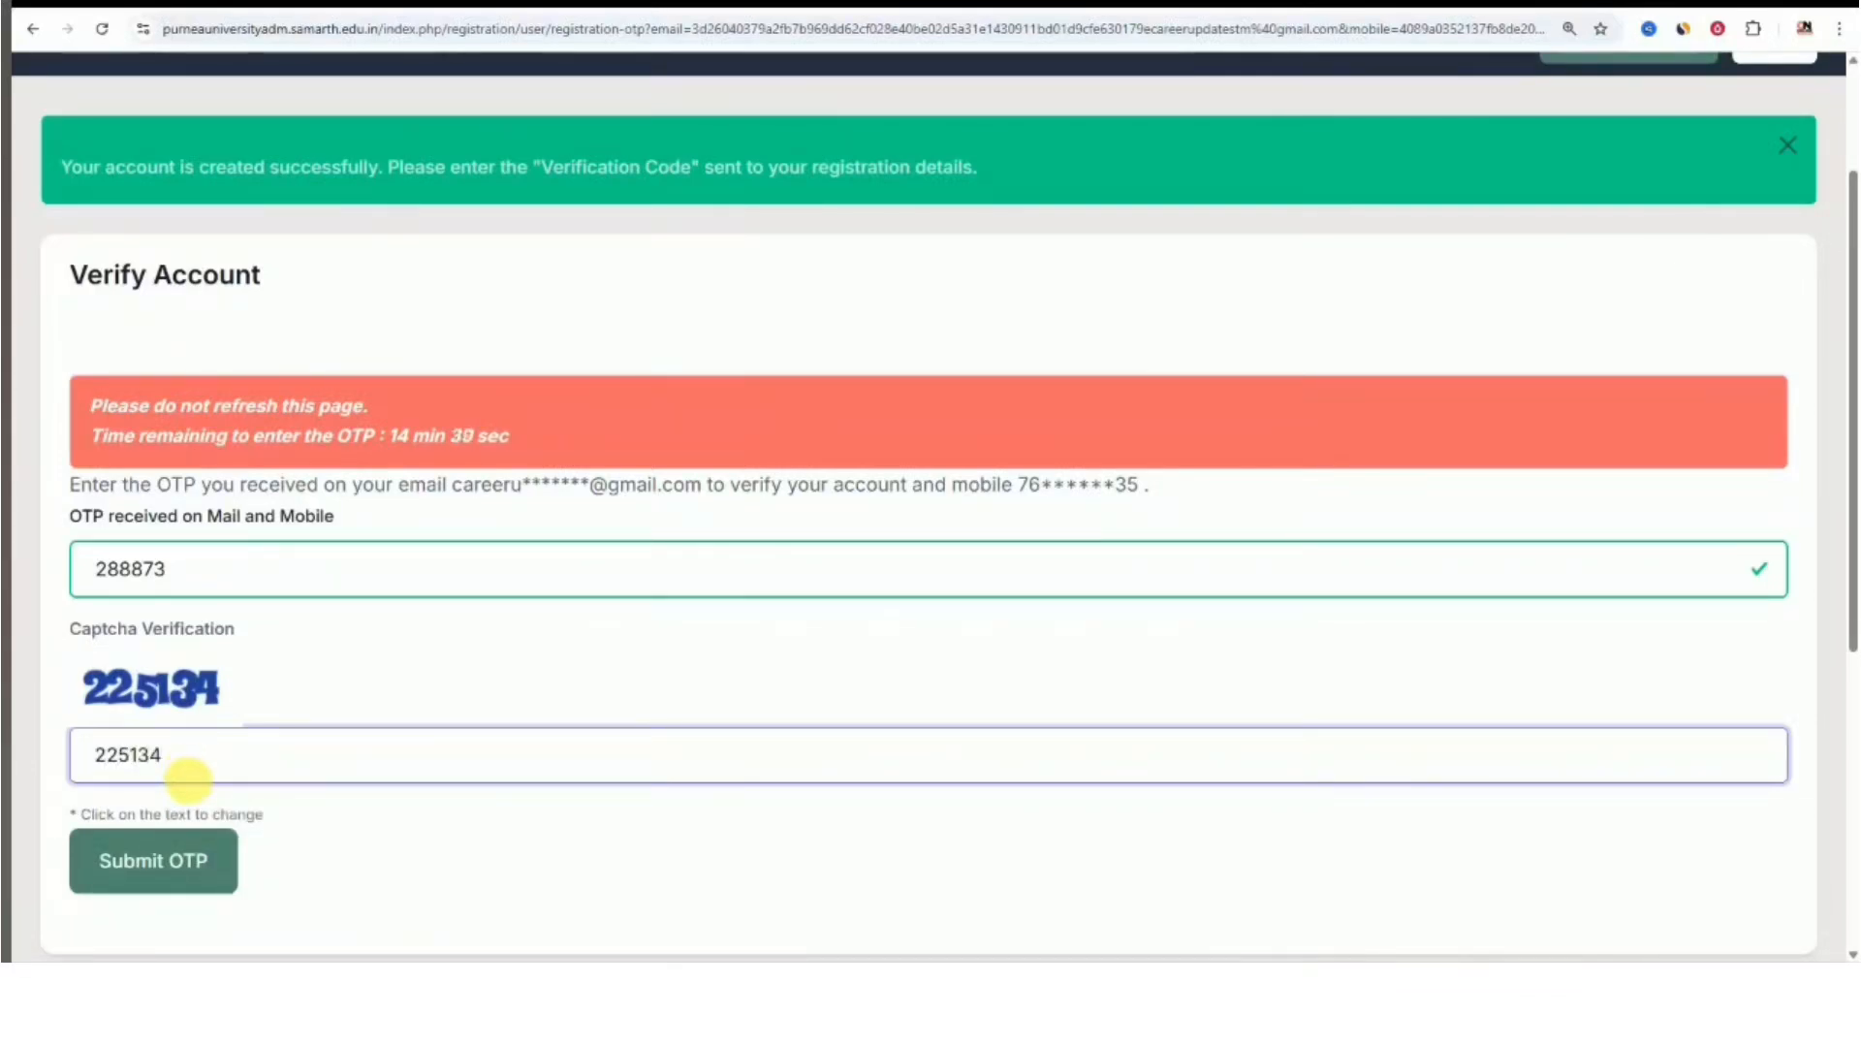
left_click(166, 860)
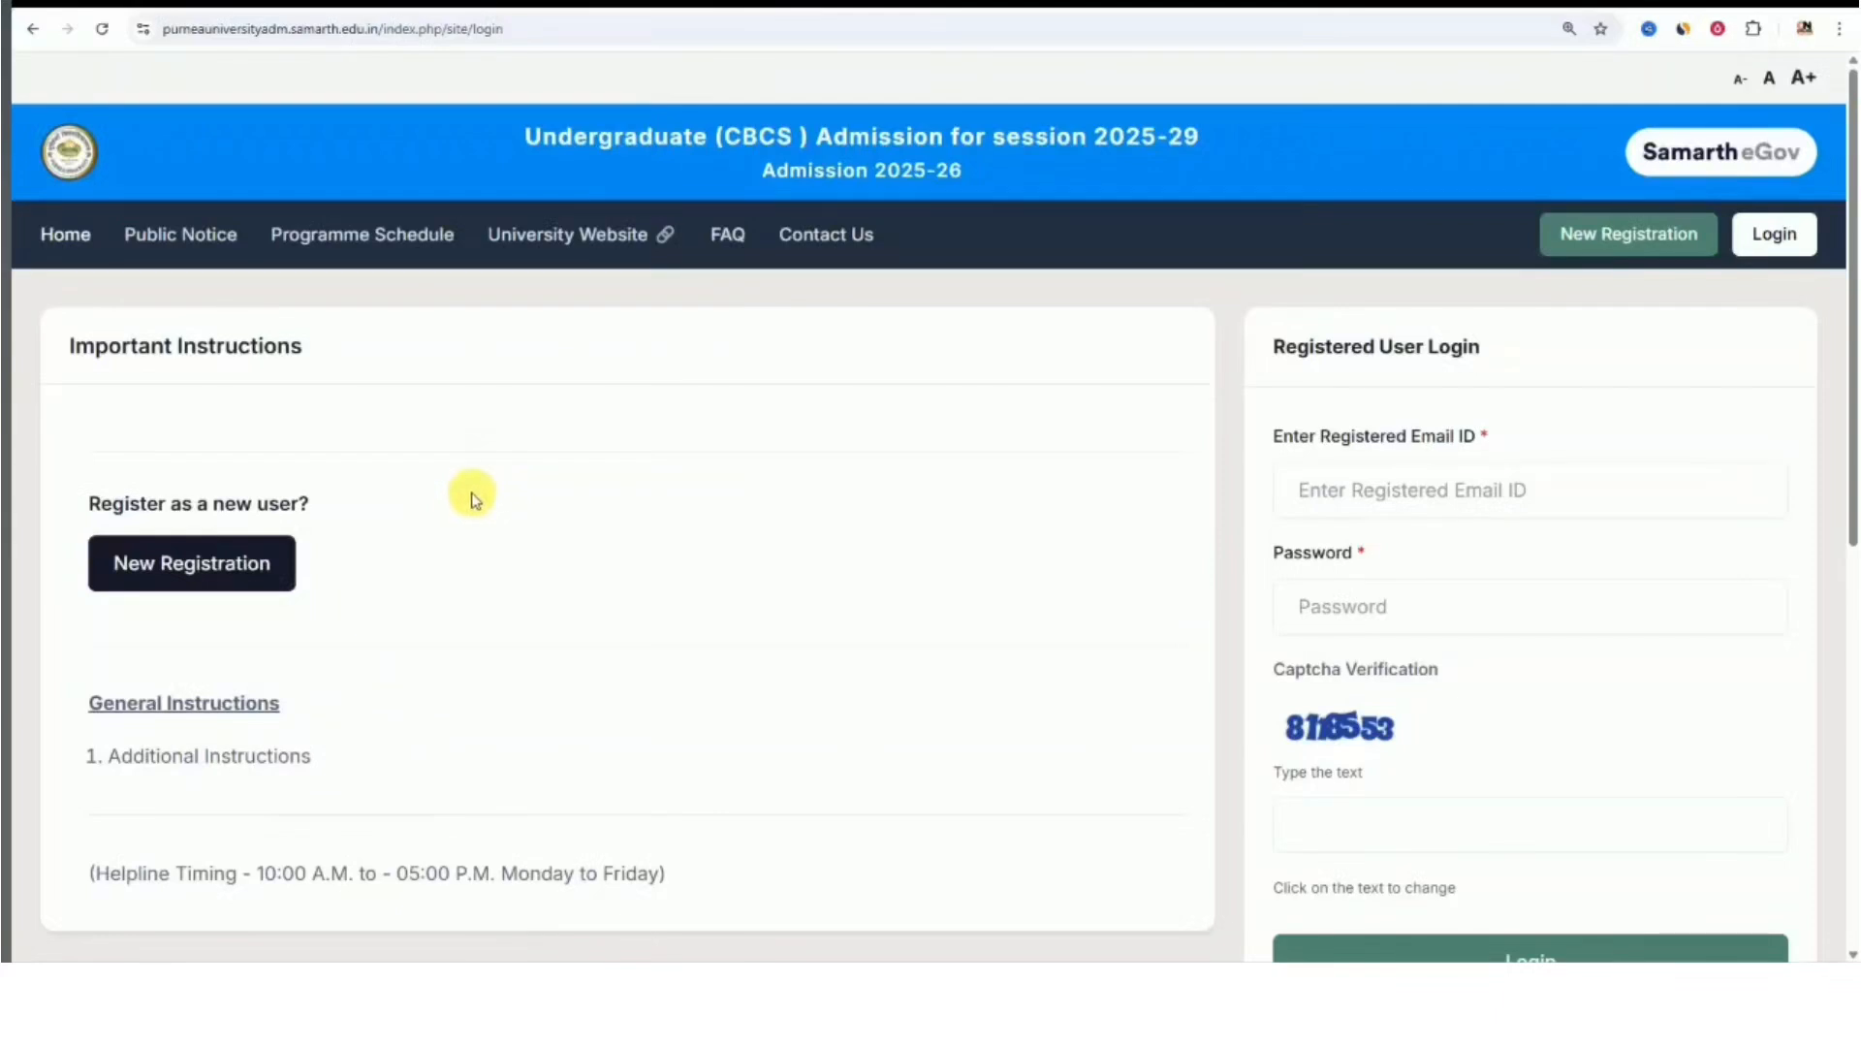
Log in to the applicant dashboard with the registered email, password and captcha
scroll(486, 484, "down", 1)
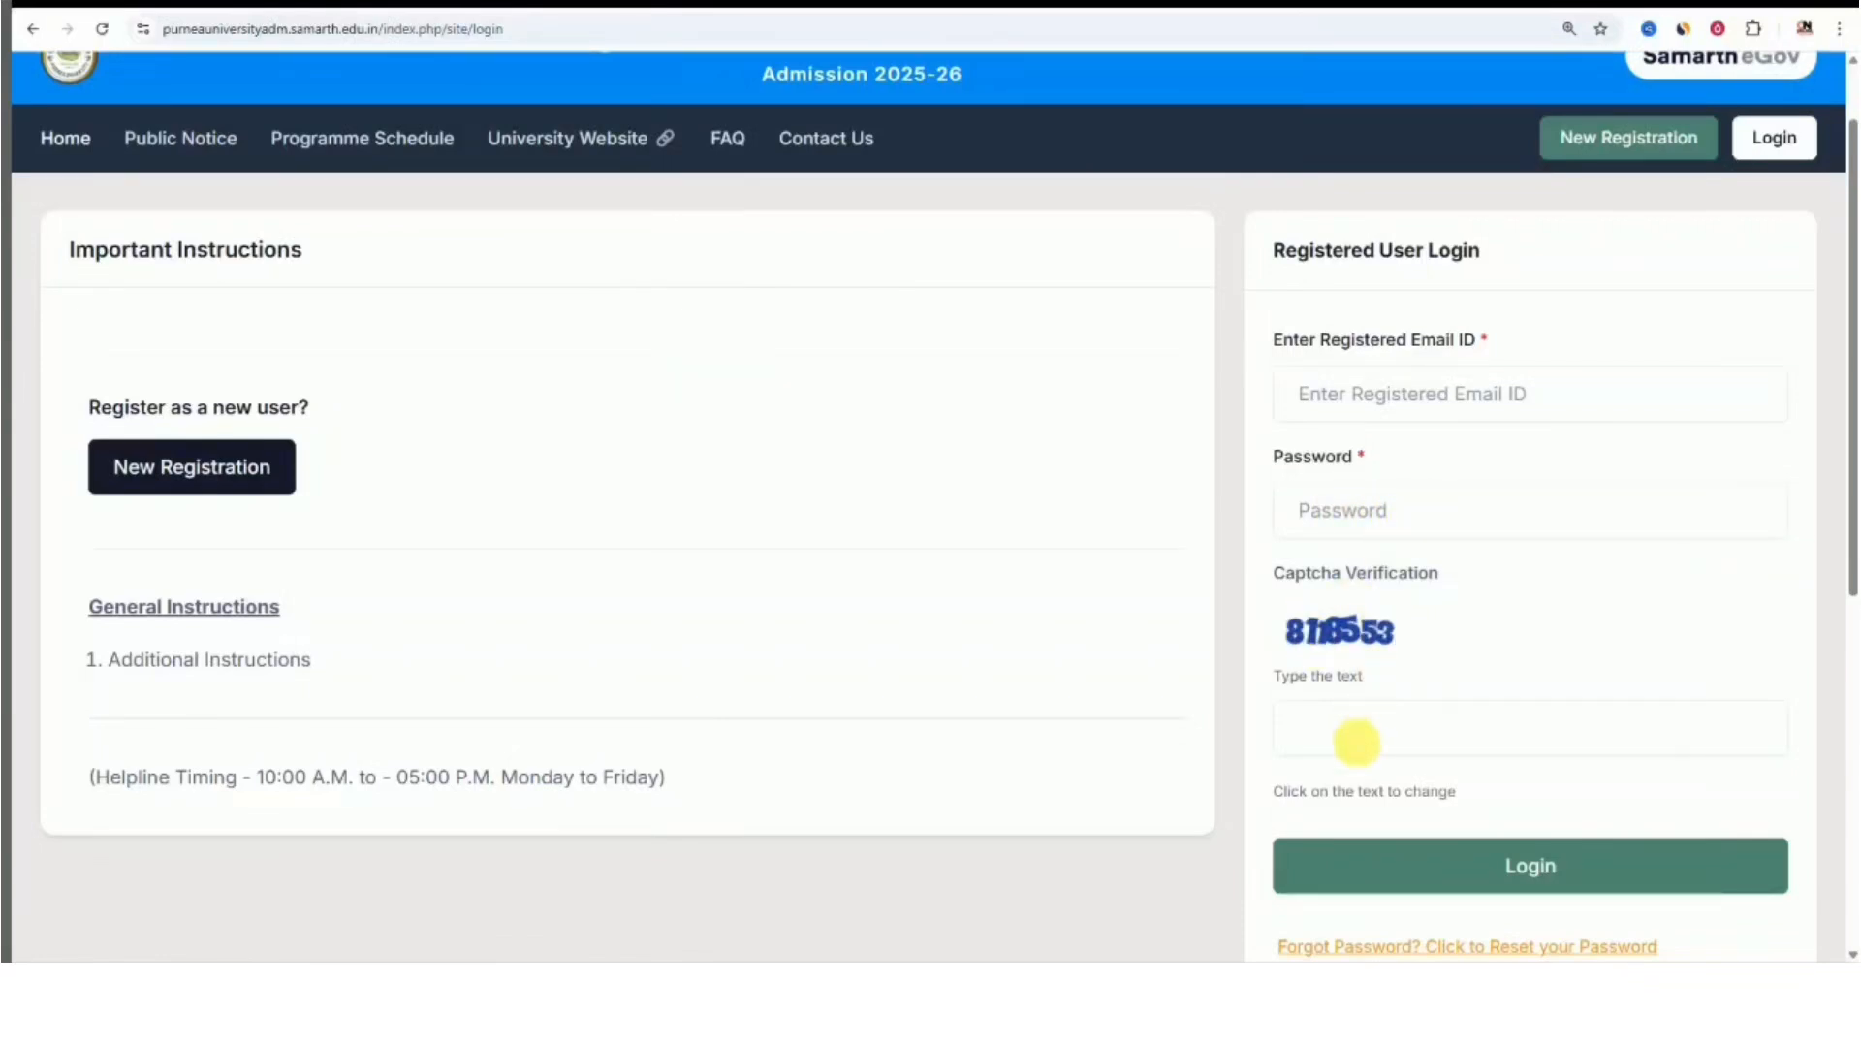
left_click(1514, 861)
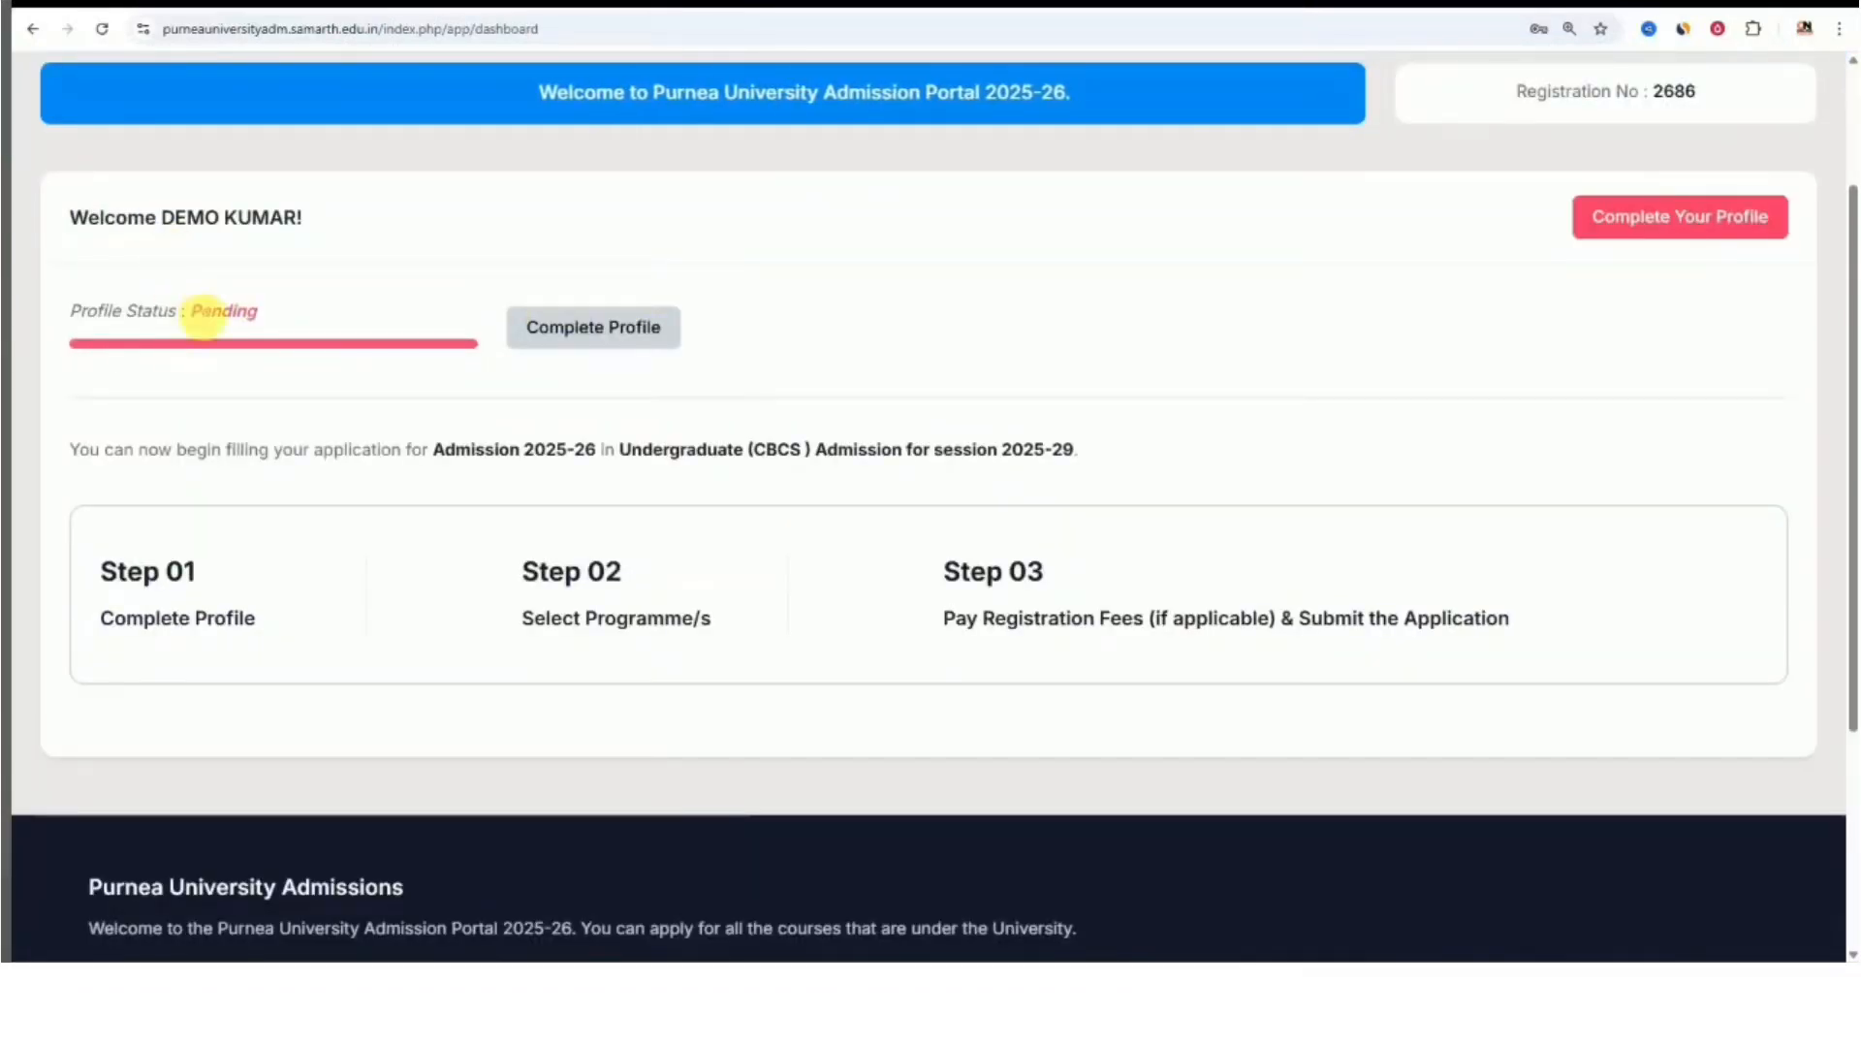
Choose Complete Profile beside Profile Status to reach the Personal Details form
left_click(595, 332)
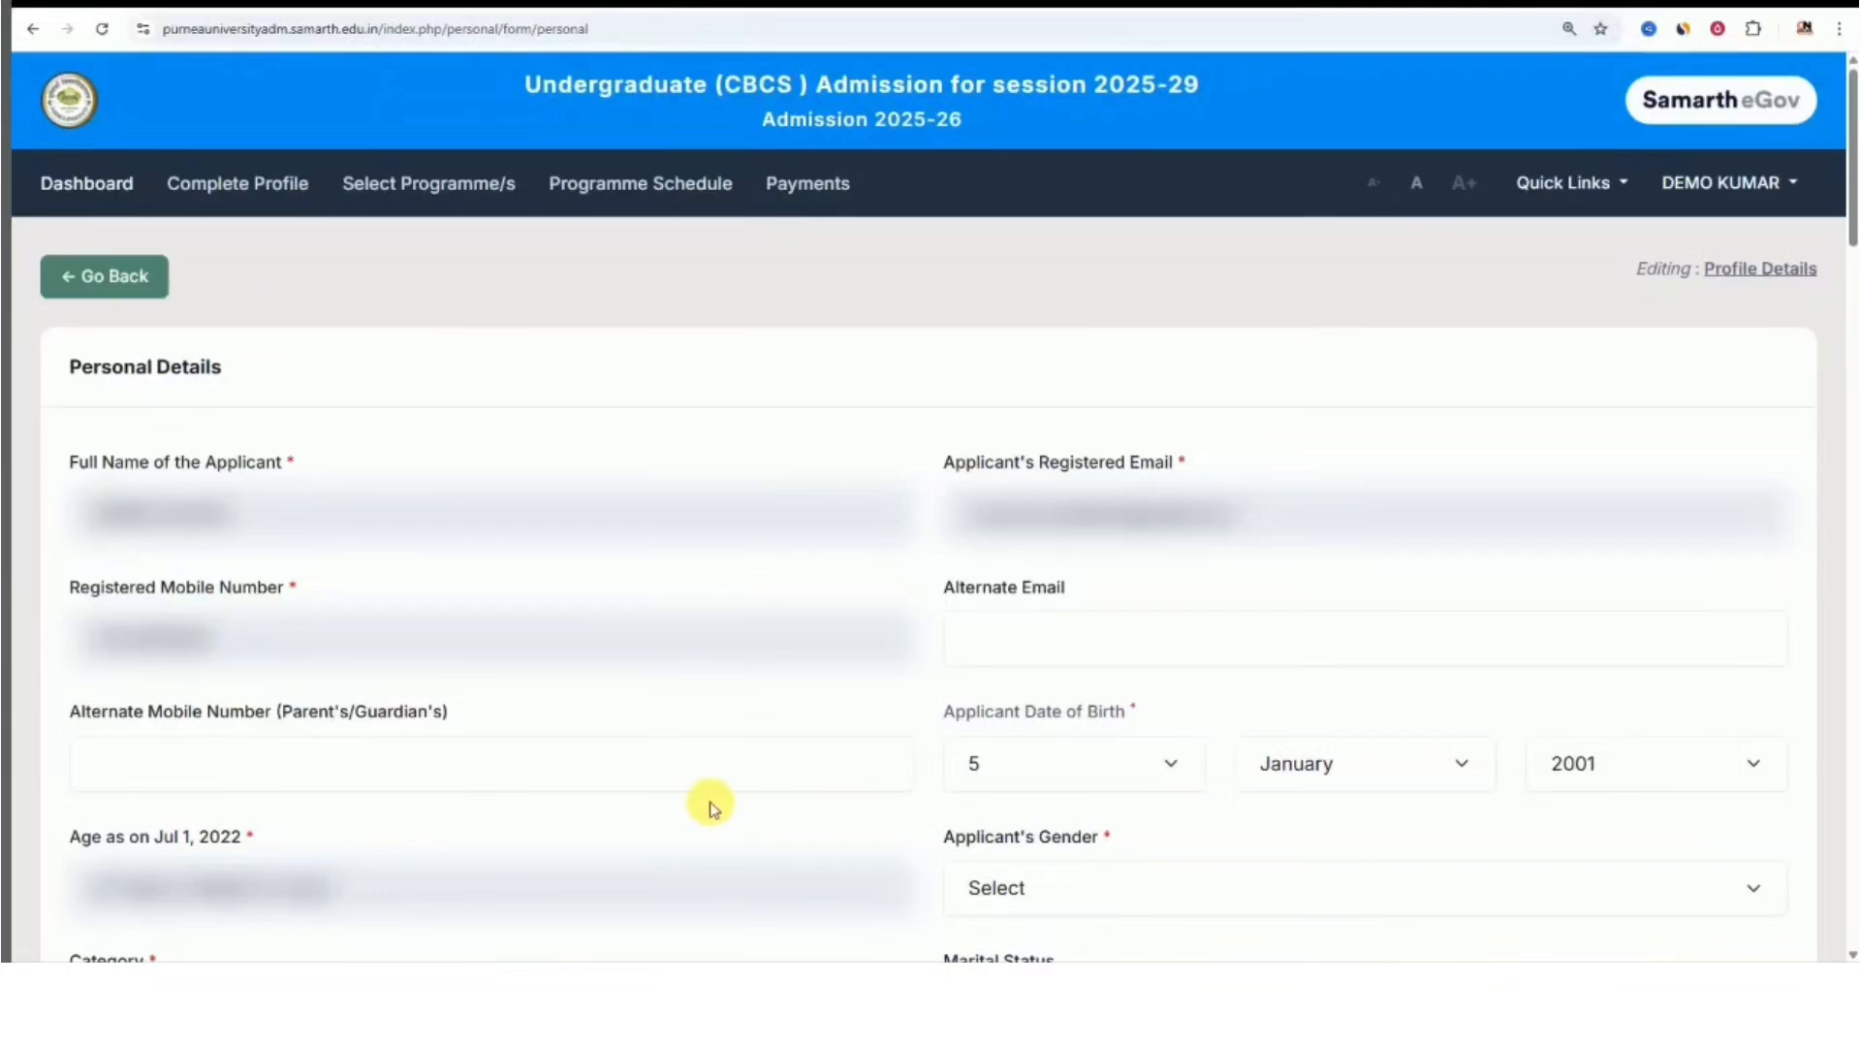
Set gender to Male and category to Backward Class (BC)
scroll(712, 806, "down", 2)
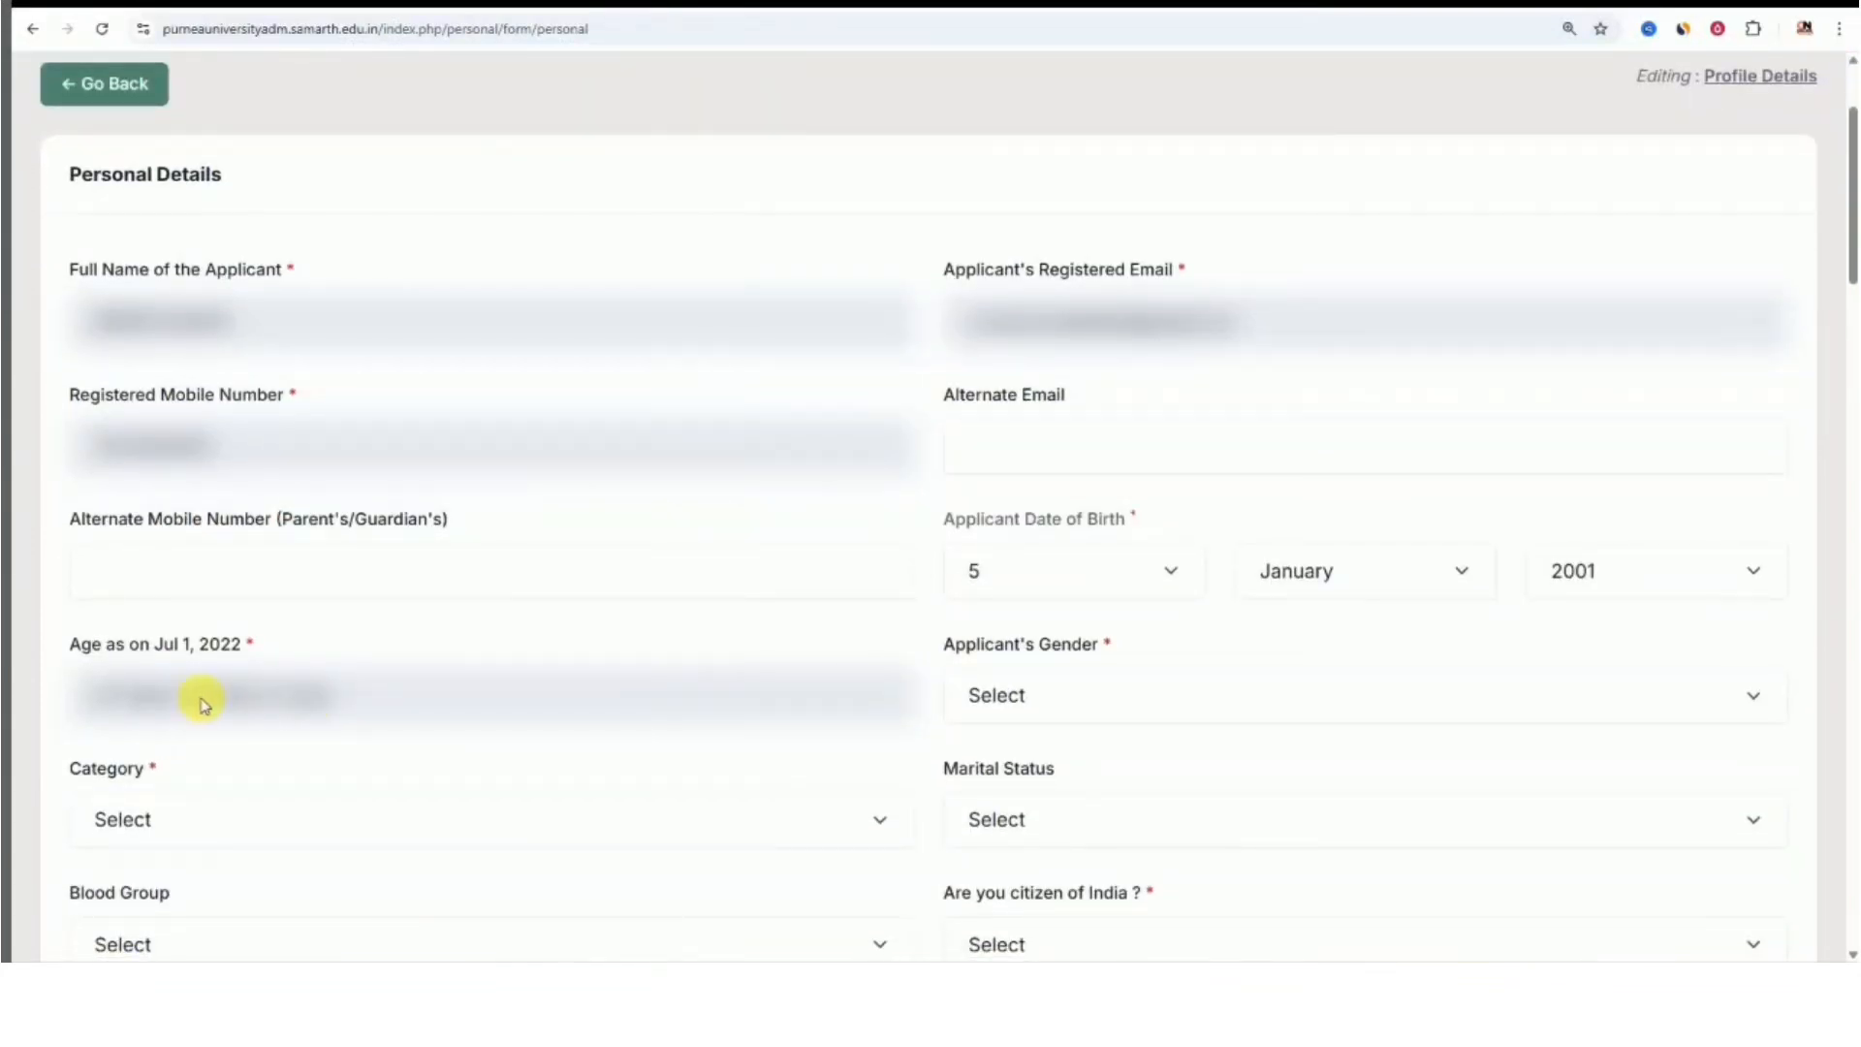
left_click(1062, 695)
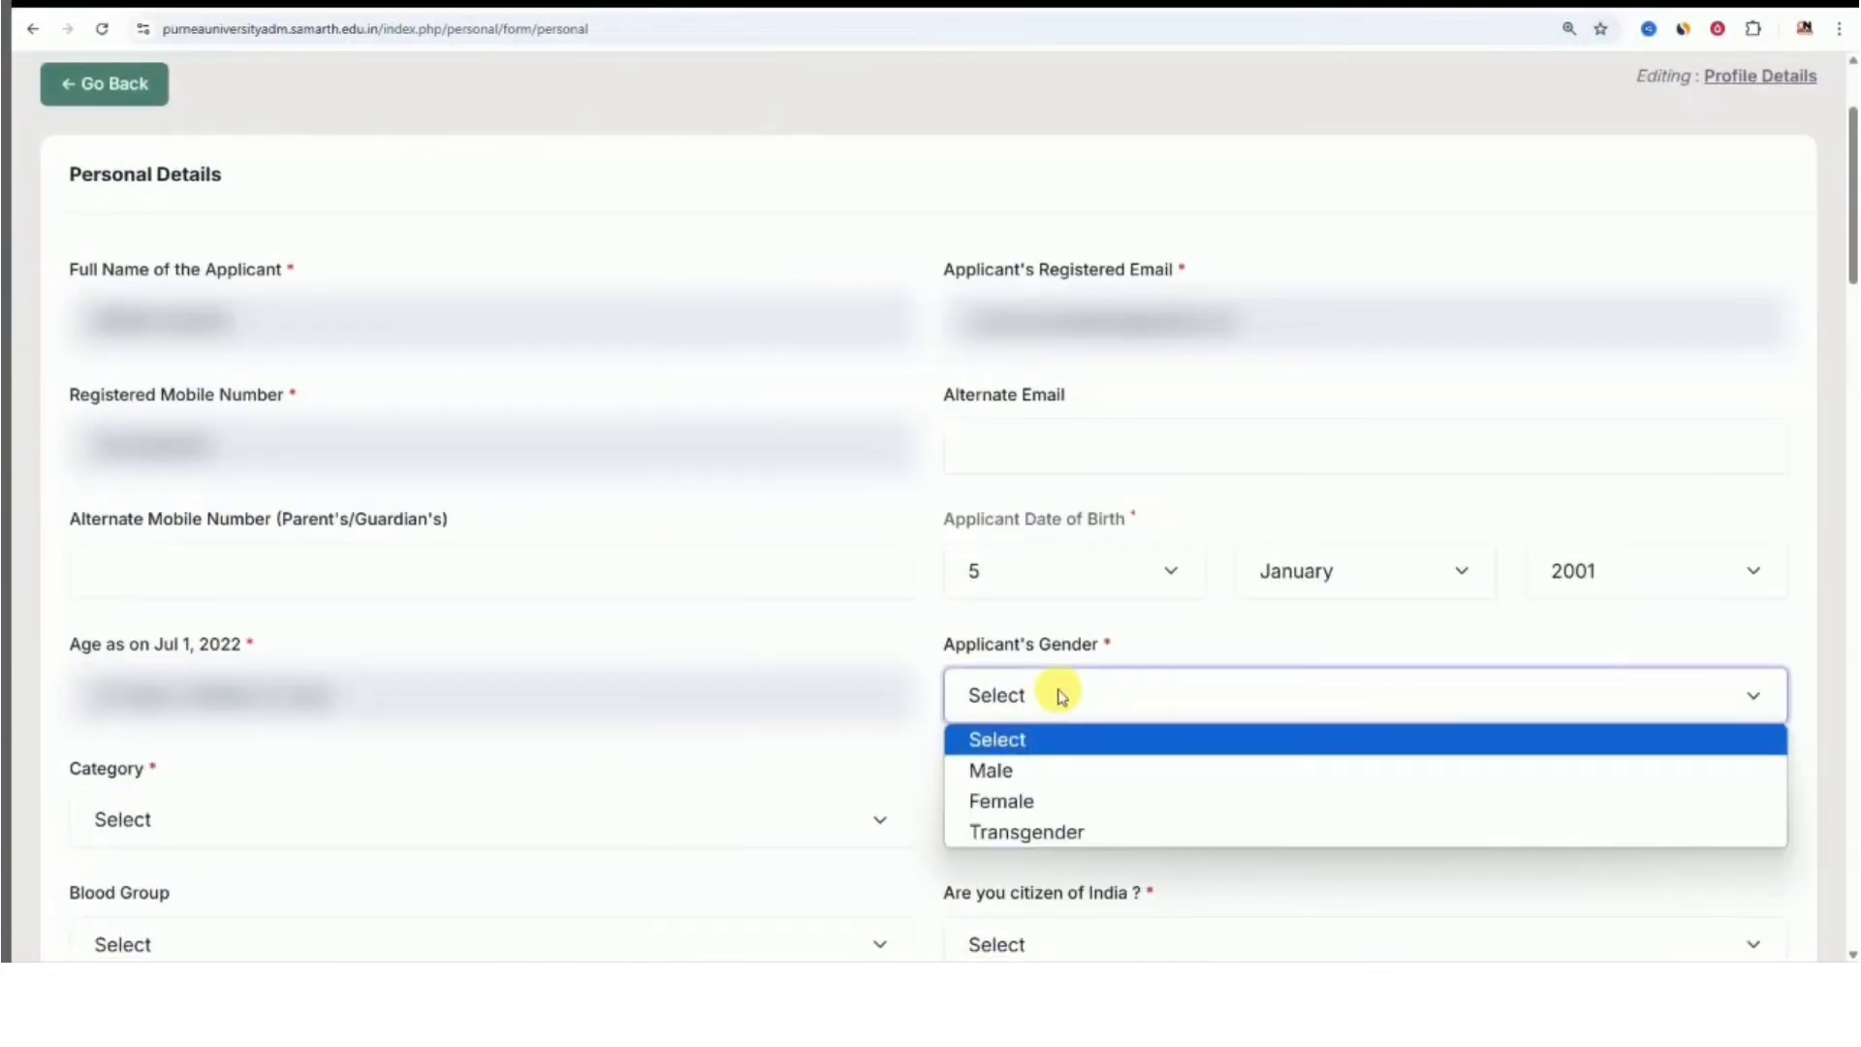
left_click(1046, 770)
scroll(1050, 758, "down", 3)
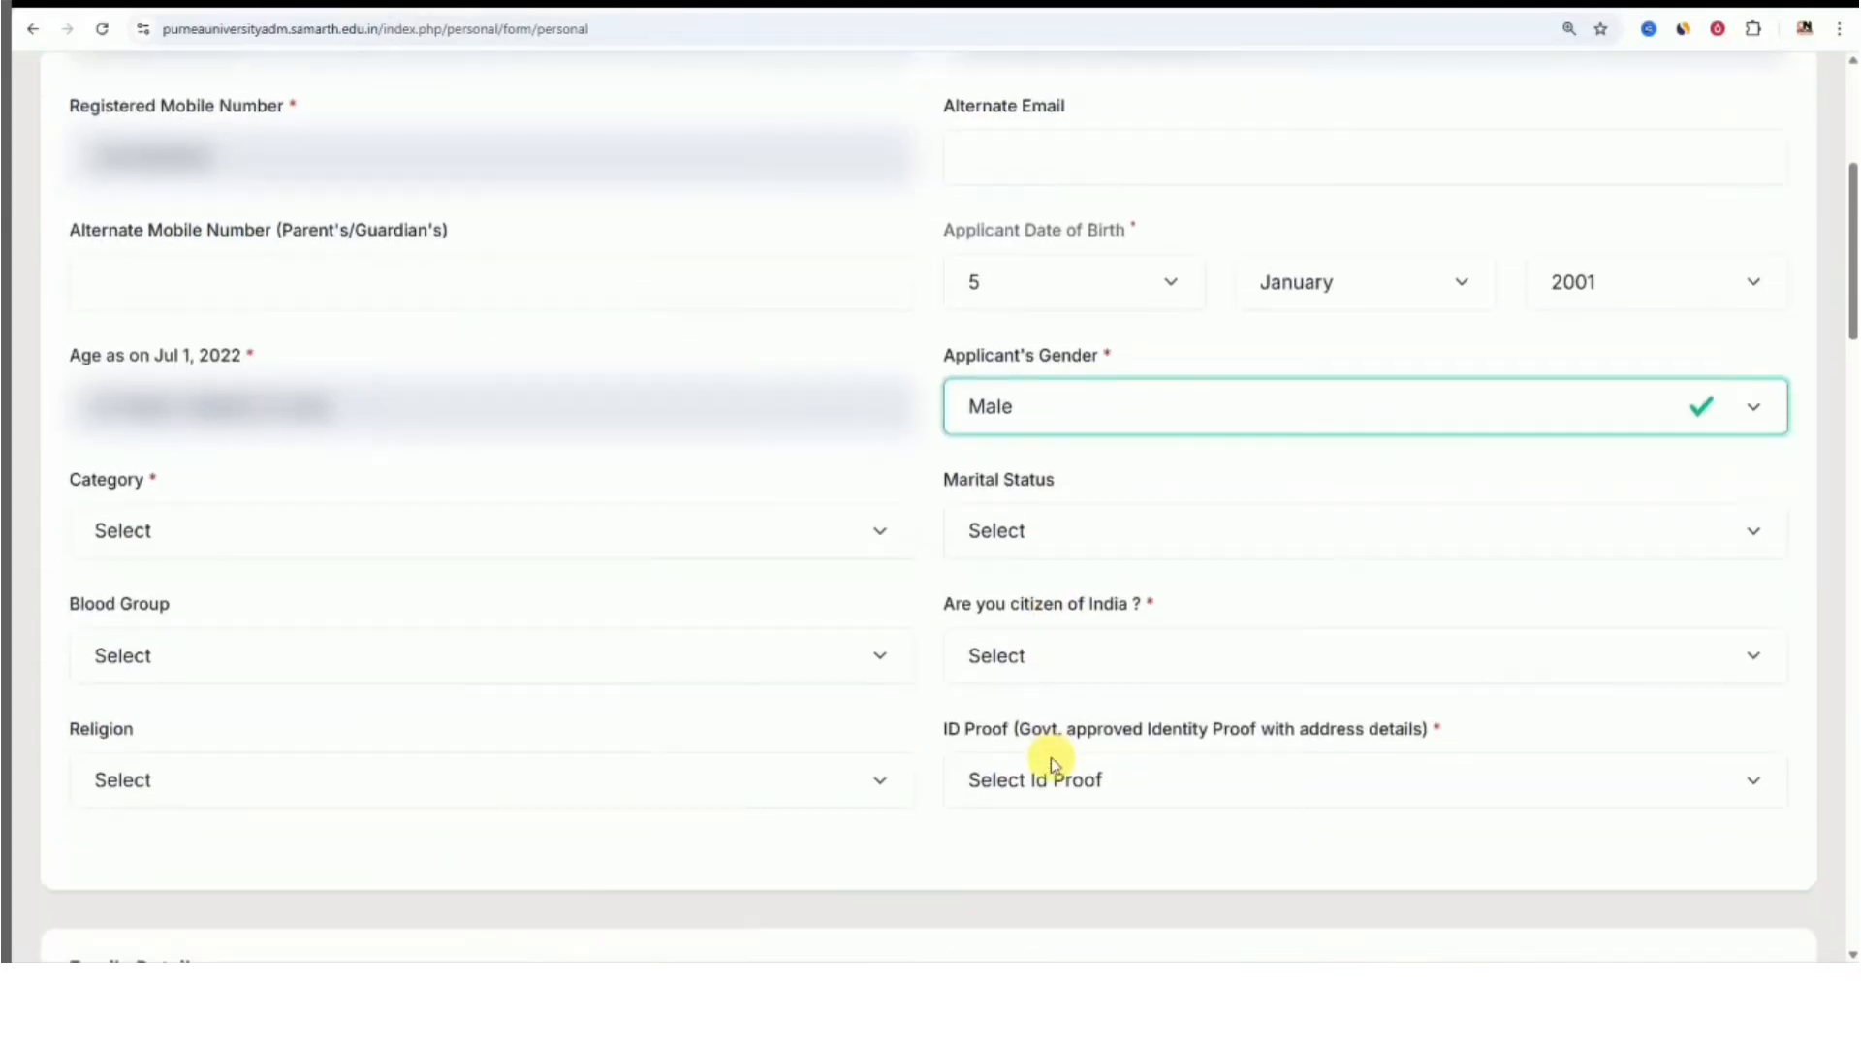
left_click(389, 522)
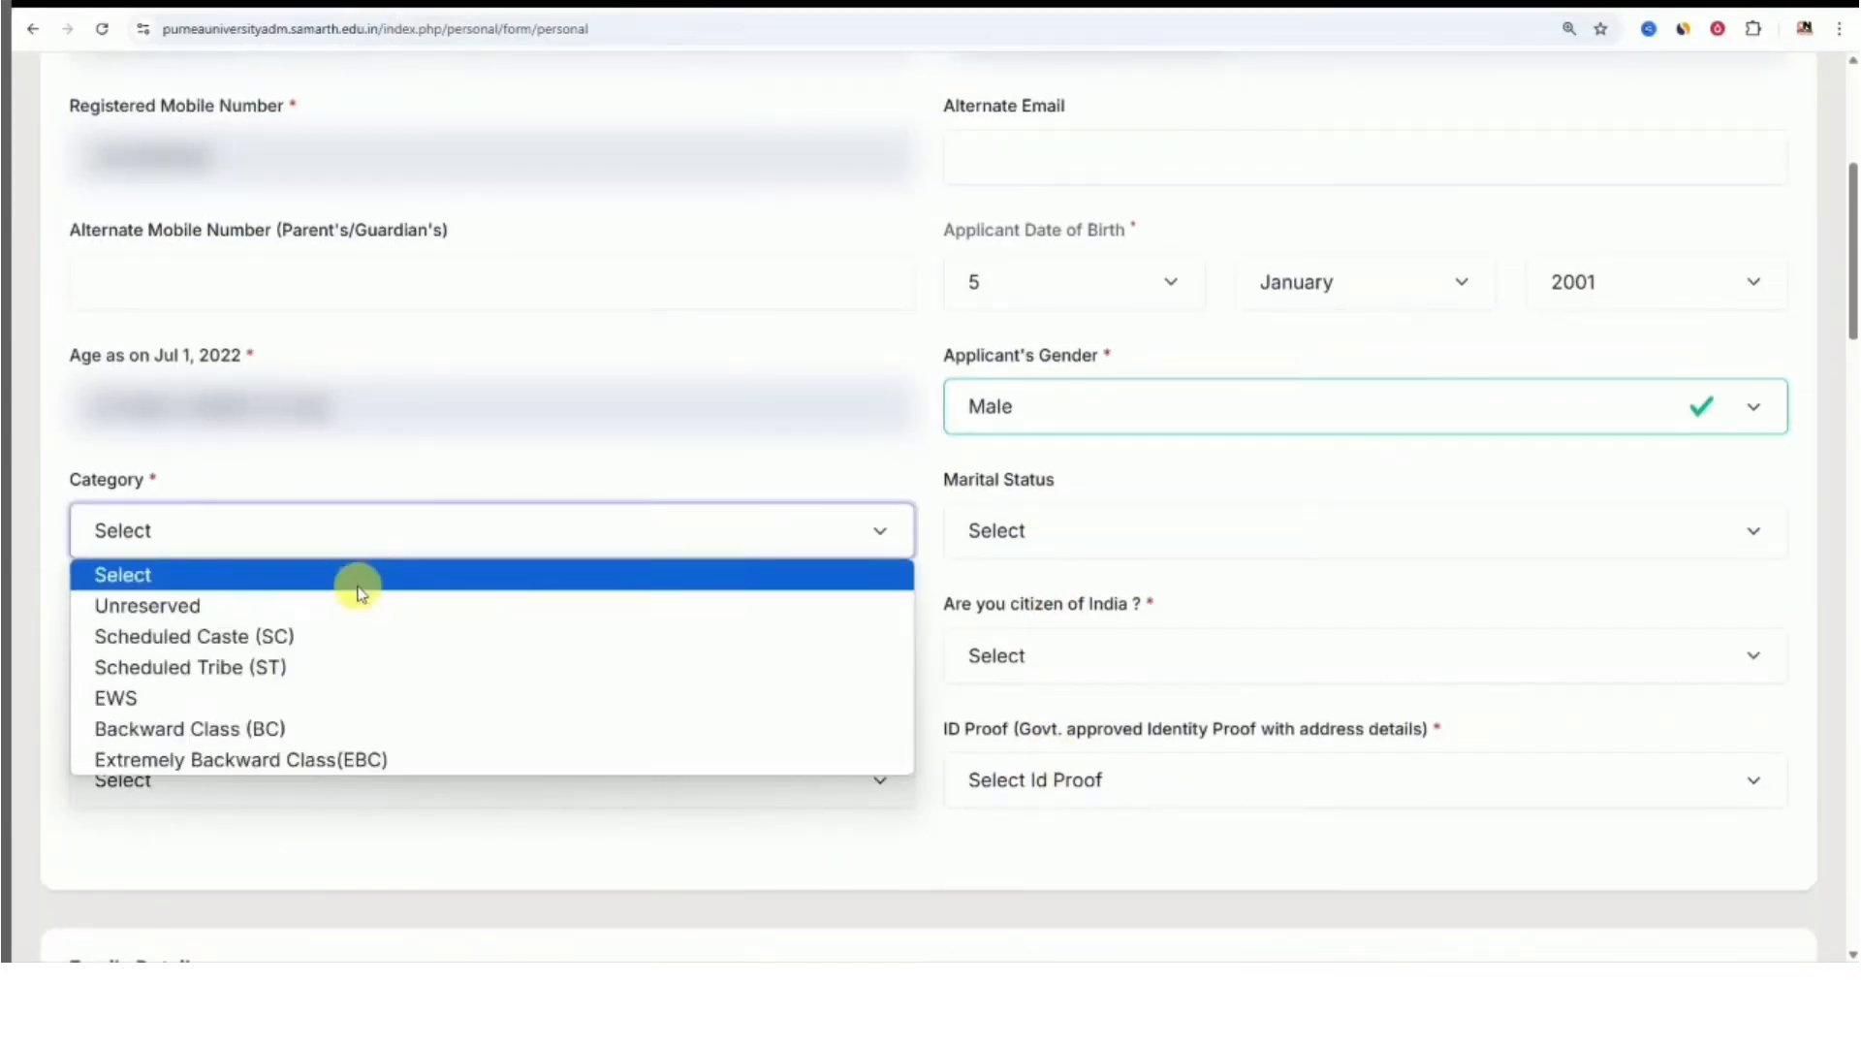
left_click(348, 727)
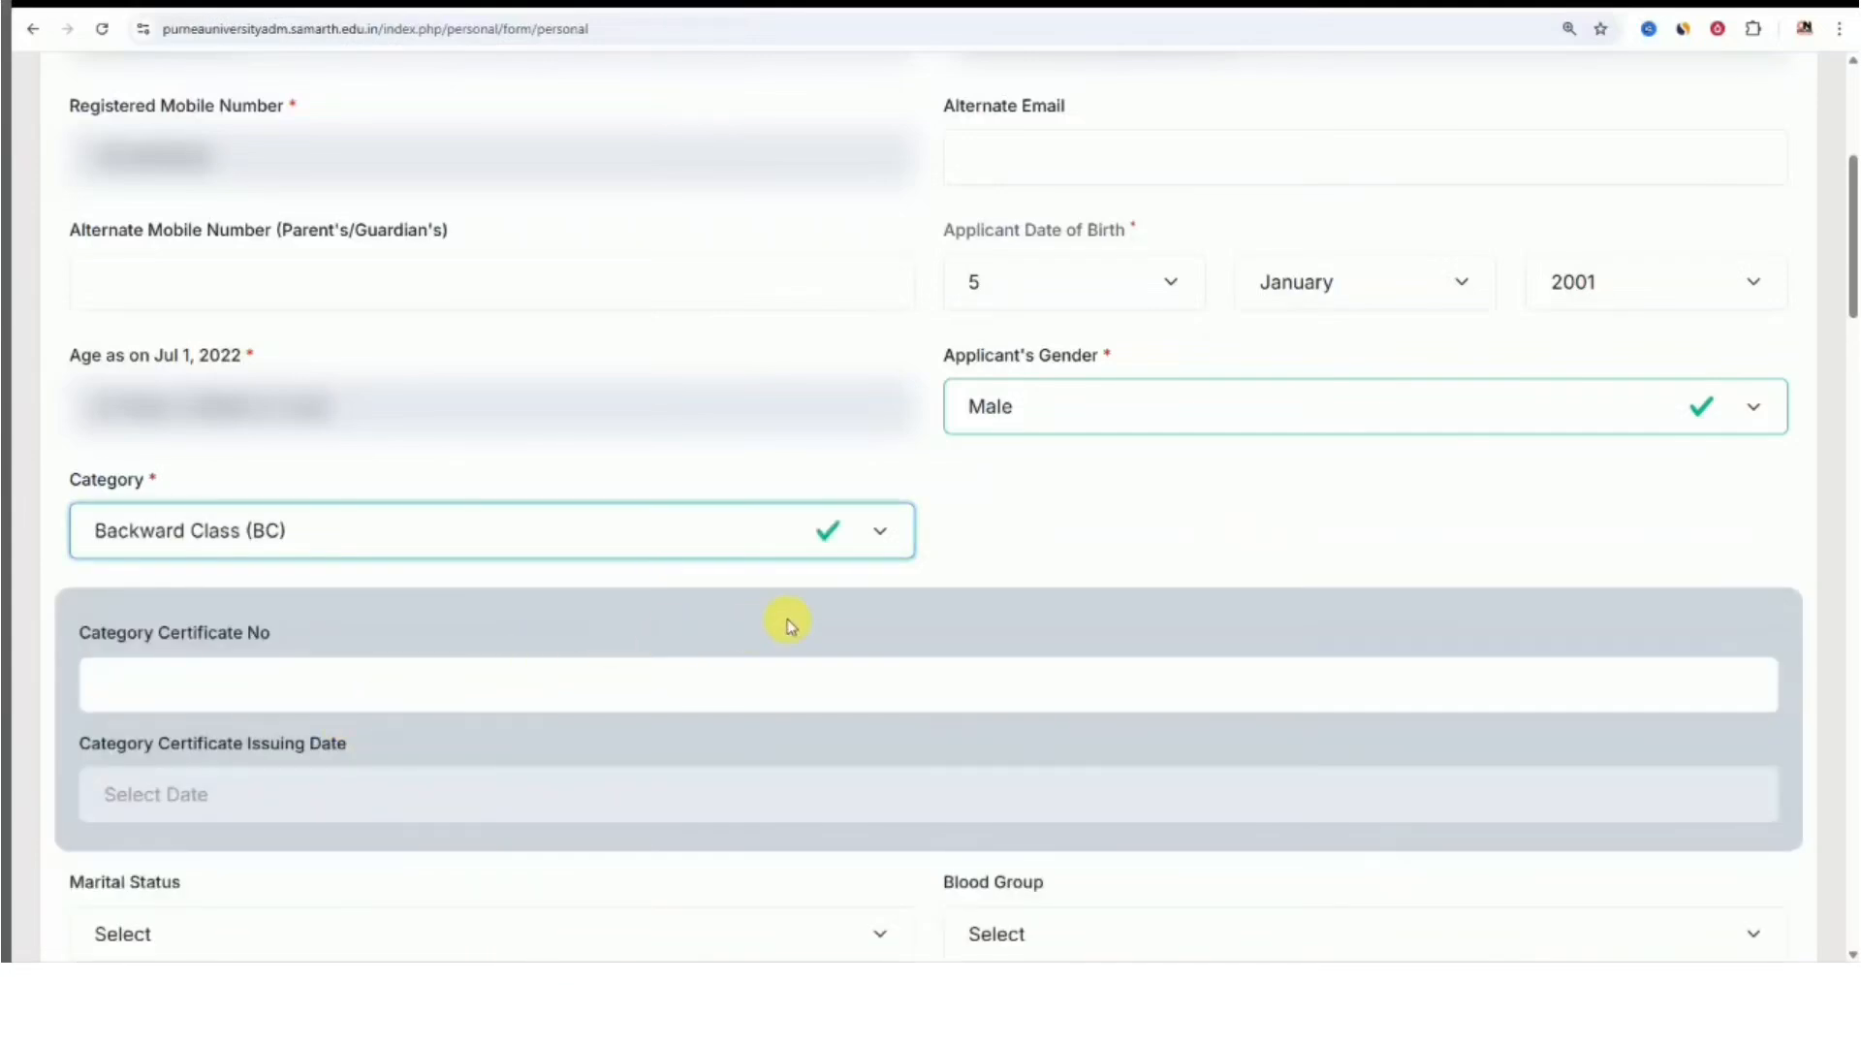
scroll(787, 622, "down", 1)
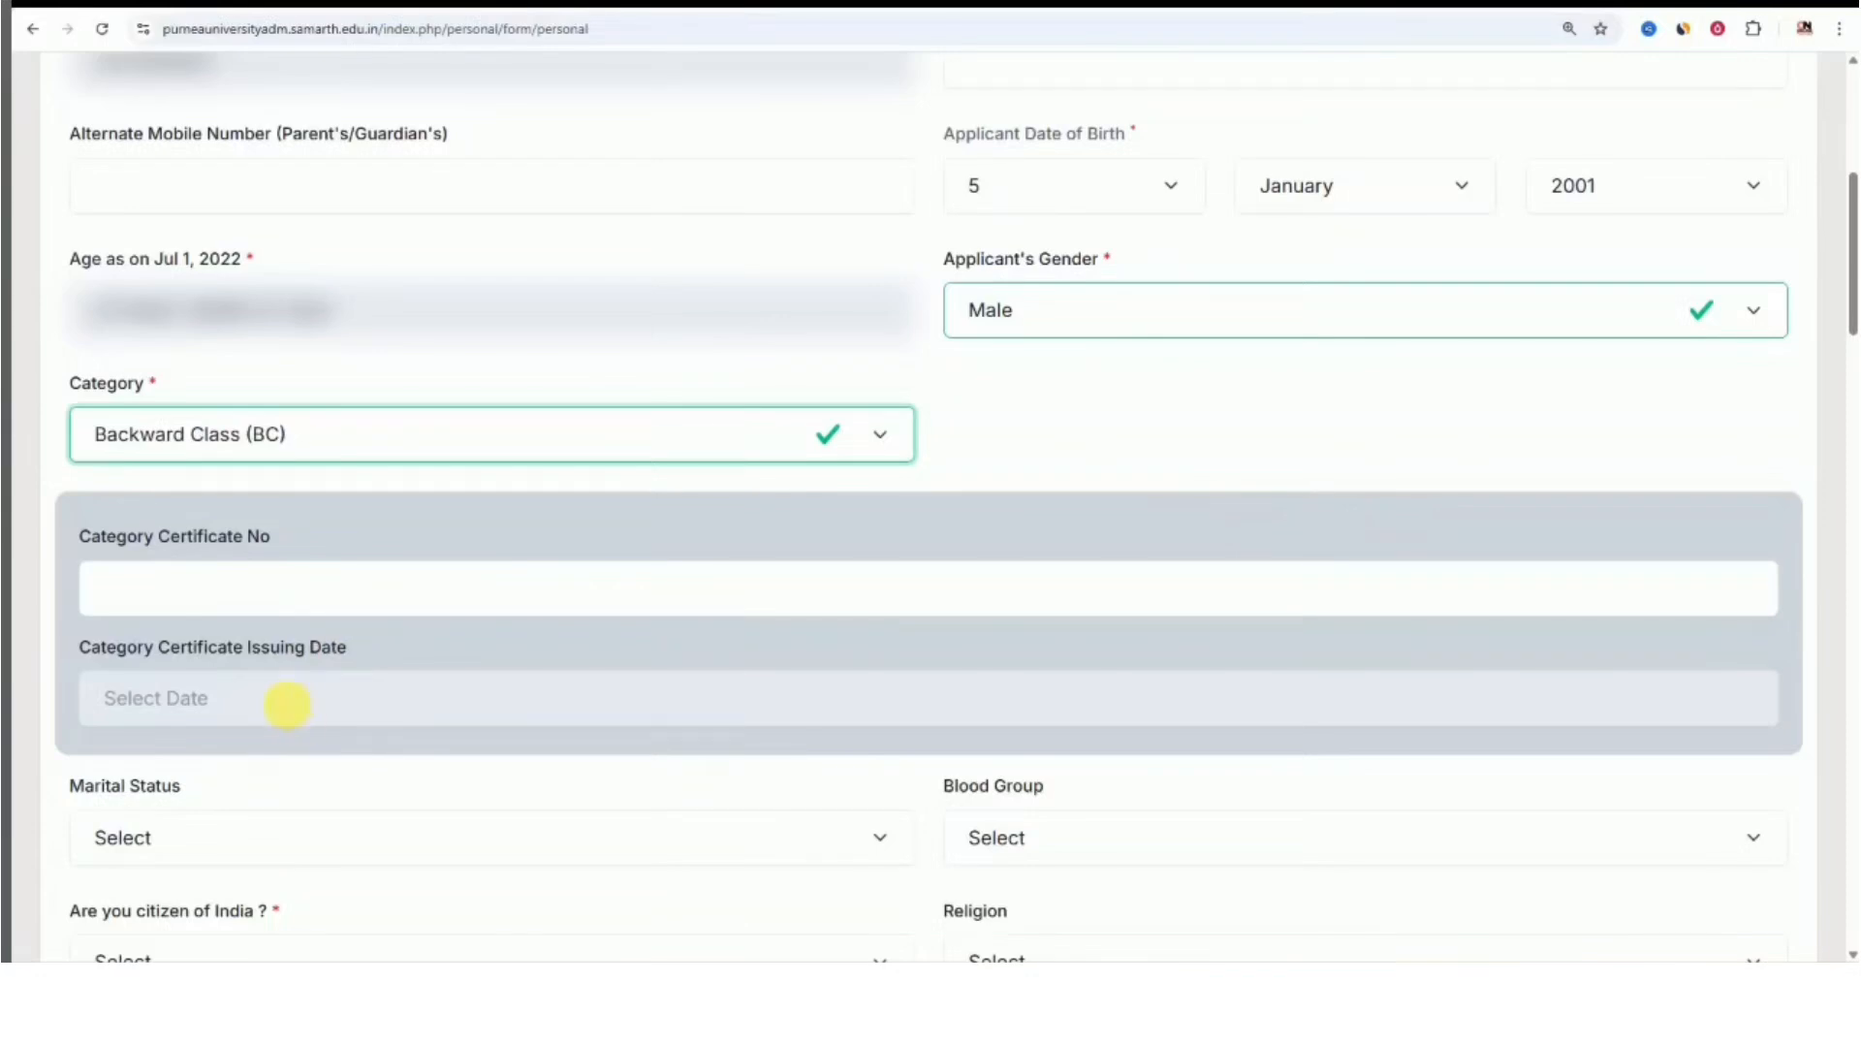
Set the certificate issuing date to 3 June 2025 and marital status to Unmarried
left_click(286, 705)
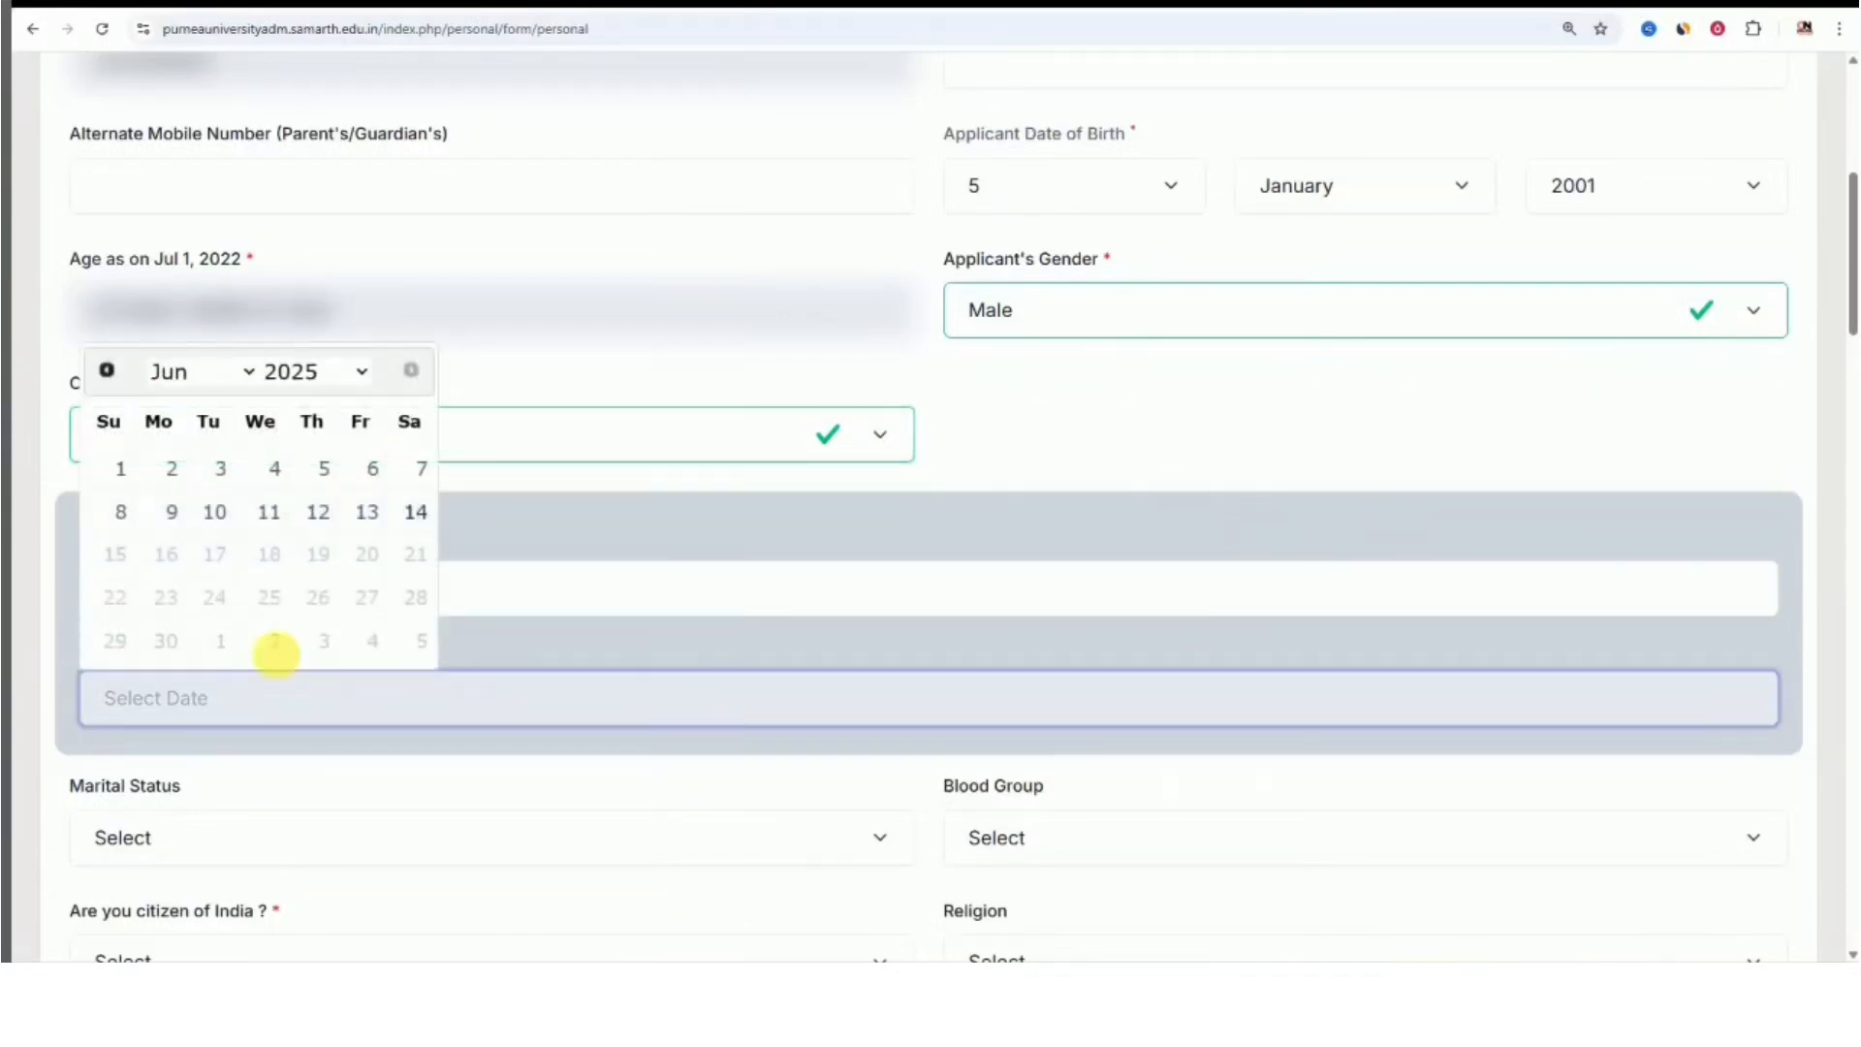
left_click(211, 472)
scroll(357, 630, "down", 2)
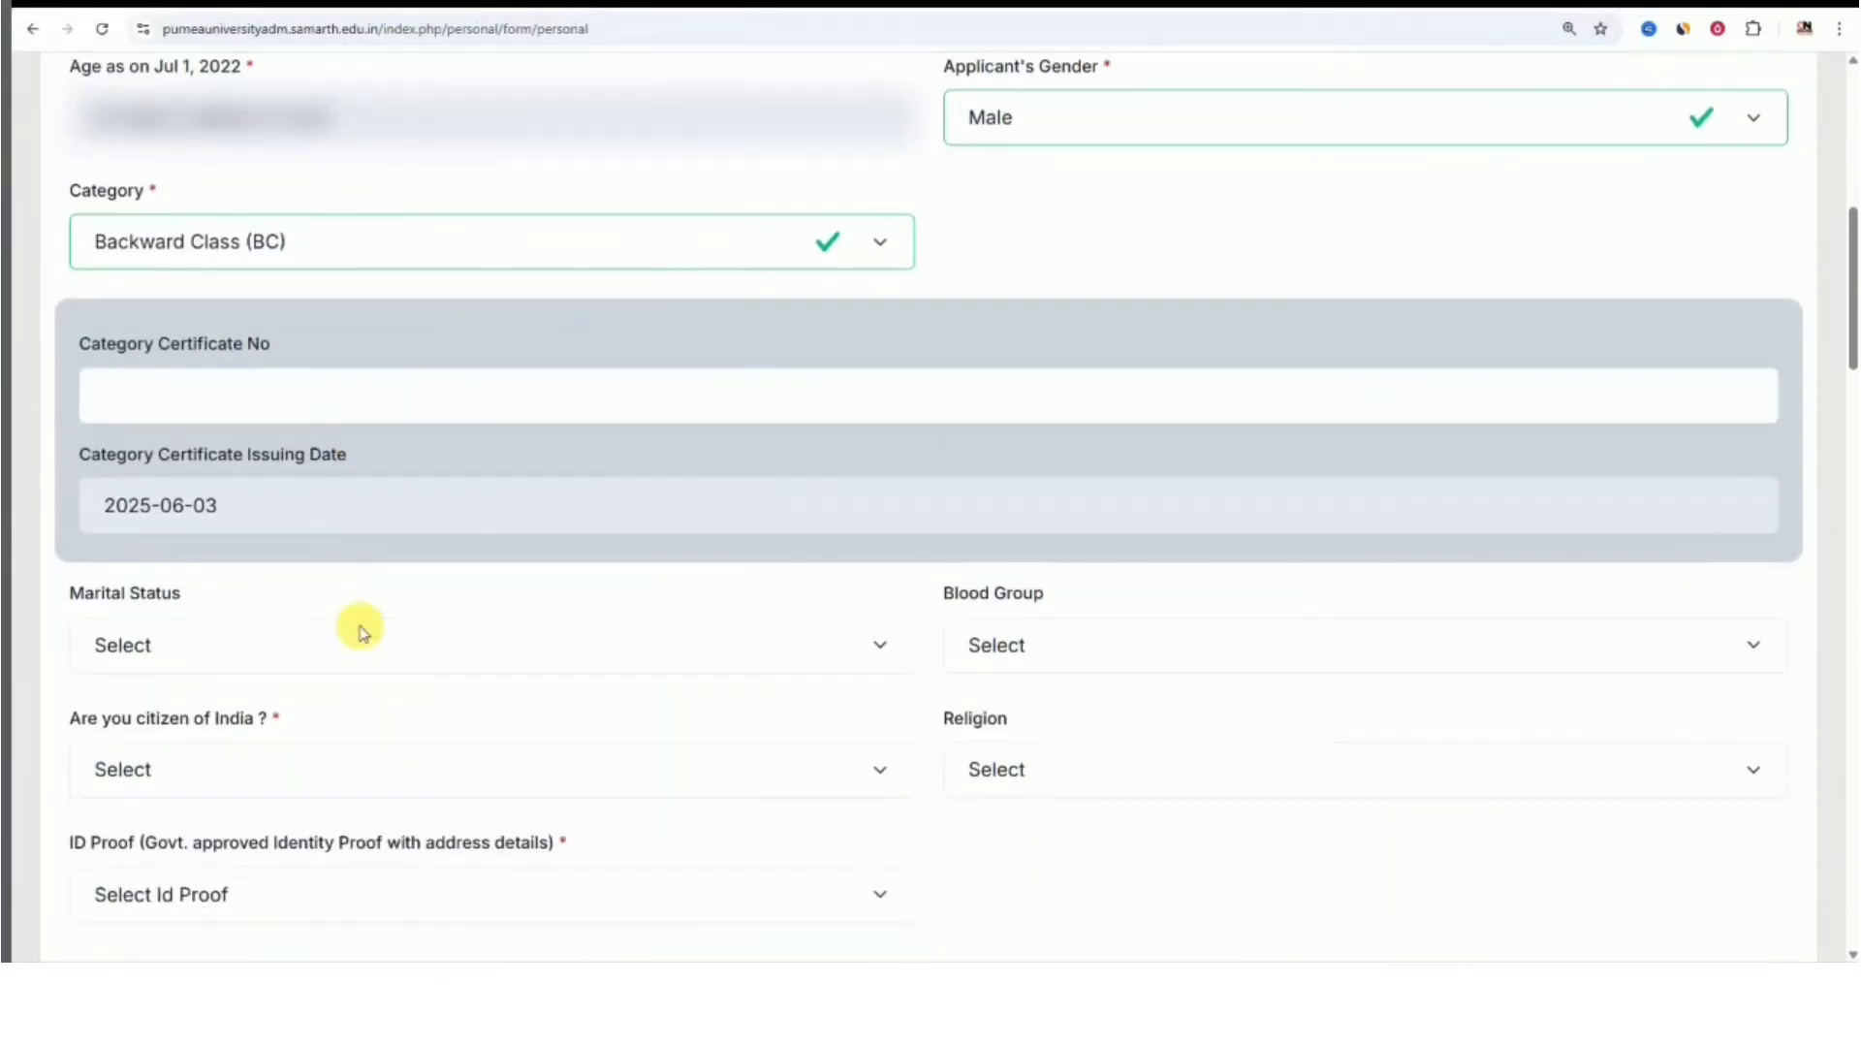
left_click(334, 644)
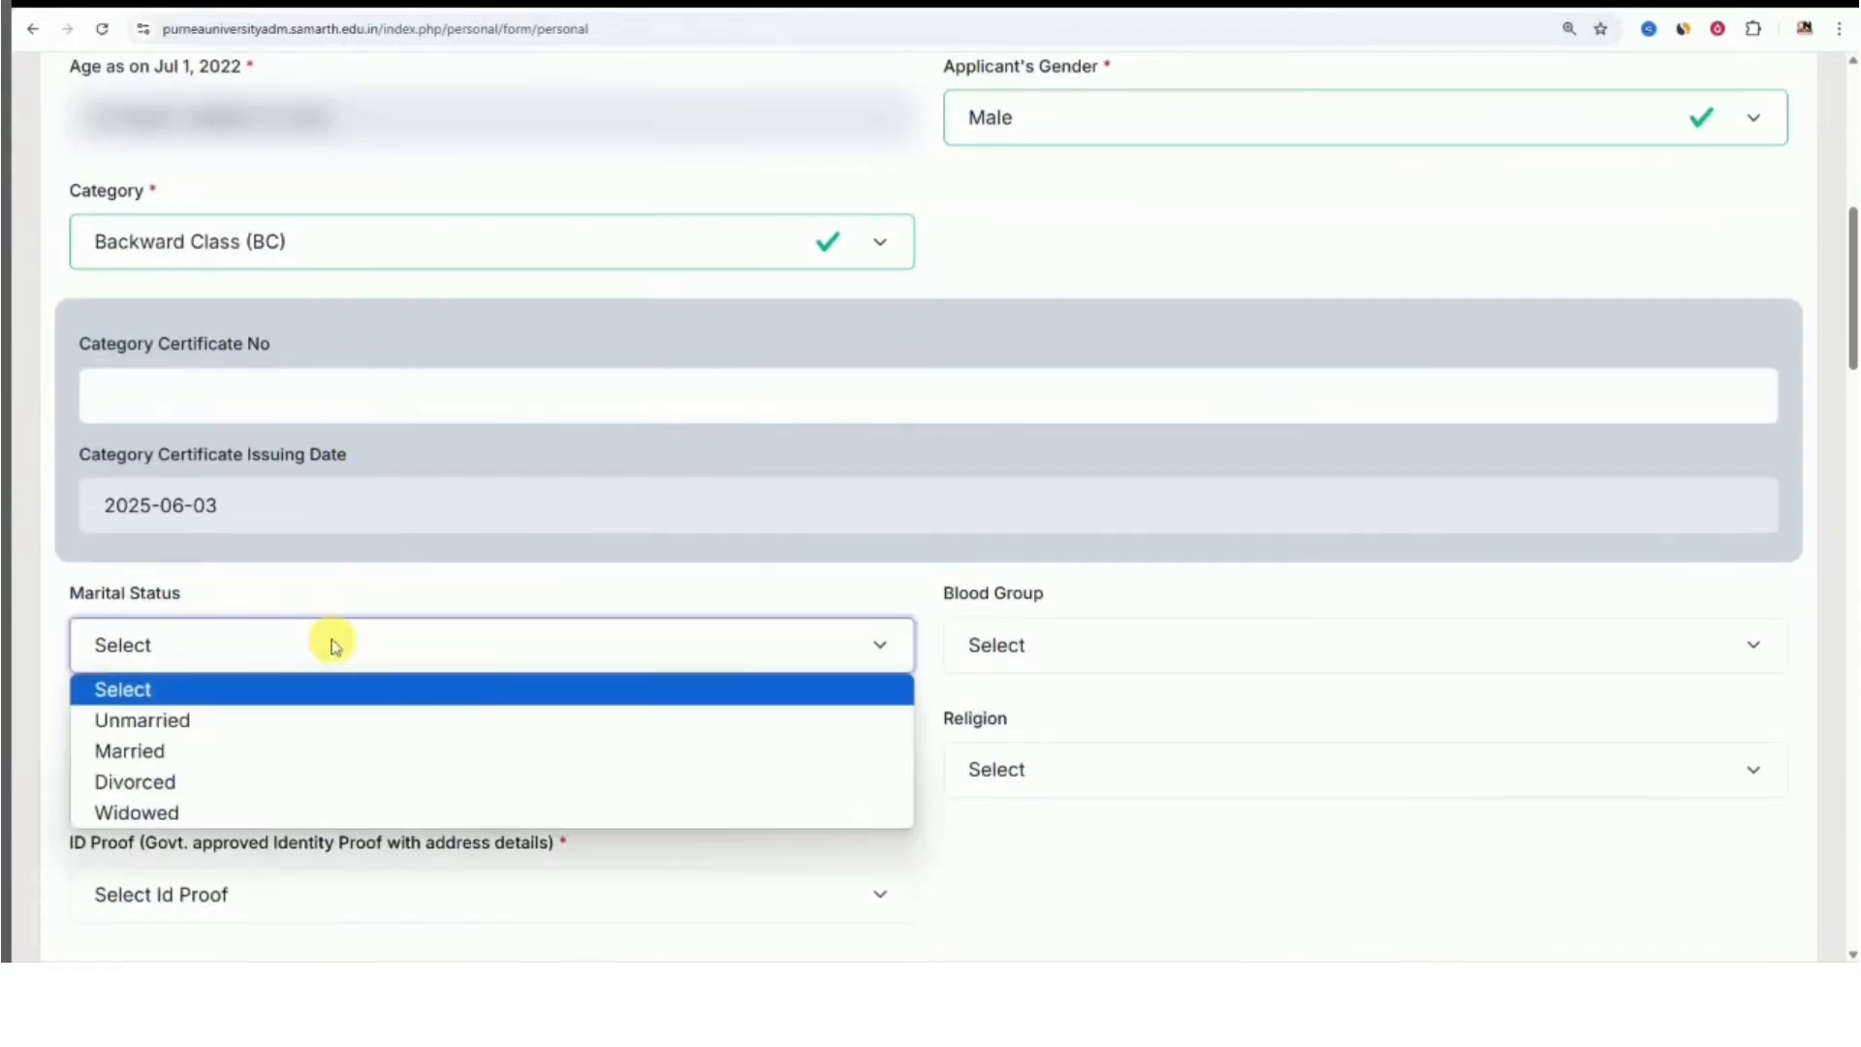
left_click(286, 722)
scroll(527, 653, "down", 2)
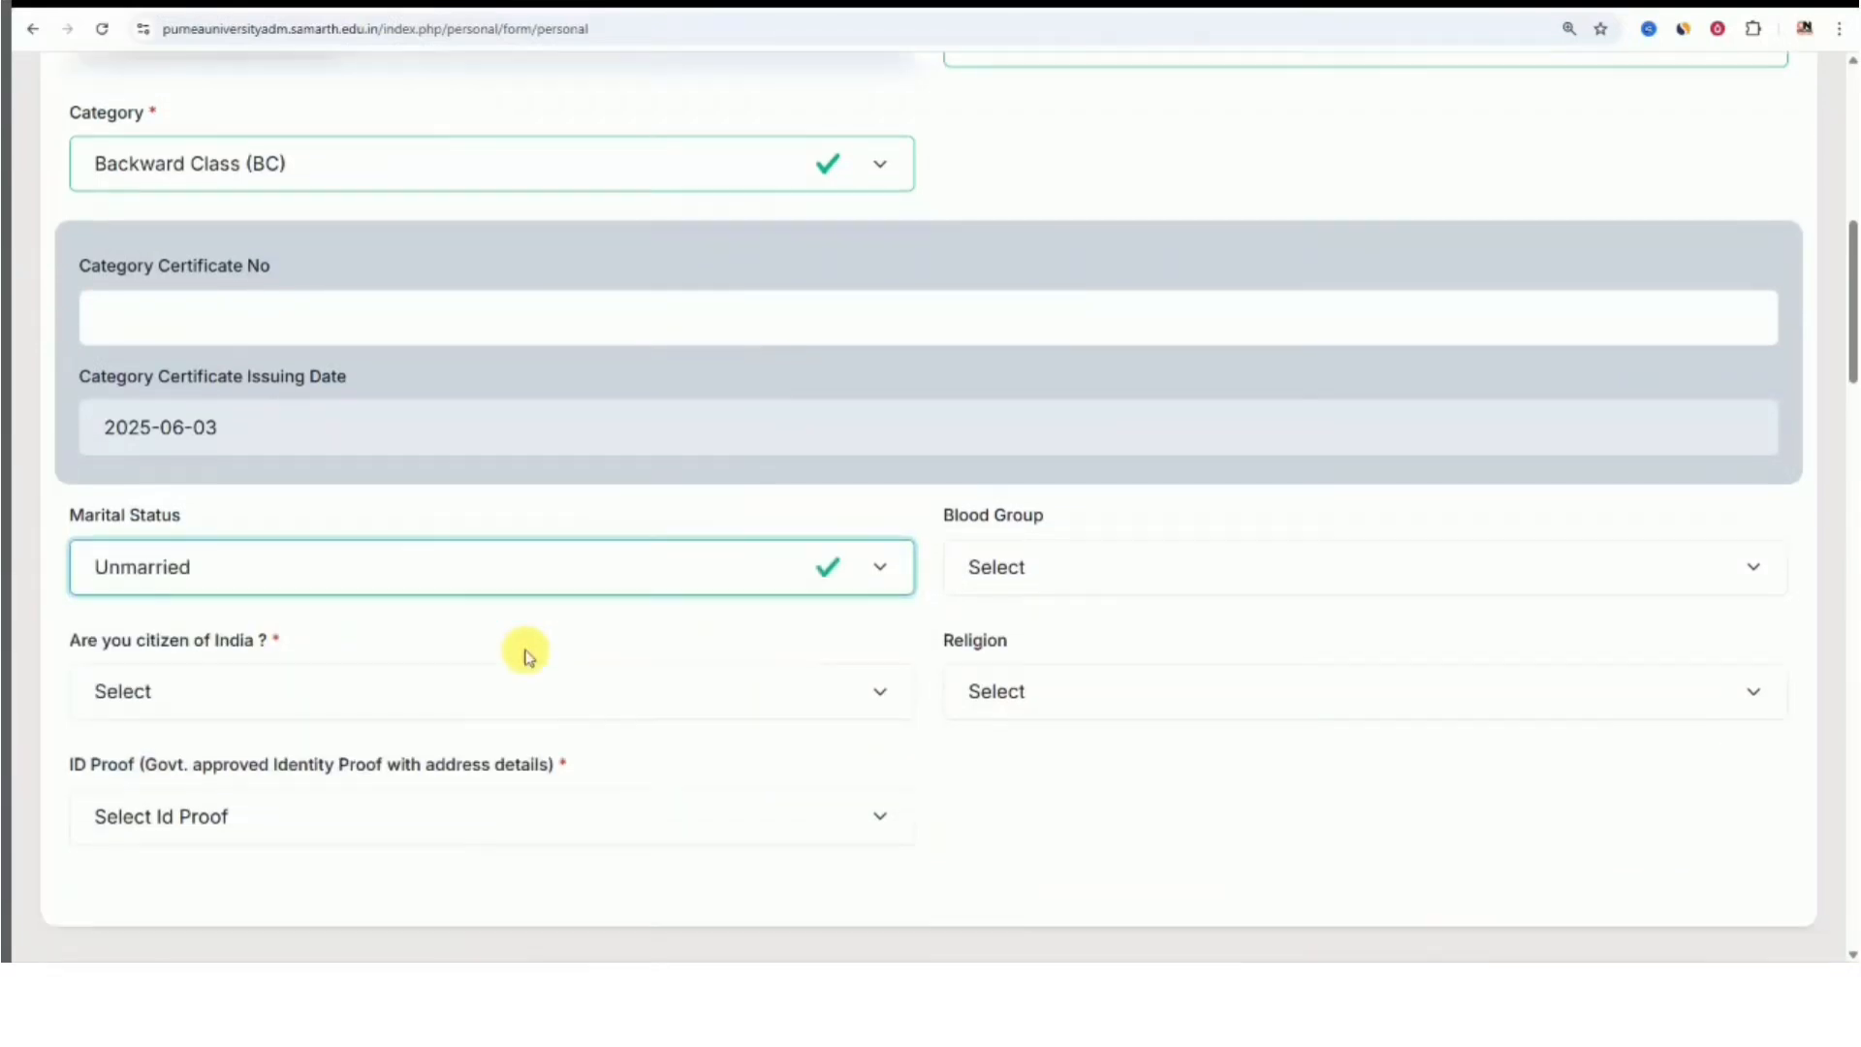
left_click(1043, 453)
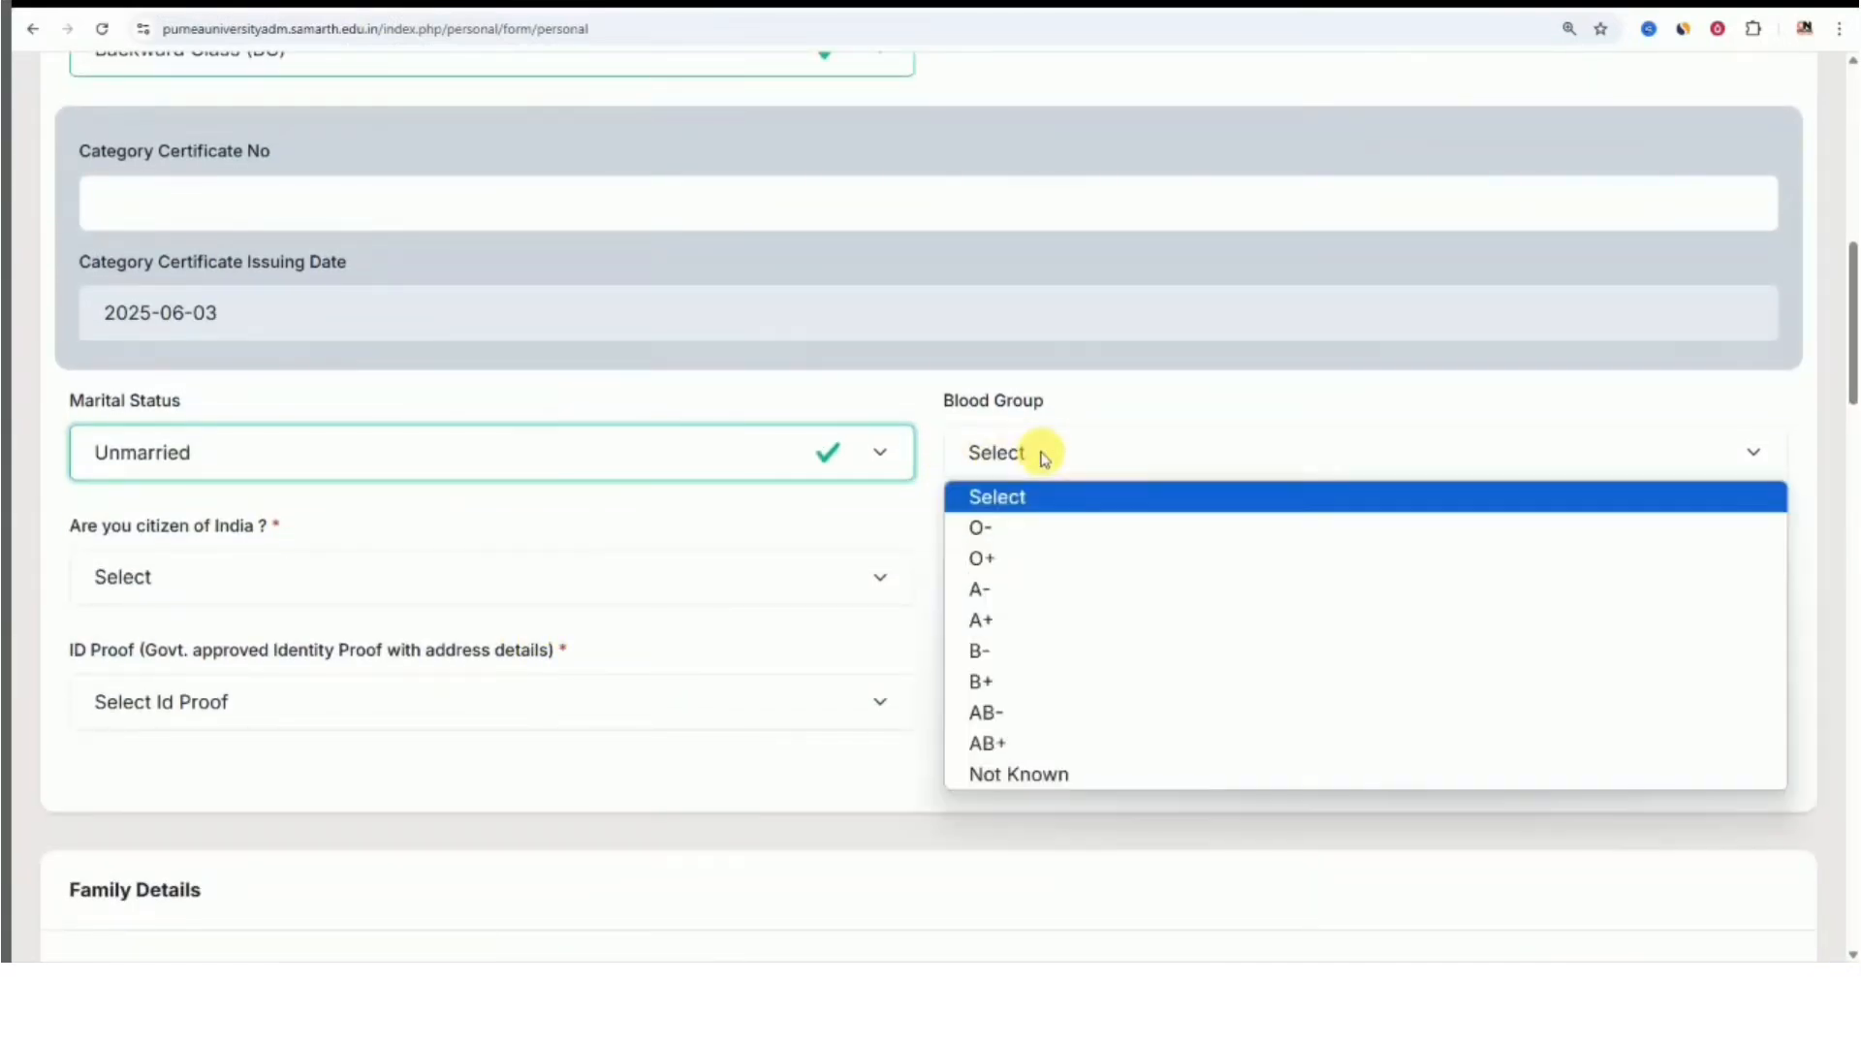
left_click(1043, 454)
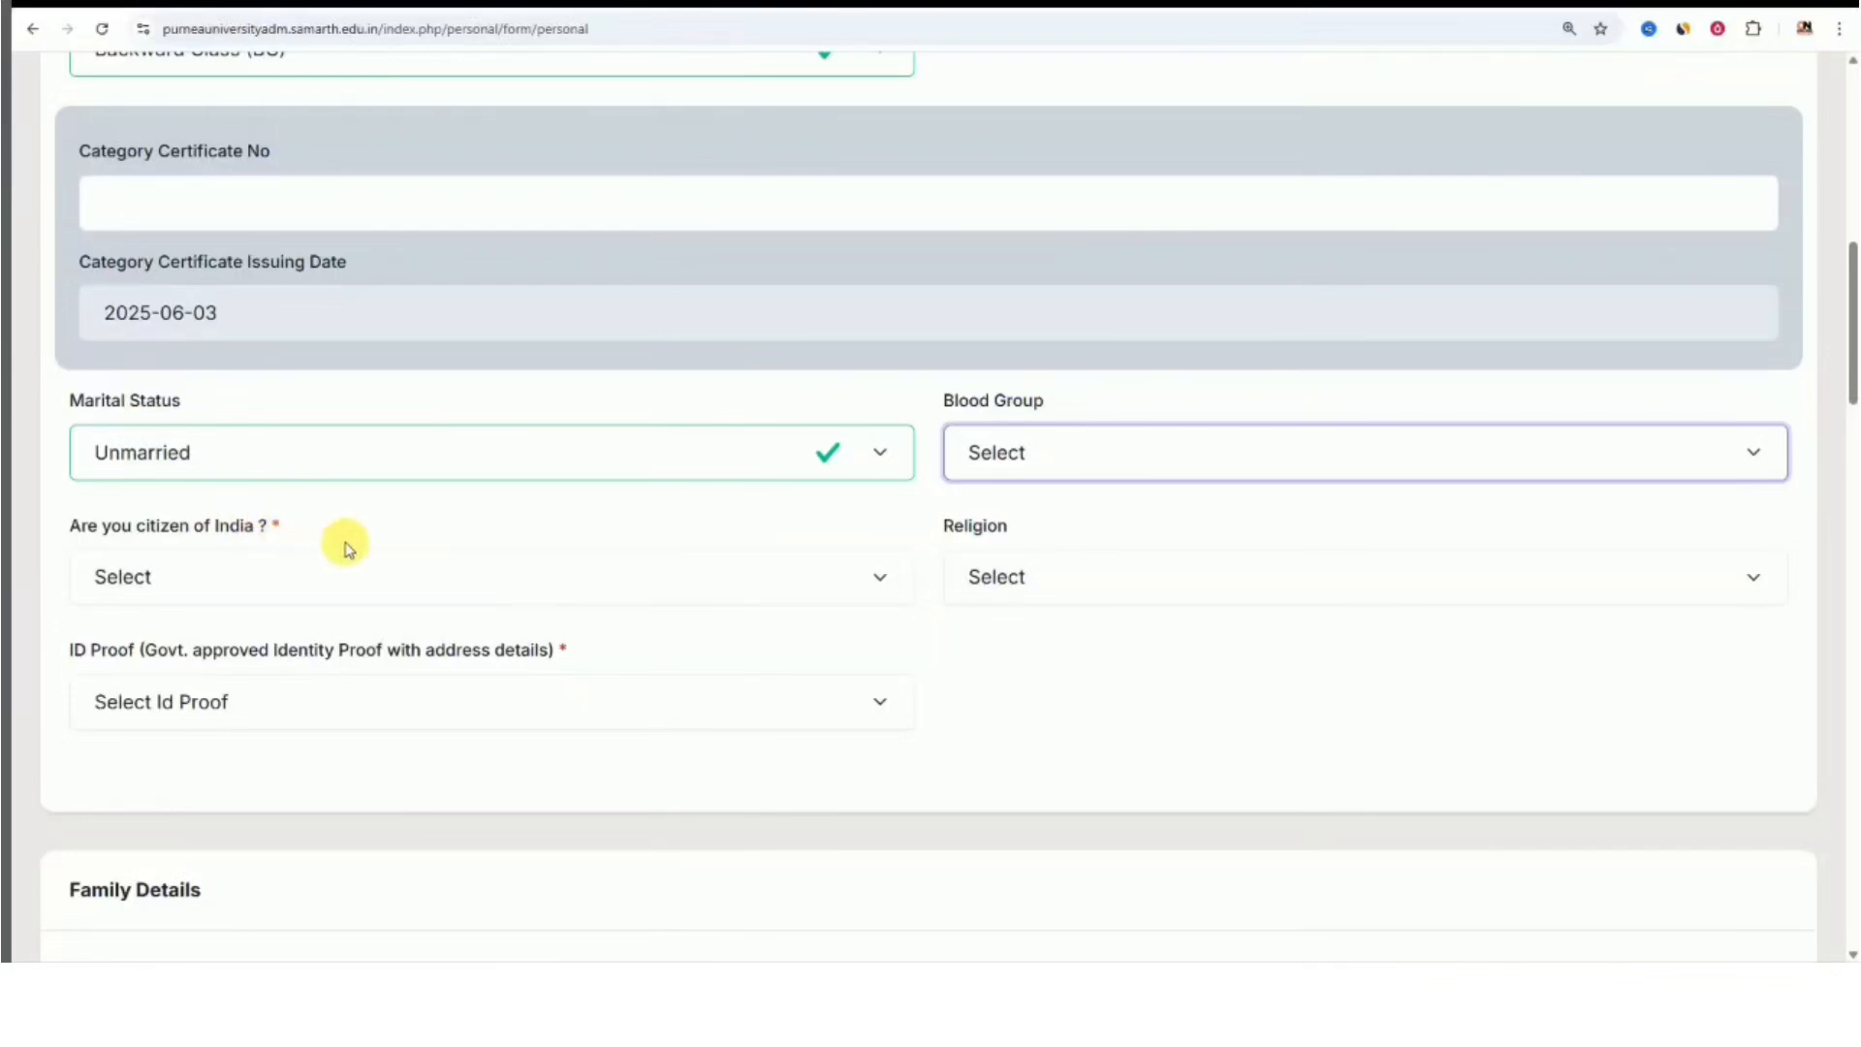
Answer Yes to Indian citizenship and set religion to Hinduism
left_click(302, 586)
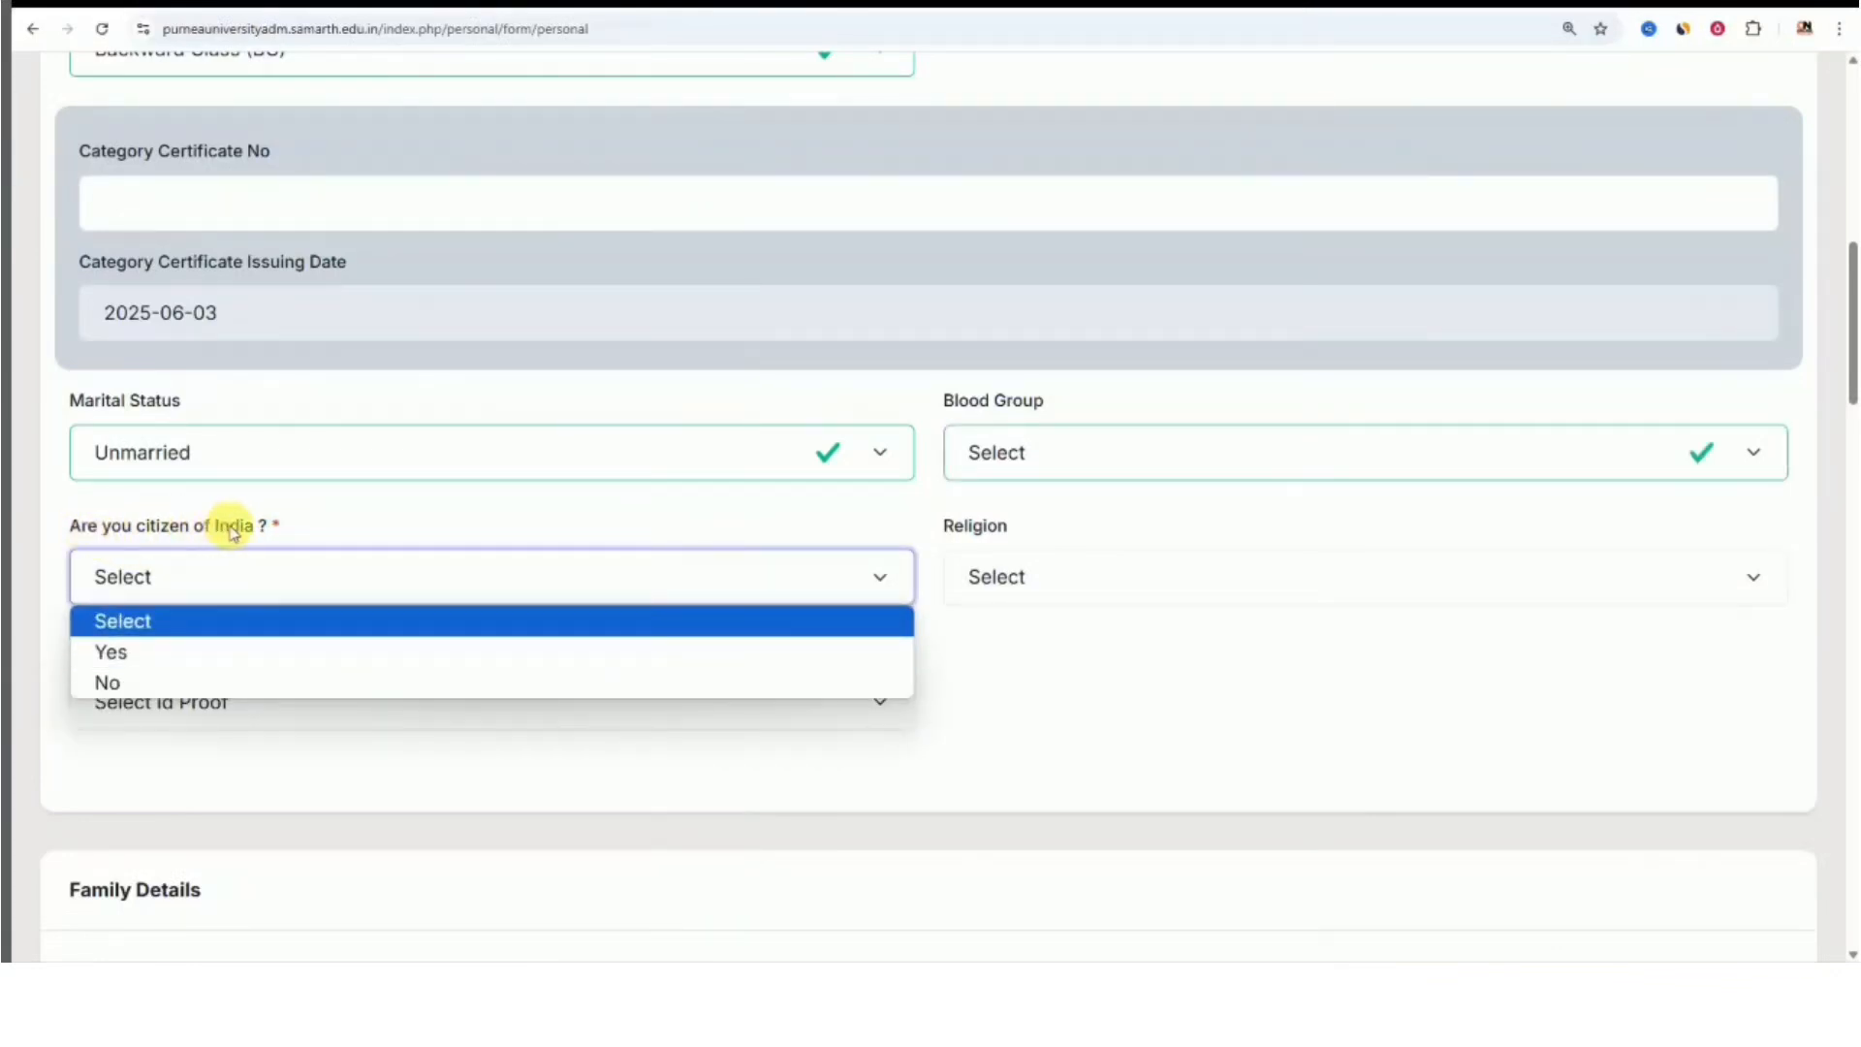
left_click(179, 653)
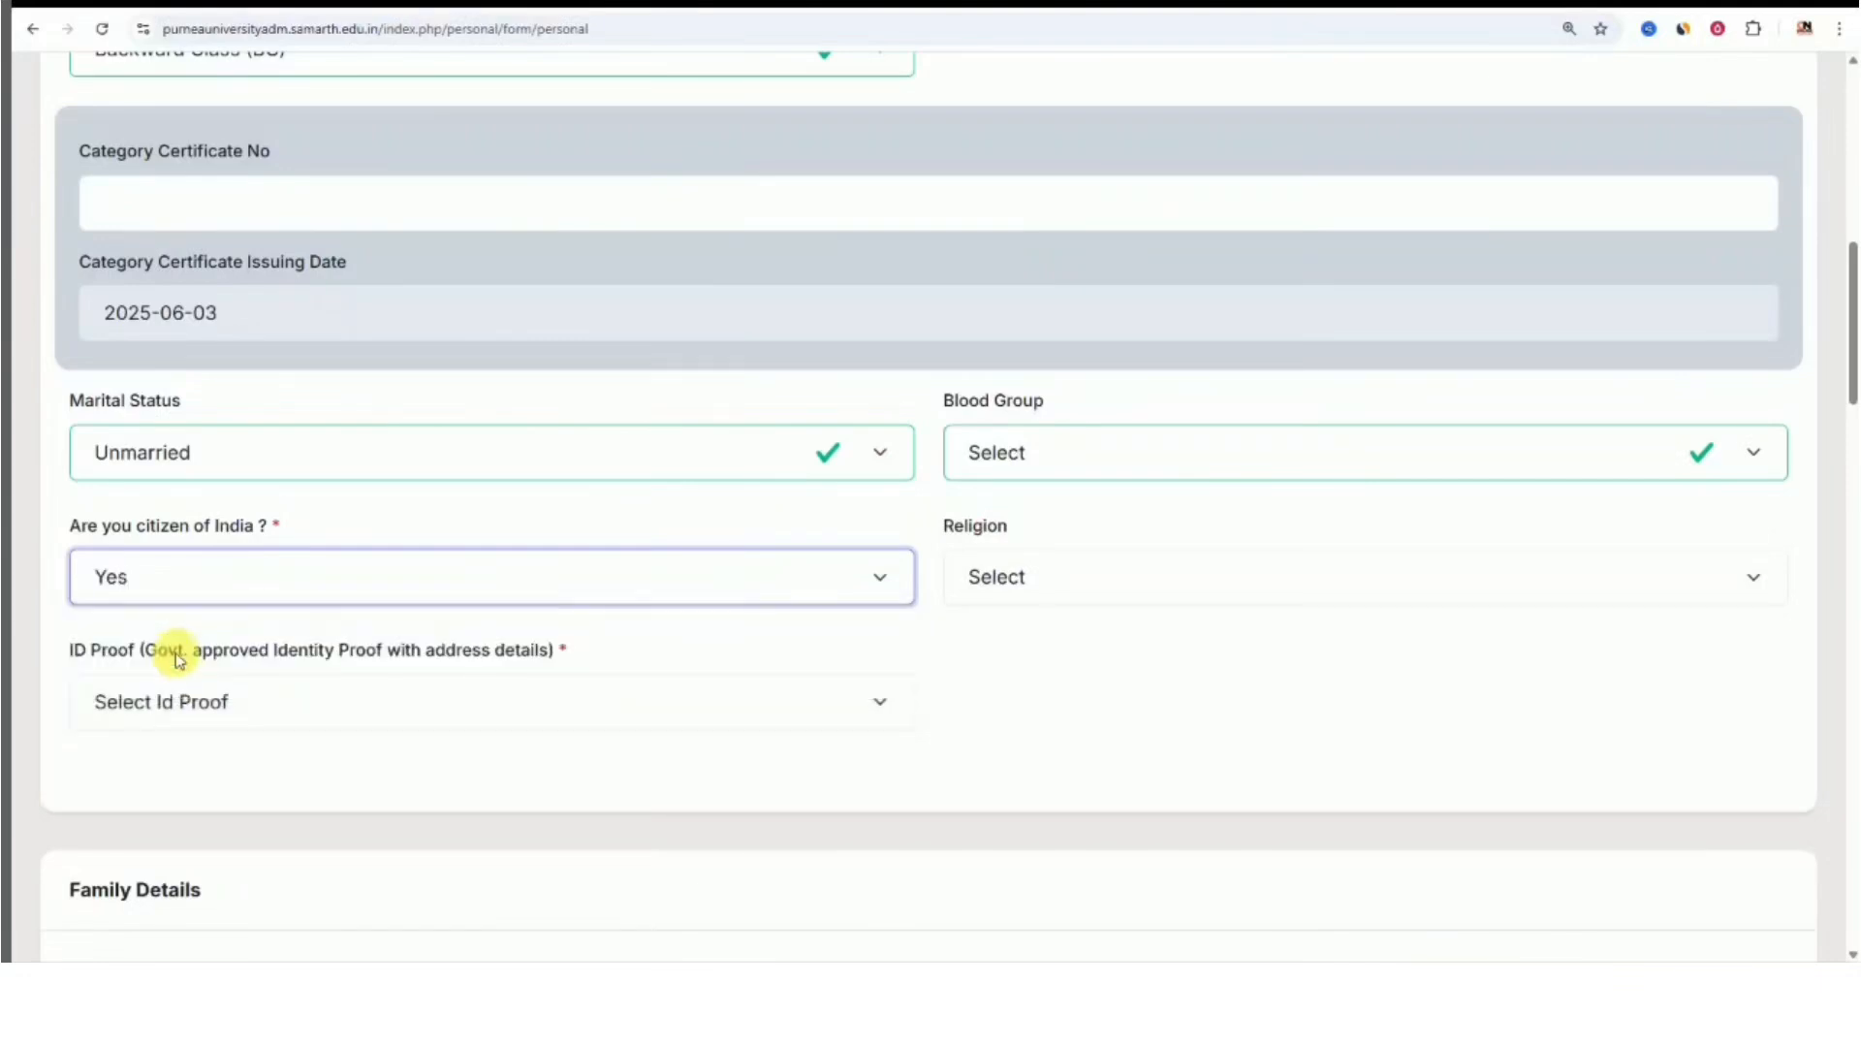
left_click(1035, 579)
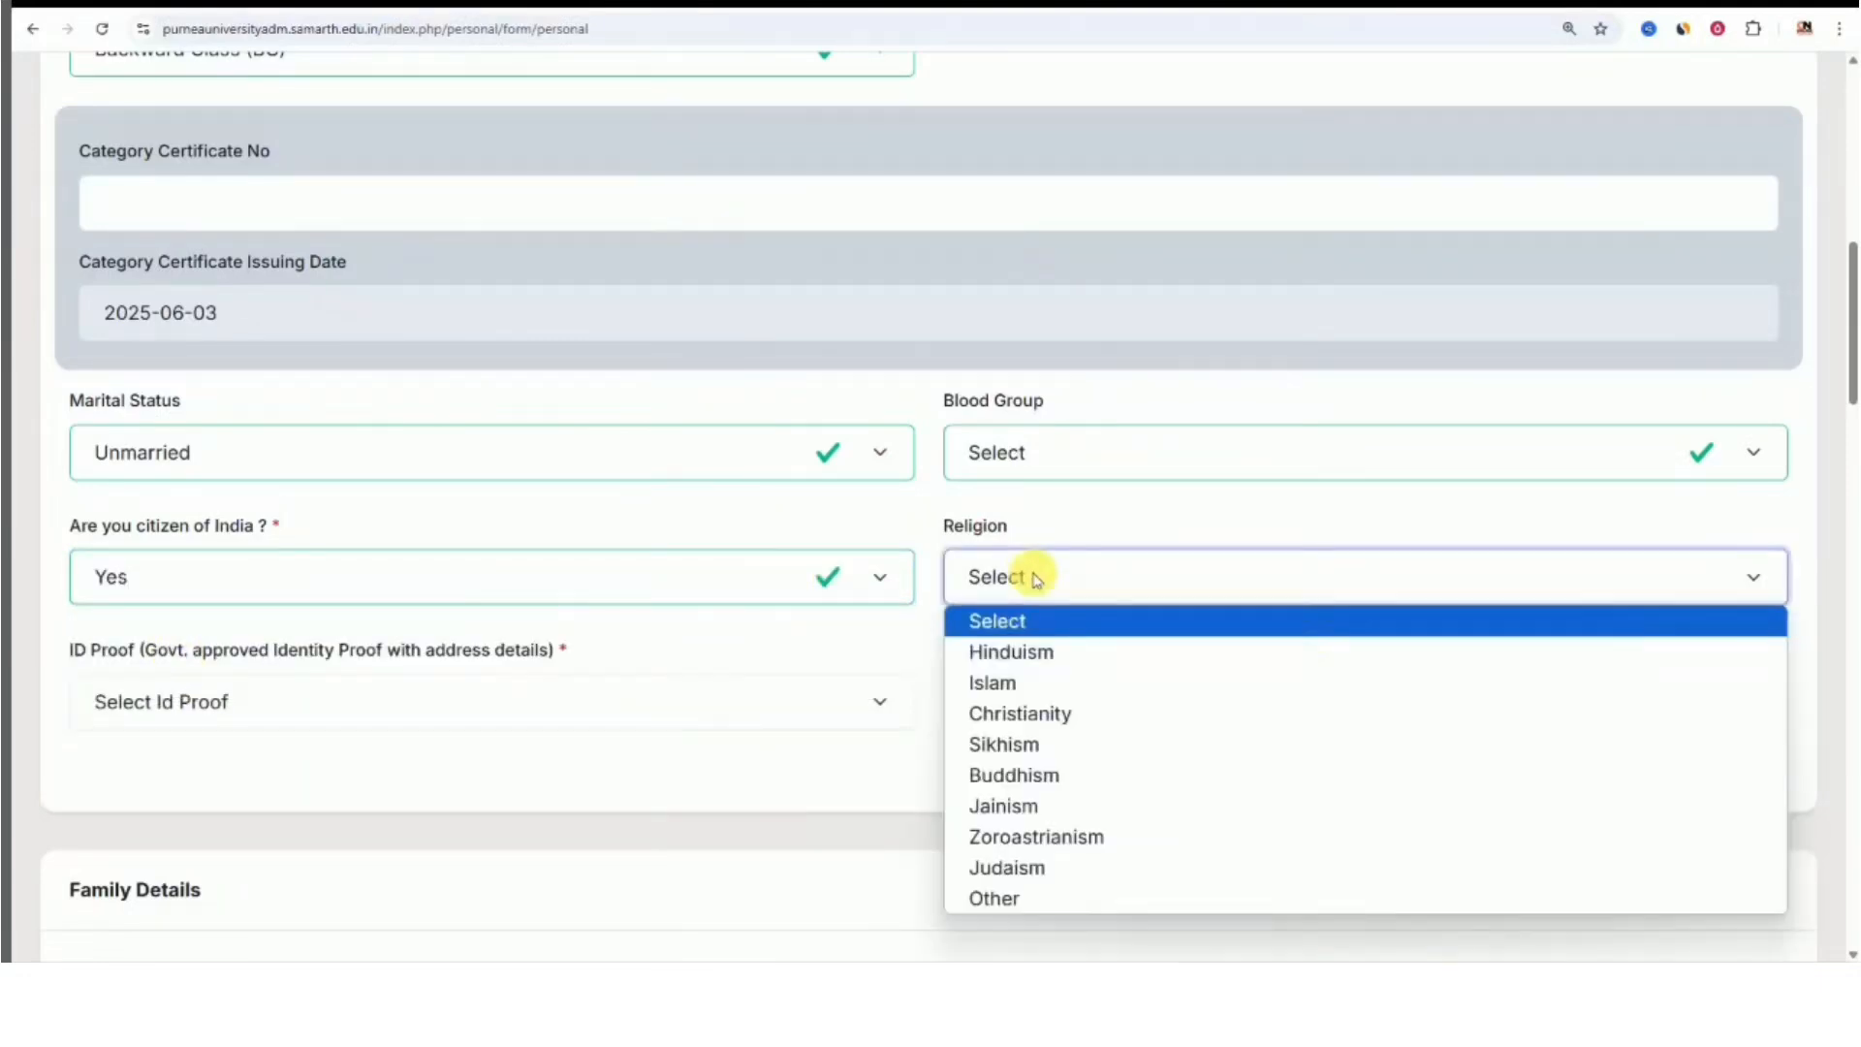
left_click(1039, 665)
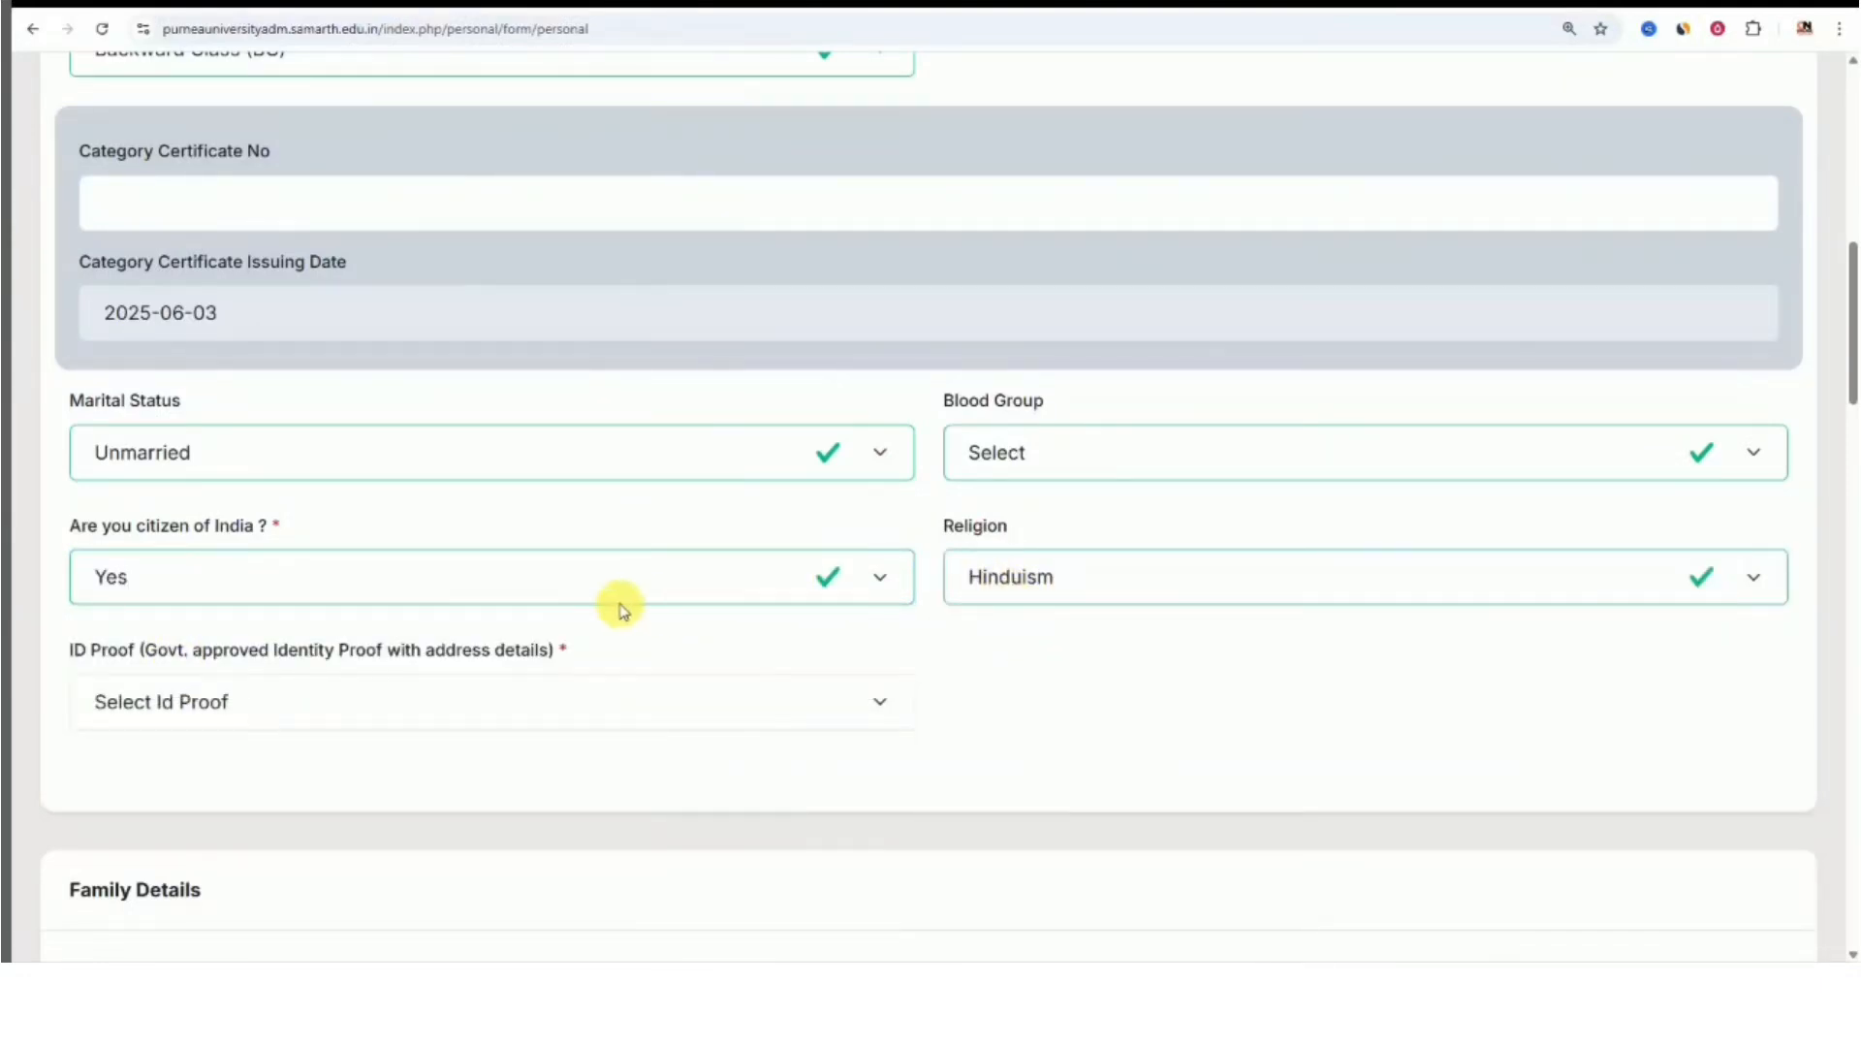
Set ID proof type to Other, named Aadhar Card
scroll(543, 608, "down", 1)
left_click(400, 606)
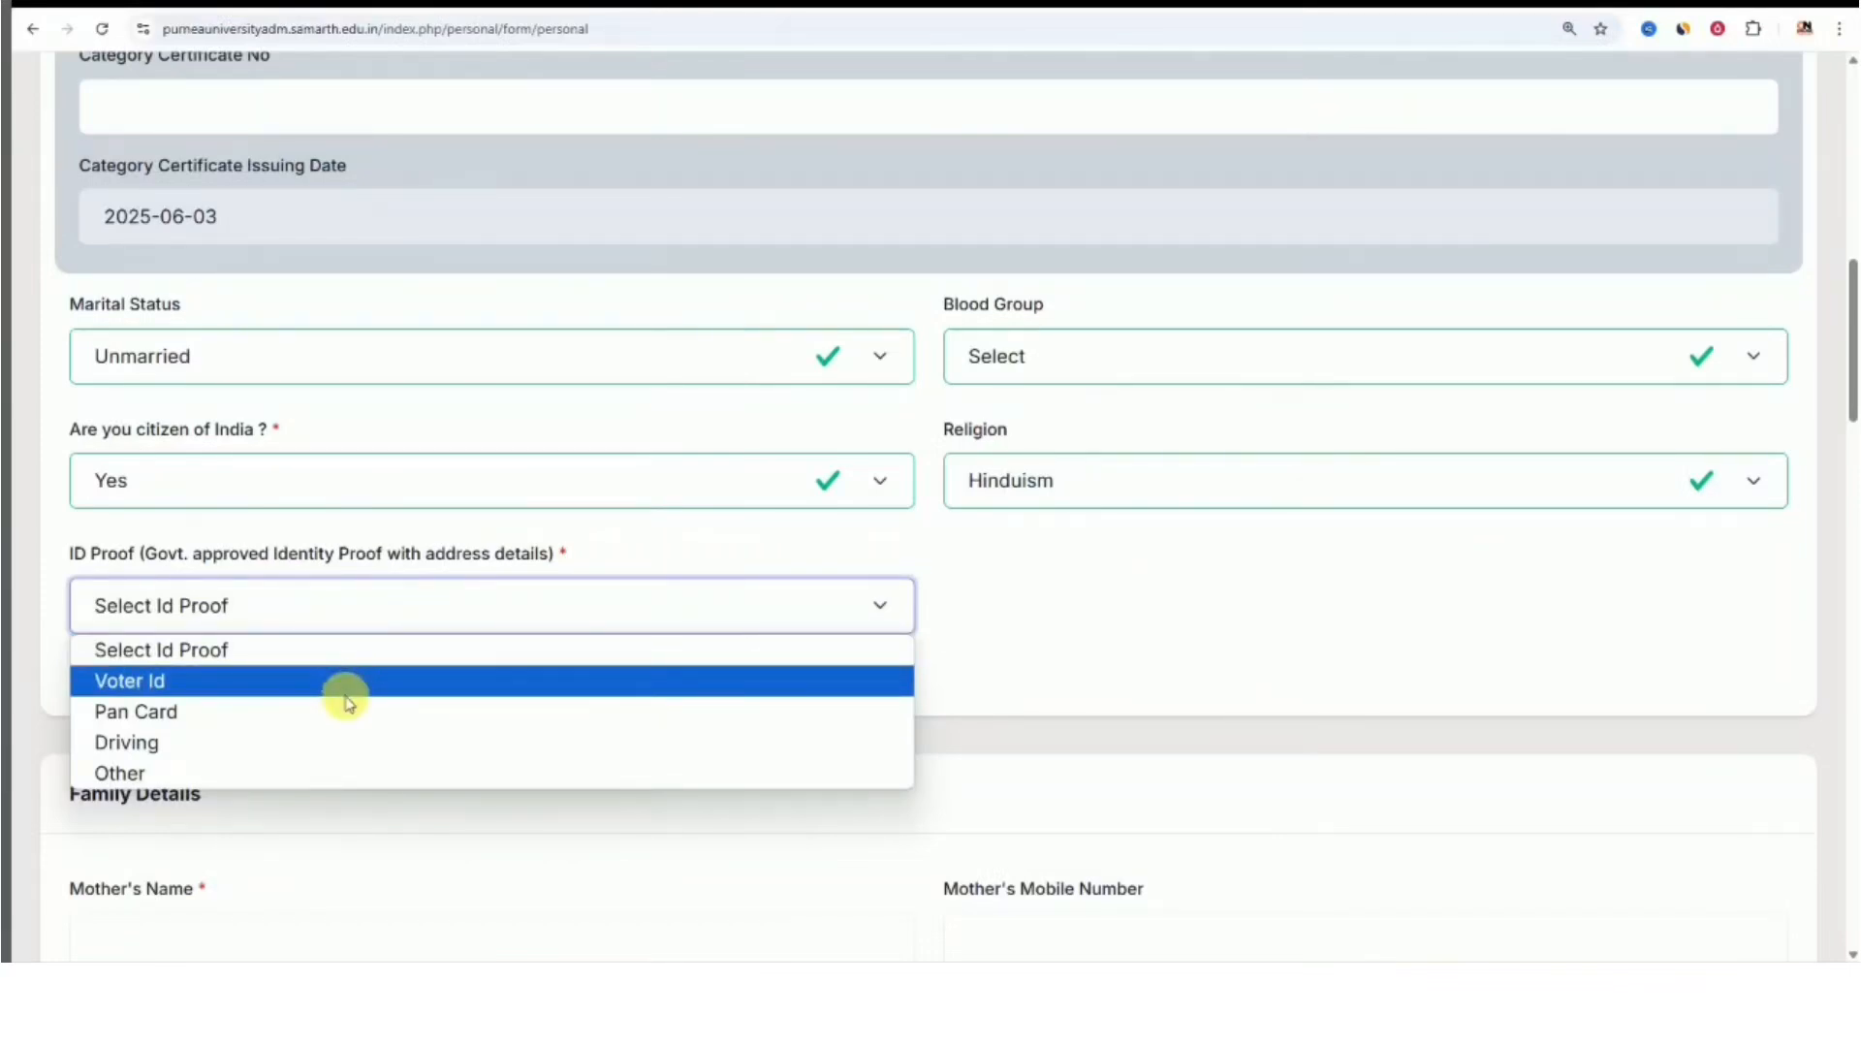
left_click(338, 768)
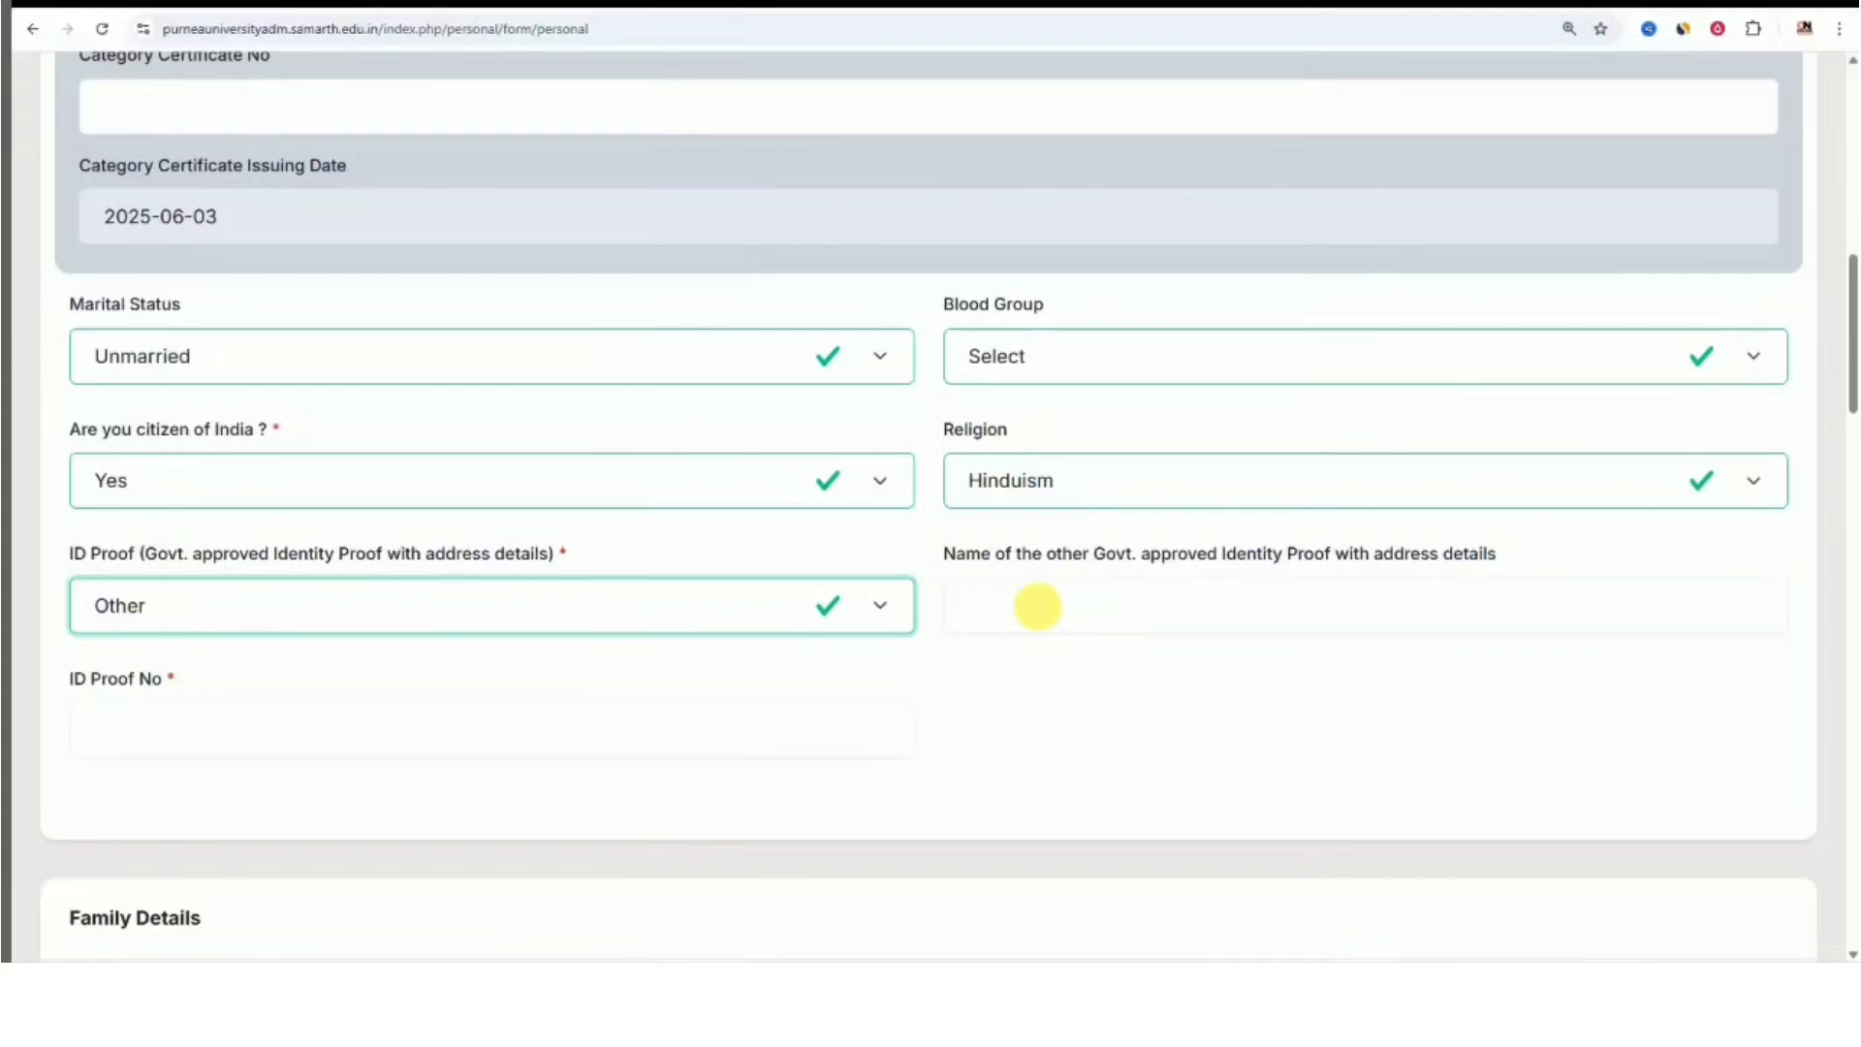
left_click(1037, 607)
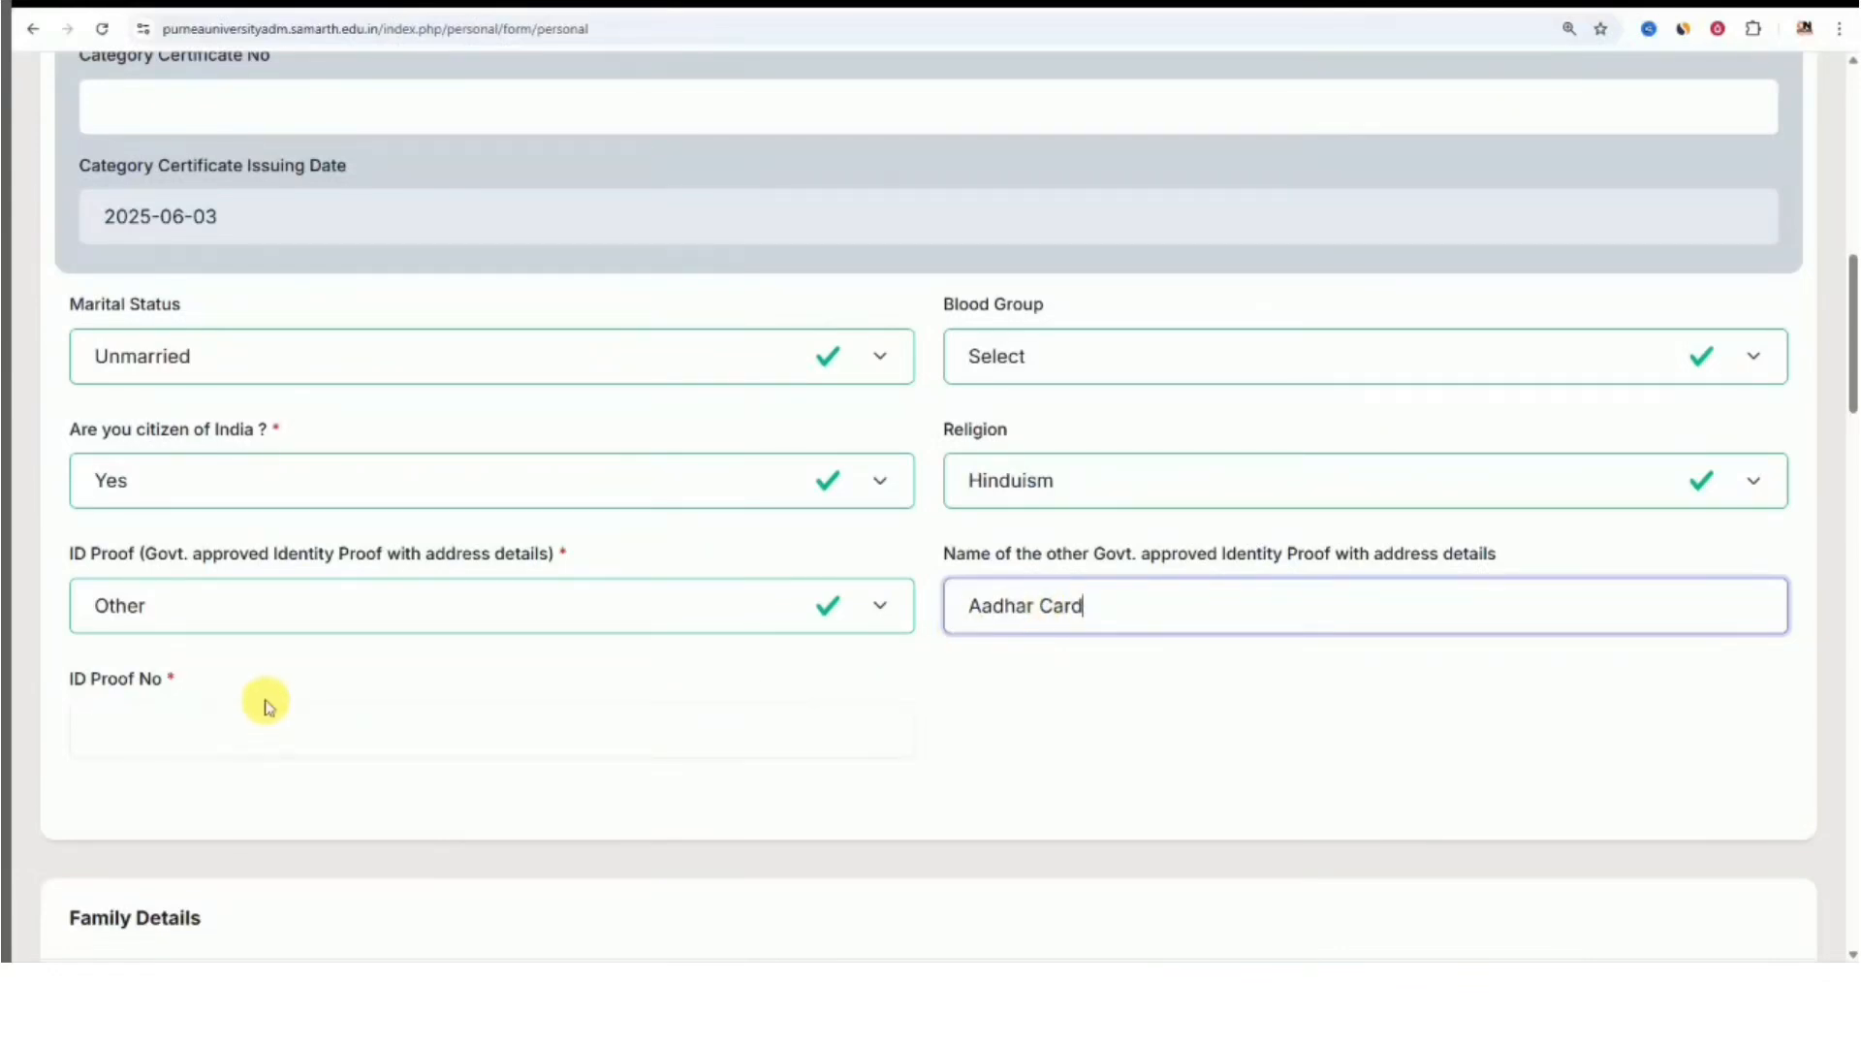
scroll(260, 703, "down", 5)
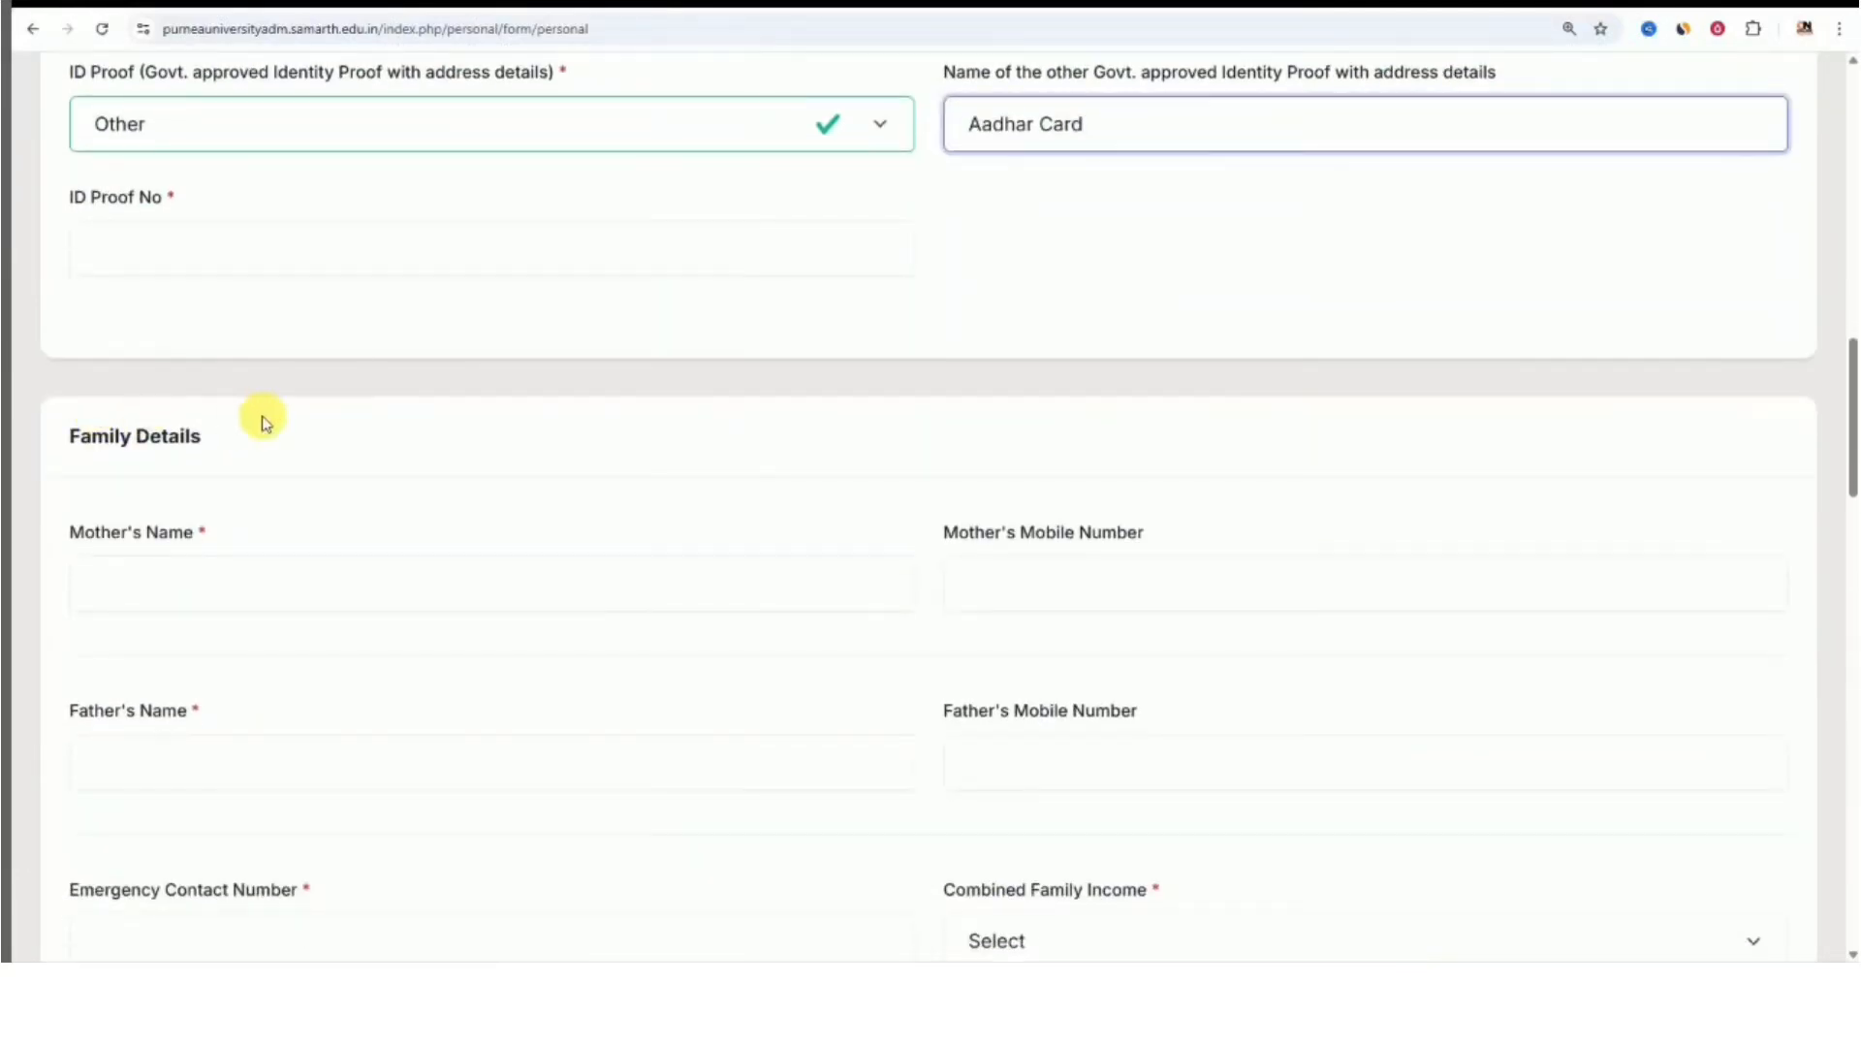
scroll(262, 457, "down", 1)
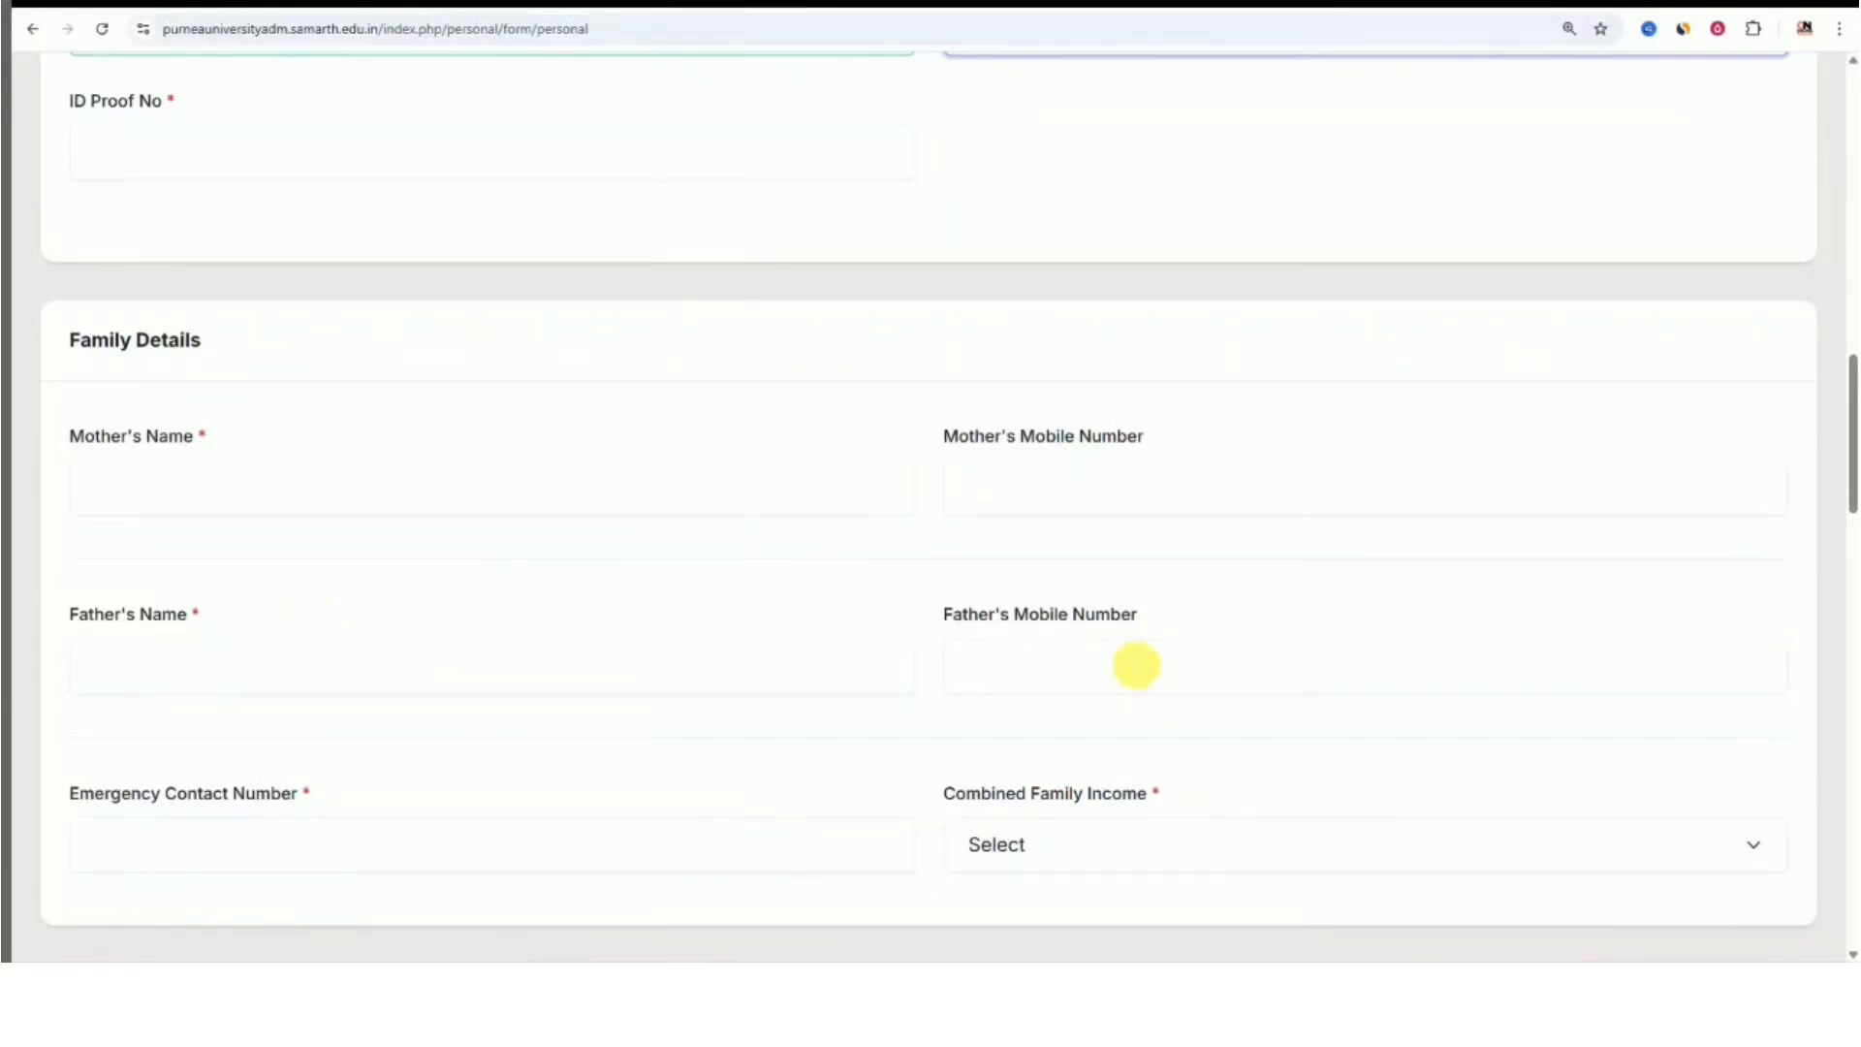
scroll(652, 598, "down", 2)
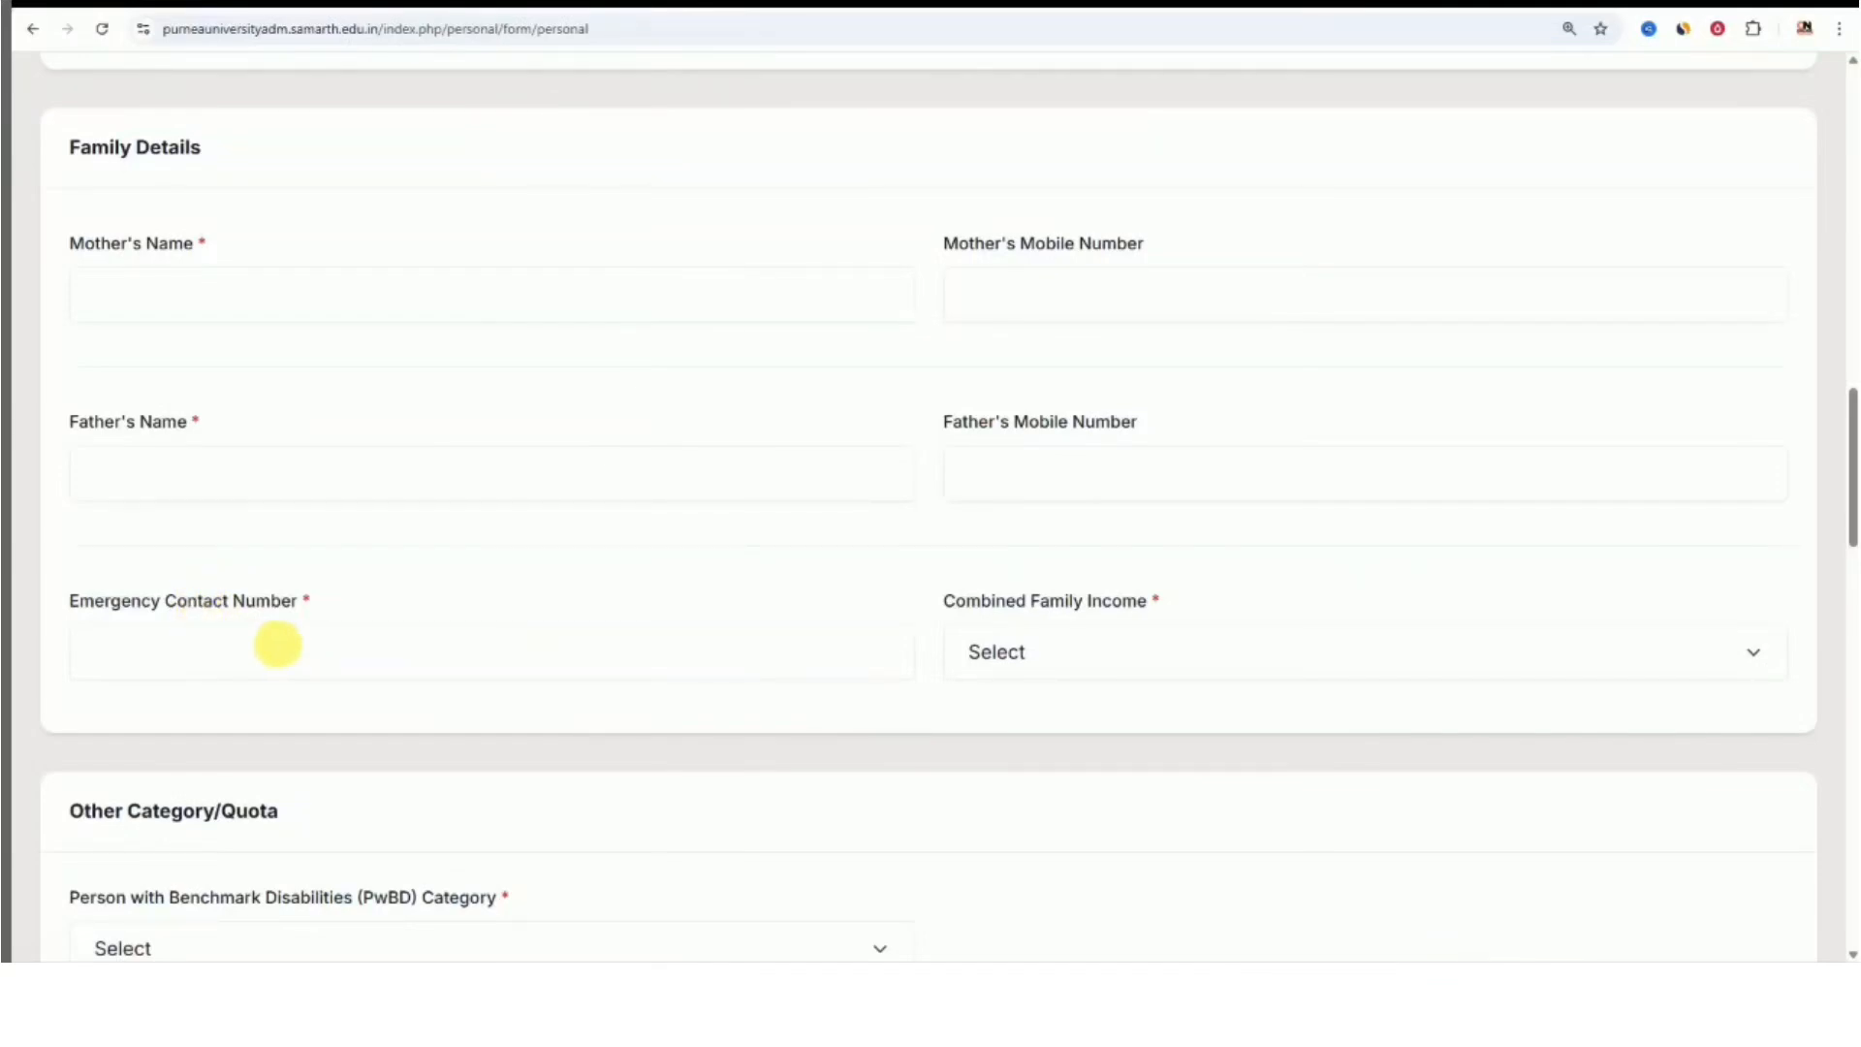
Choose Less than 1,00,000 for Combined Family Income and Not Applicable for PwBD Category
left_click(1087, 657)
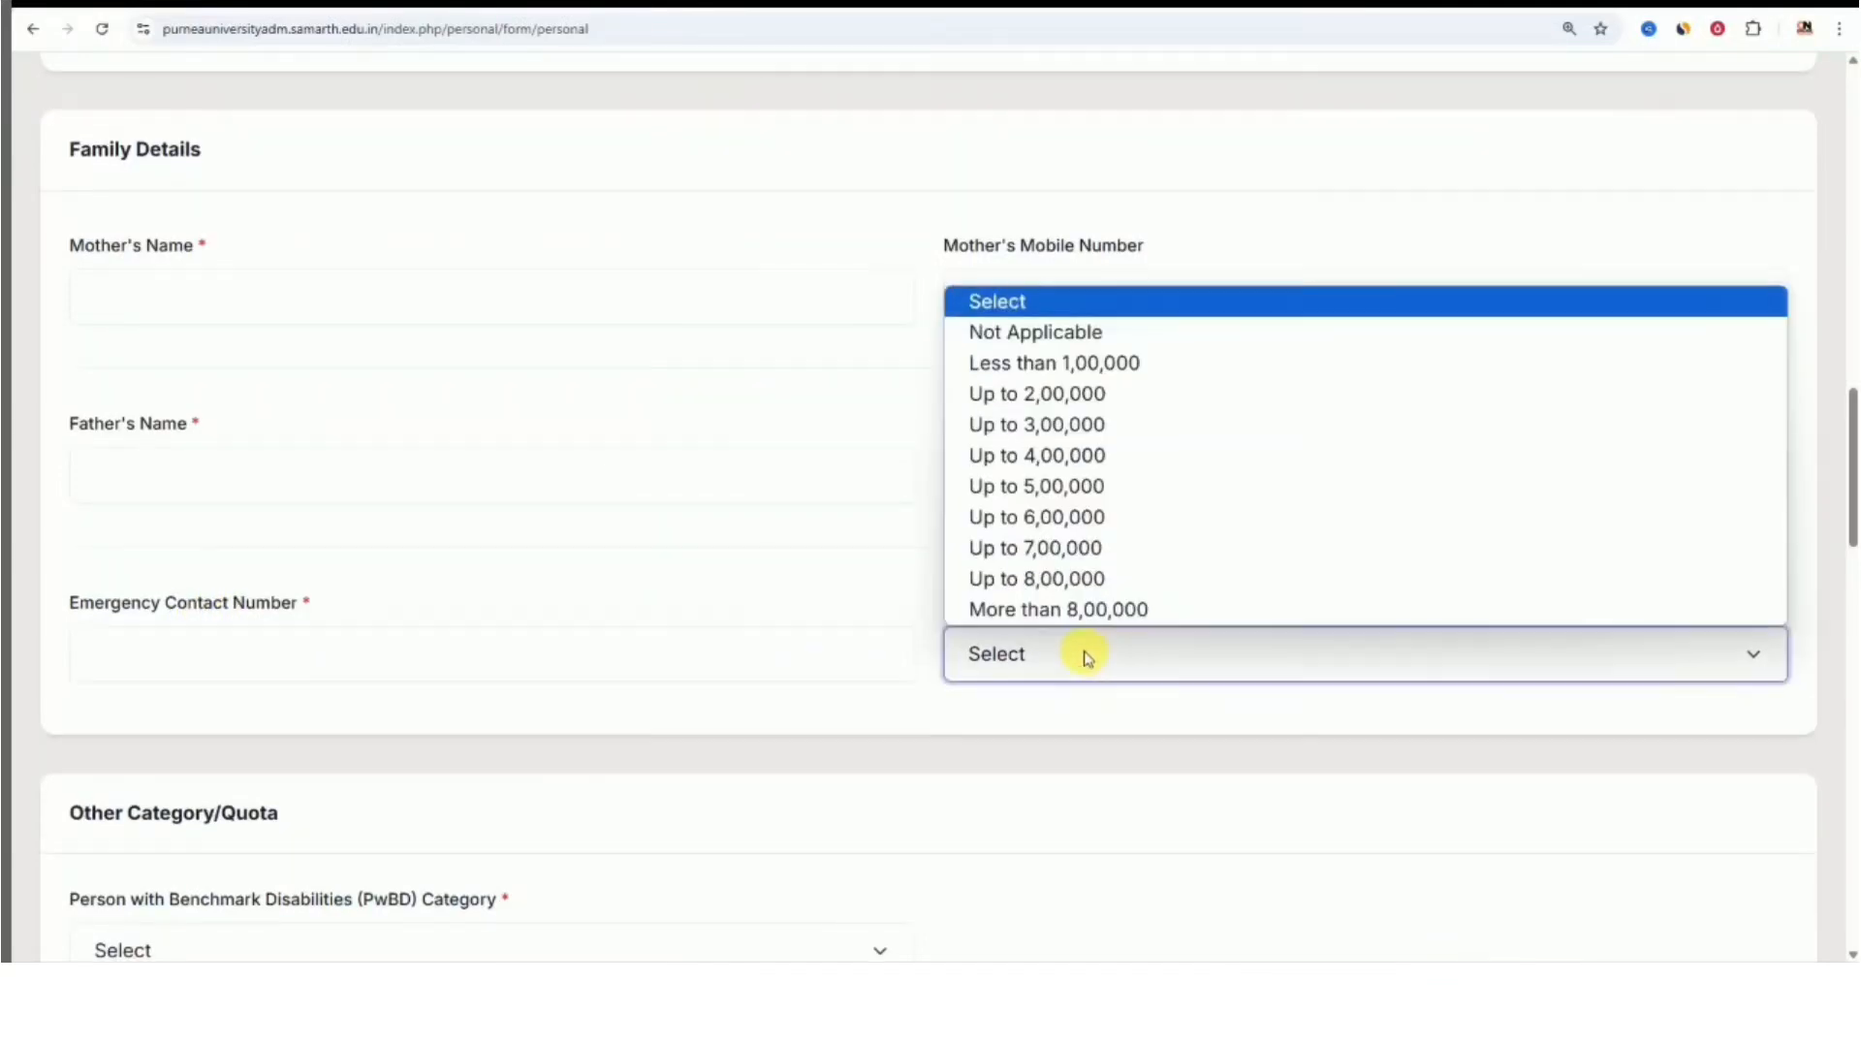
left_click(1101, 362)
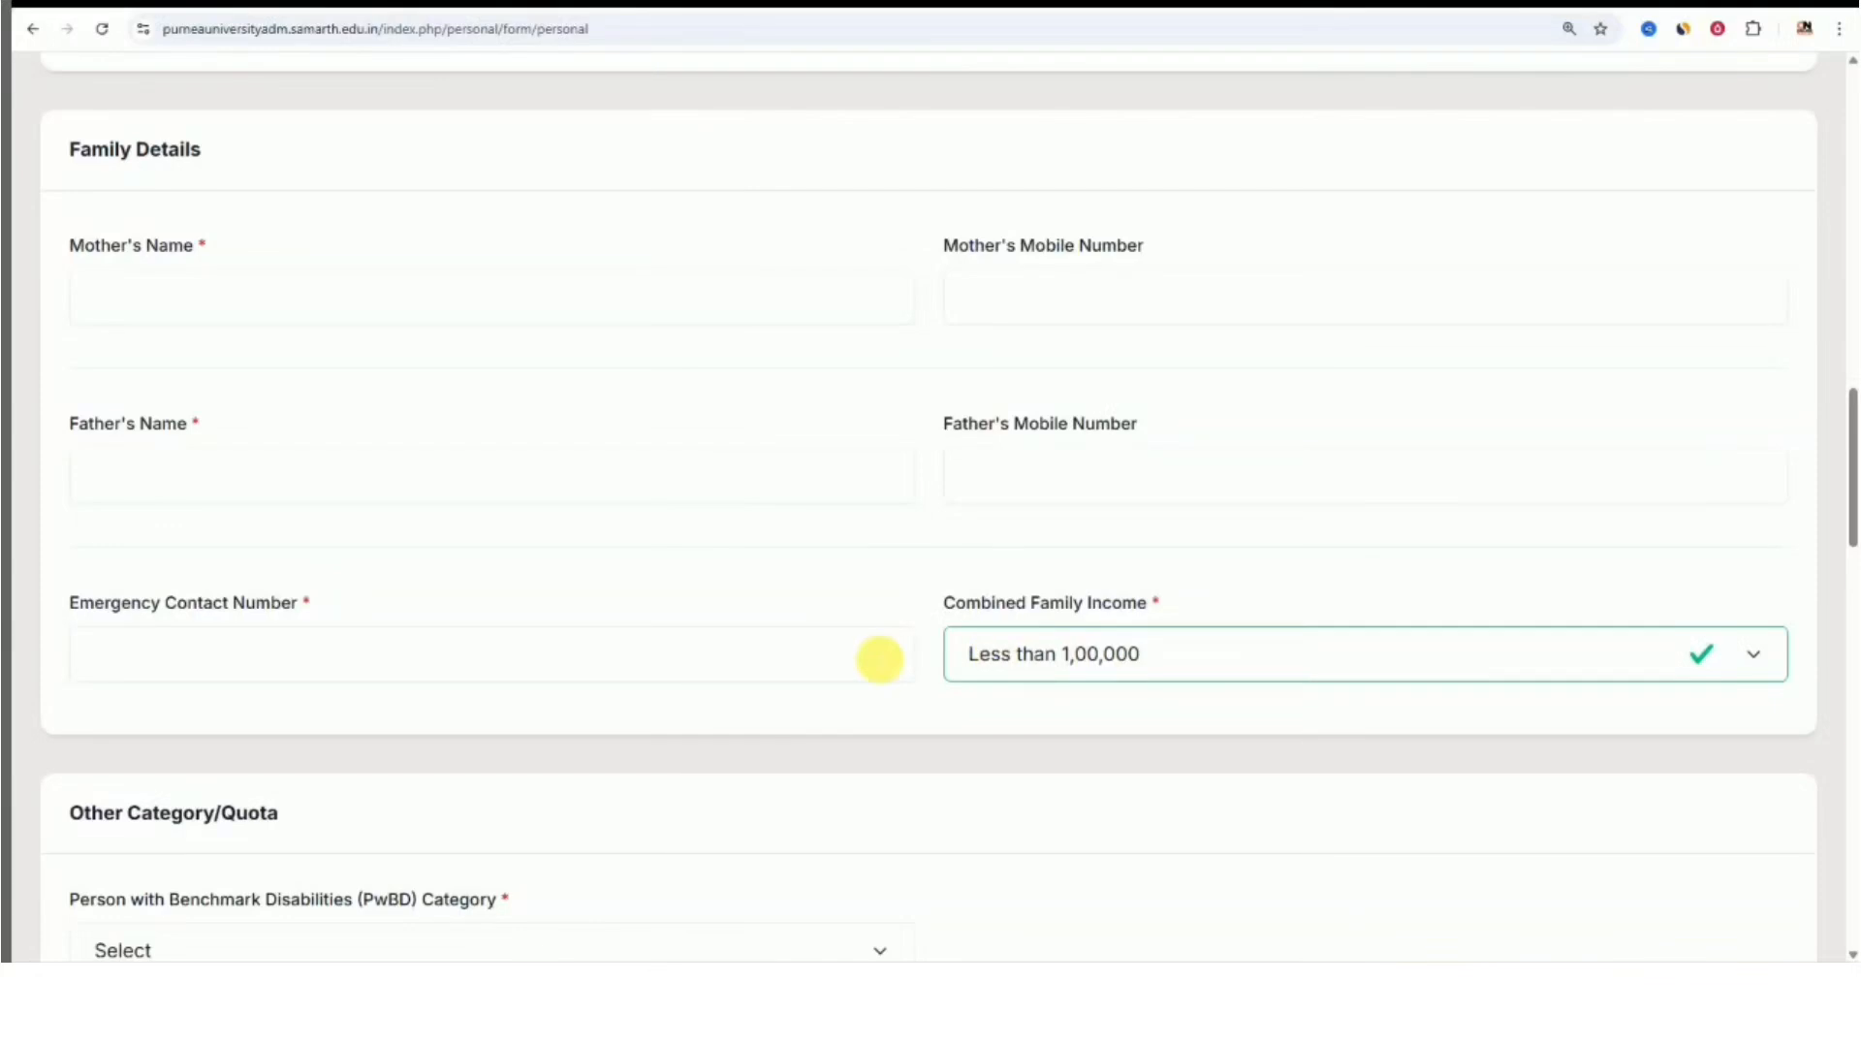
scroll(876, 656, "down", 3)
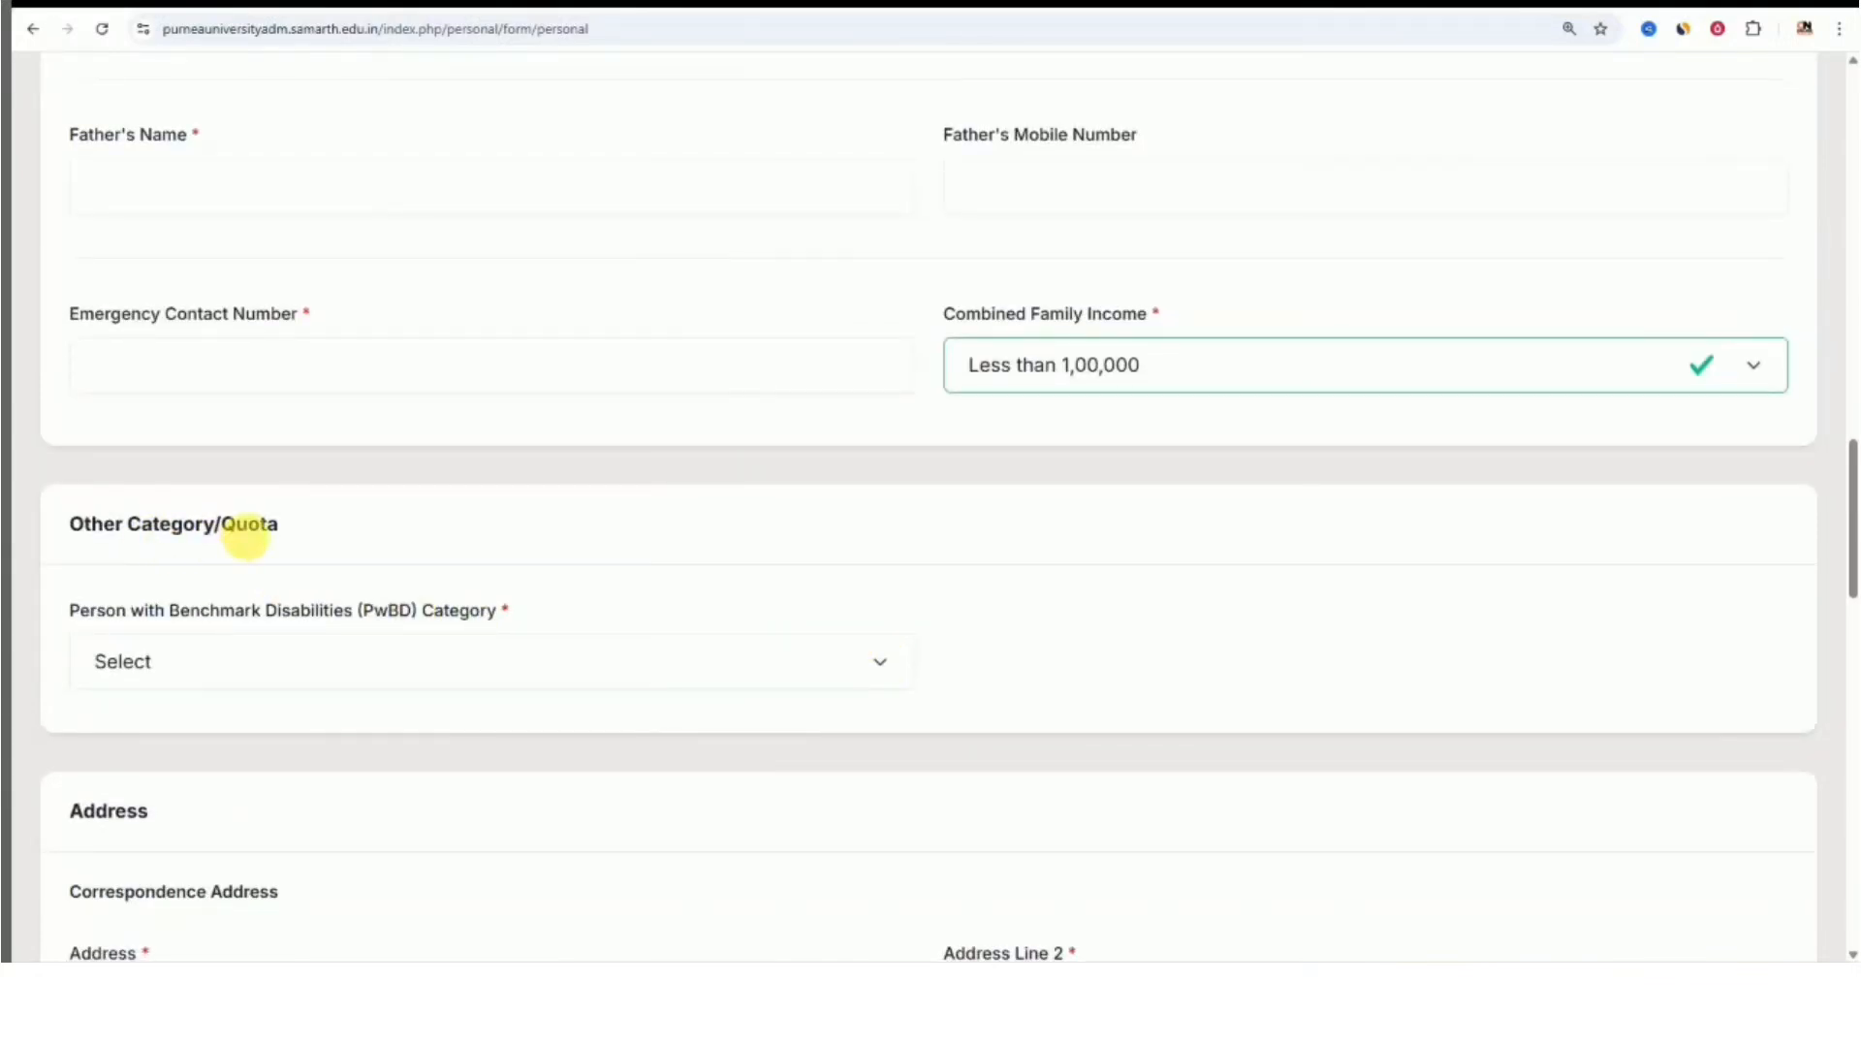
left_click(237, 674)
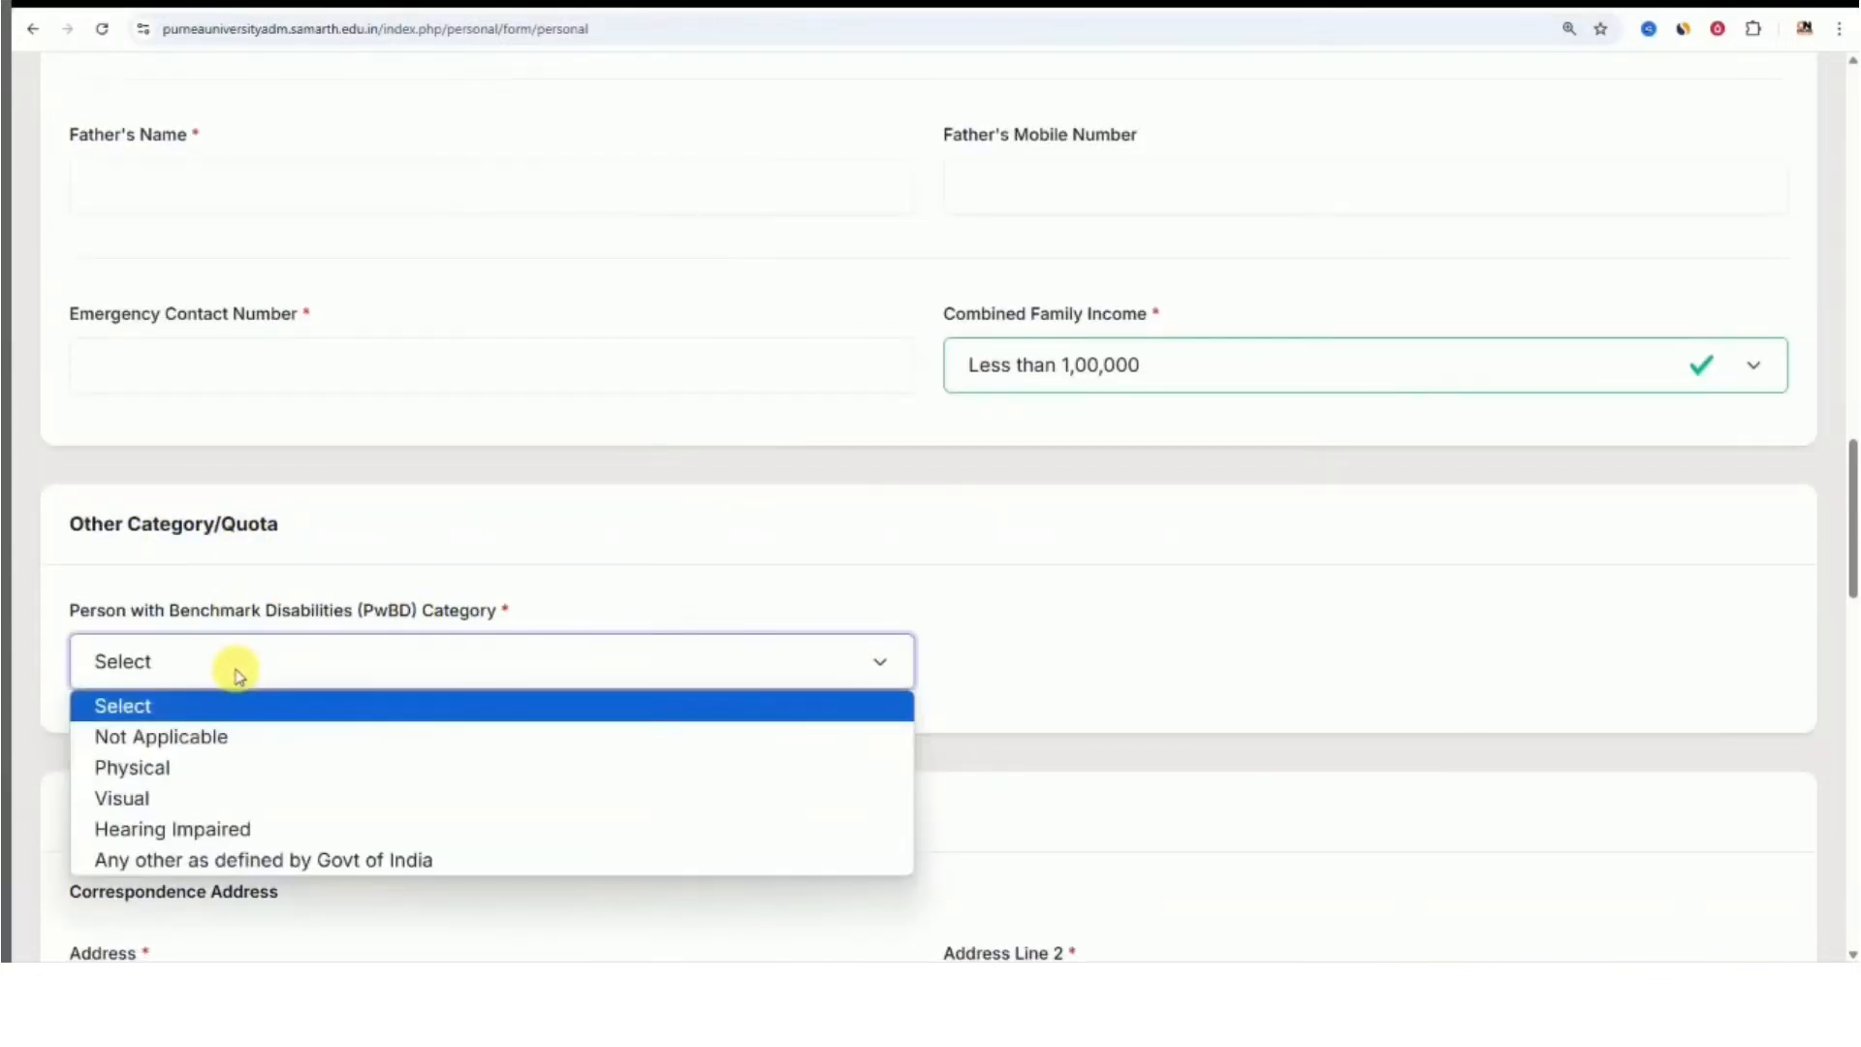
left_click(233, 745)
scroll(403, 644, "down", 3)
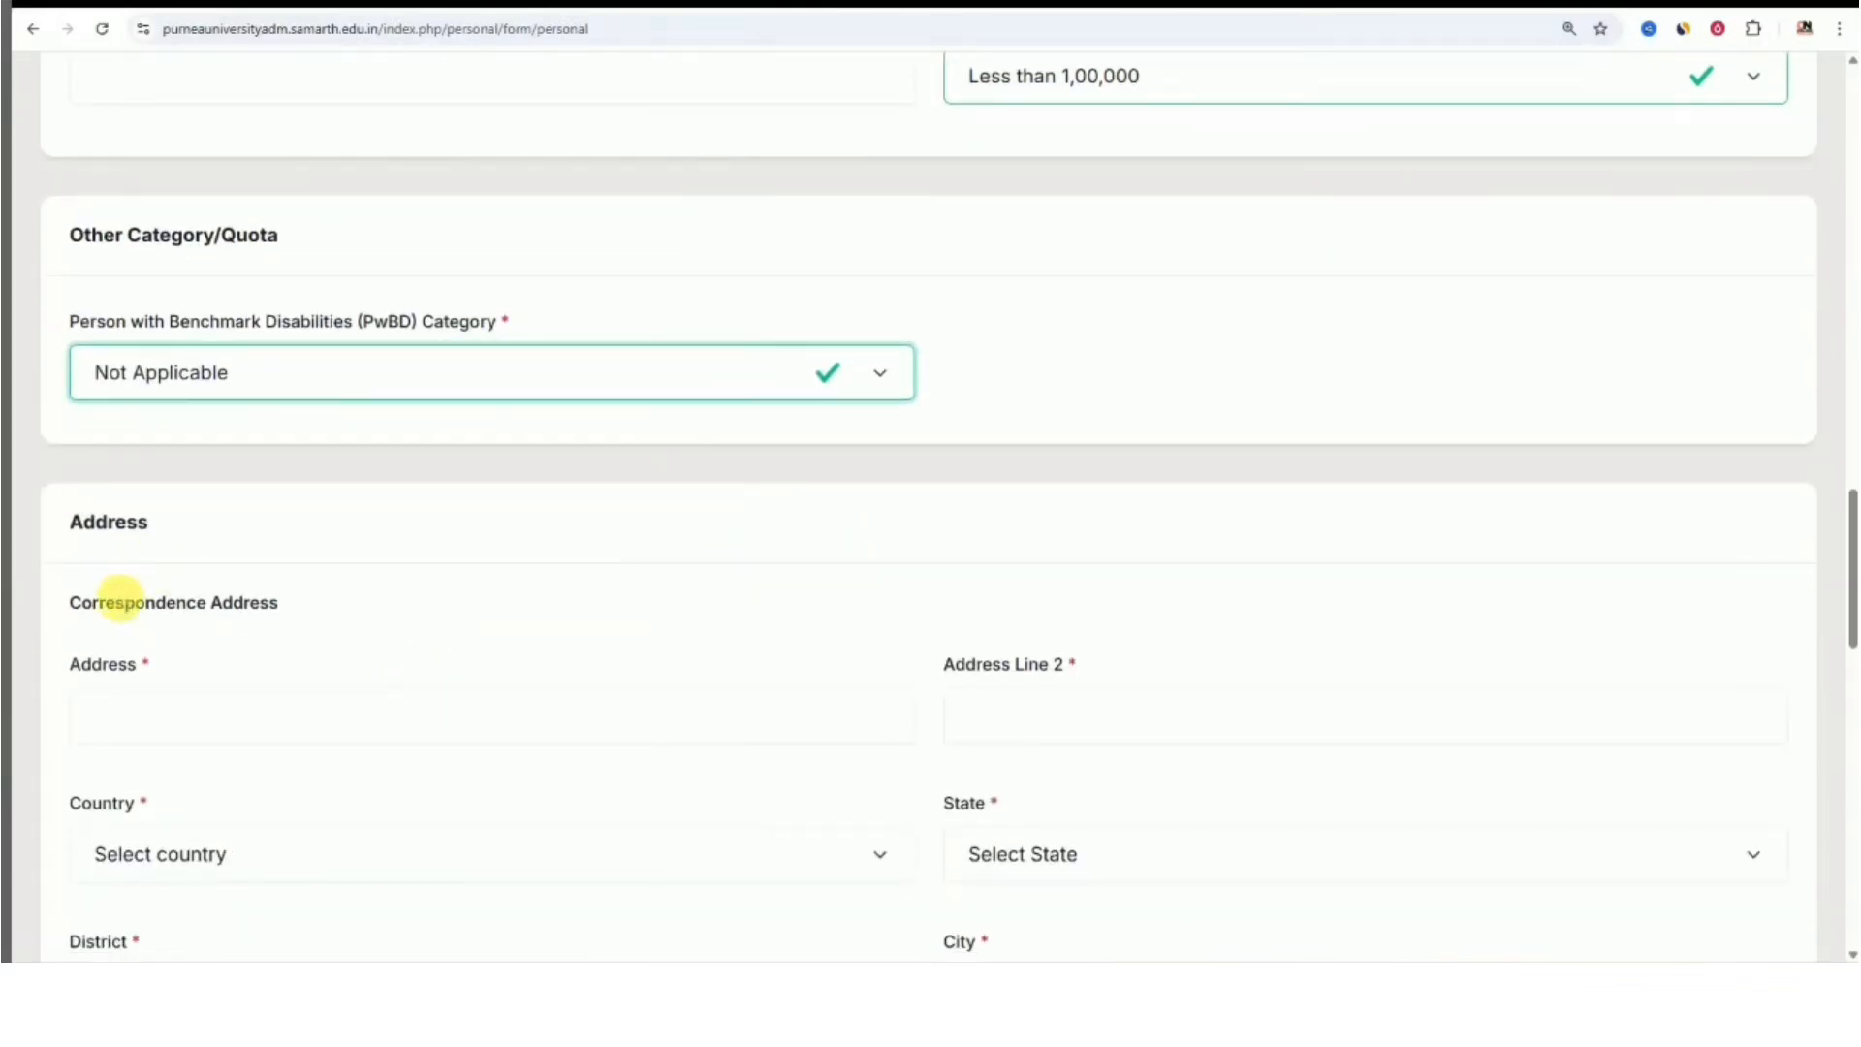
left_click_drag(70, 603, 268, 613)
left_click(360, 606)
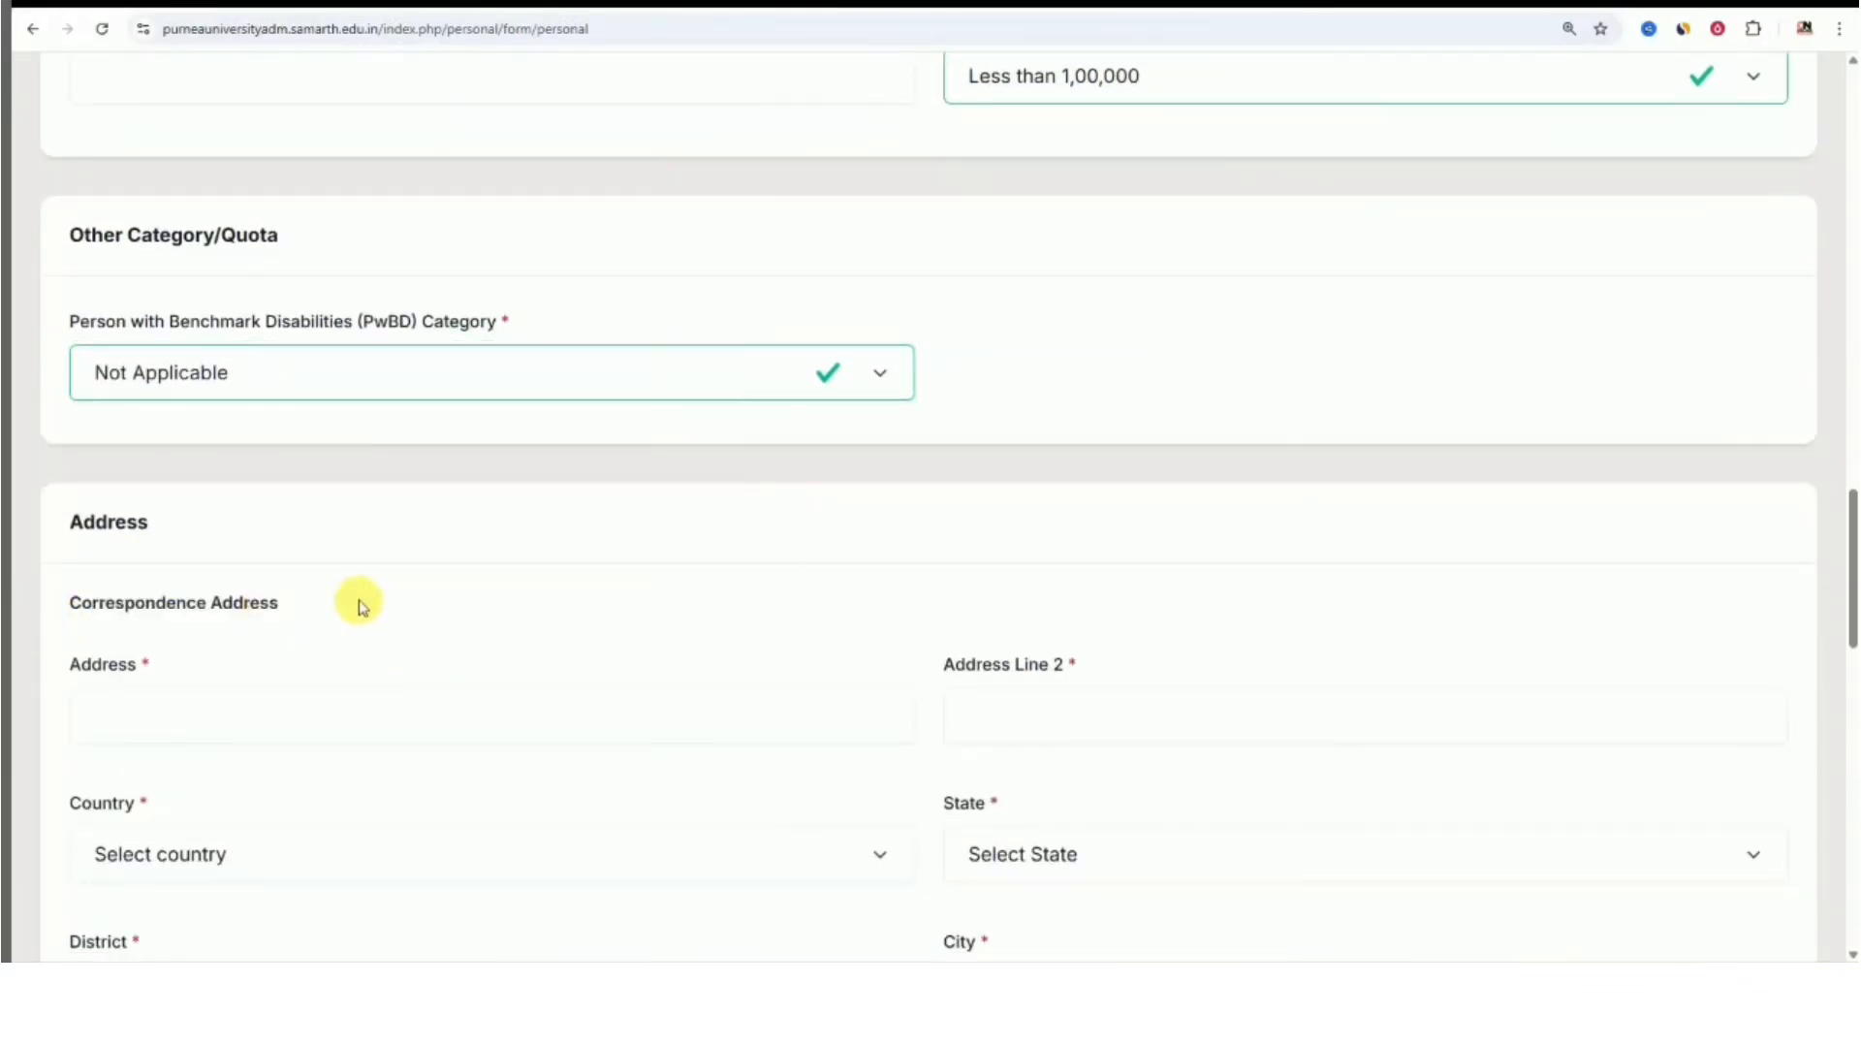
Enter correspondence address VILL with address line 2 PO
left_click(223, 707)
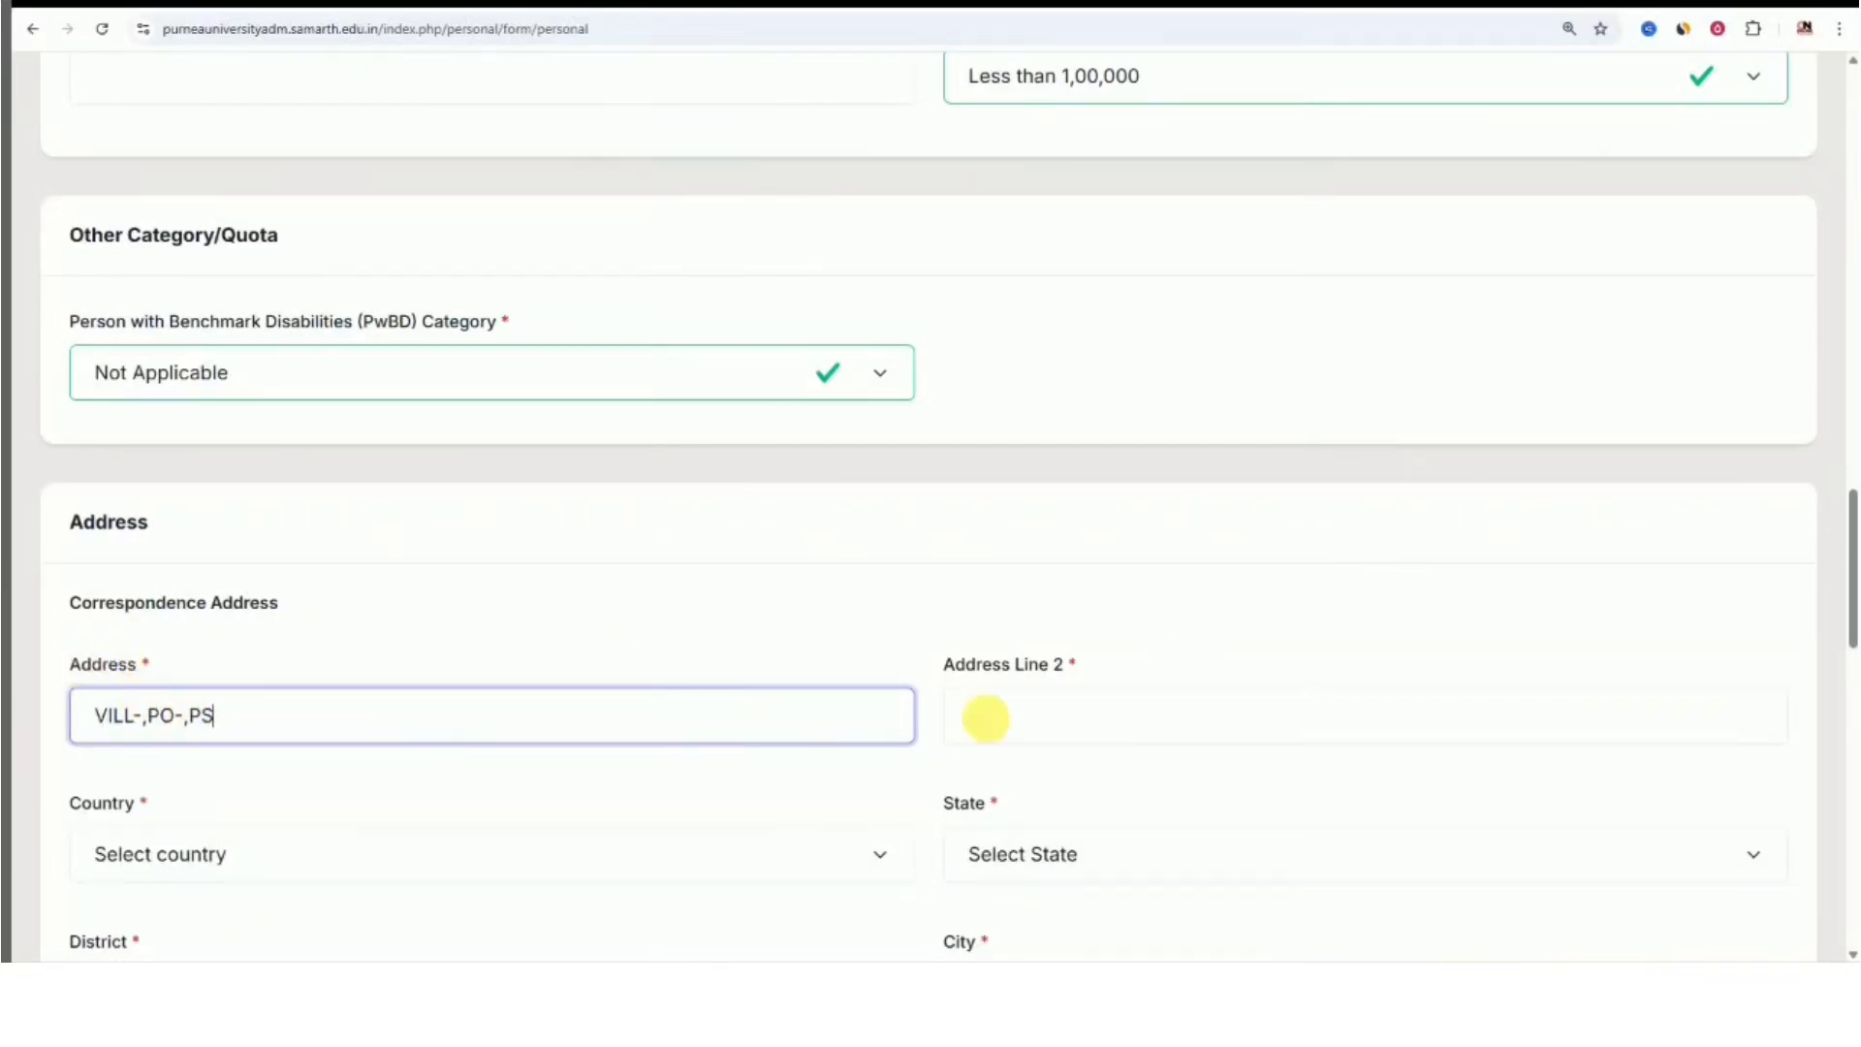
left_click_drag(142, 717, 184, 717)
left_click(368, 725)
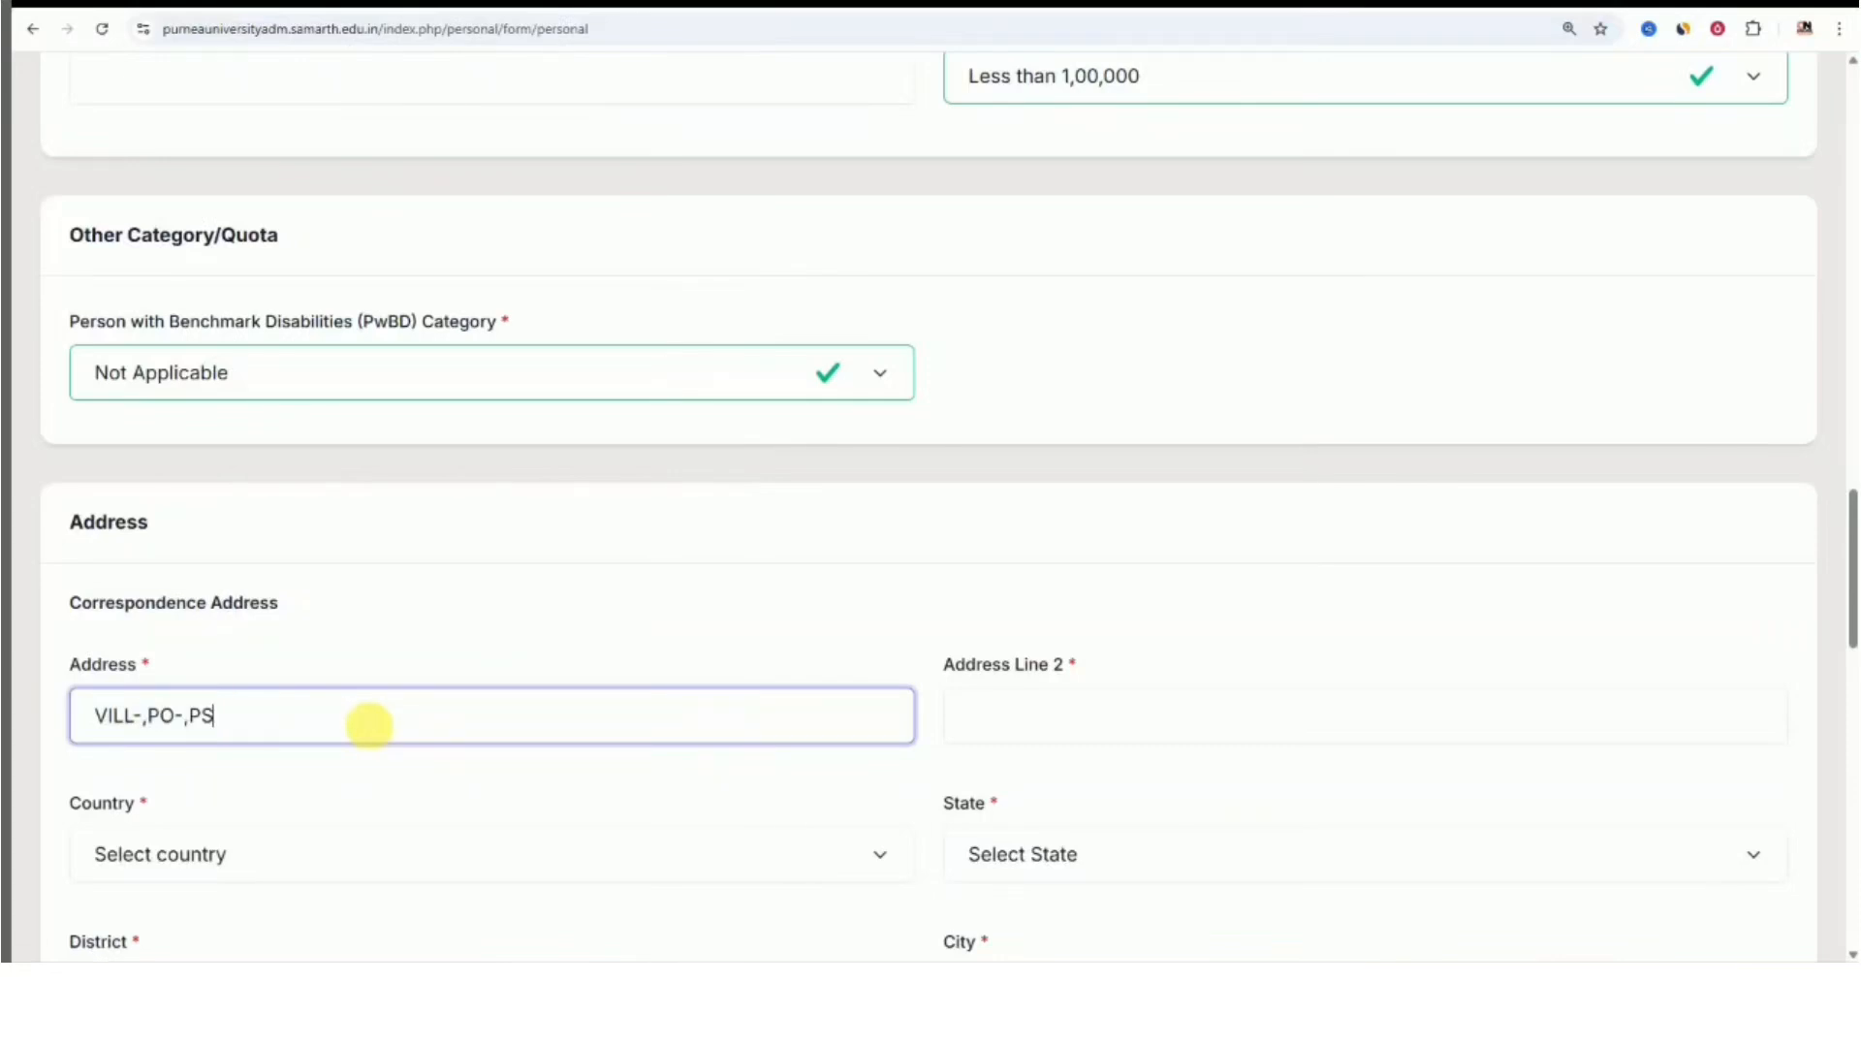
double_click(225, 722)
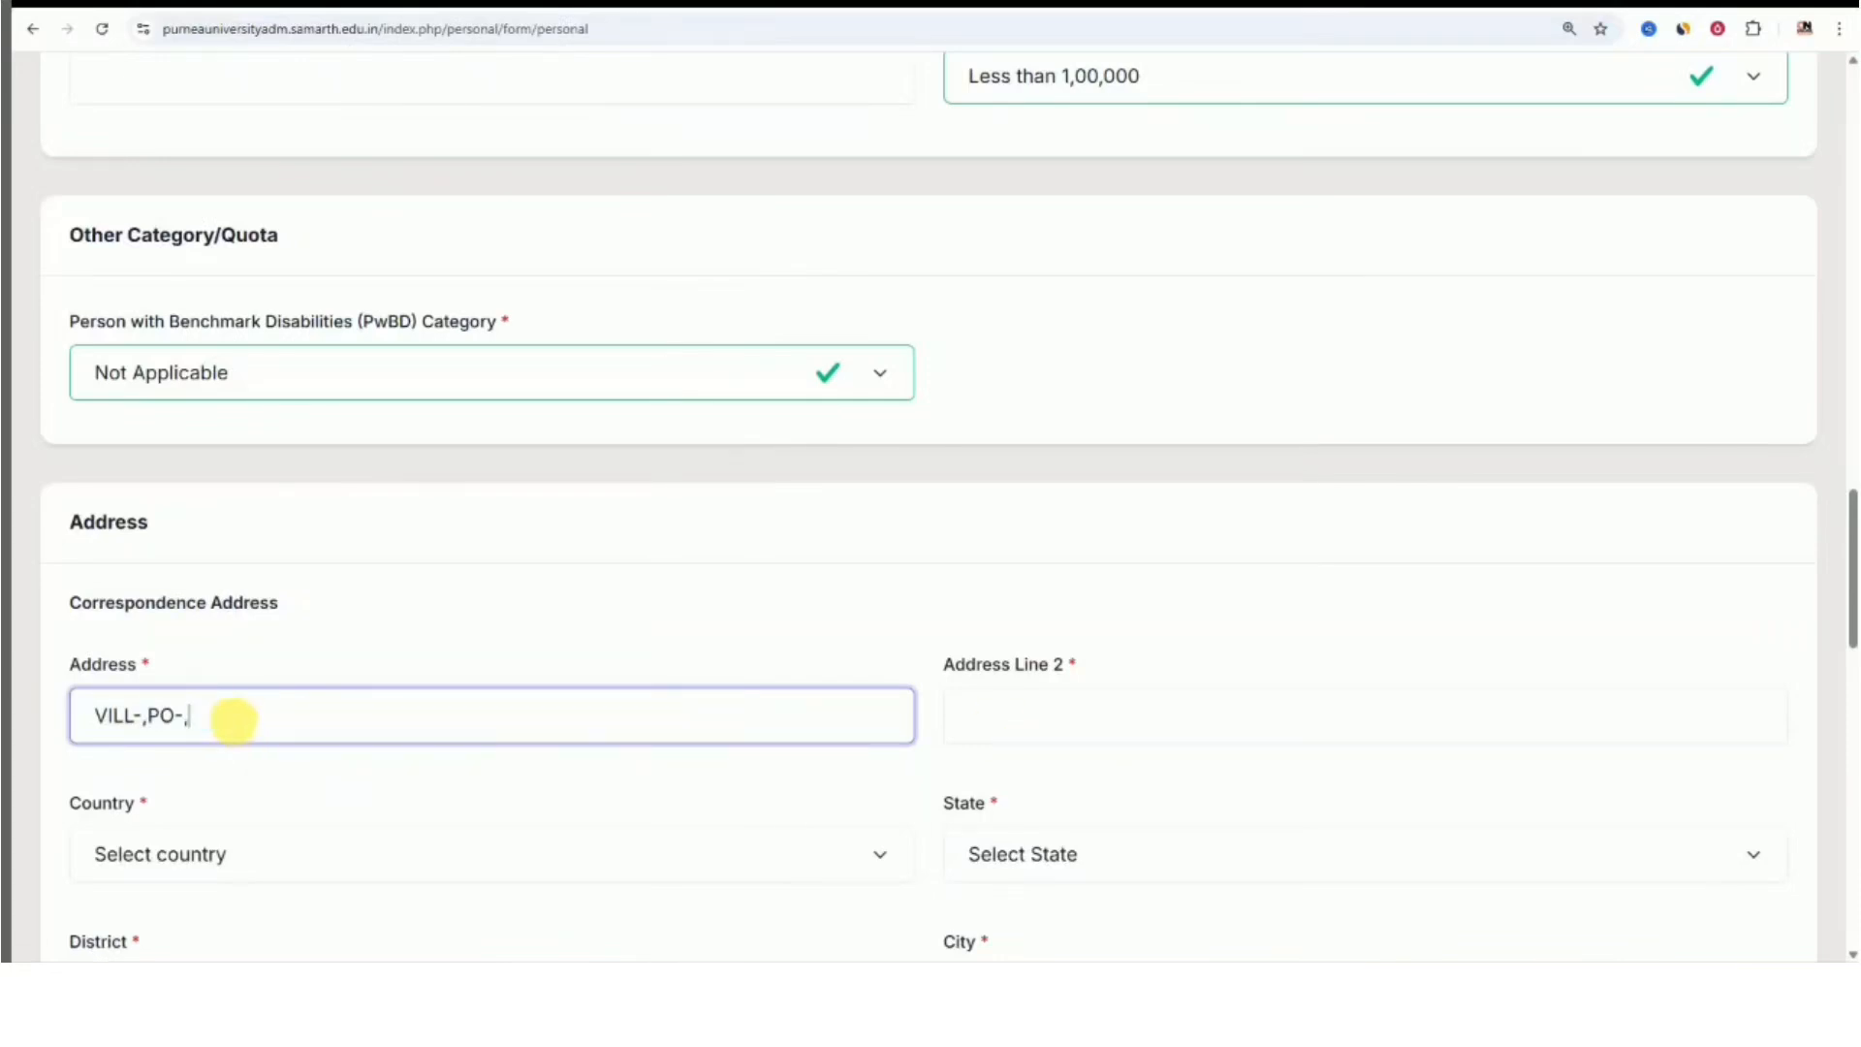
key("BackSpace")
key("BackSpace")
key("BackSpace")
left_click(1077, 719)
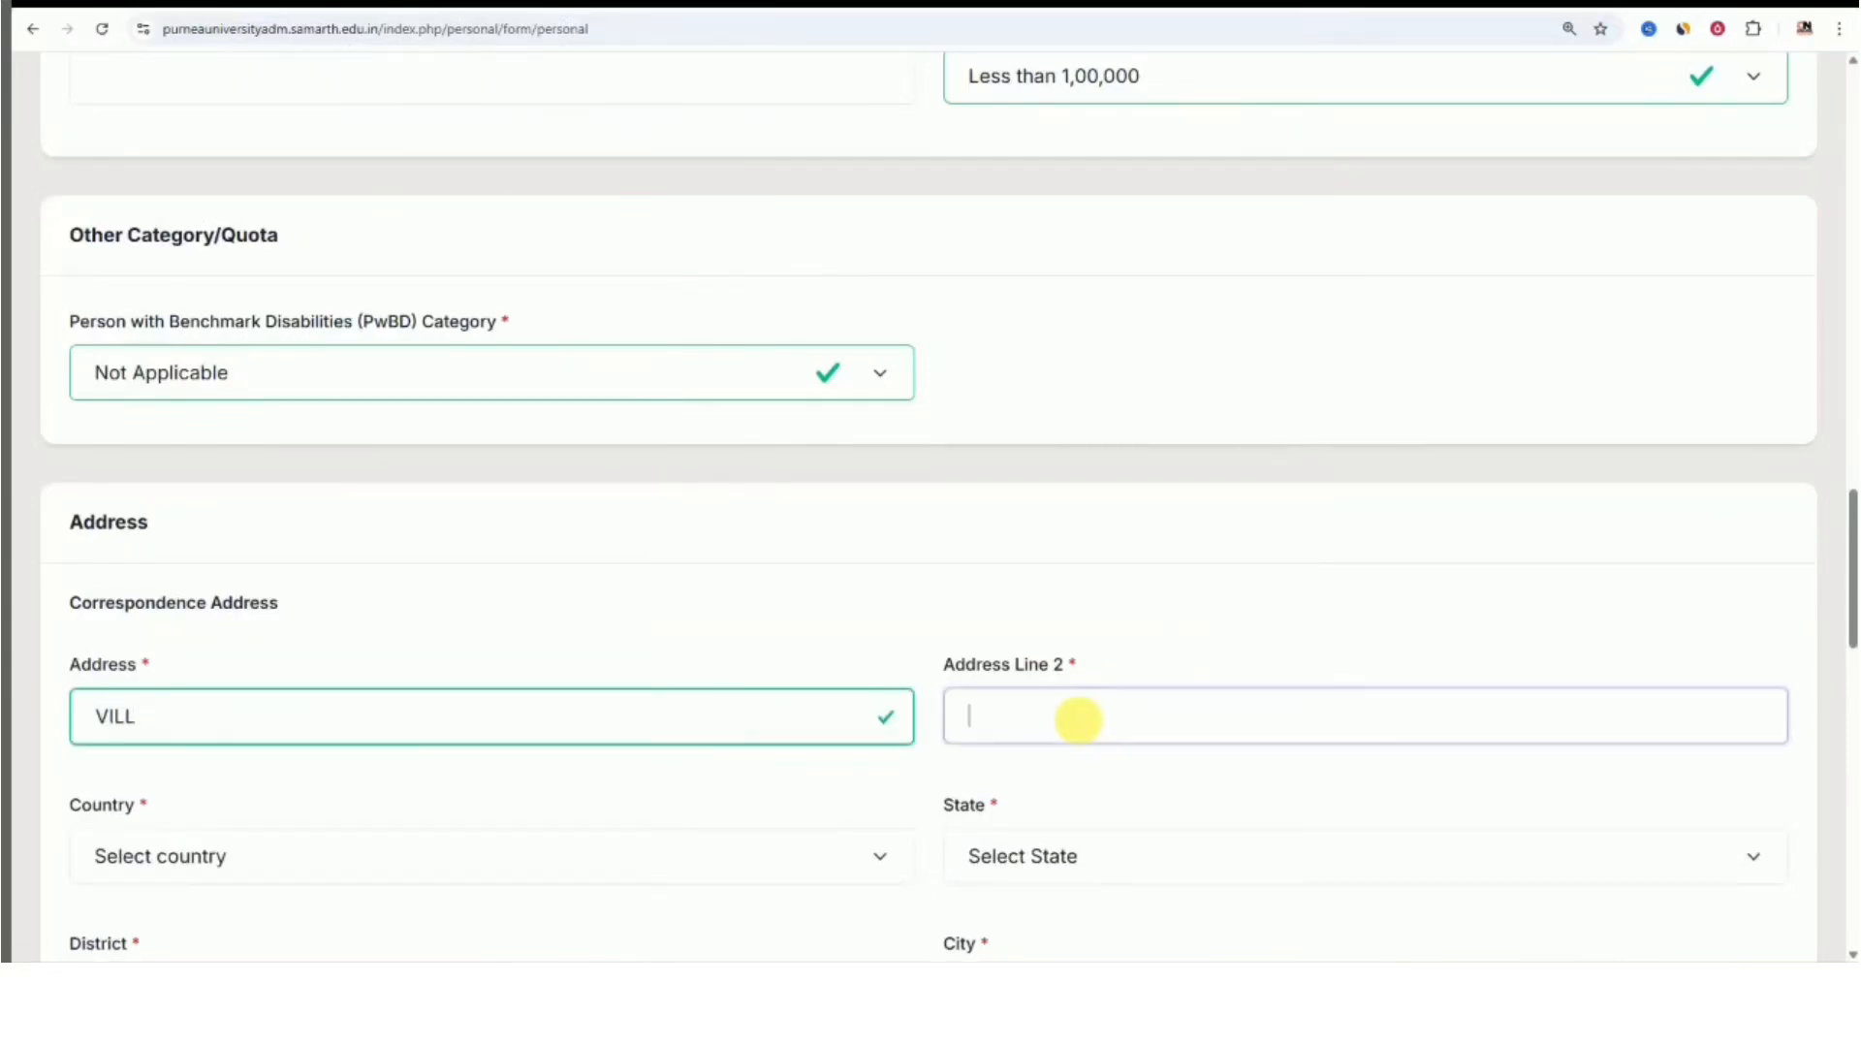
type("PO")
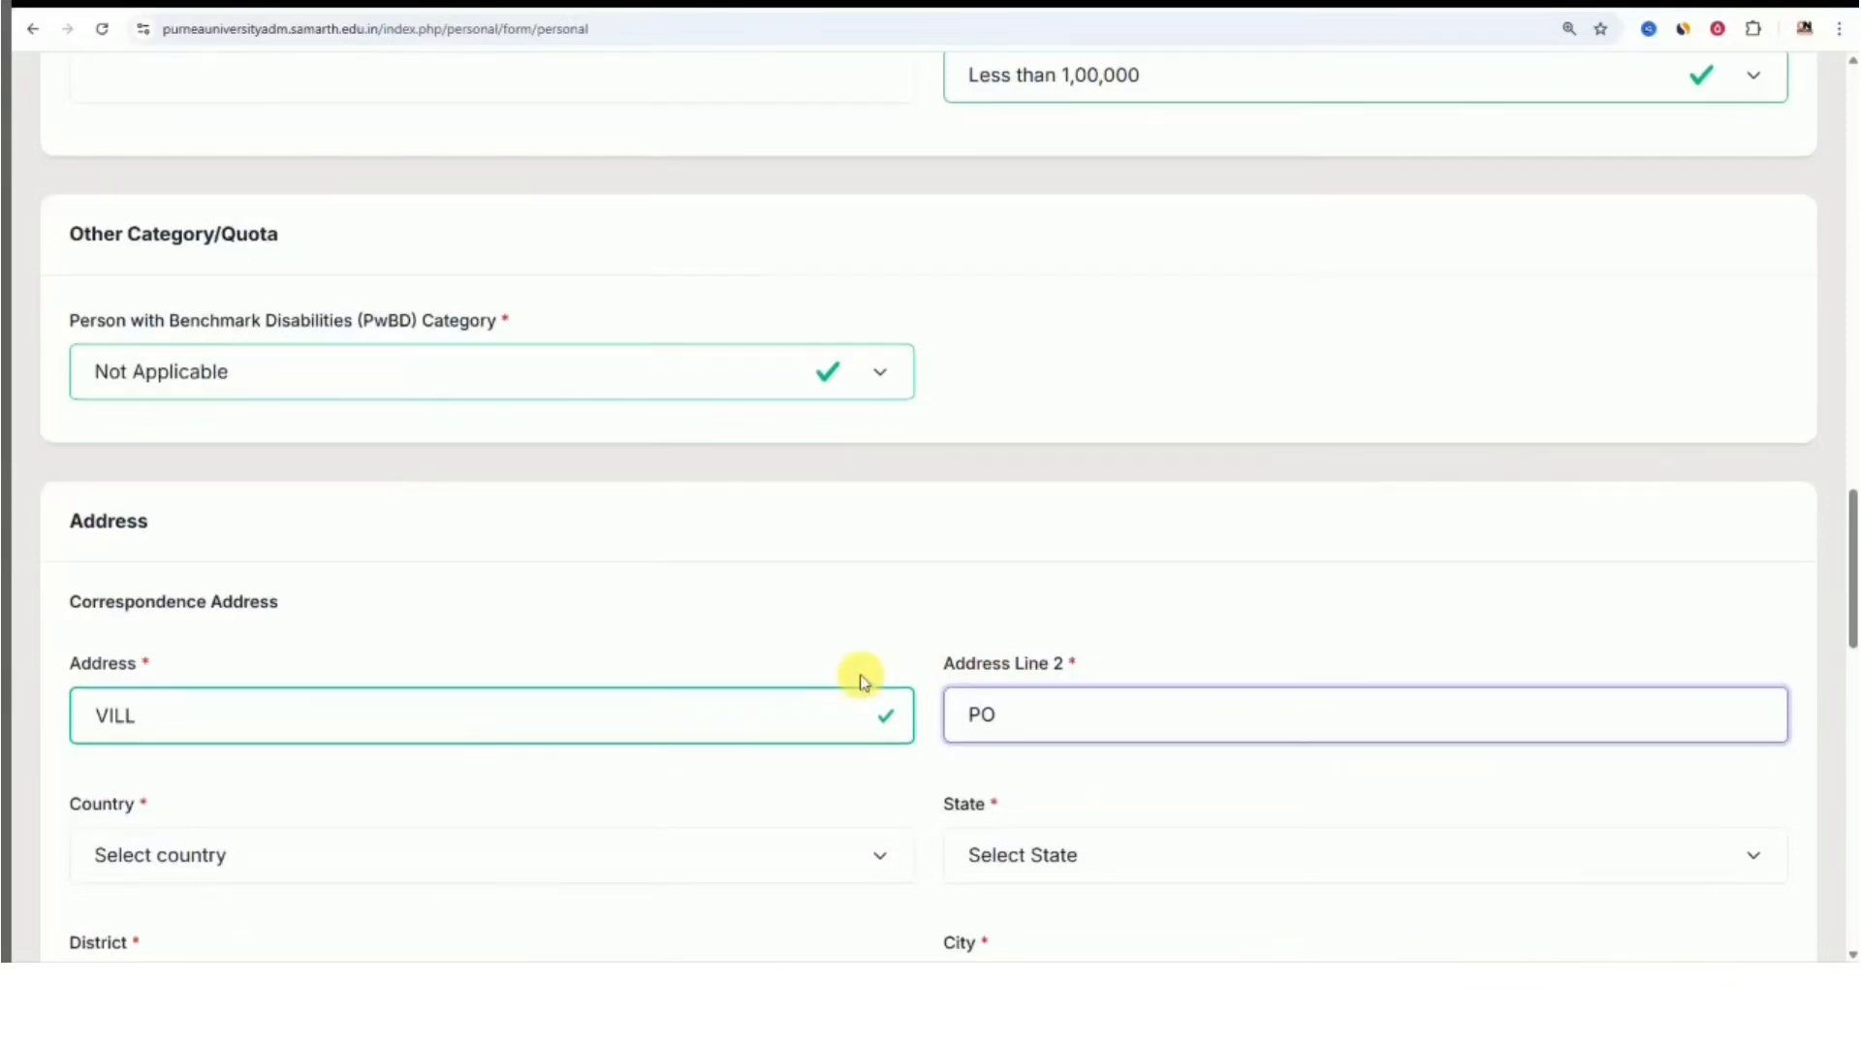
Set country to India and state to Bihar, then scroll to the Permanent Address section
scroll(474, 643, "down", 3)
left_click(357, 564)
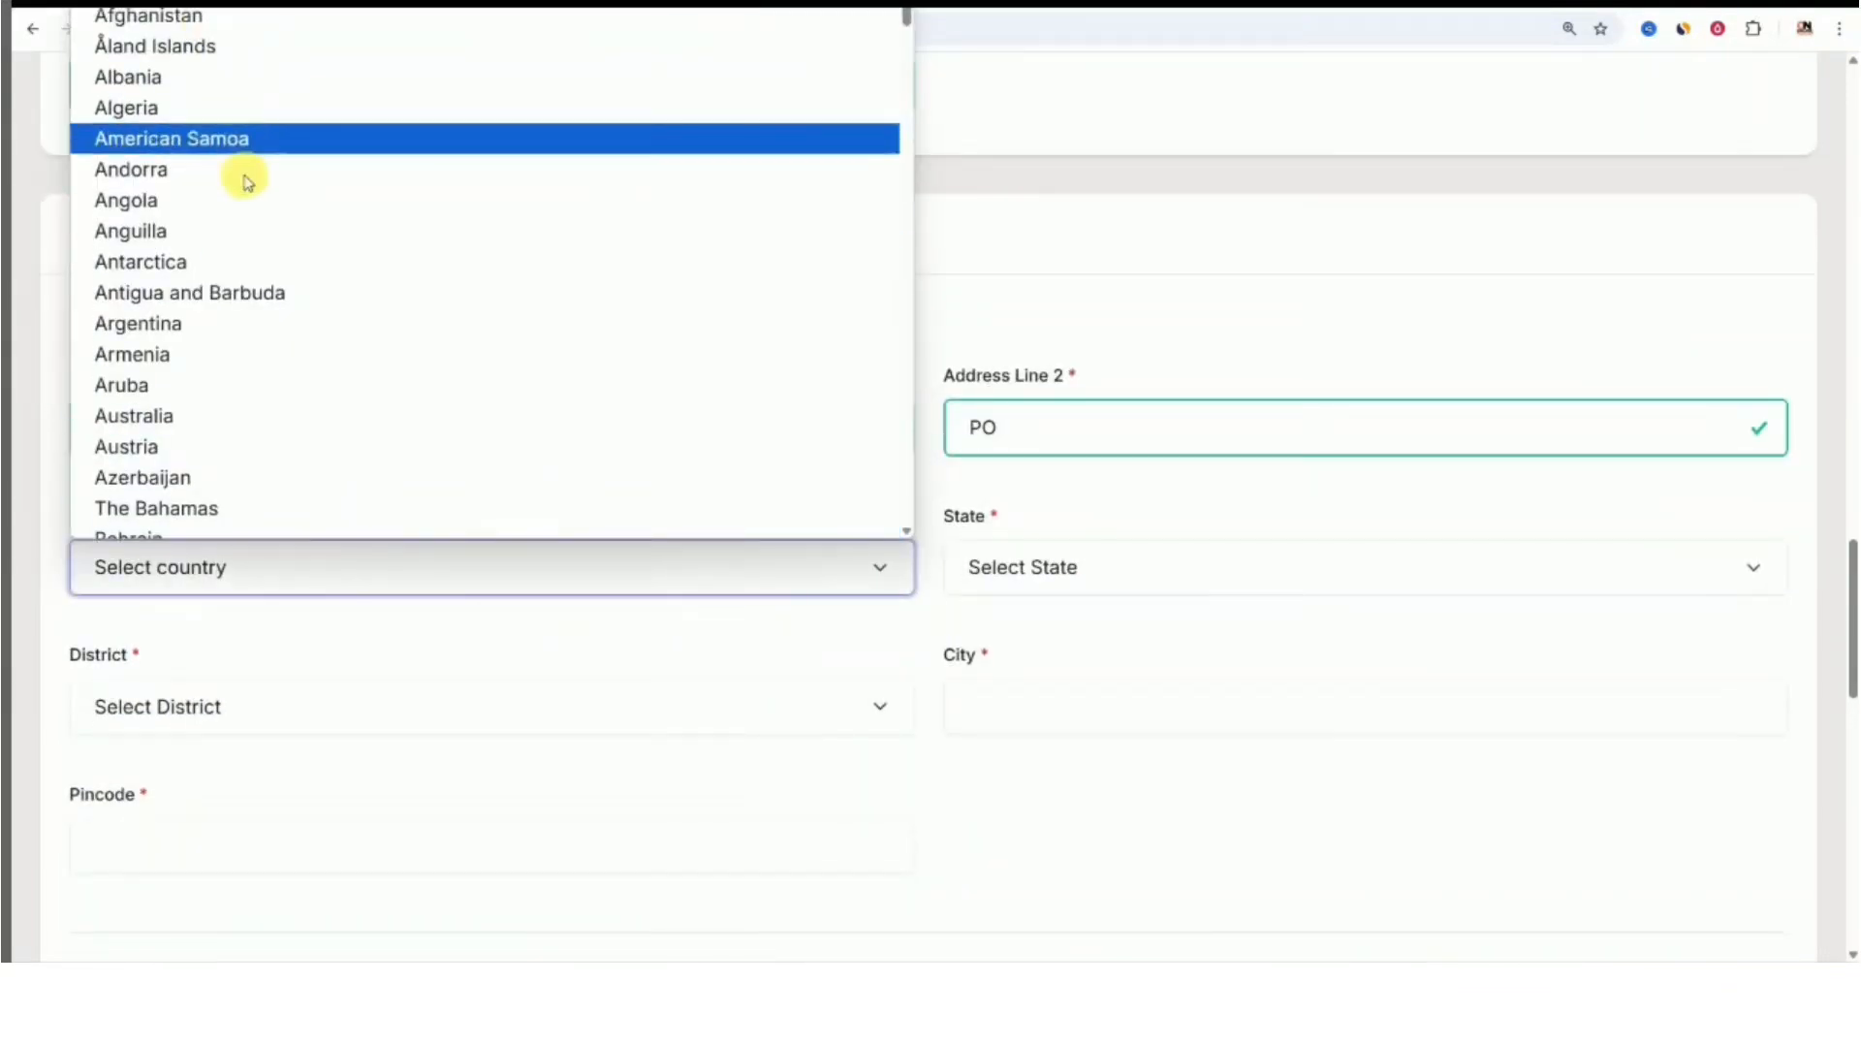
scroll(249, 216, "down", 15)
scroll(250, 262, "down", 17)
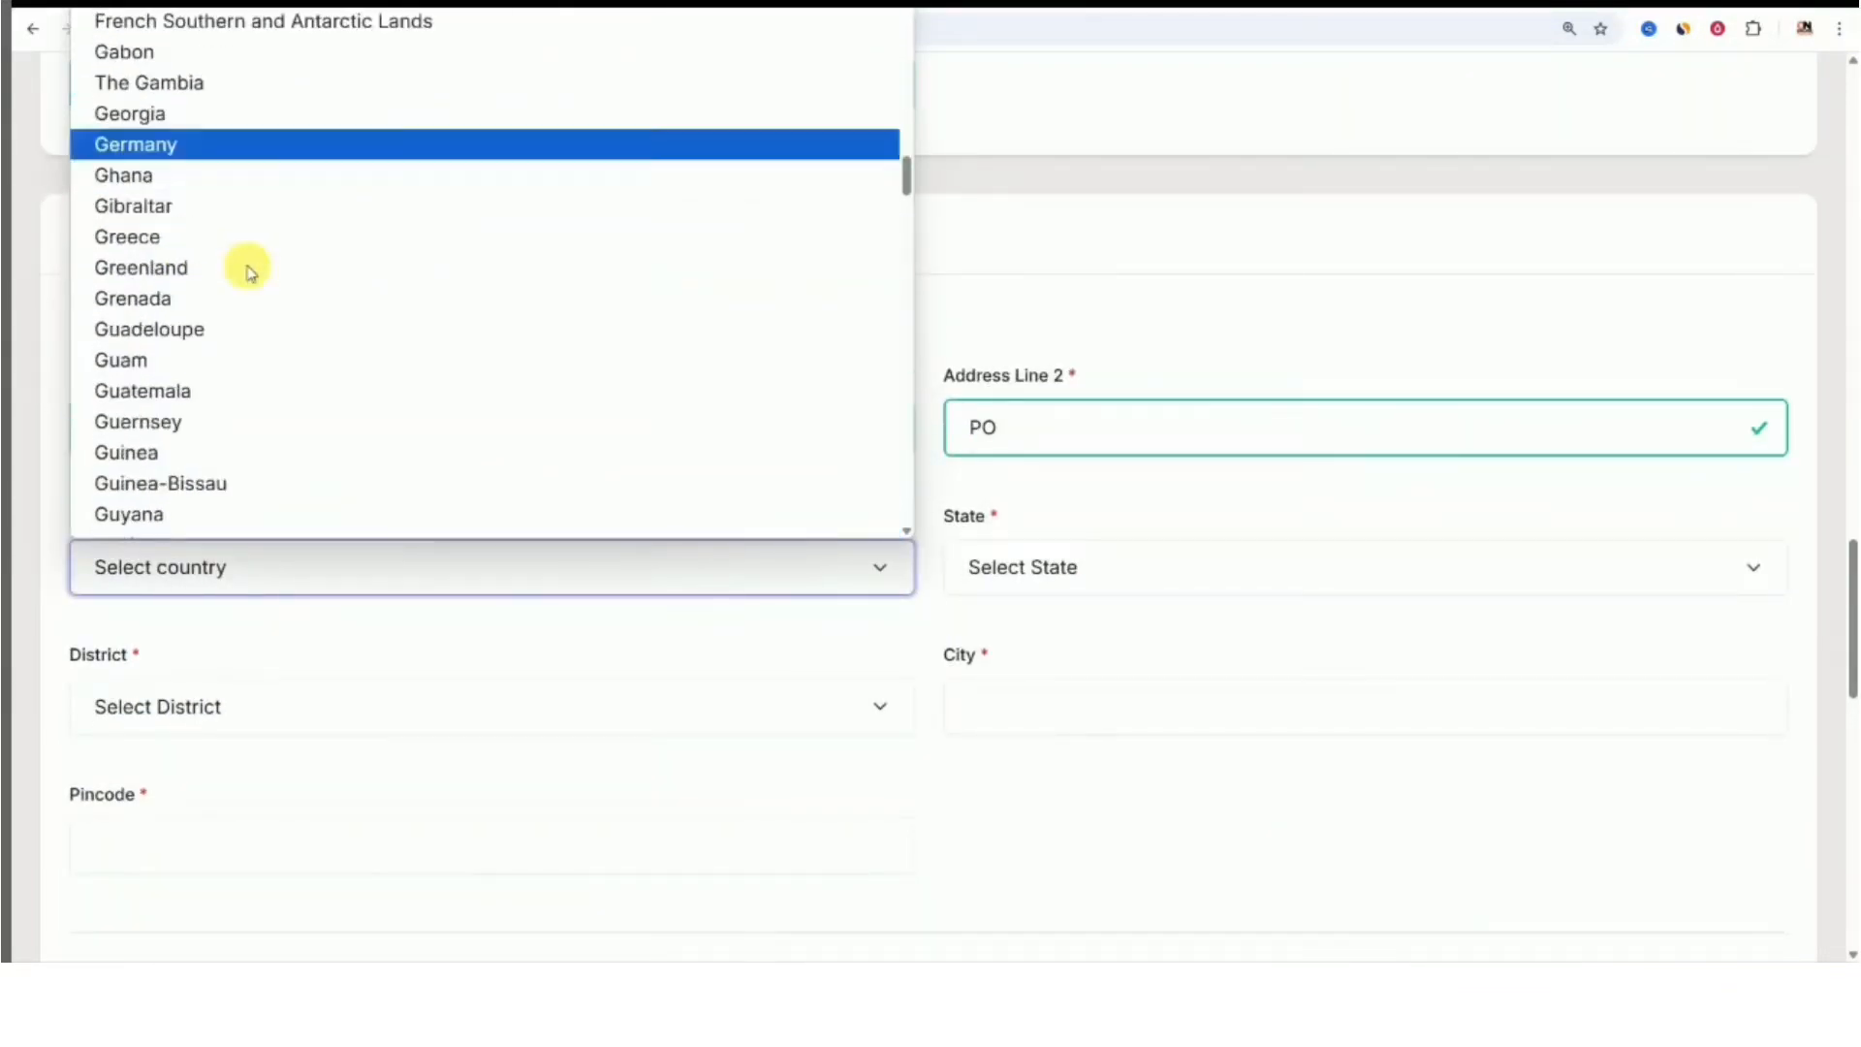
scroll(223, 233, "up", 2)
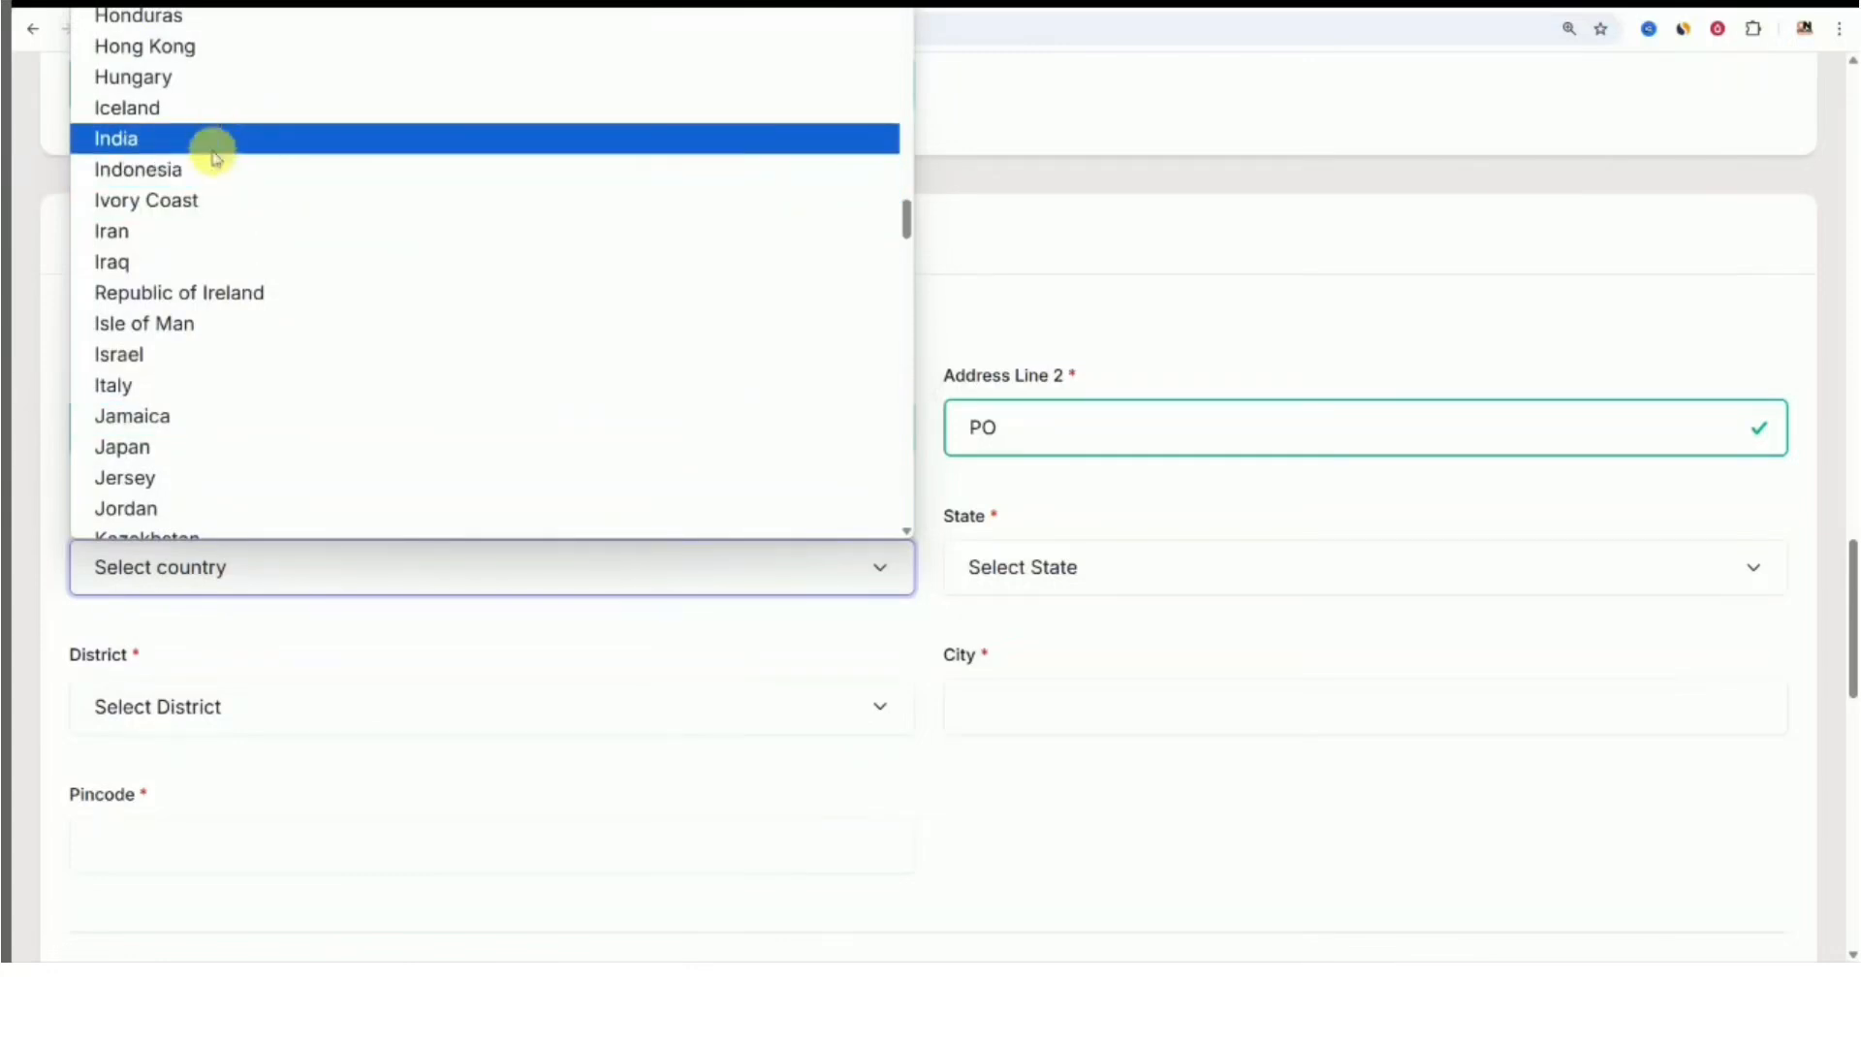
left_click(207, 143)
left_click(1057, 567)
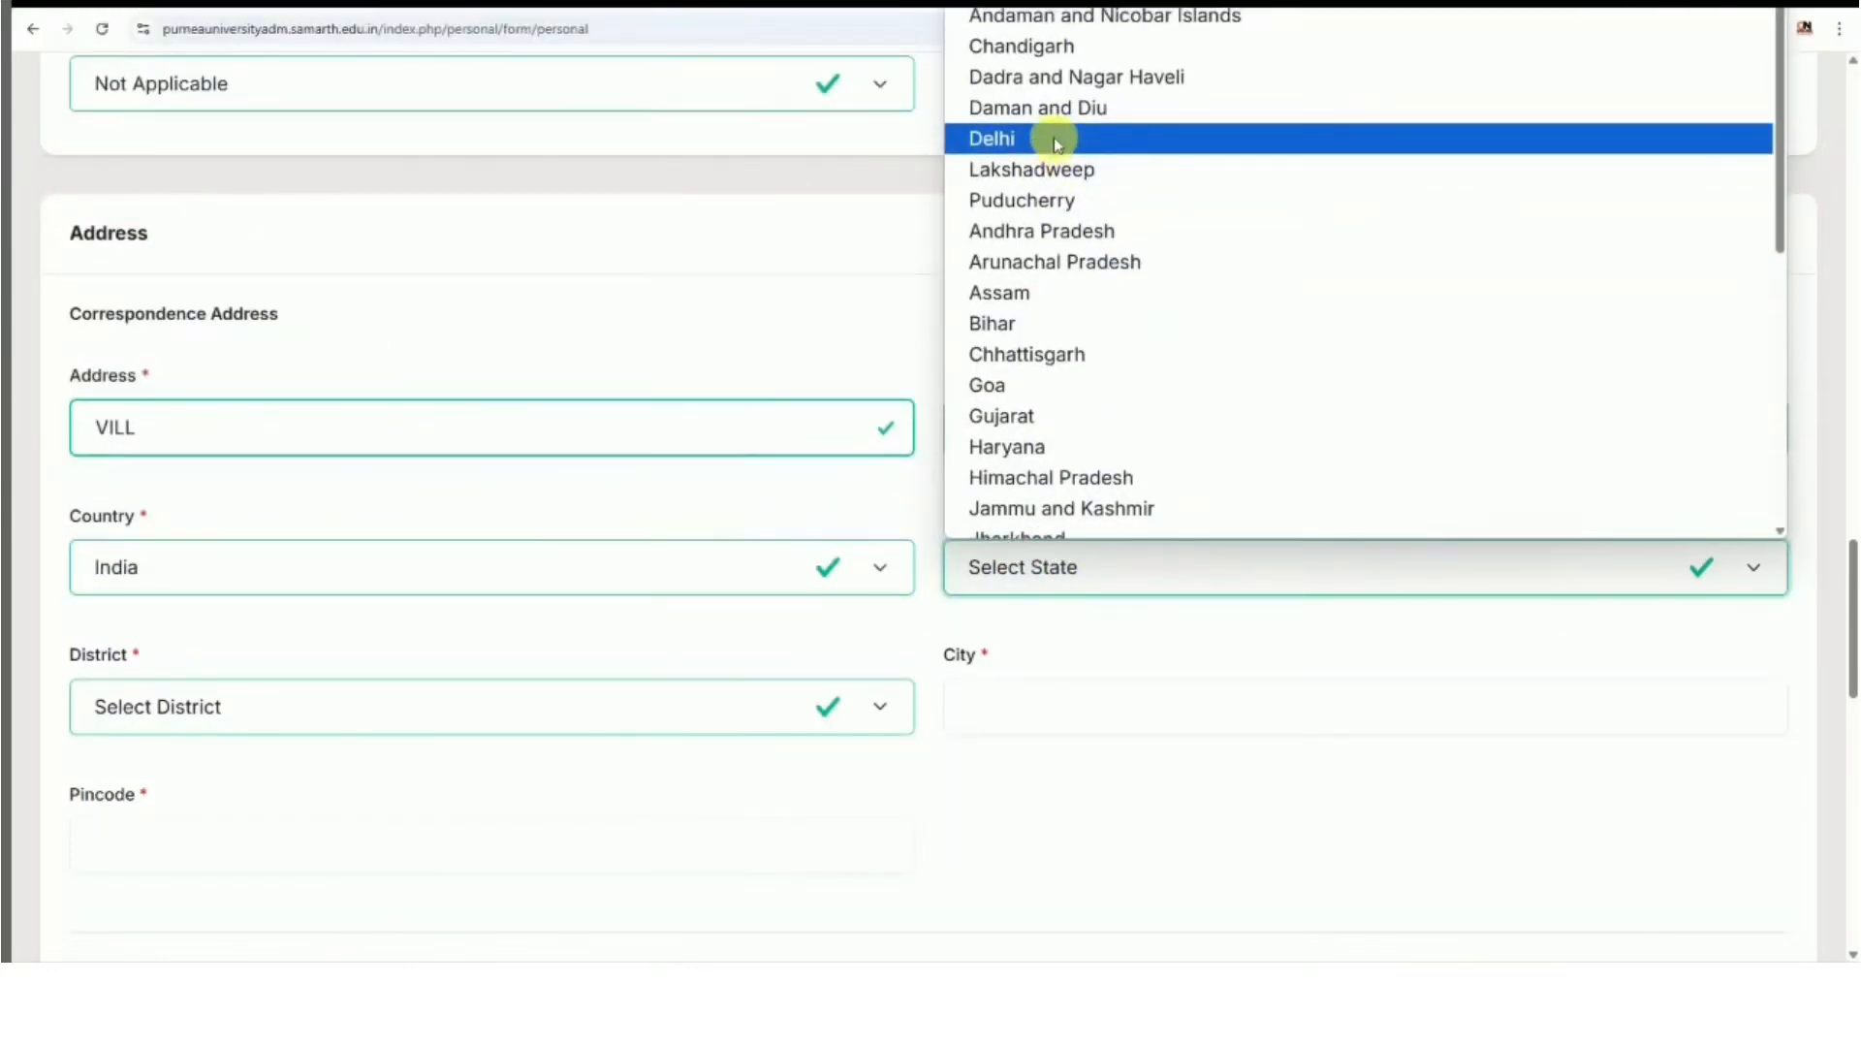
left_click(1030, 324)
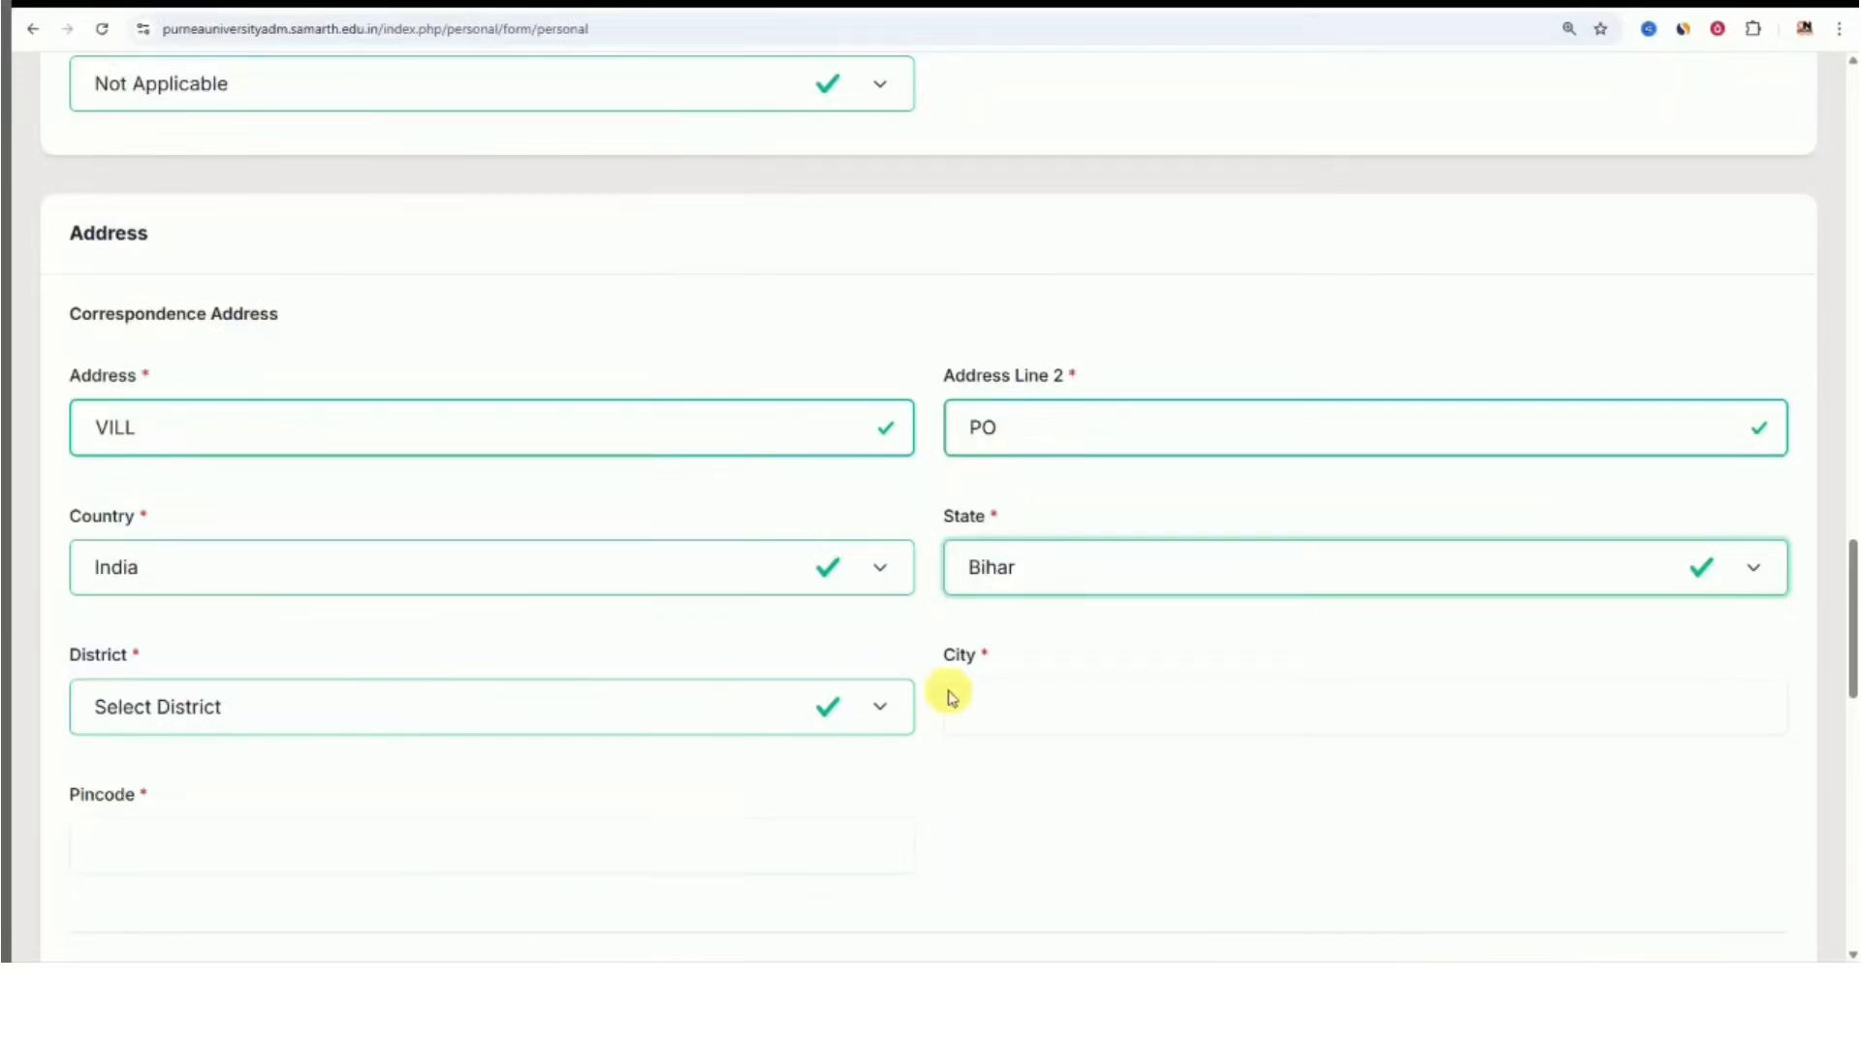
scroll(762, 671, "down", 1)
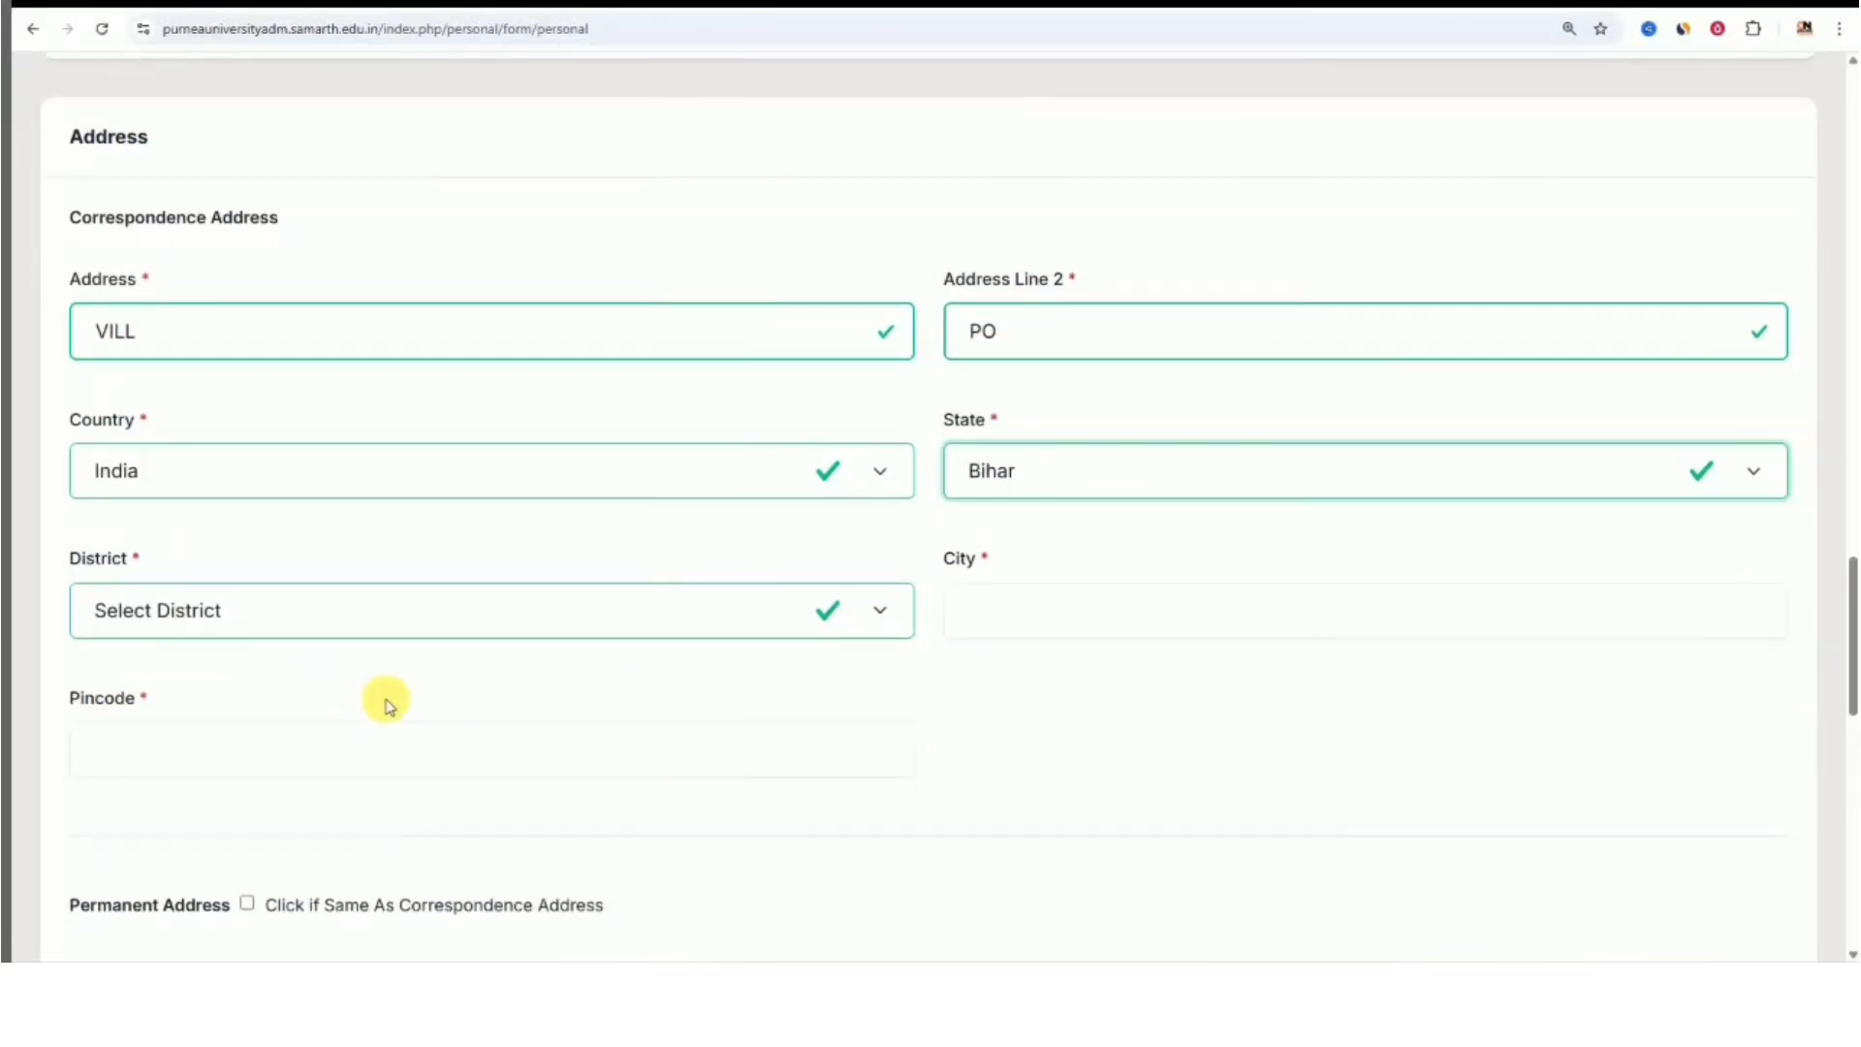
scroll(519, 653, "down", 3)
scroll(307, 546, "up", 2)
scroll(306, 546, "down", 2)
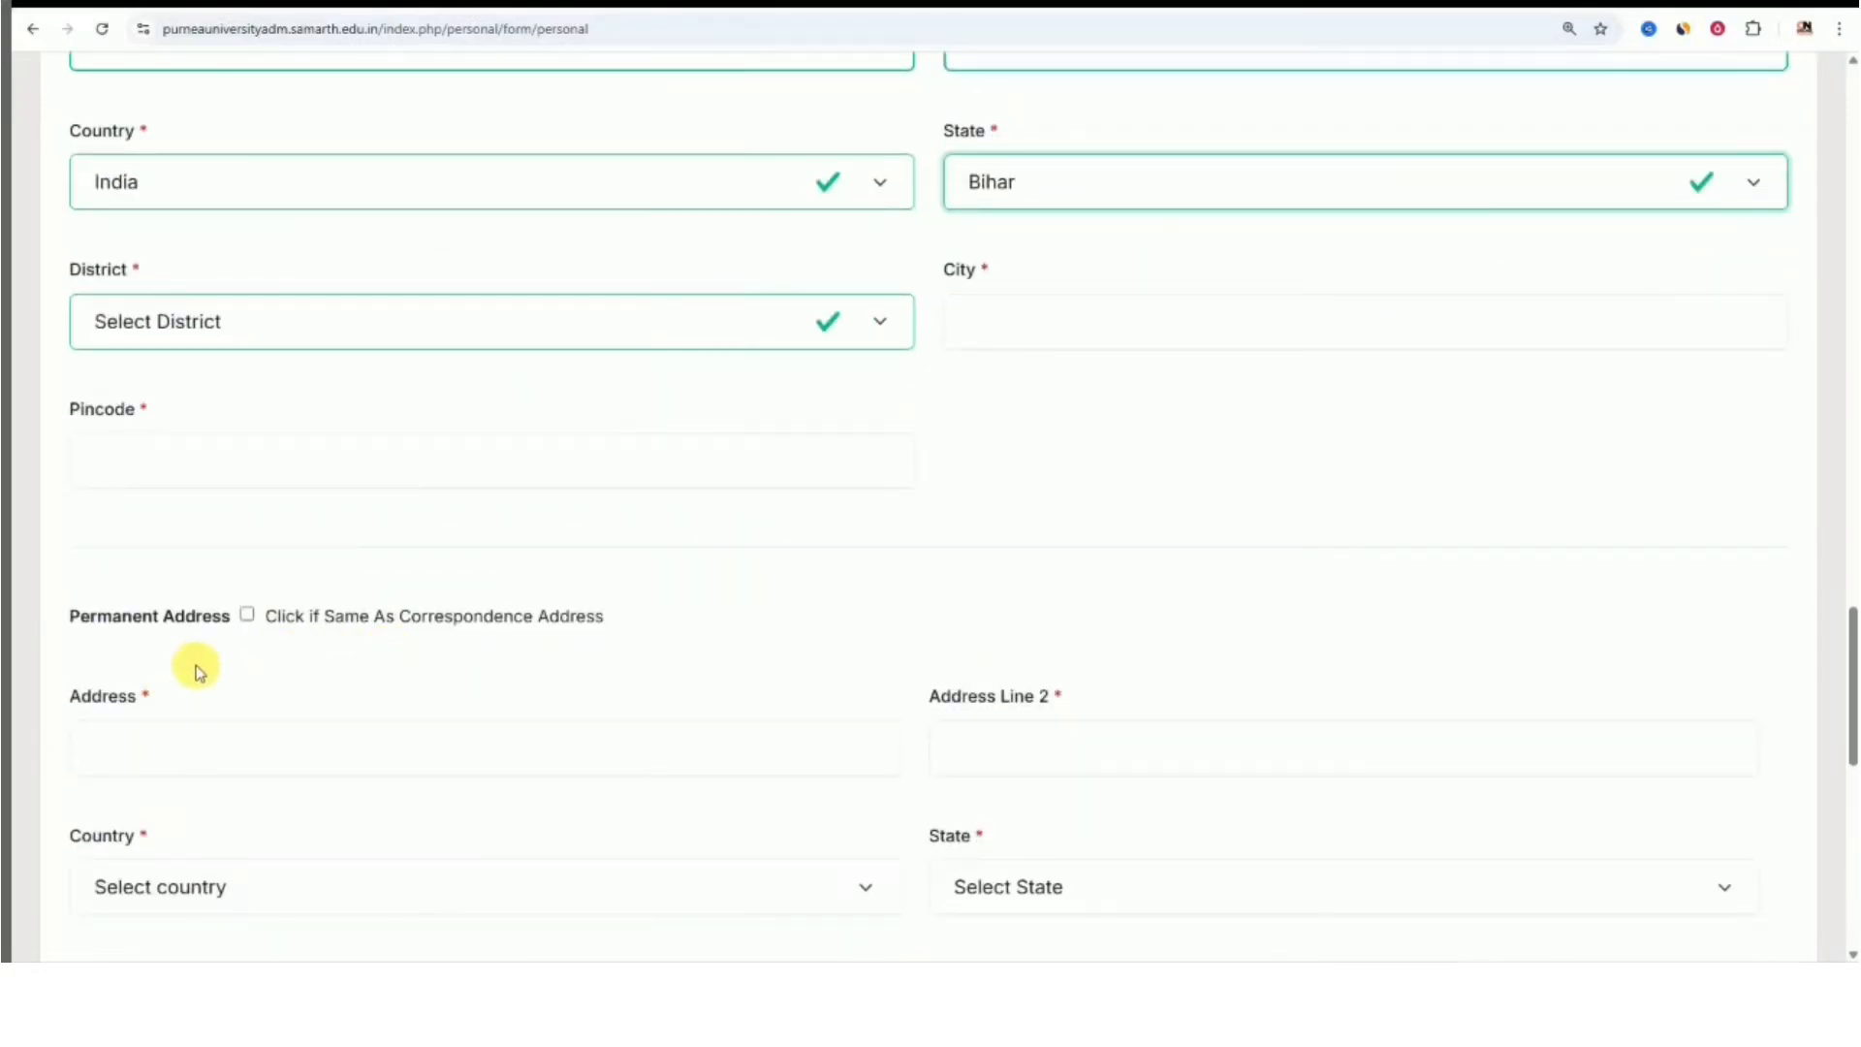
scroll(477, 472, "down", 5)
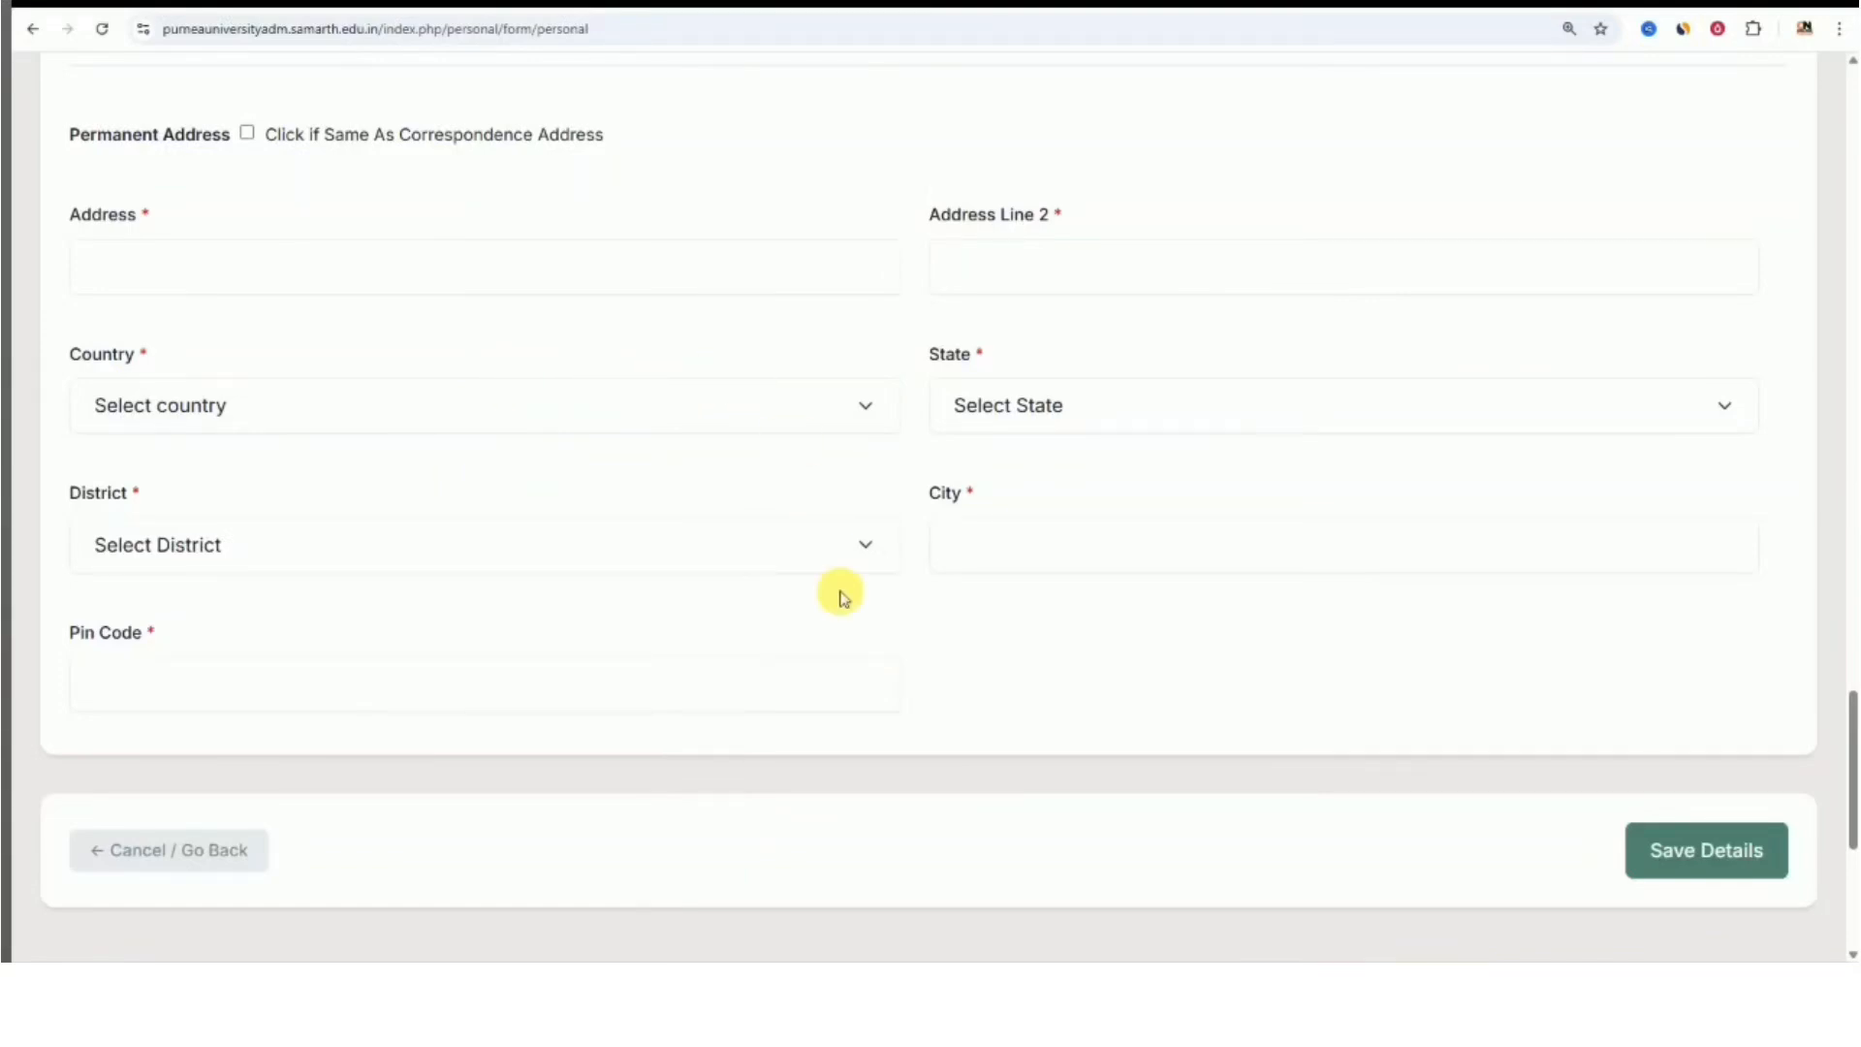
Save the address details and proceed to the Other Details form
left_click(1680, 866)
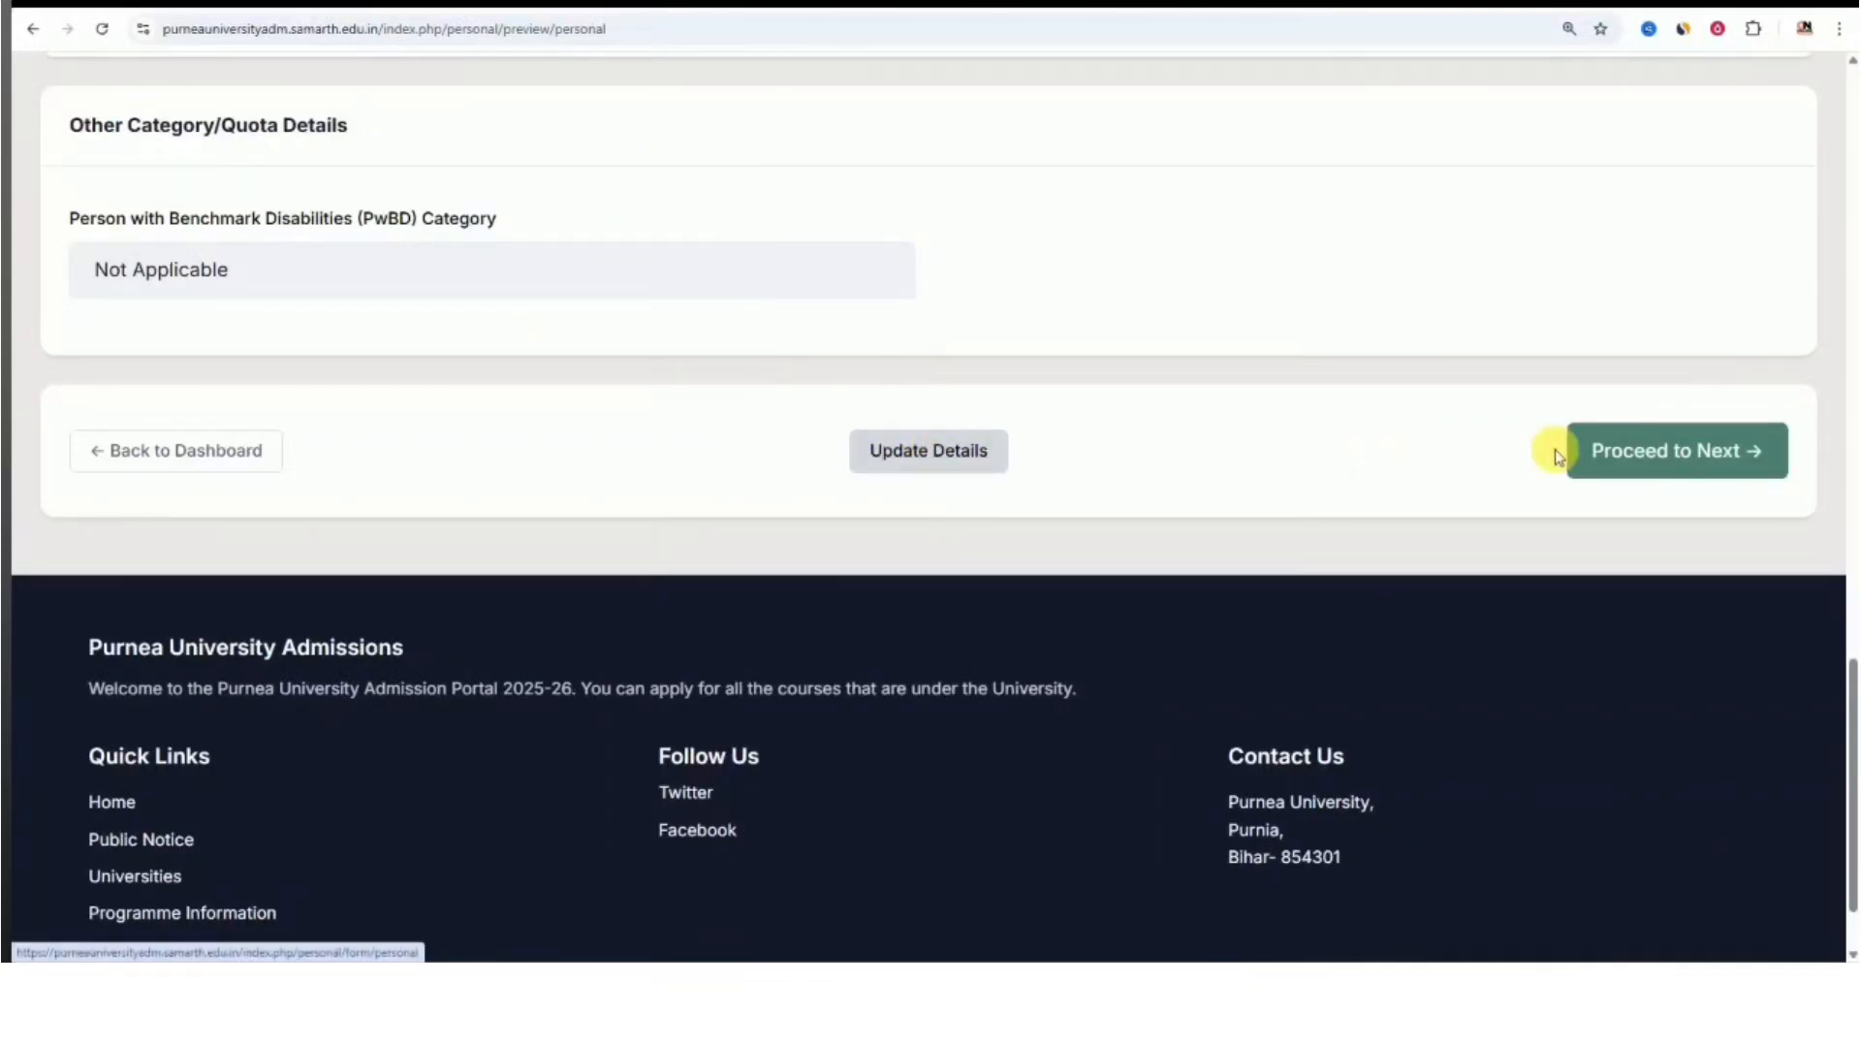
left_click(1625, 454)
scroll(328, 331, "down", 1)
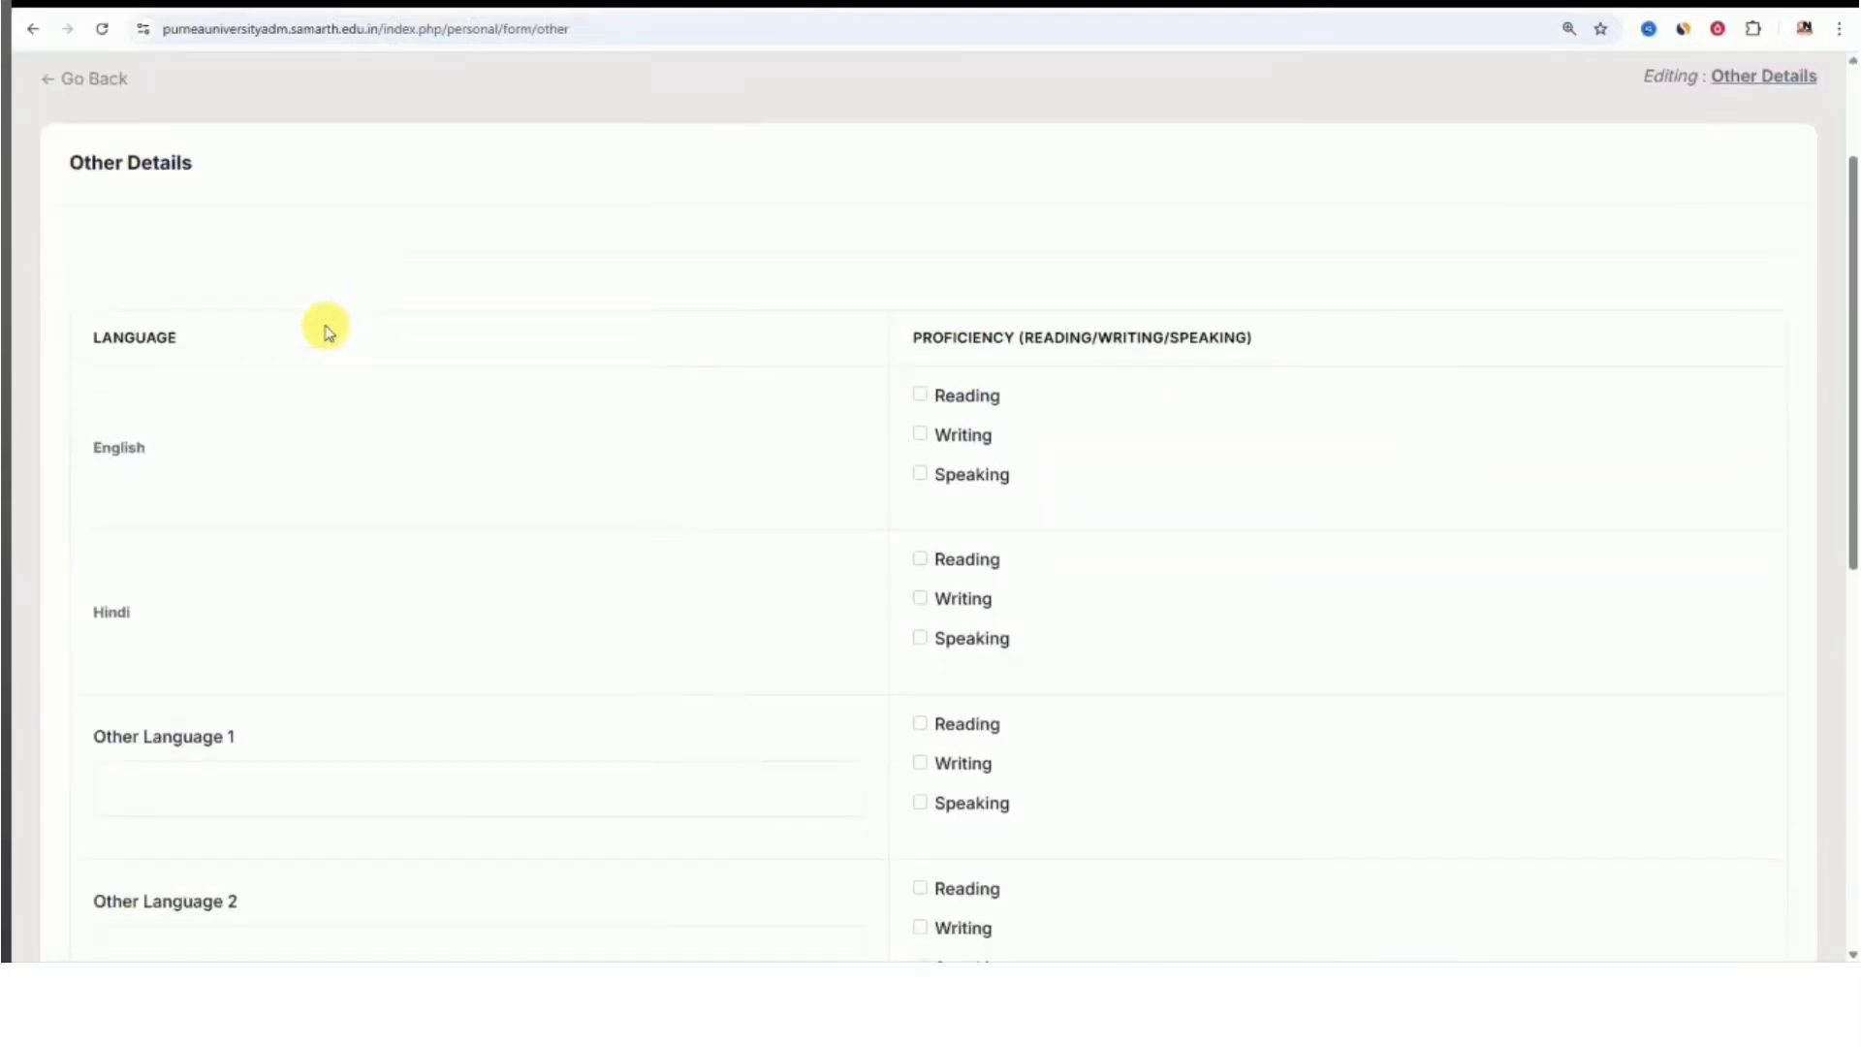
Tick Hindi for reading and writing, leaving English unticked
left_click_drag(81, 456, 175, 444)
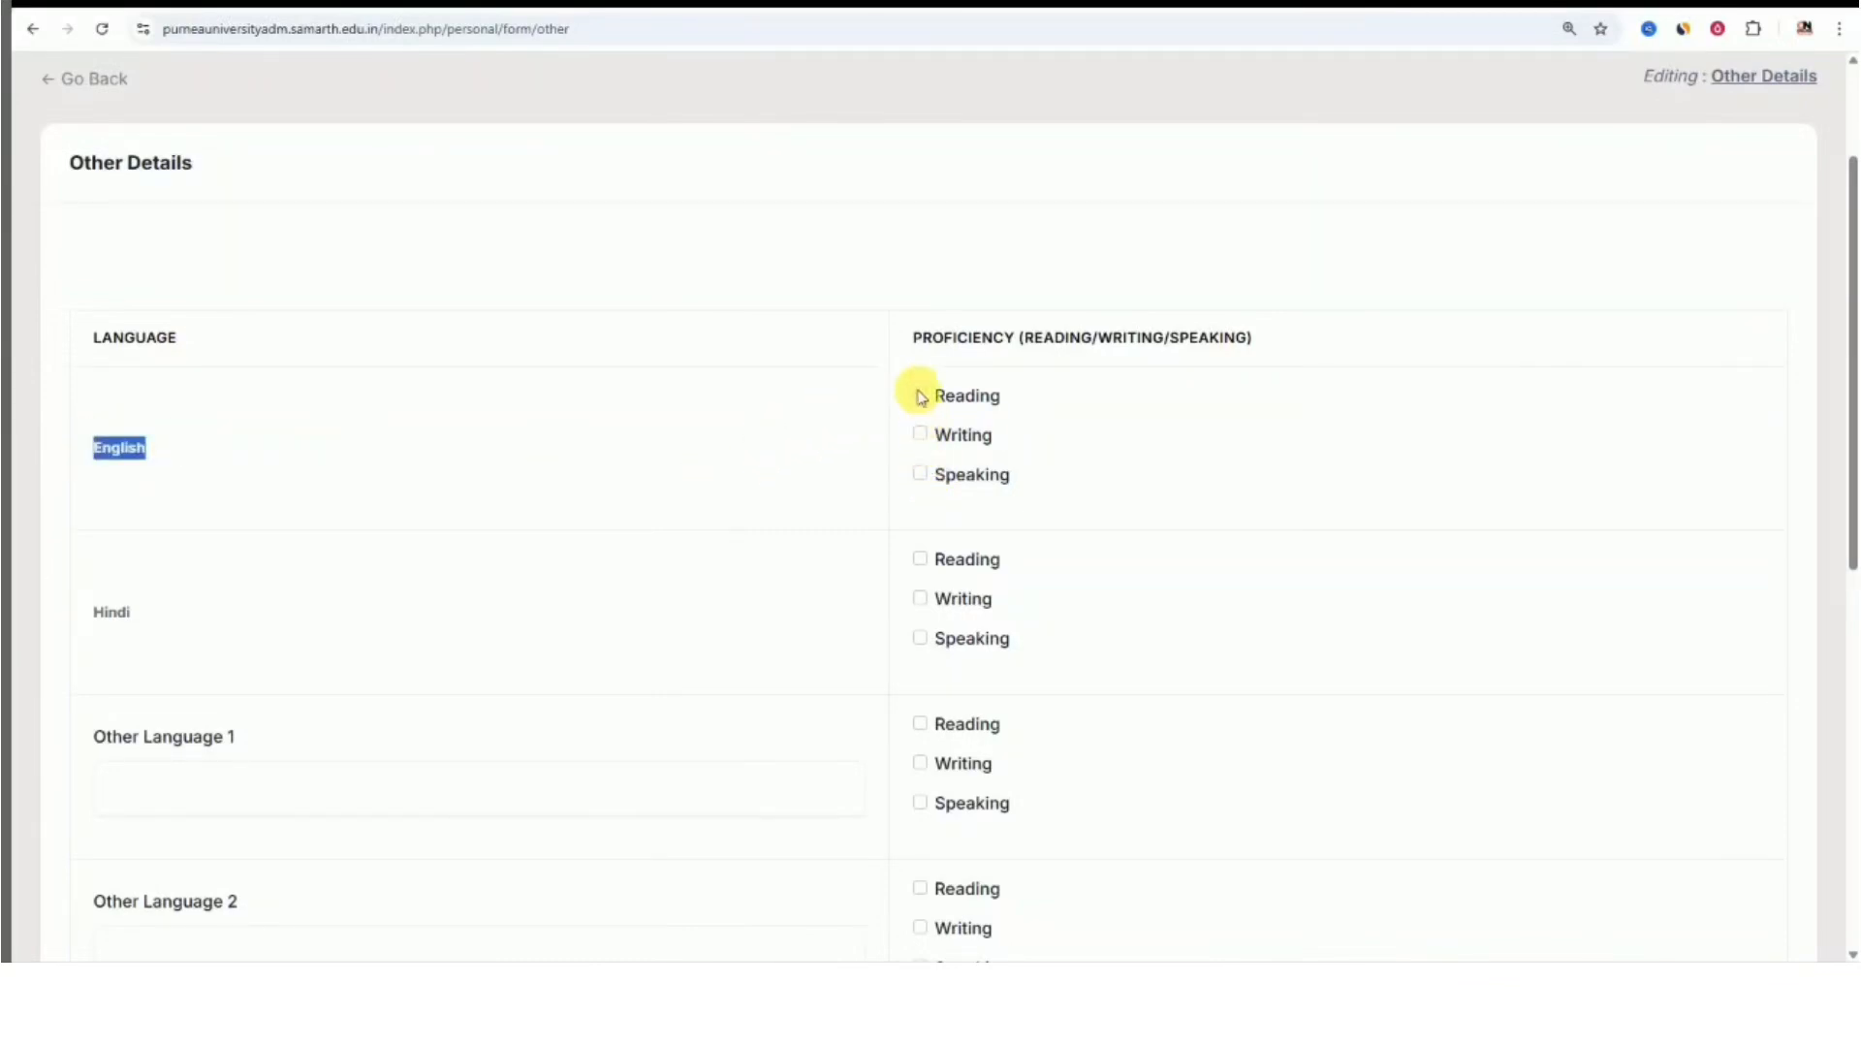
left_click(142, 407)
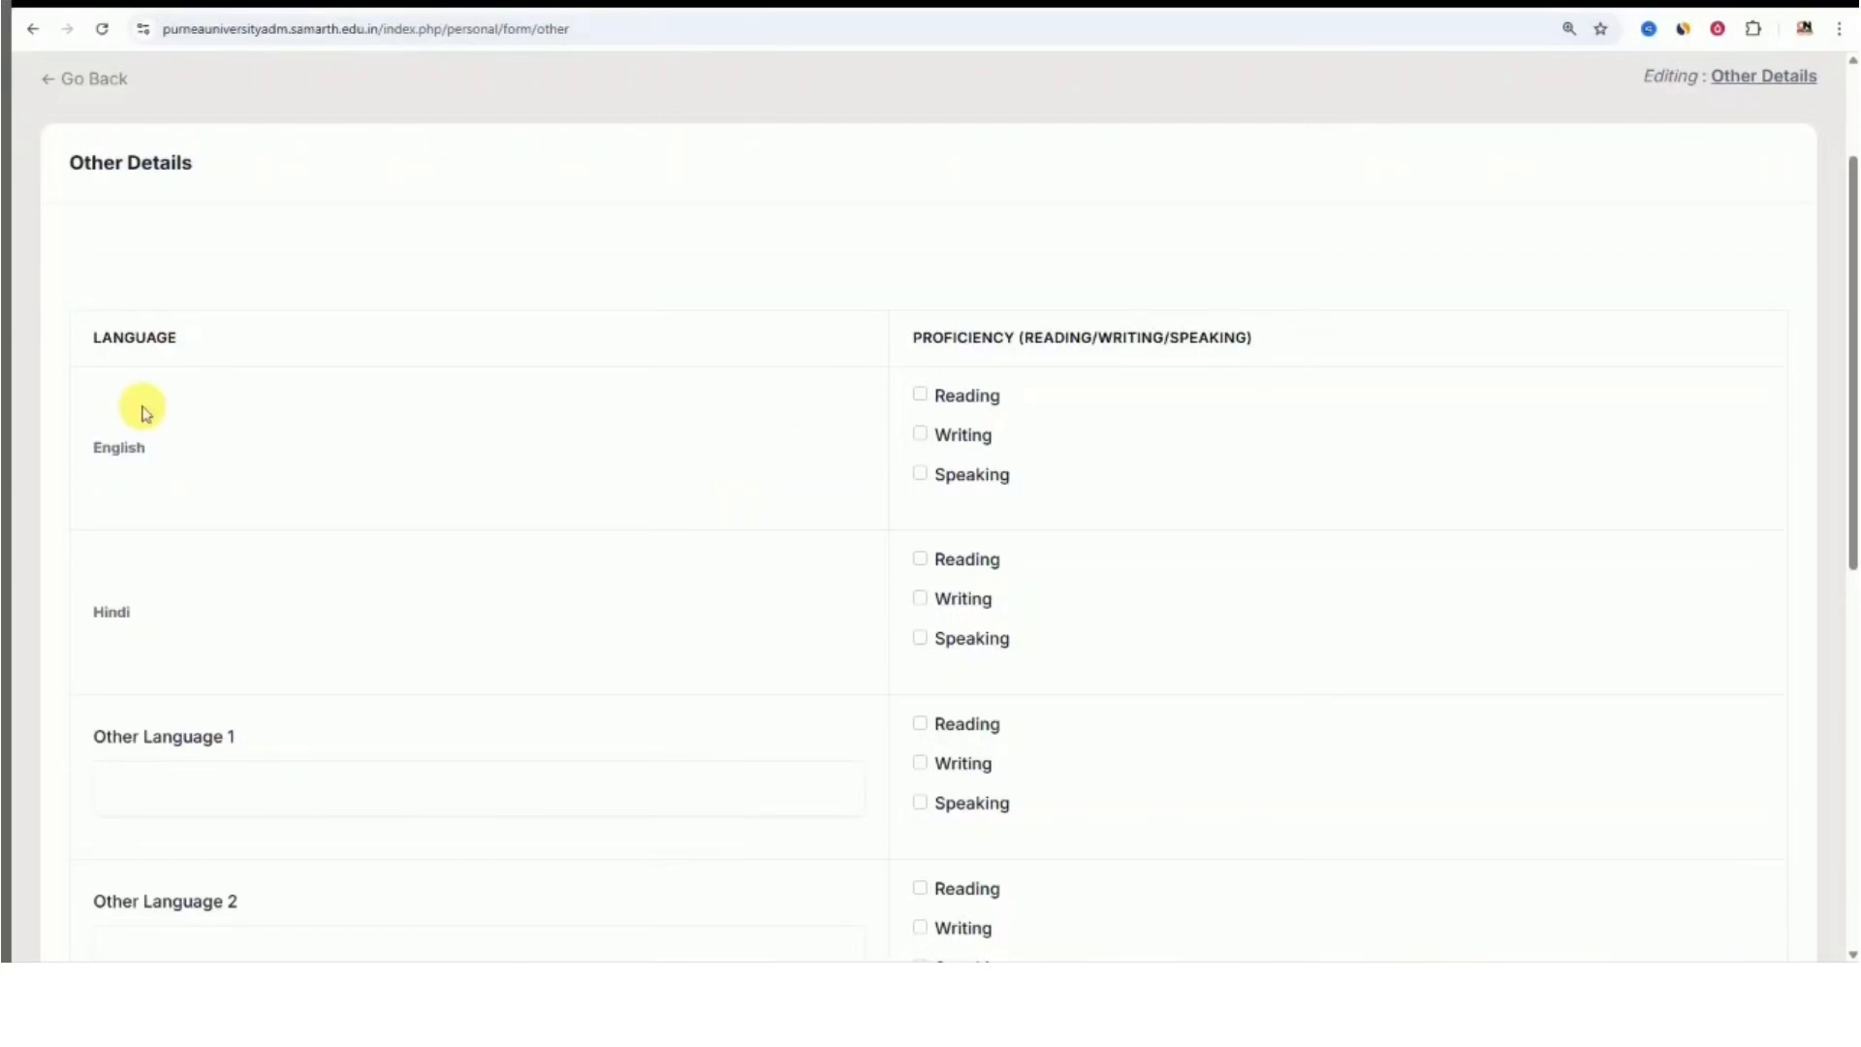
left_click(921, 398)
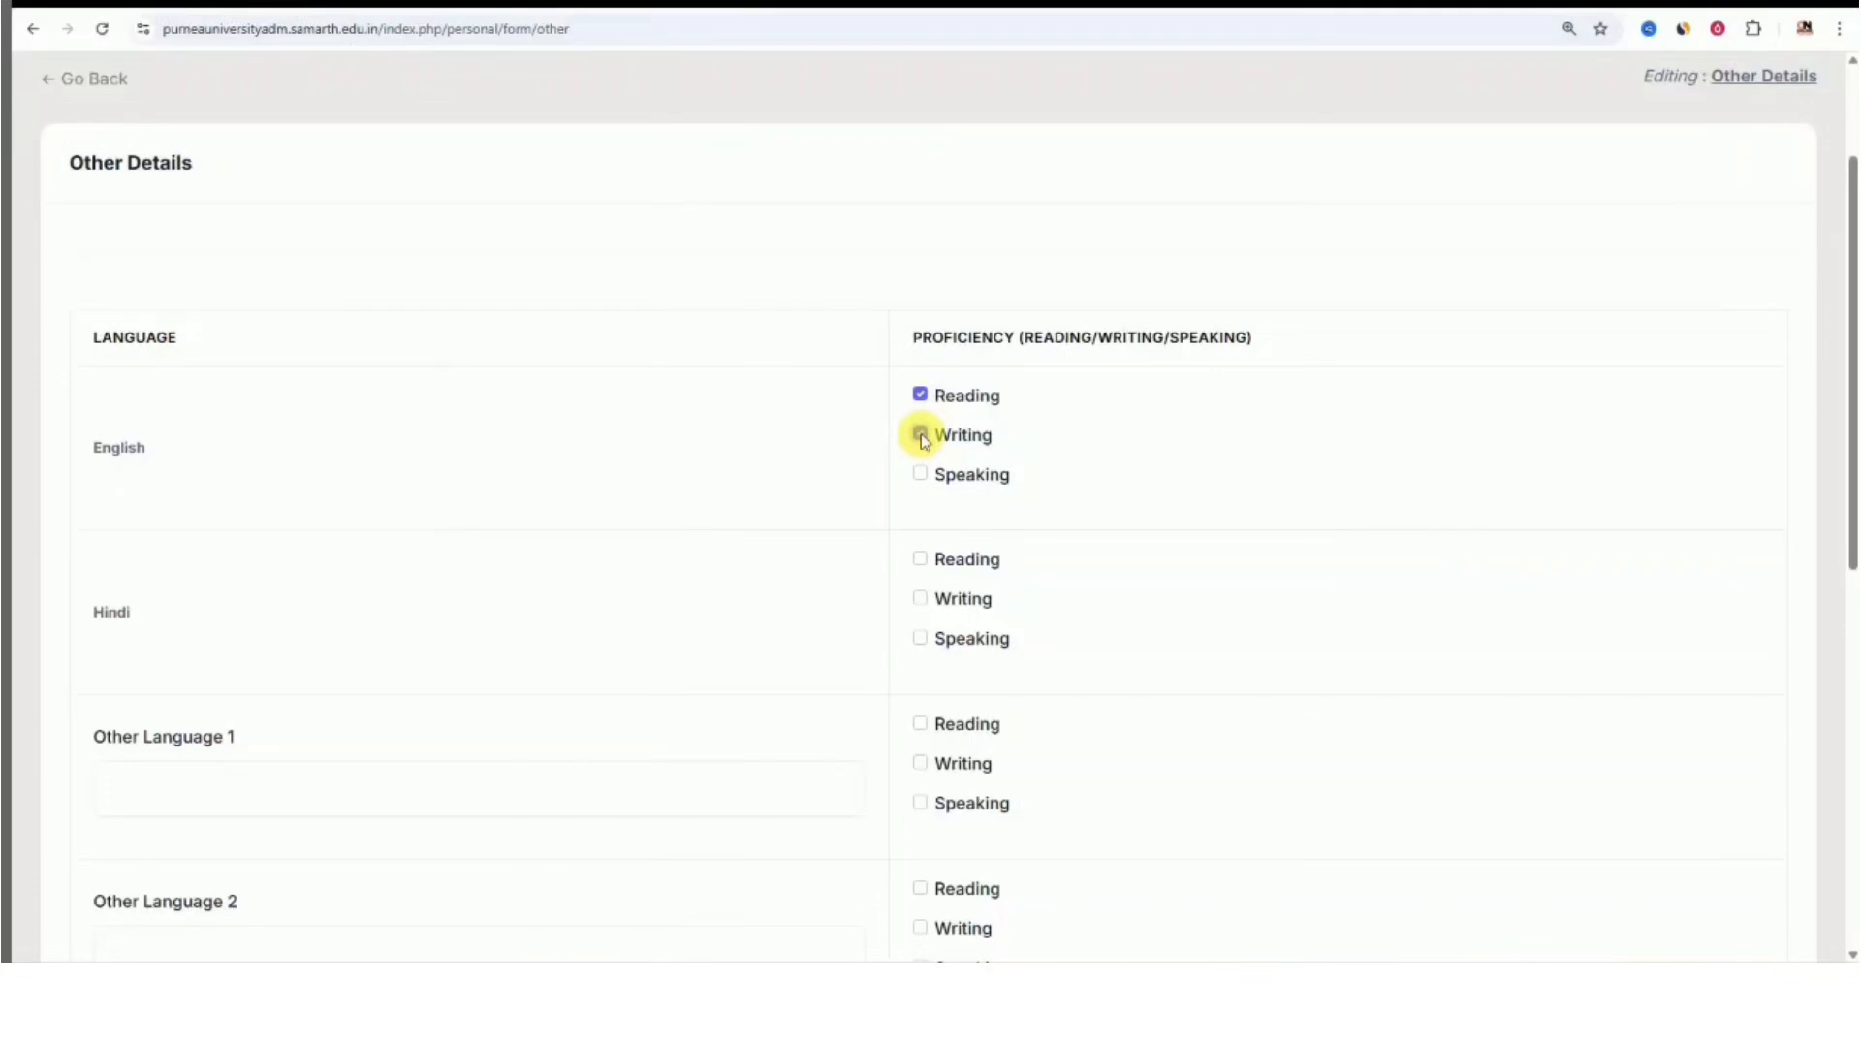
left_click(921, 435)
left_click(920, 434)
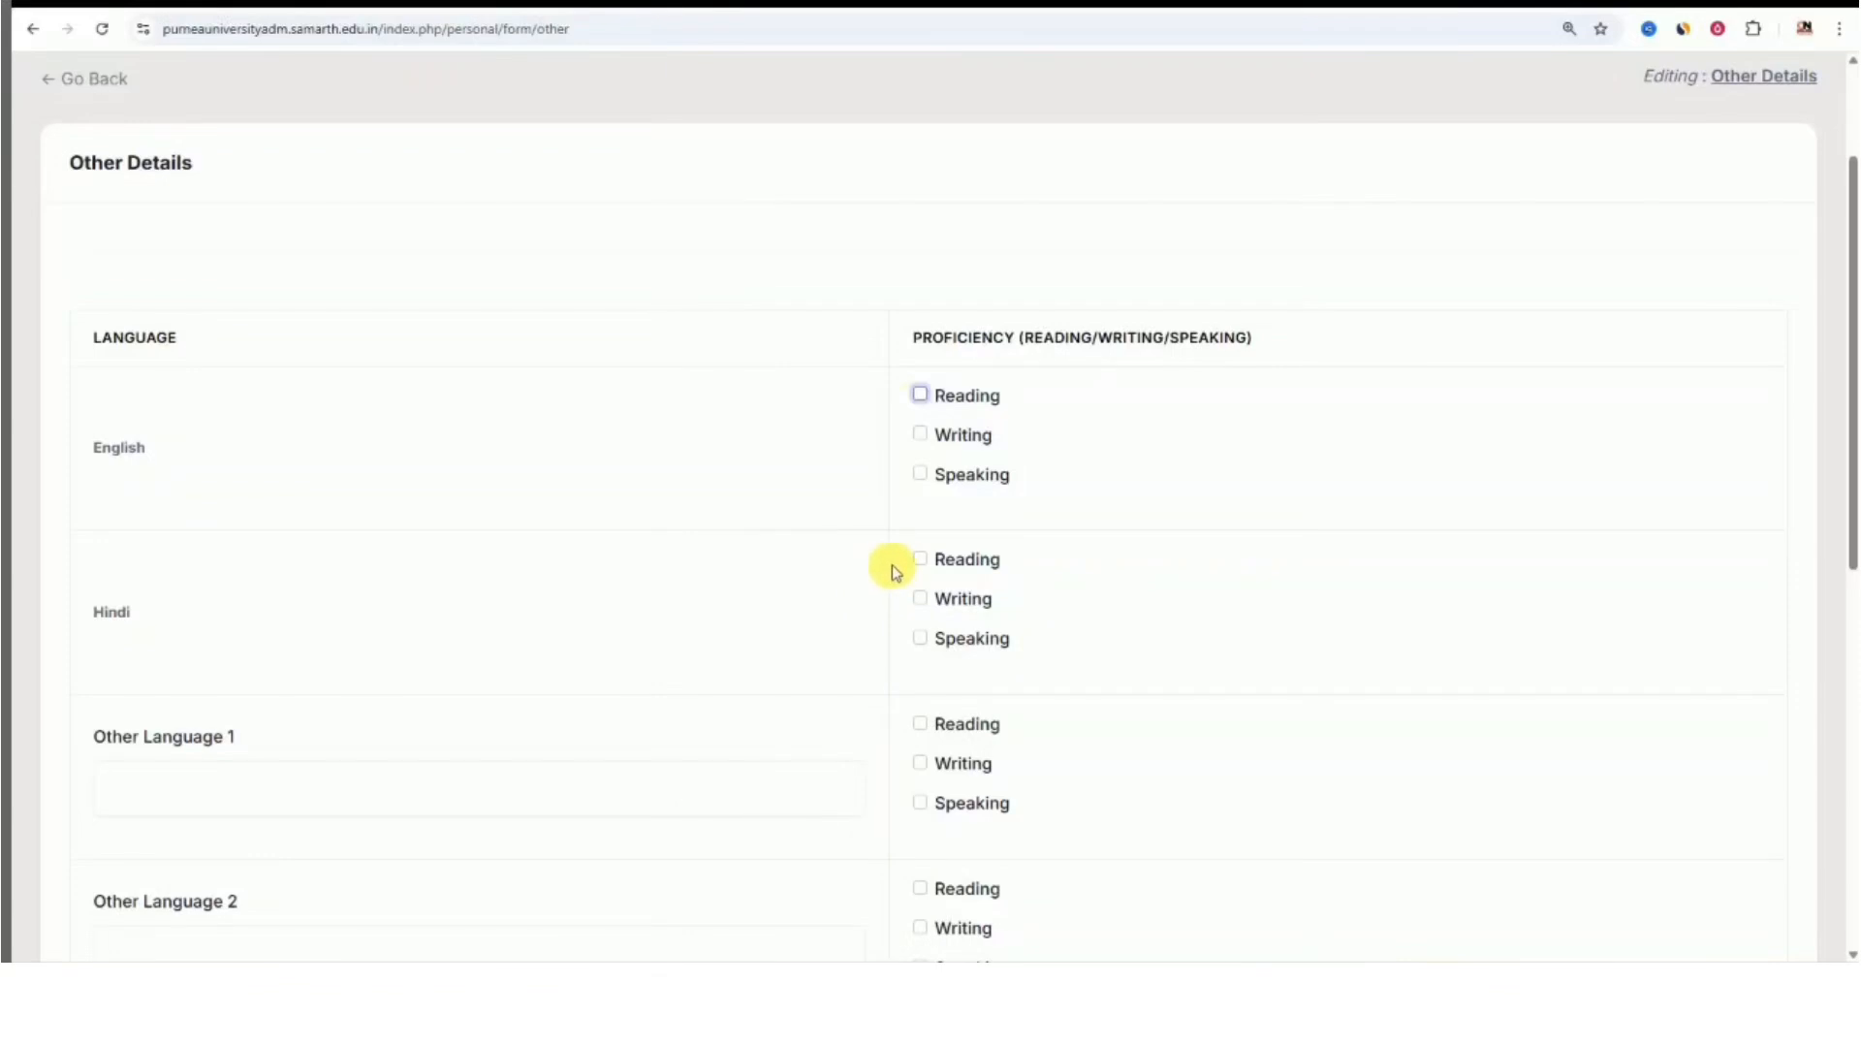
left_click(917, 561)
left_click(921, 600)
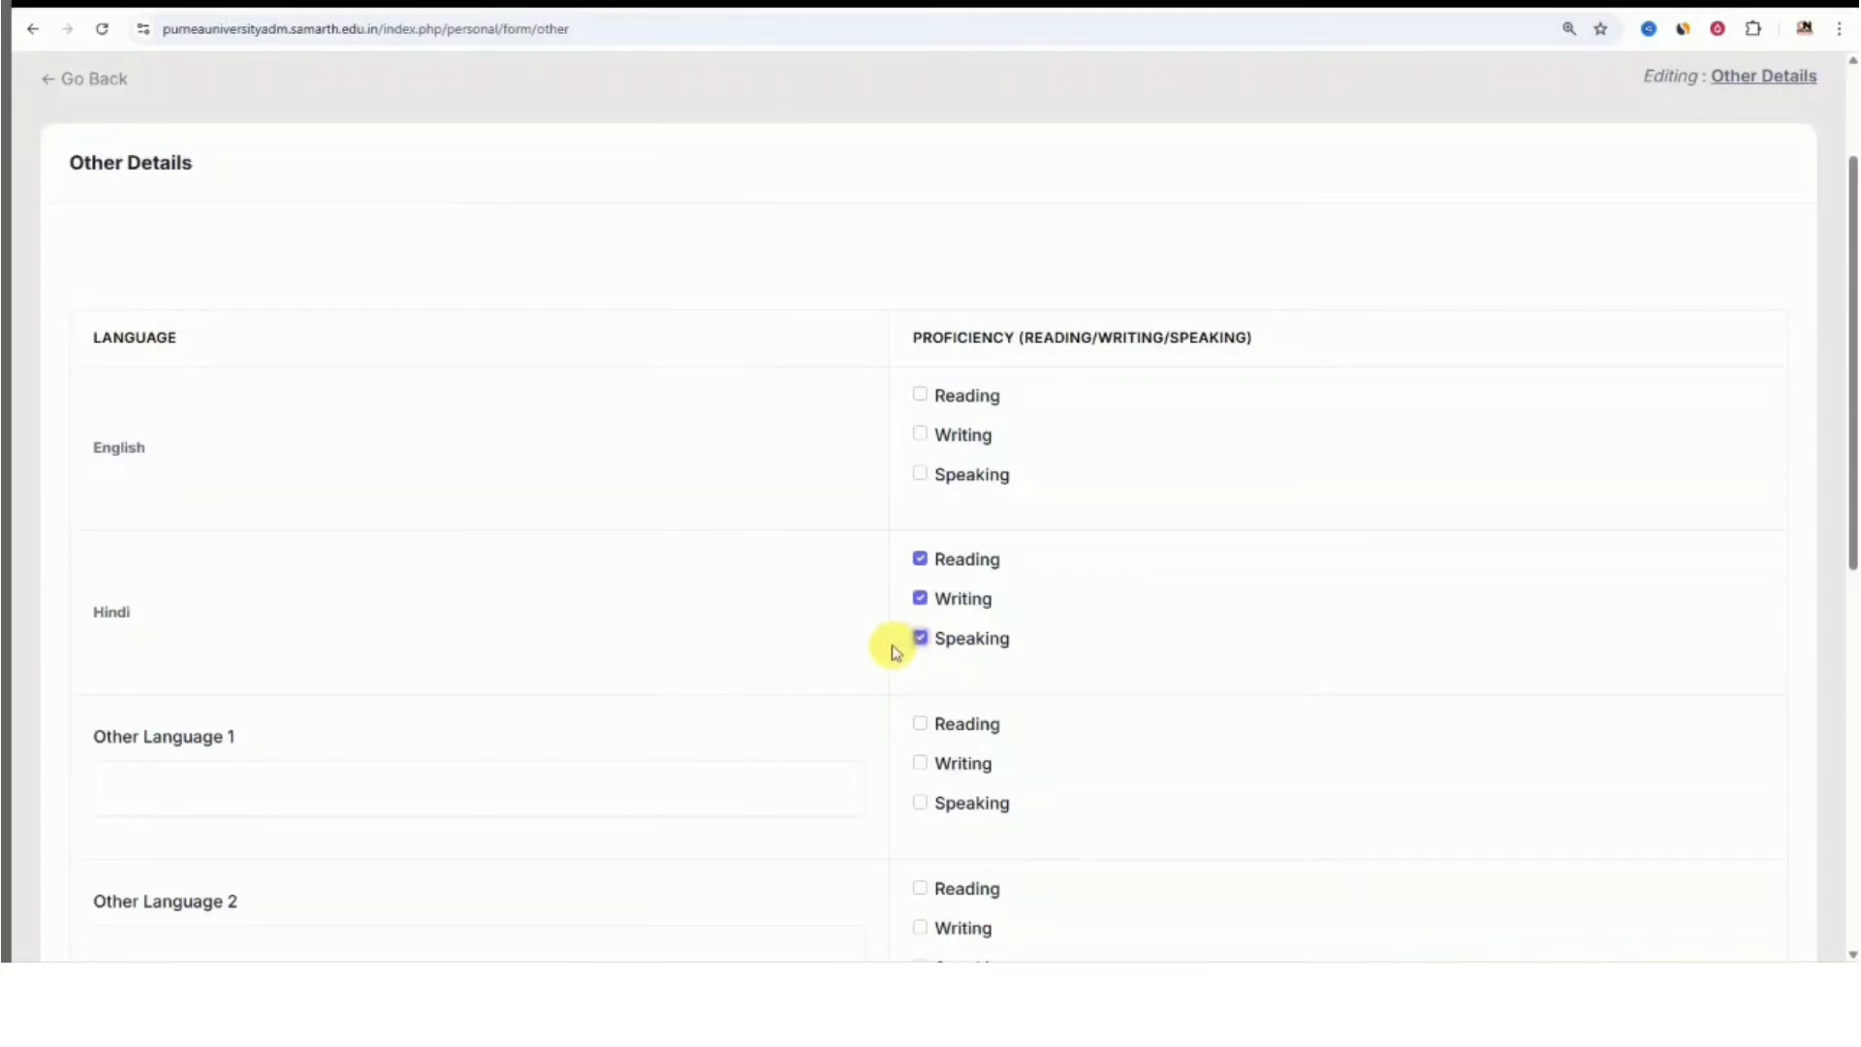
scroll(892, 652, "down", 1)
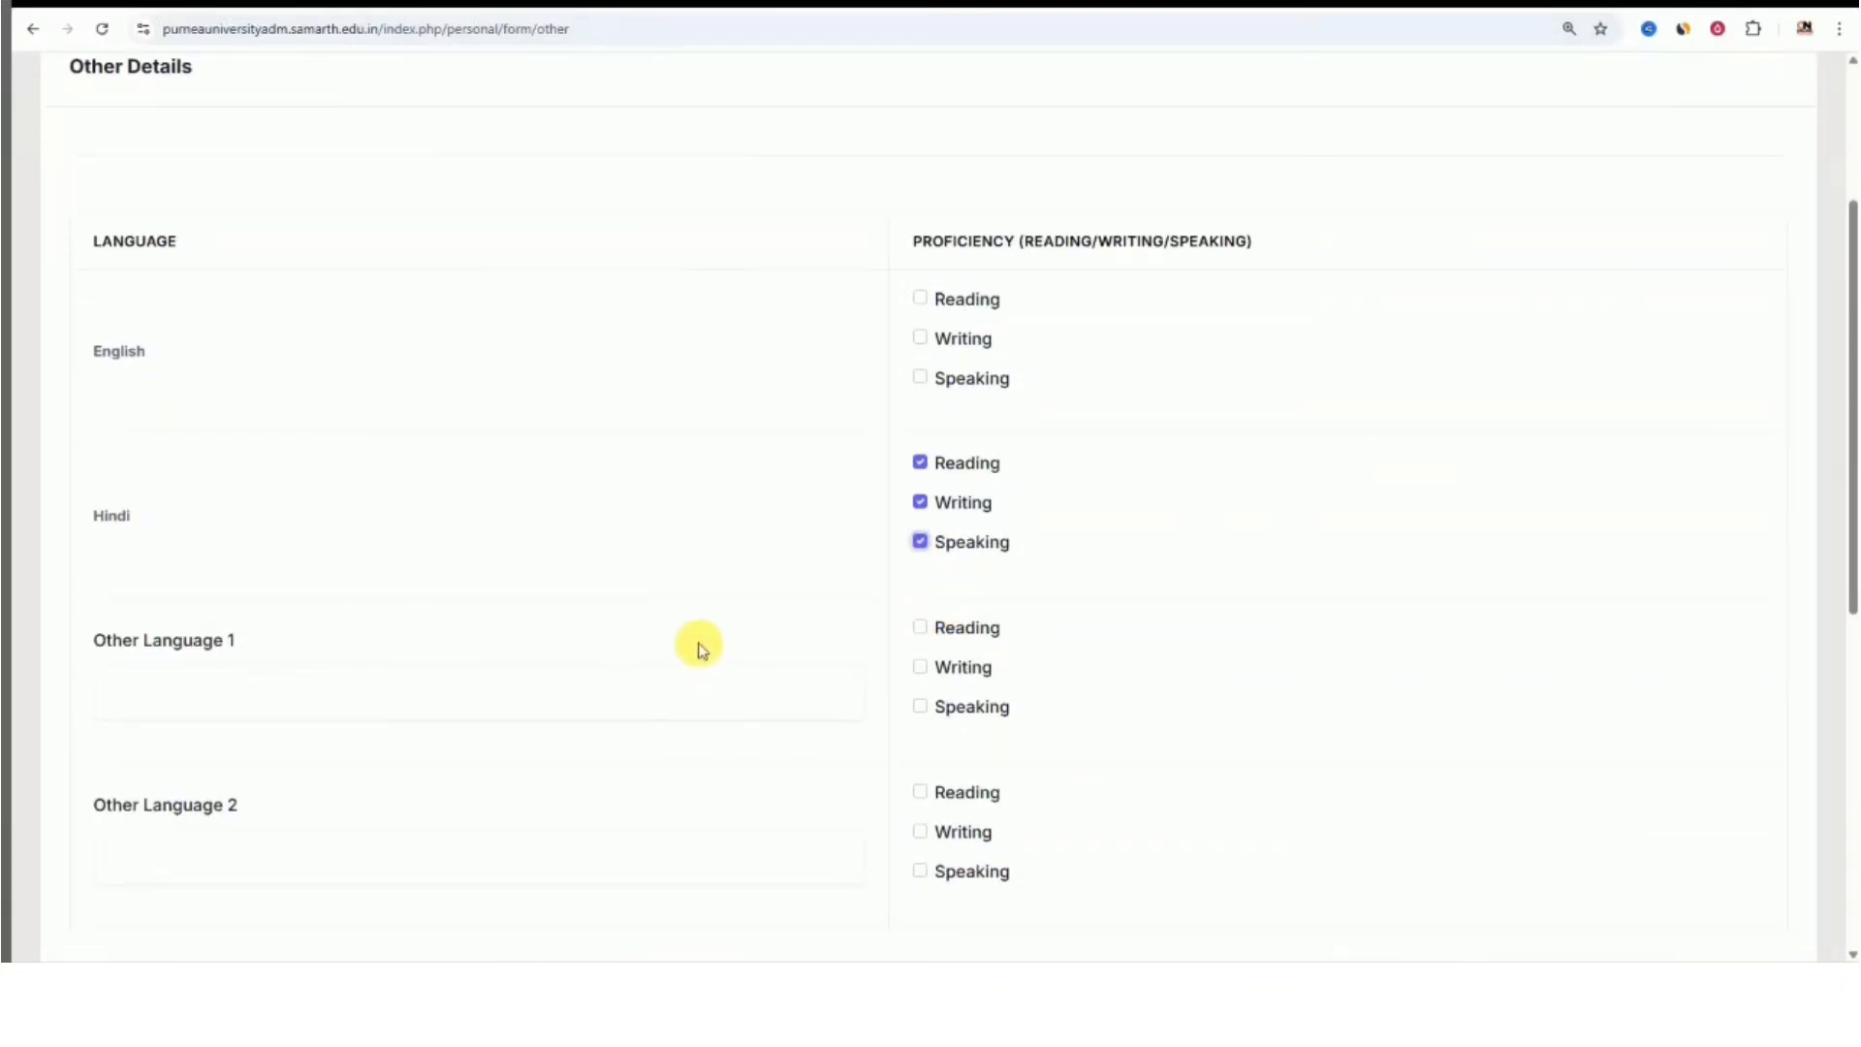
scroll(696, 642, "down", 3)
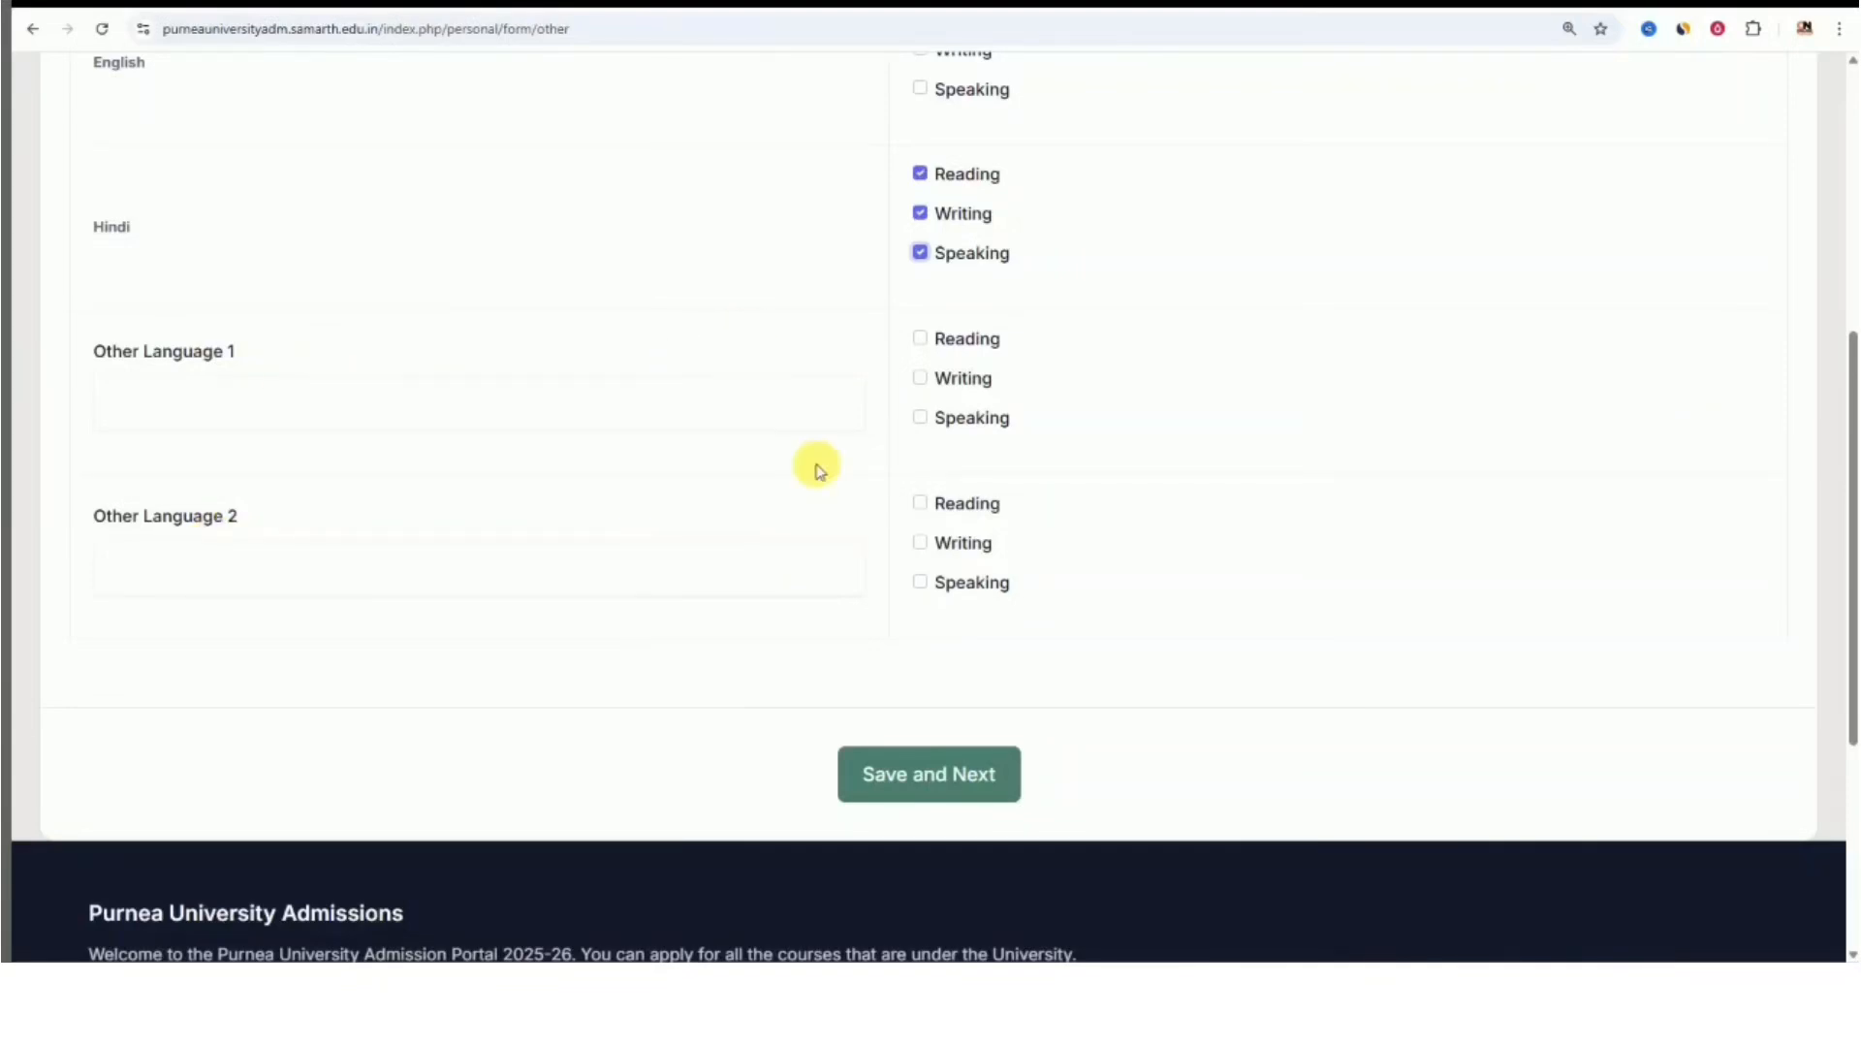
Save the language proficiency and continue to the Uploads step
left_click(937, 778)
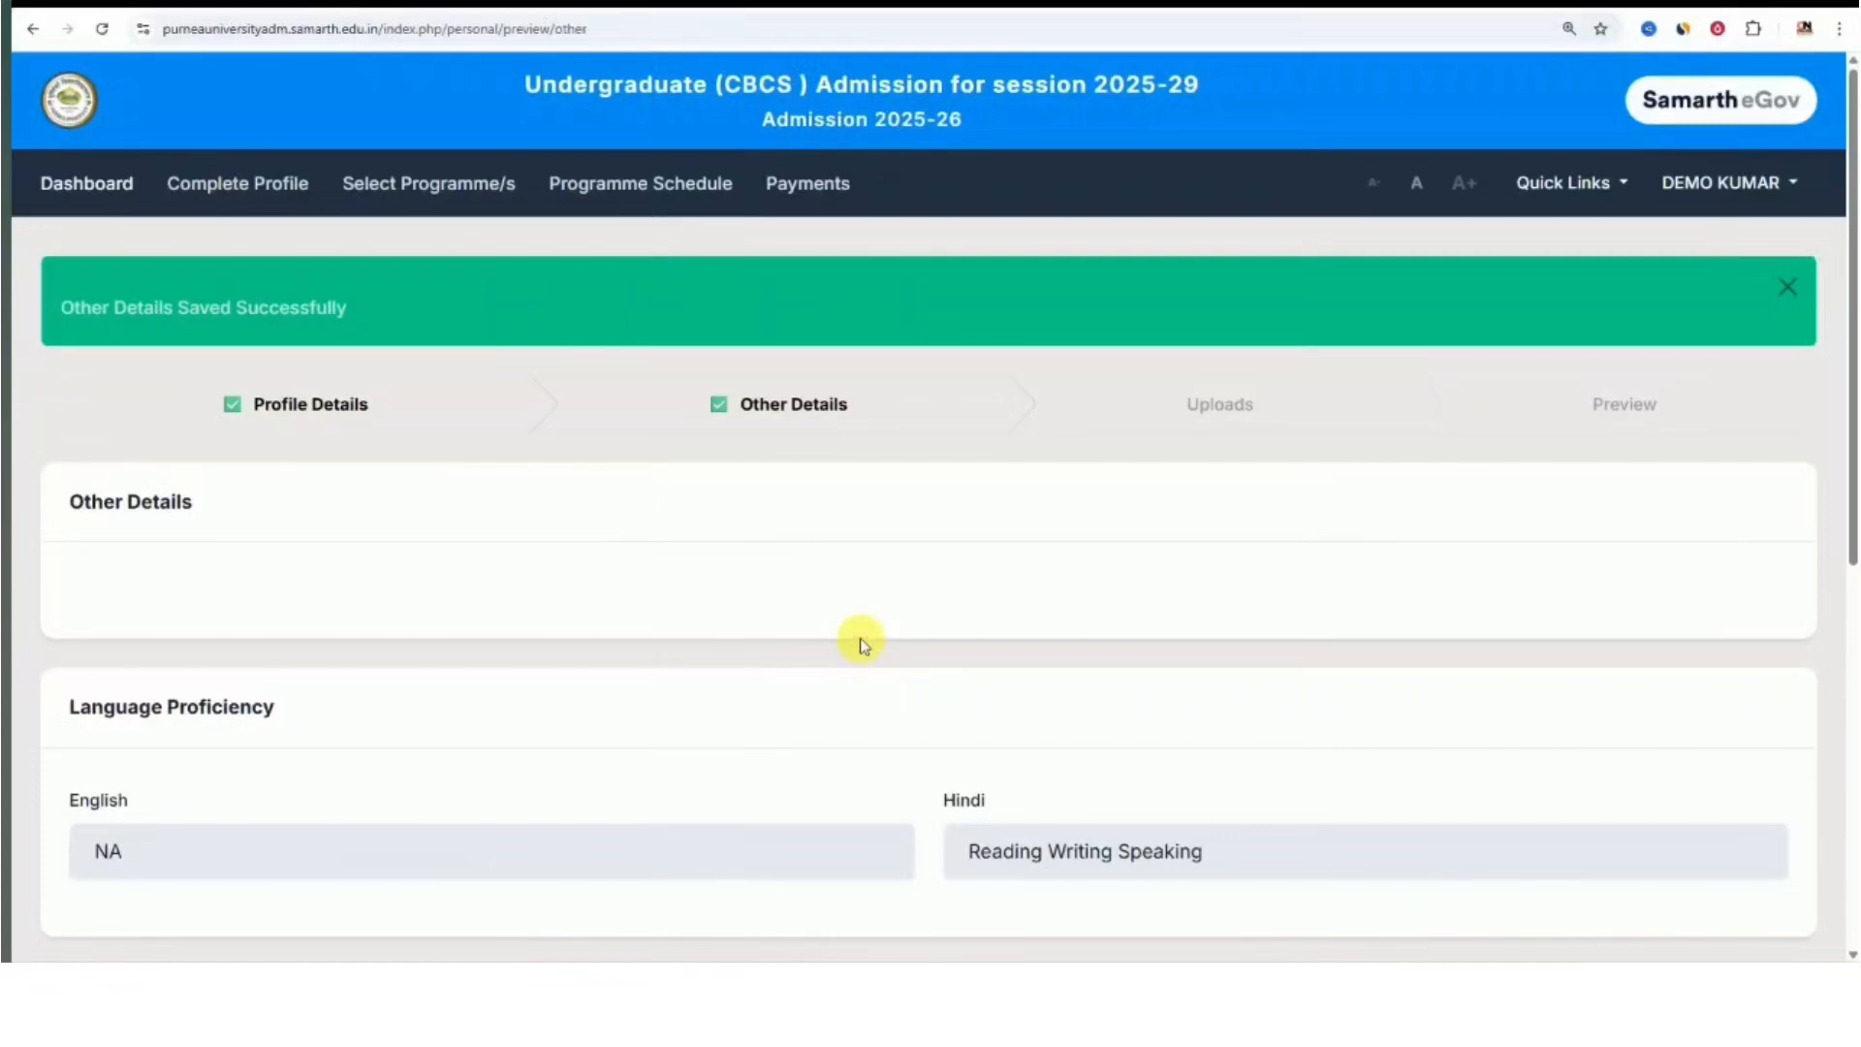
scroll(863, 643, "down", 3)
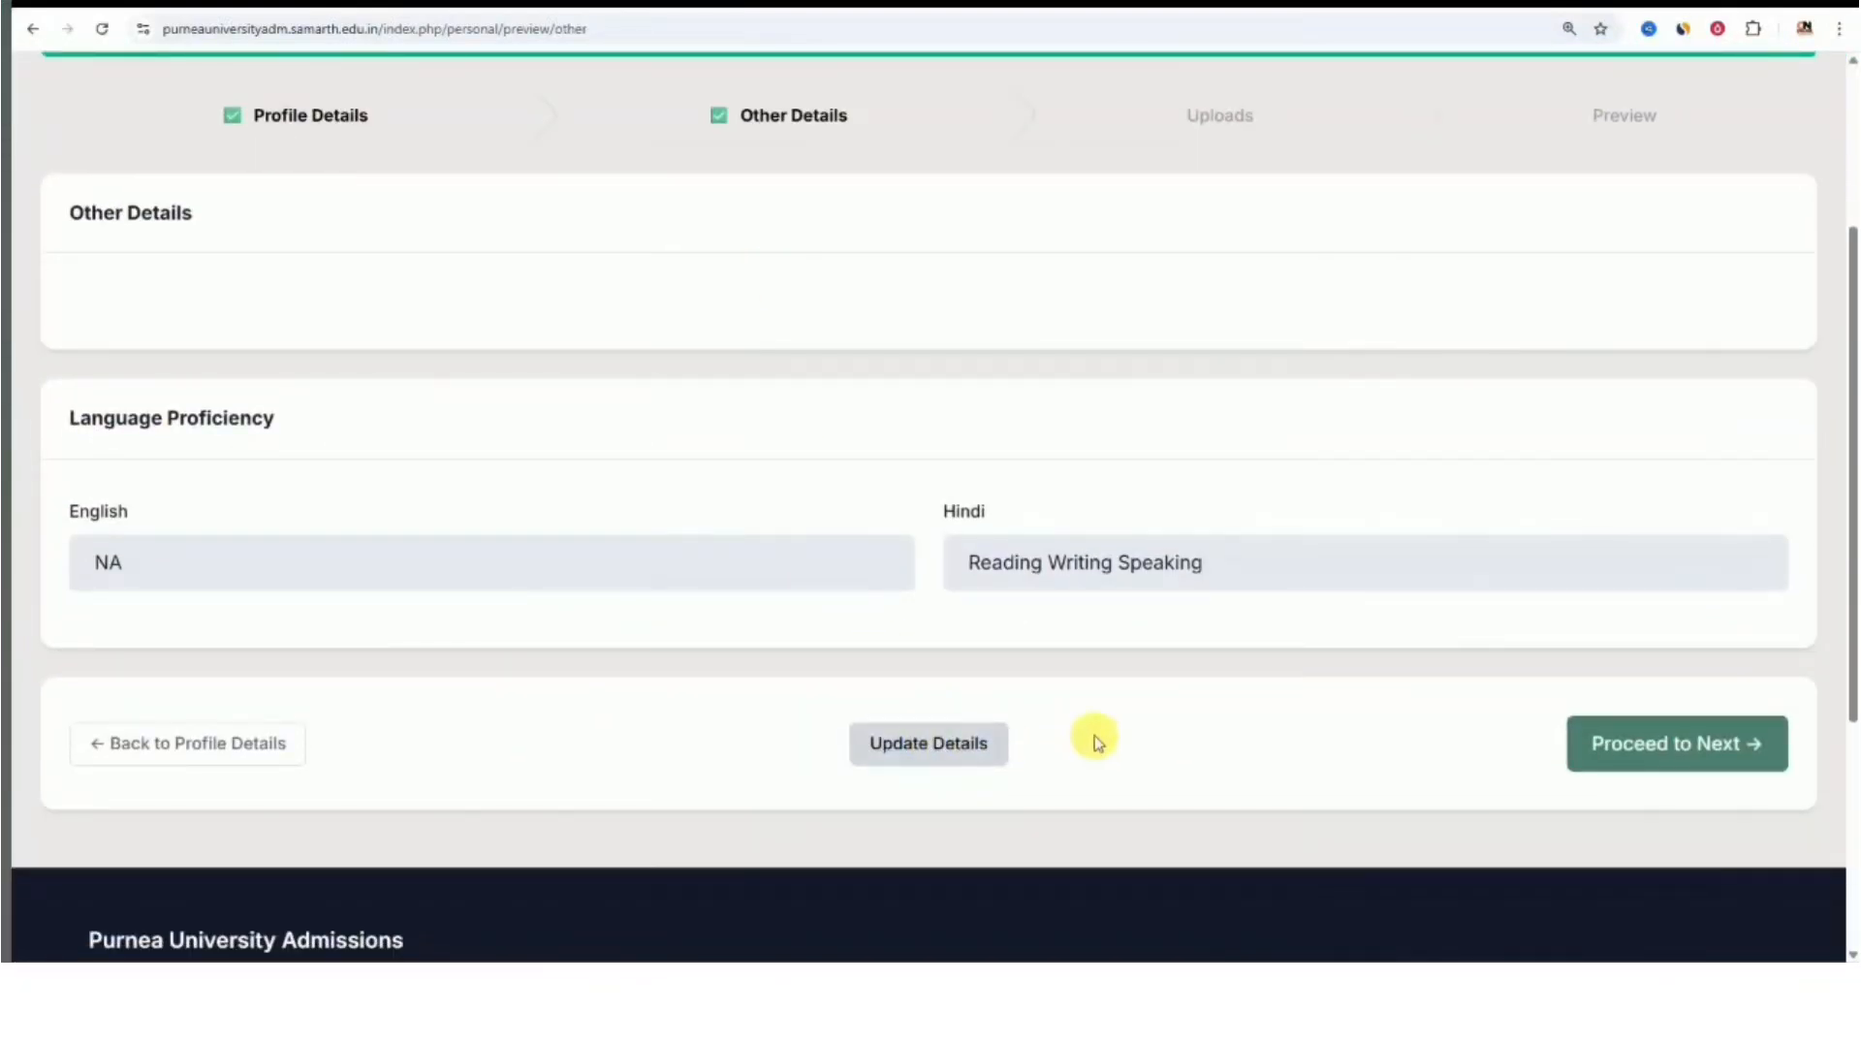
left_click(1580, 753)
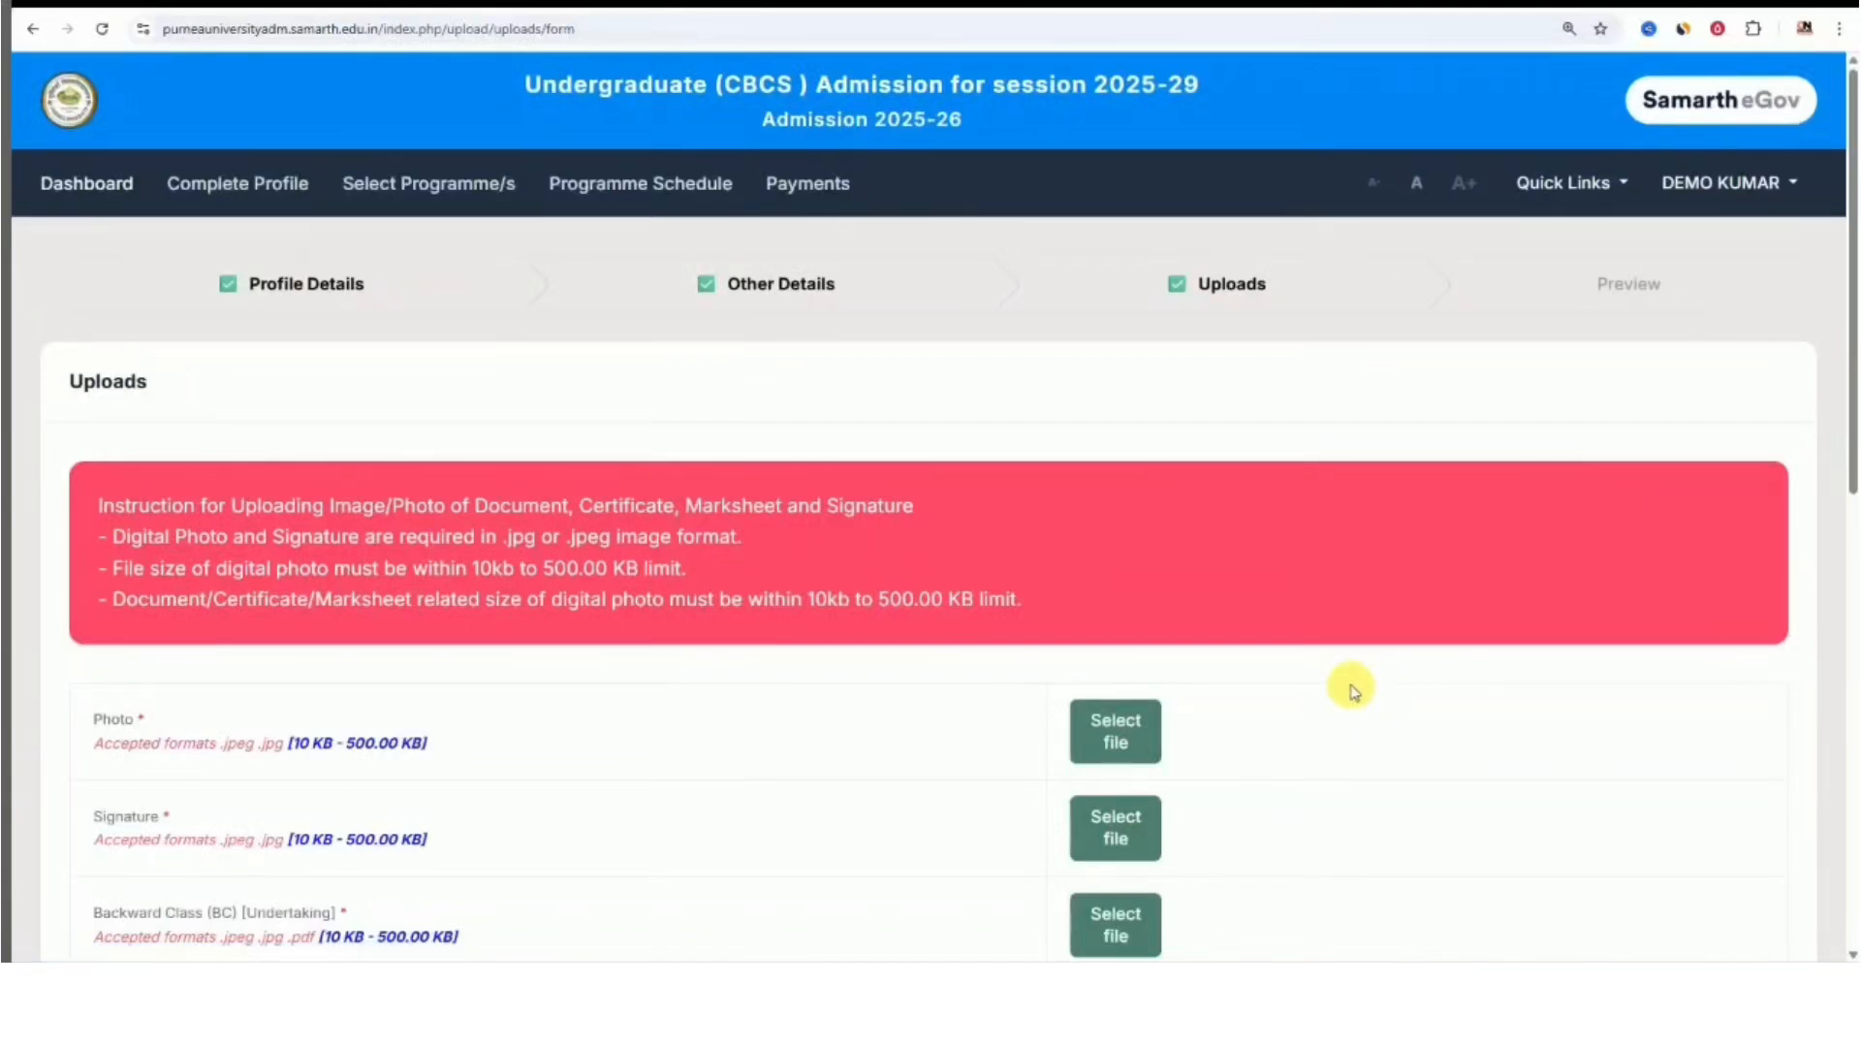
Review the Backward Class (BC) undertaking requirement and choose the photo file to upload
scroll(1323, 688, "down", 4)
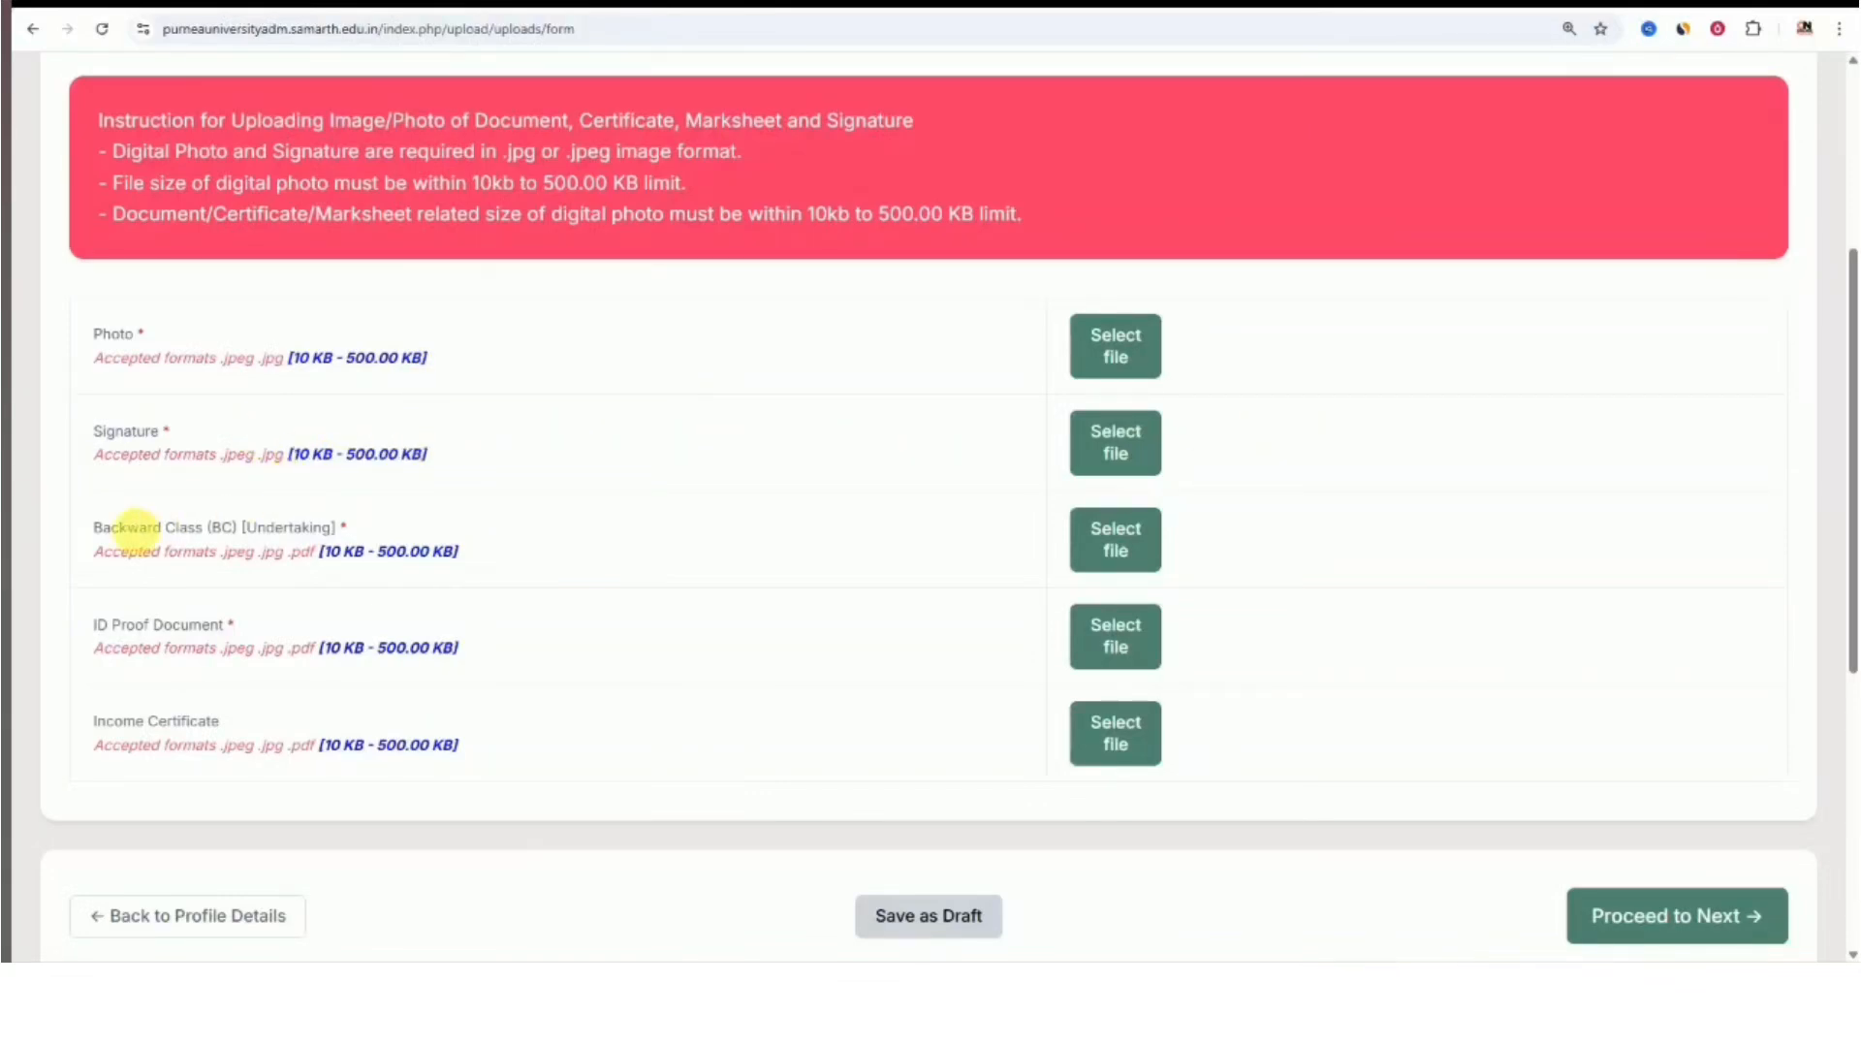
left_click_drag(104, 536, 270, 540)
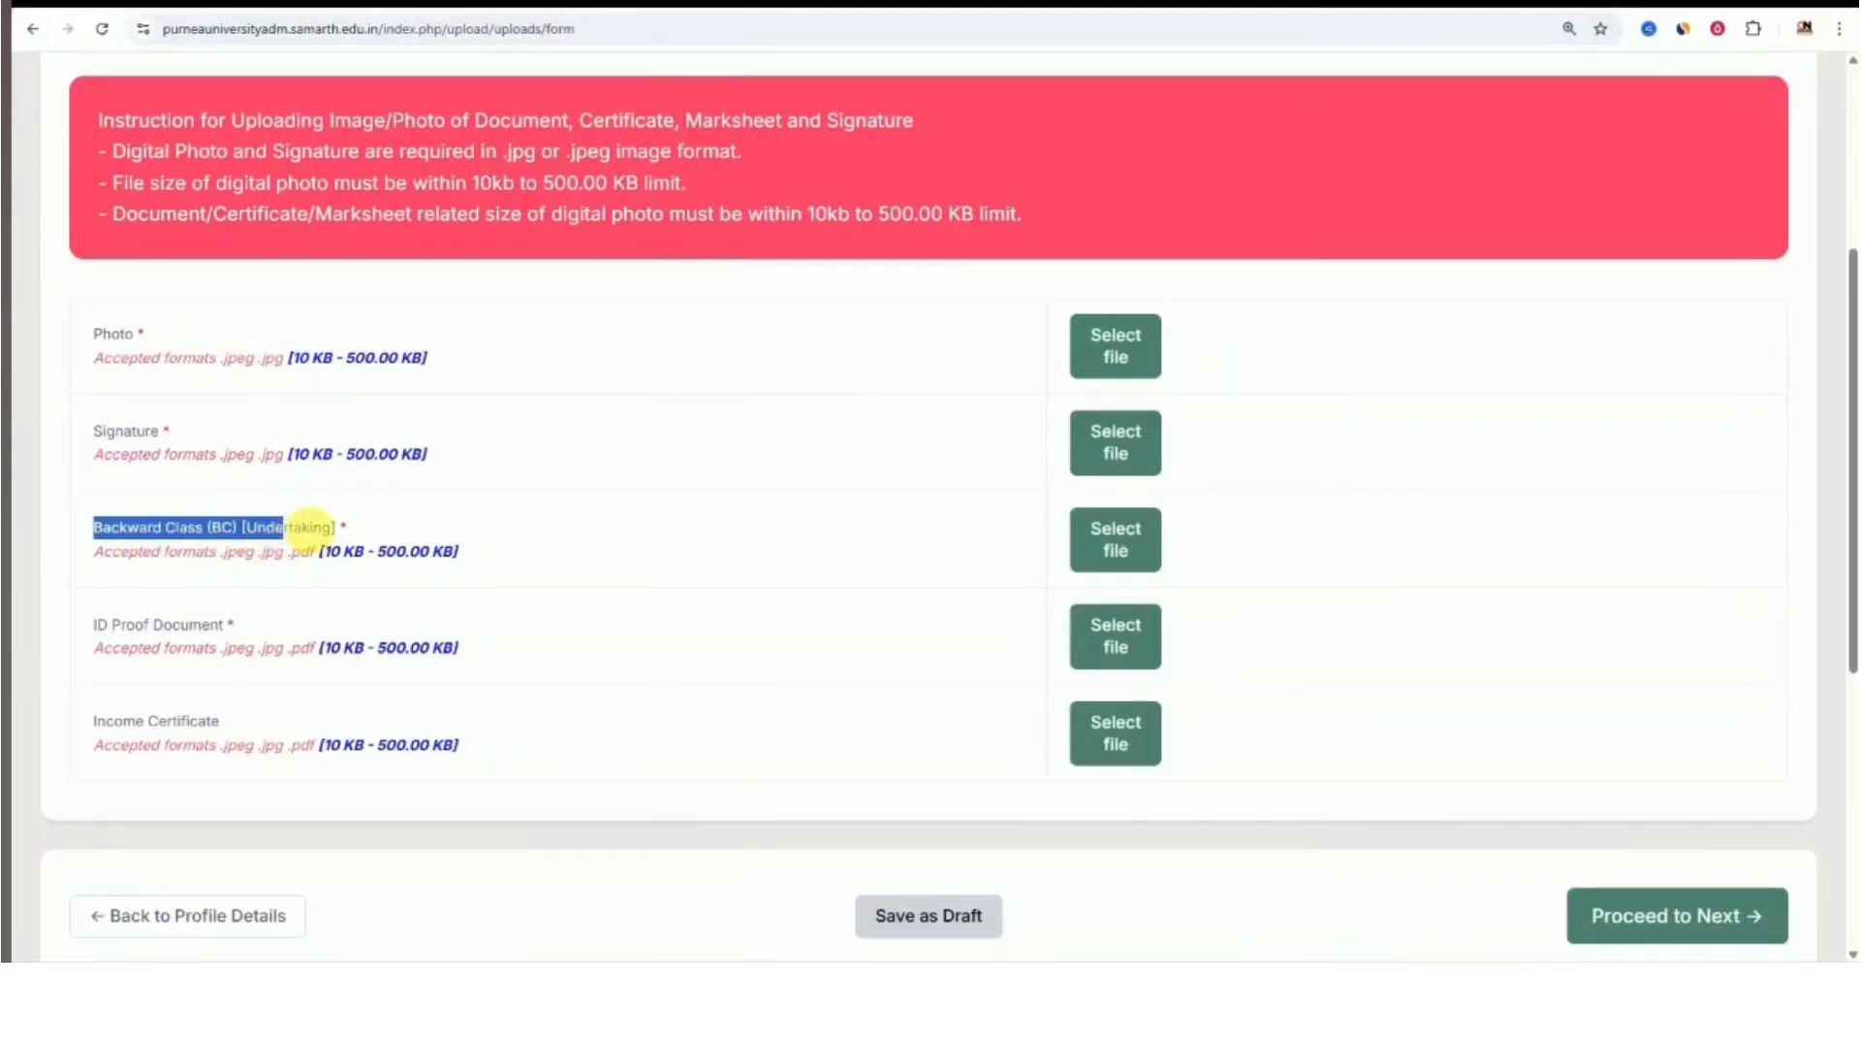
left_click(307, 528)
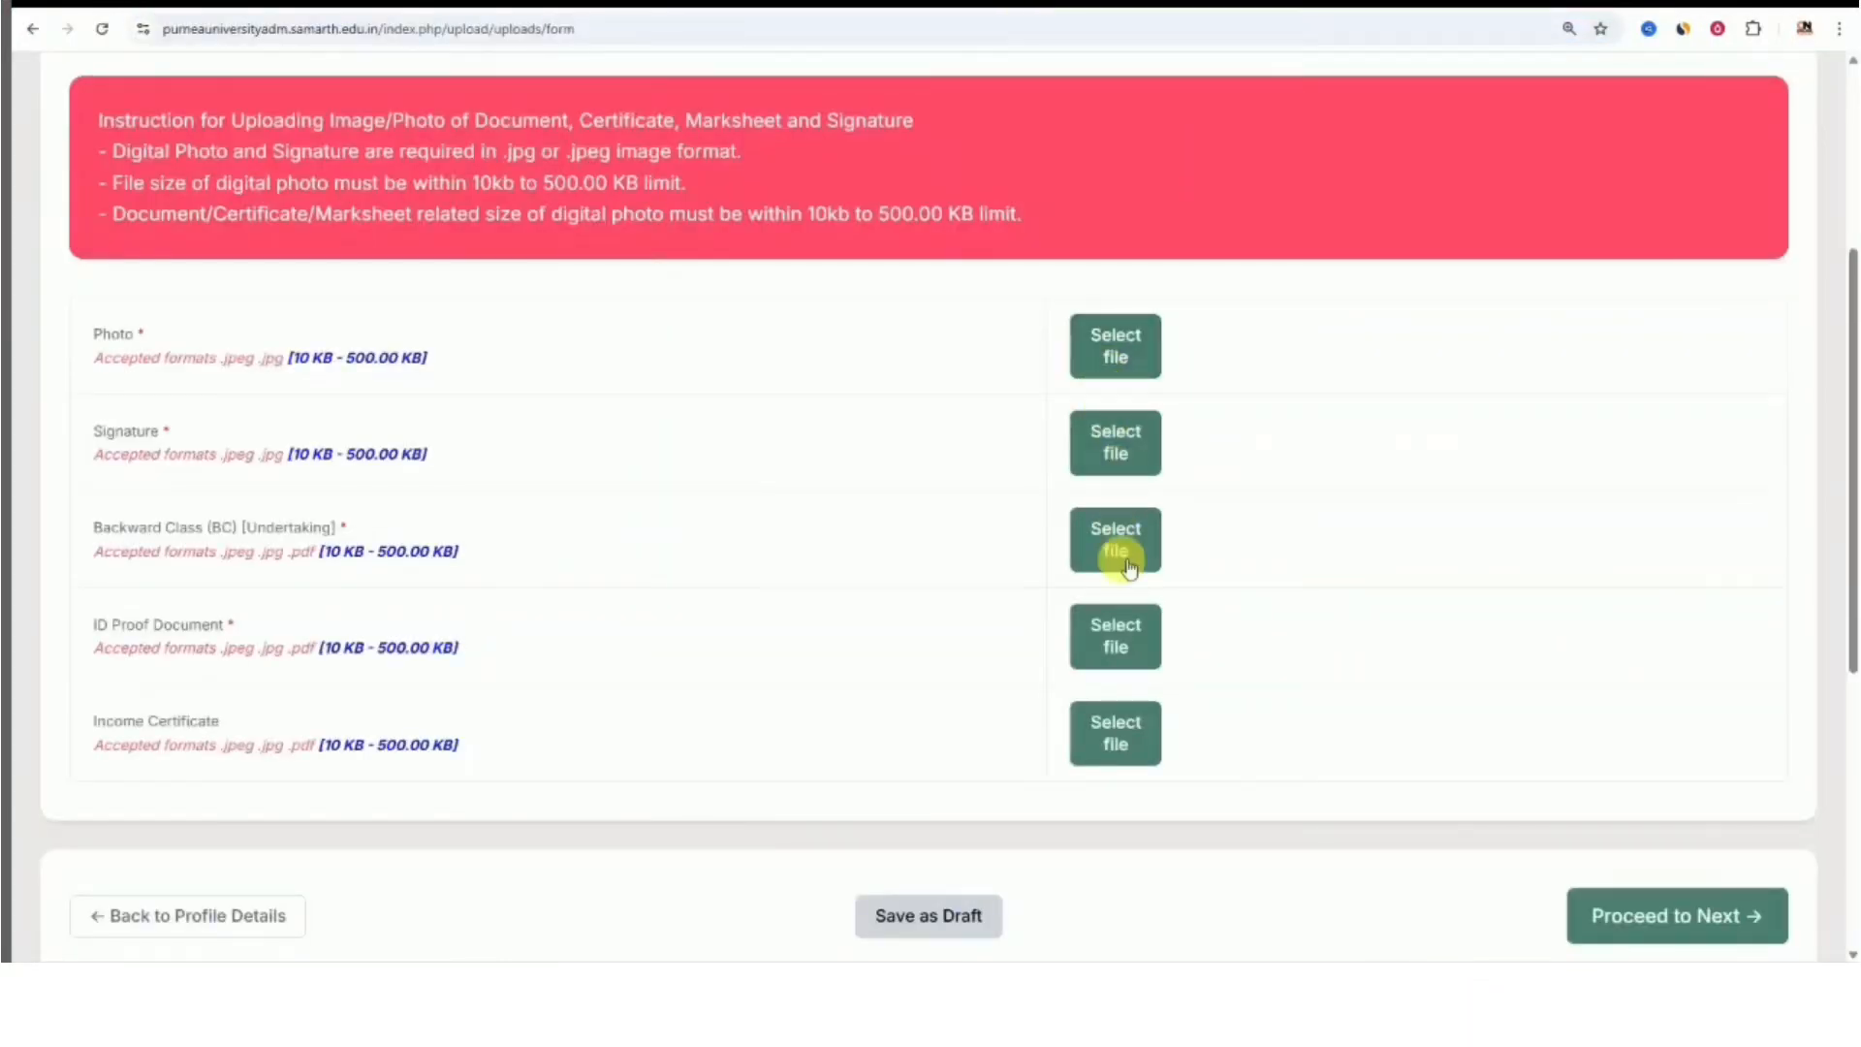
scroll(1037, 378, "down", 1)
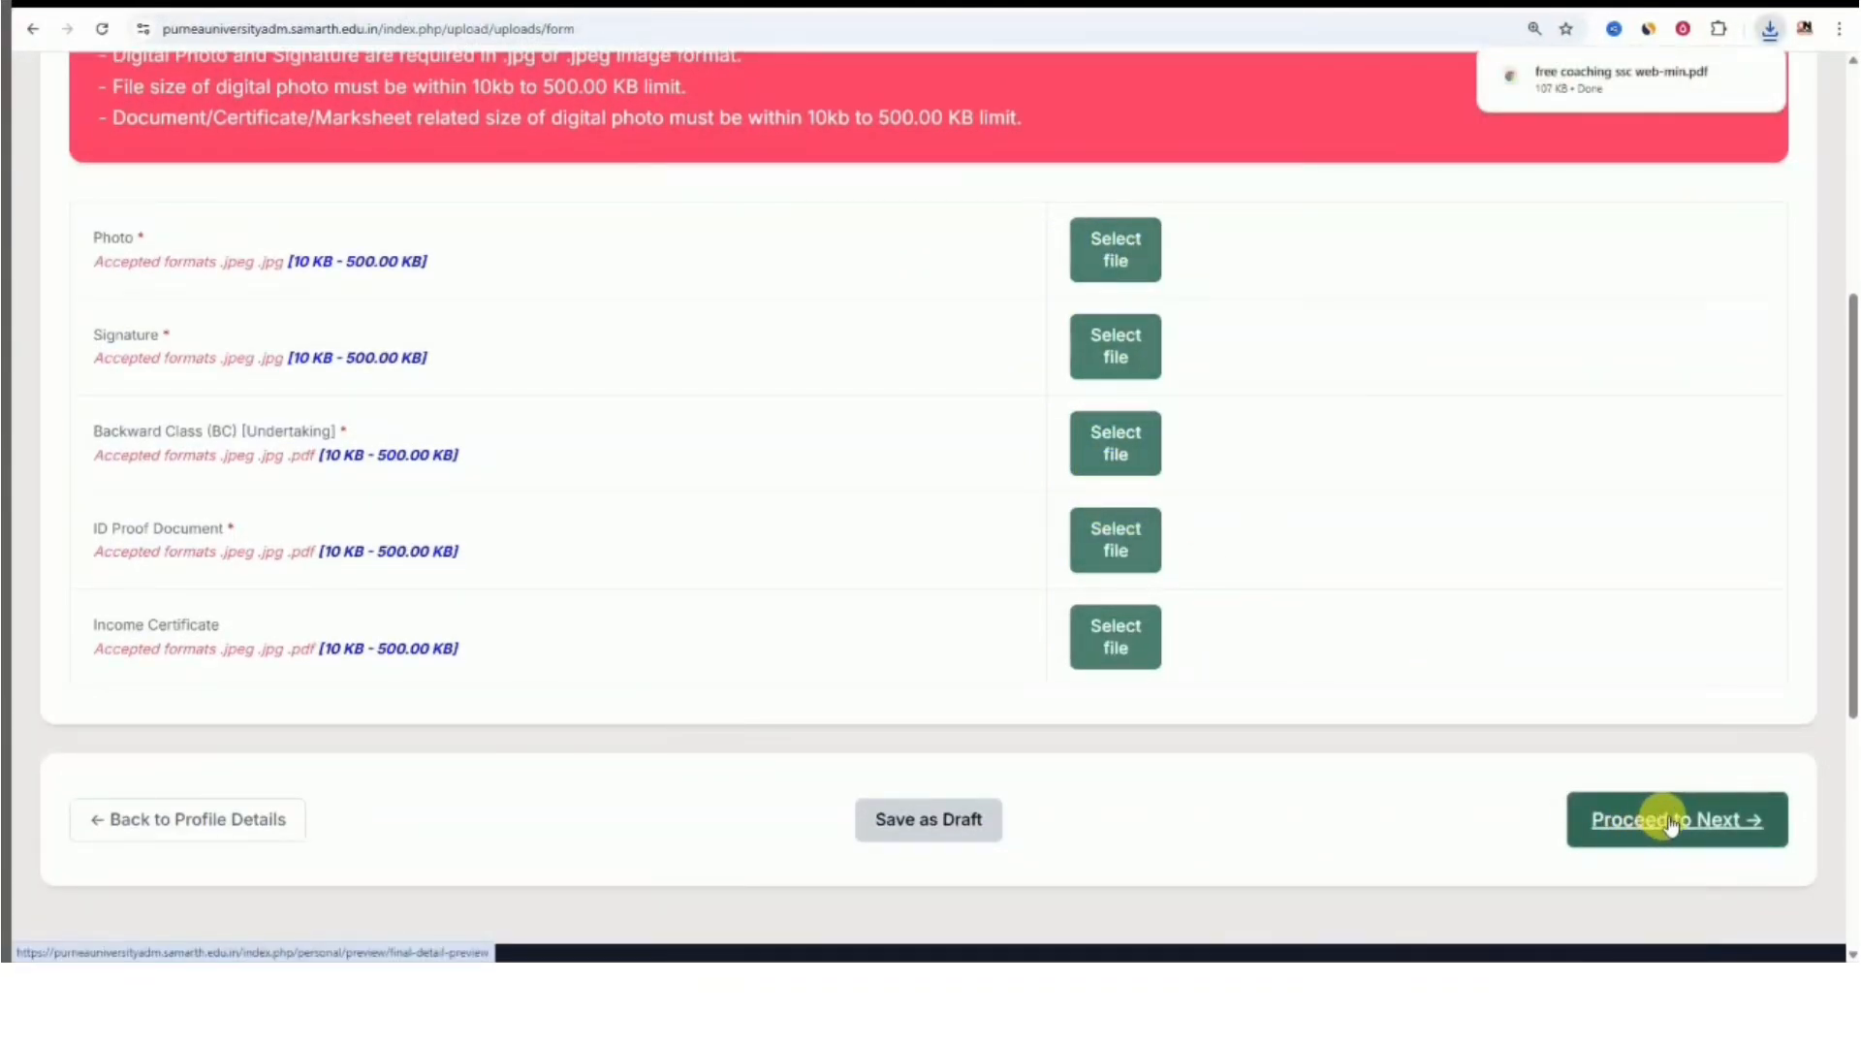
left_click(1115, 254)
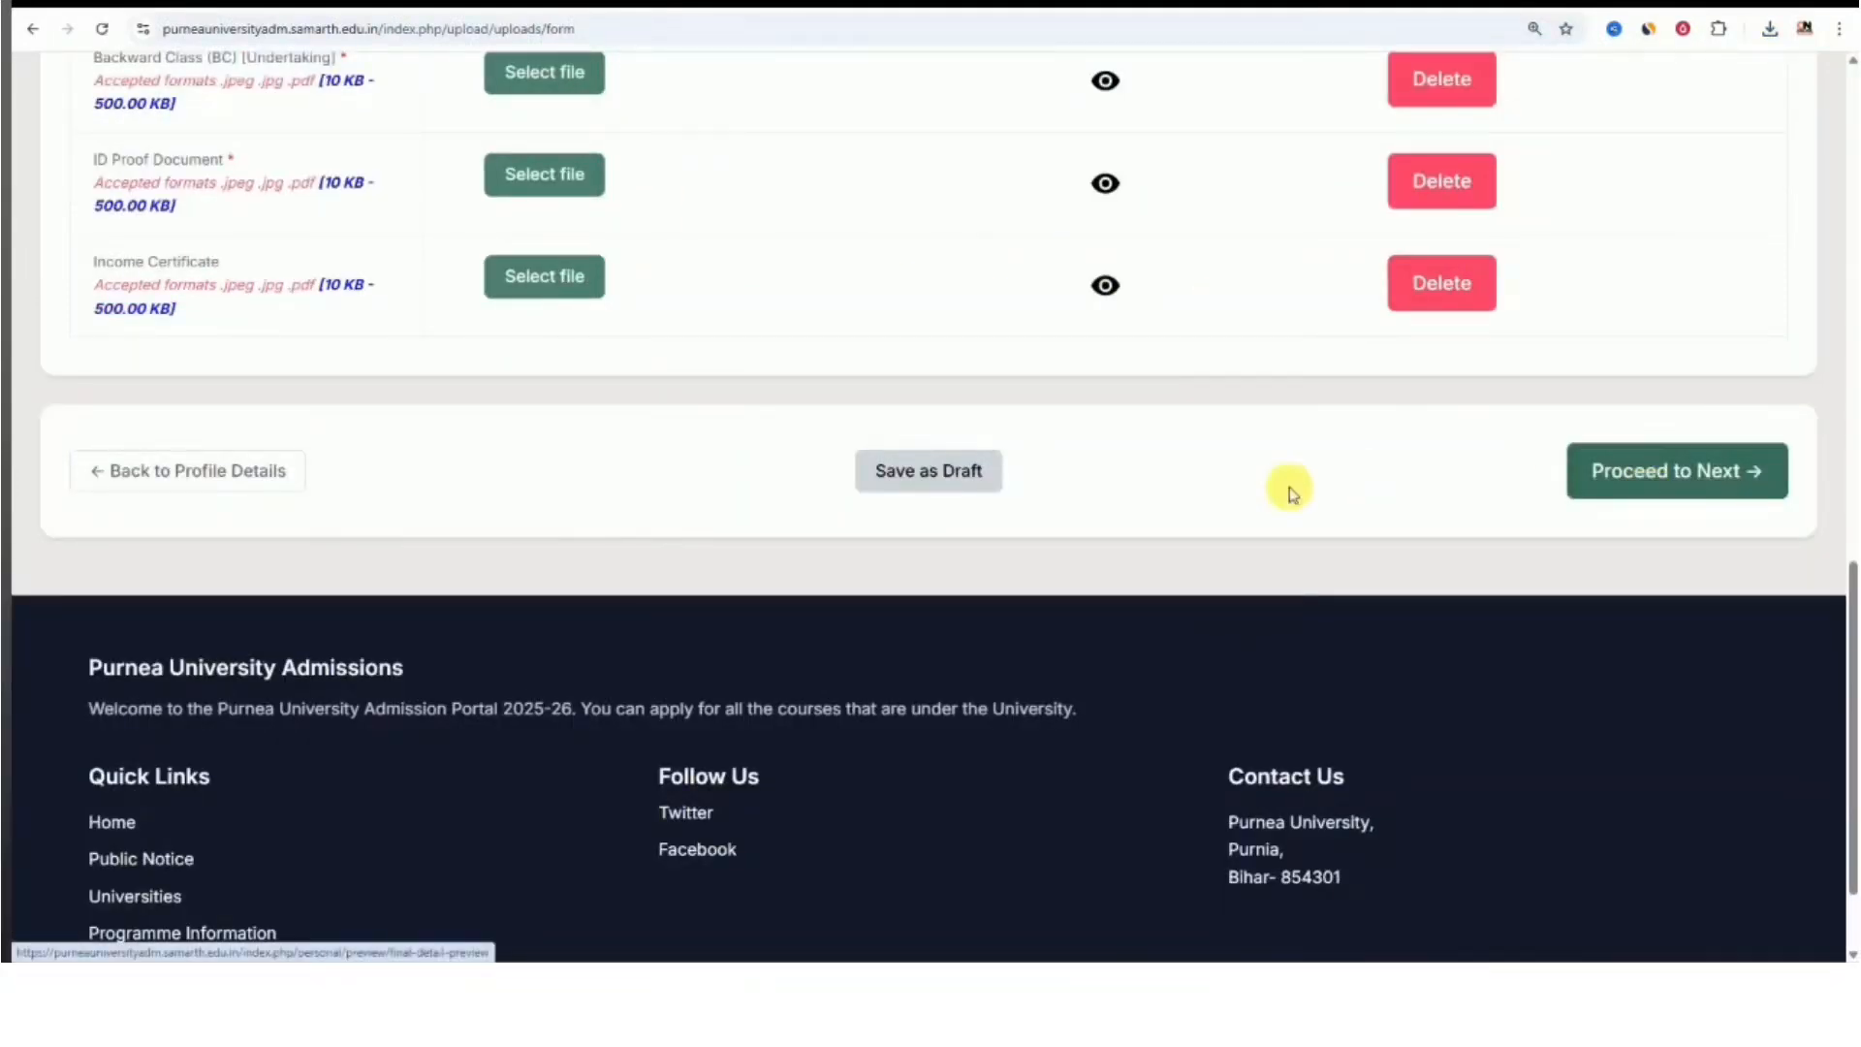
From the profile preview, Submit and Lock with the declaration ticked and confirmed
left_click(1641, 470)
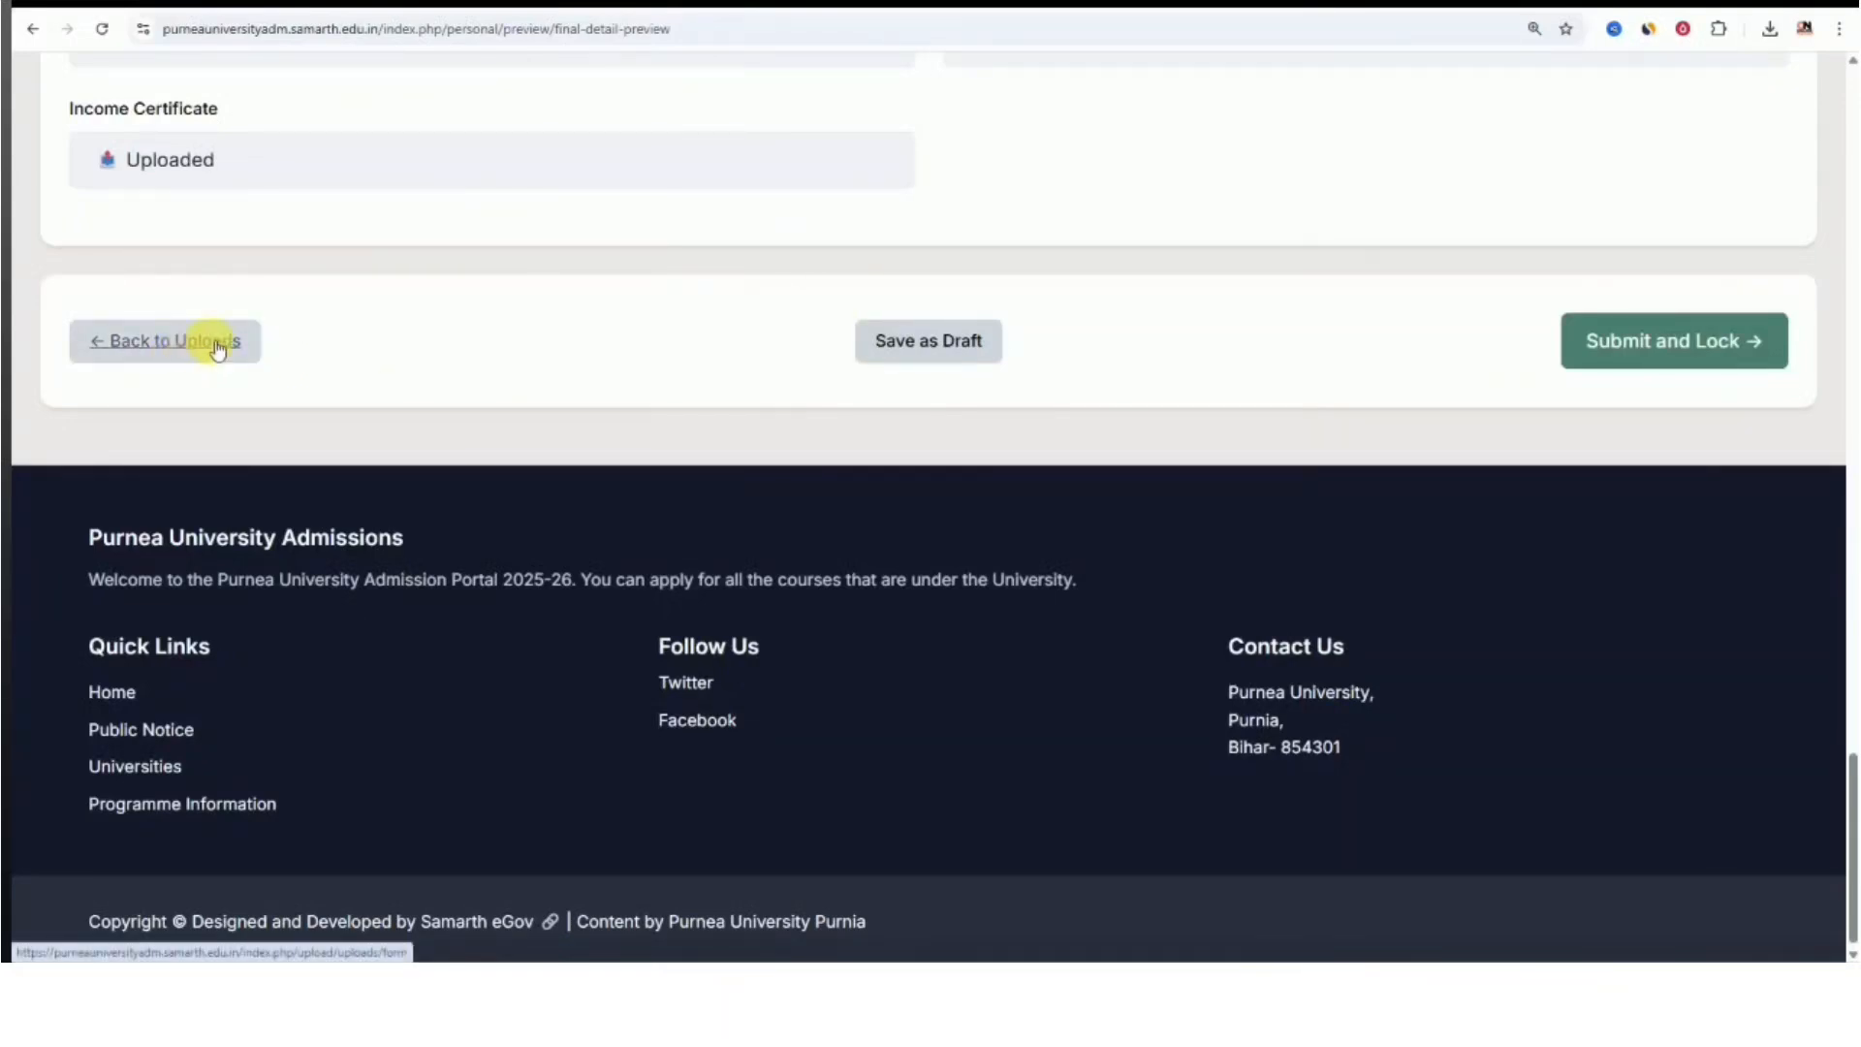
left_click(1649, 351)
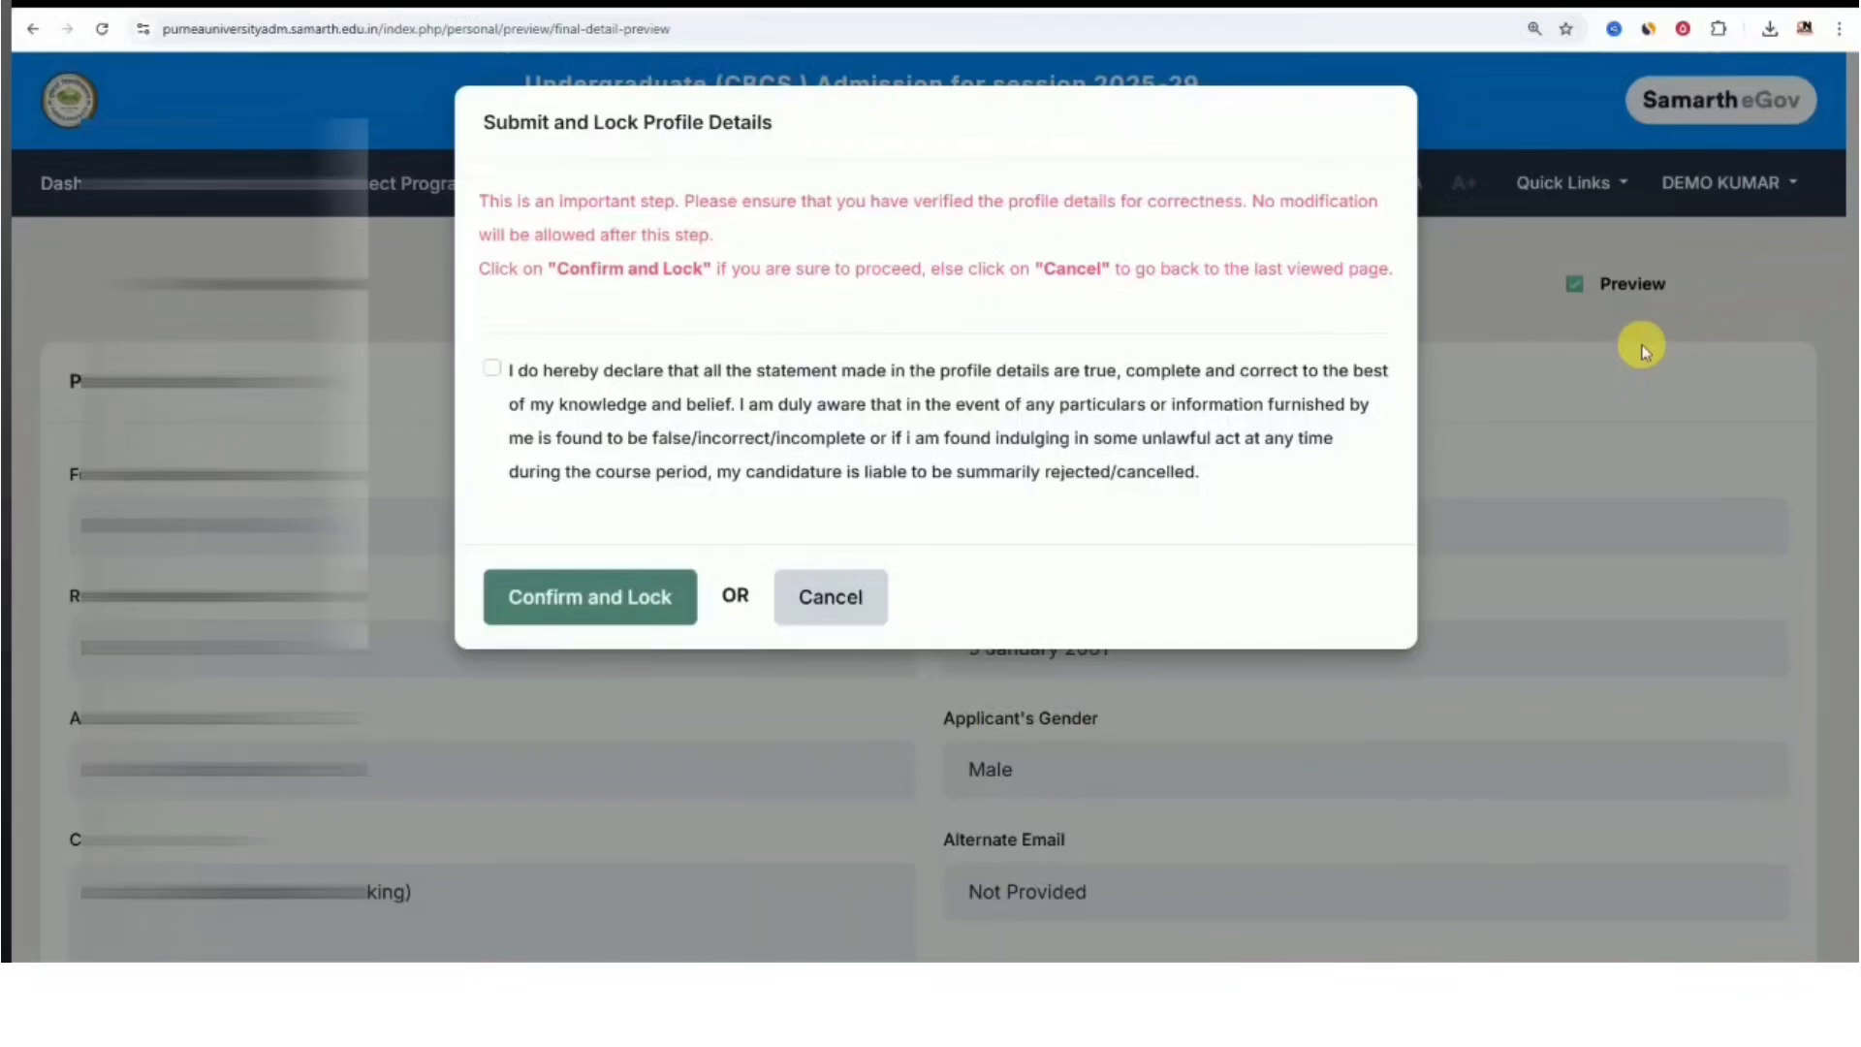
left_click(618, 609)
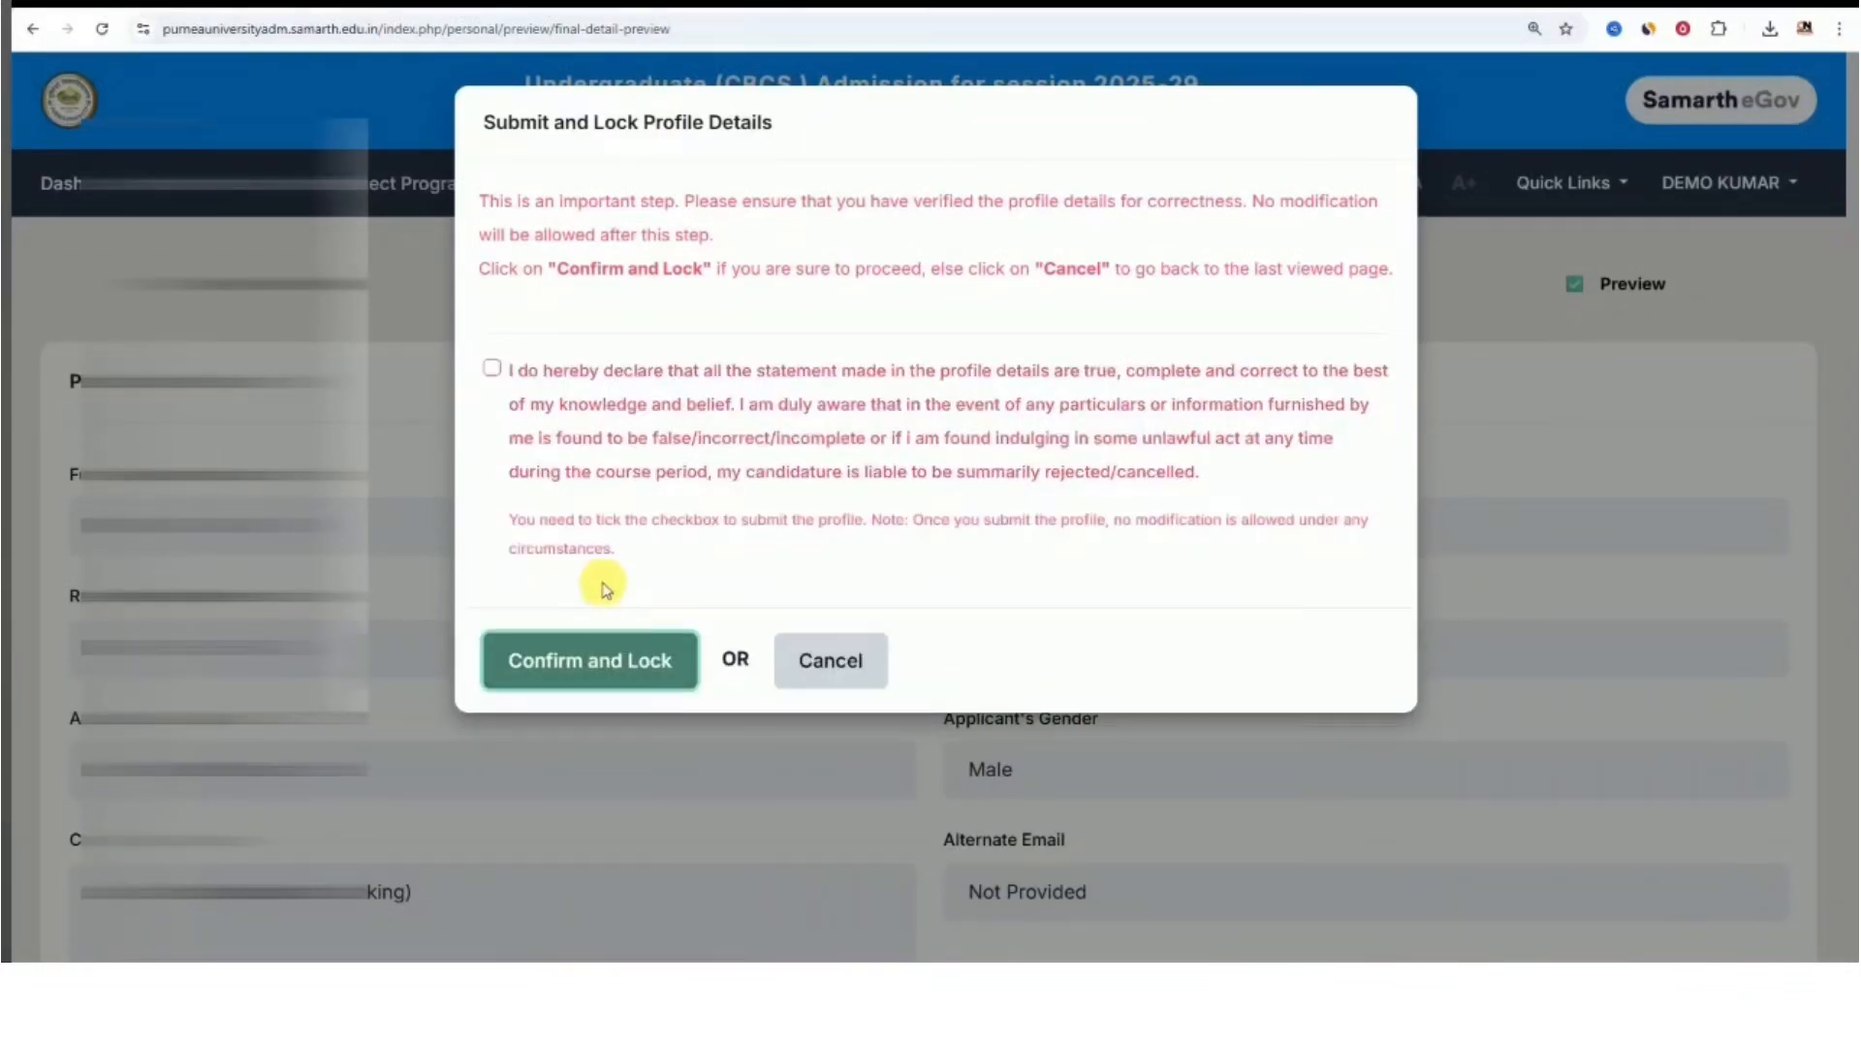
left_click(491, 368)
left_click(552, 596)
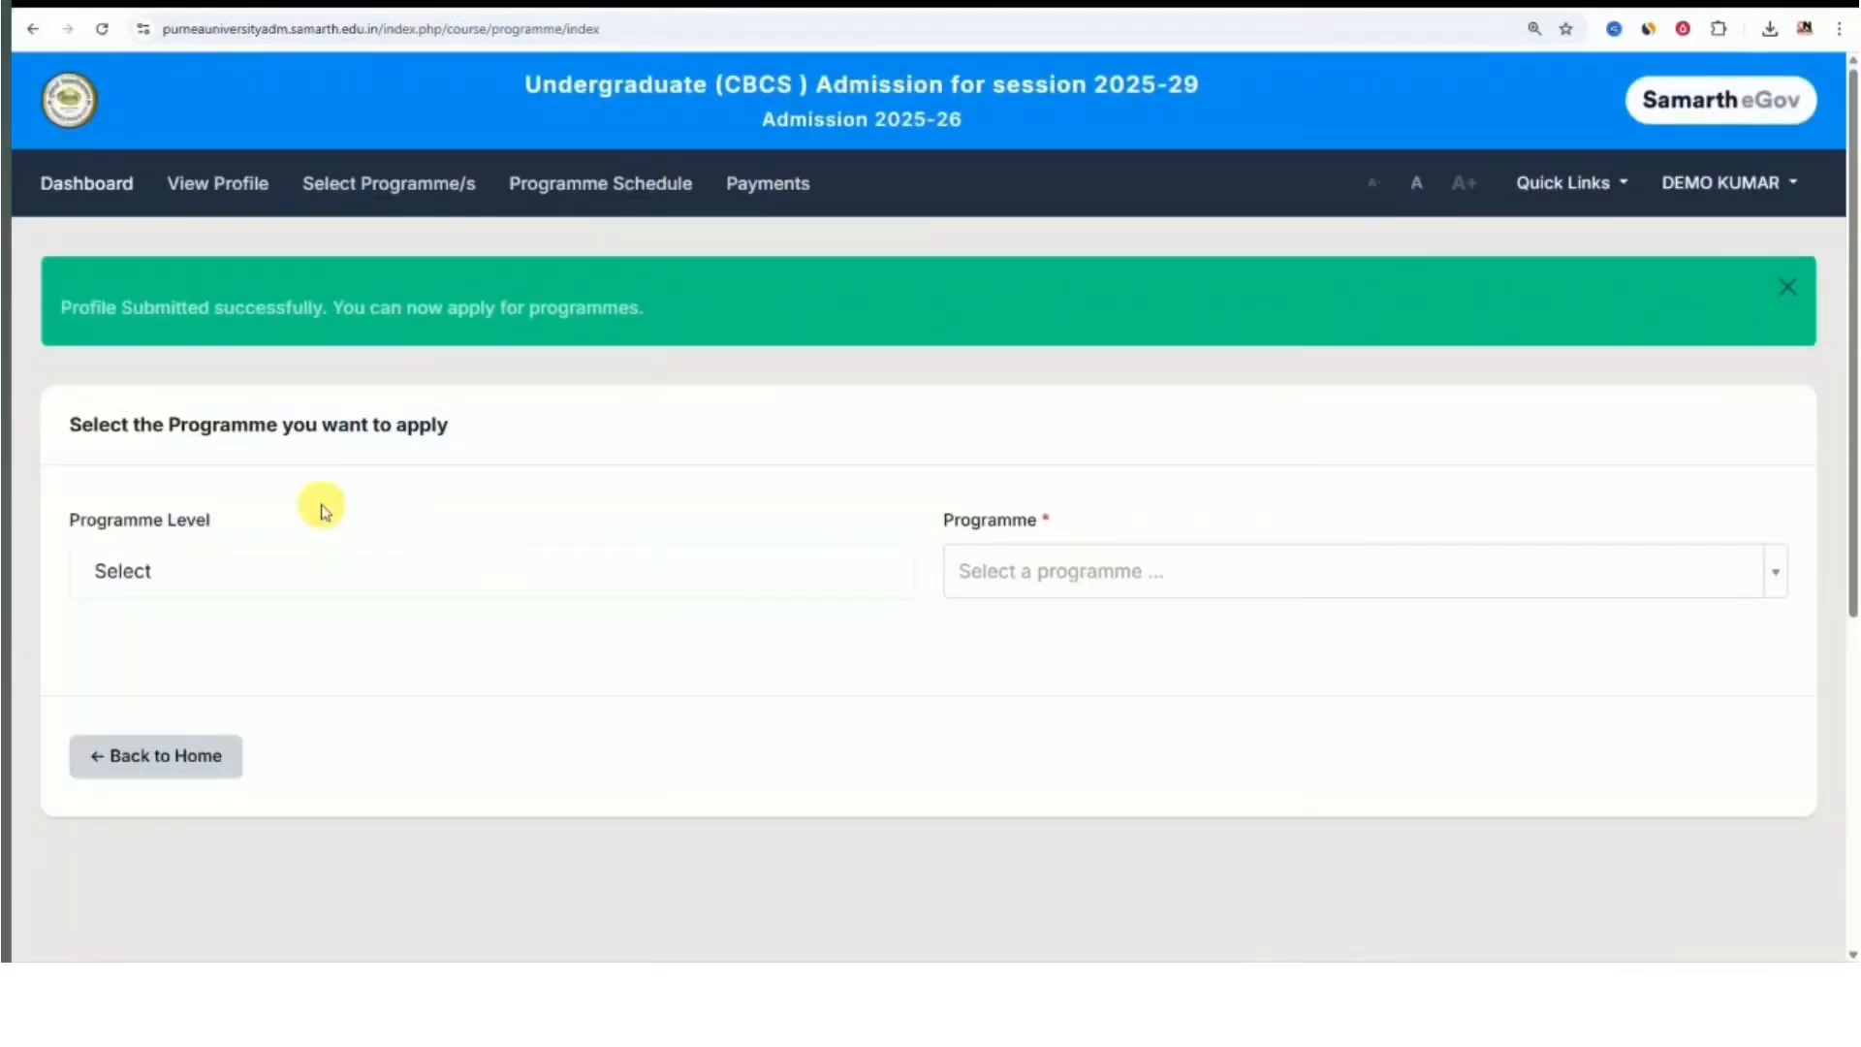
Select Bachelor (Under-Graduate Programmes), the Bachelor of Arts programme and History as the subject
left_click(279, 562)
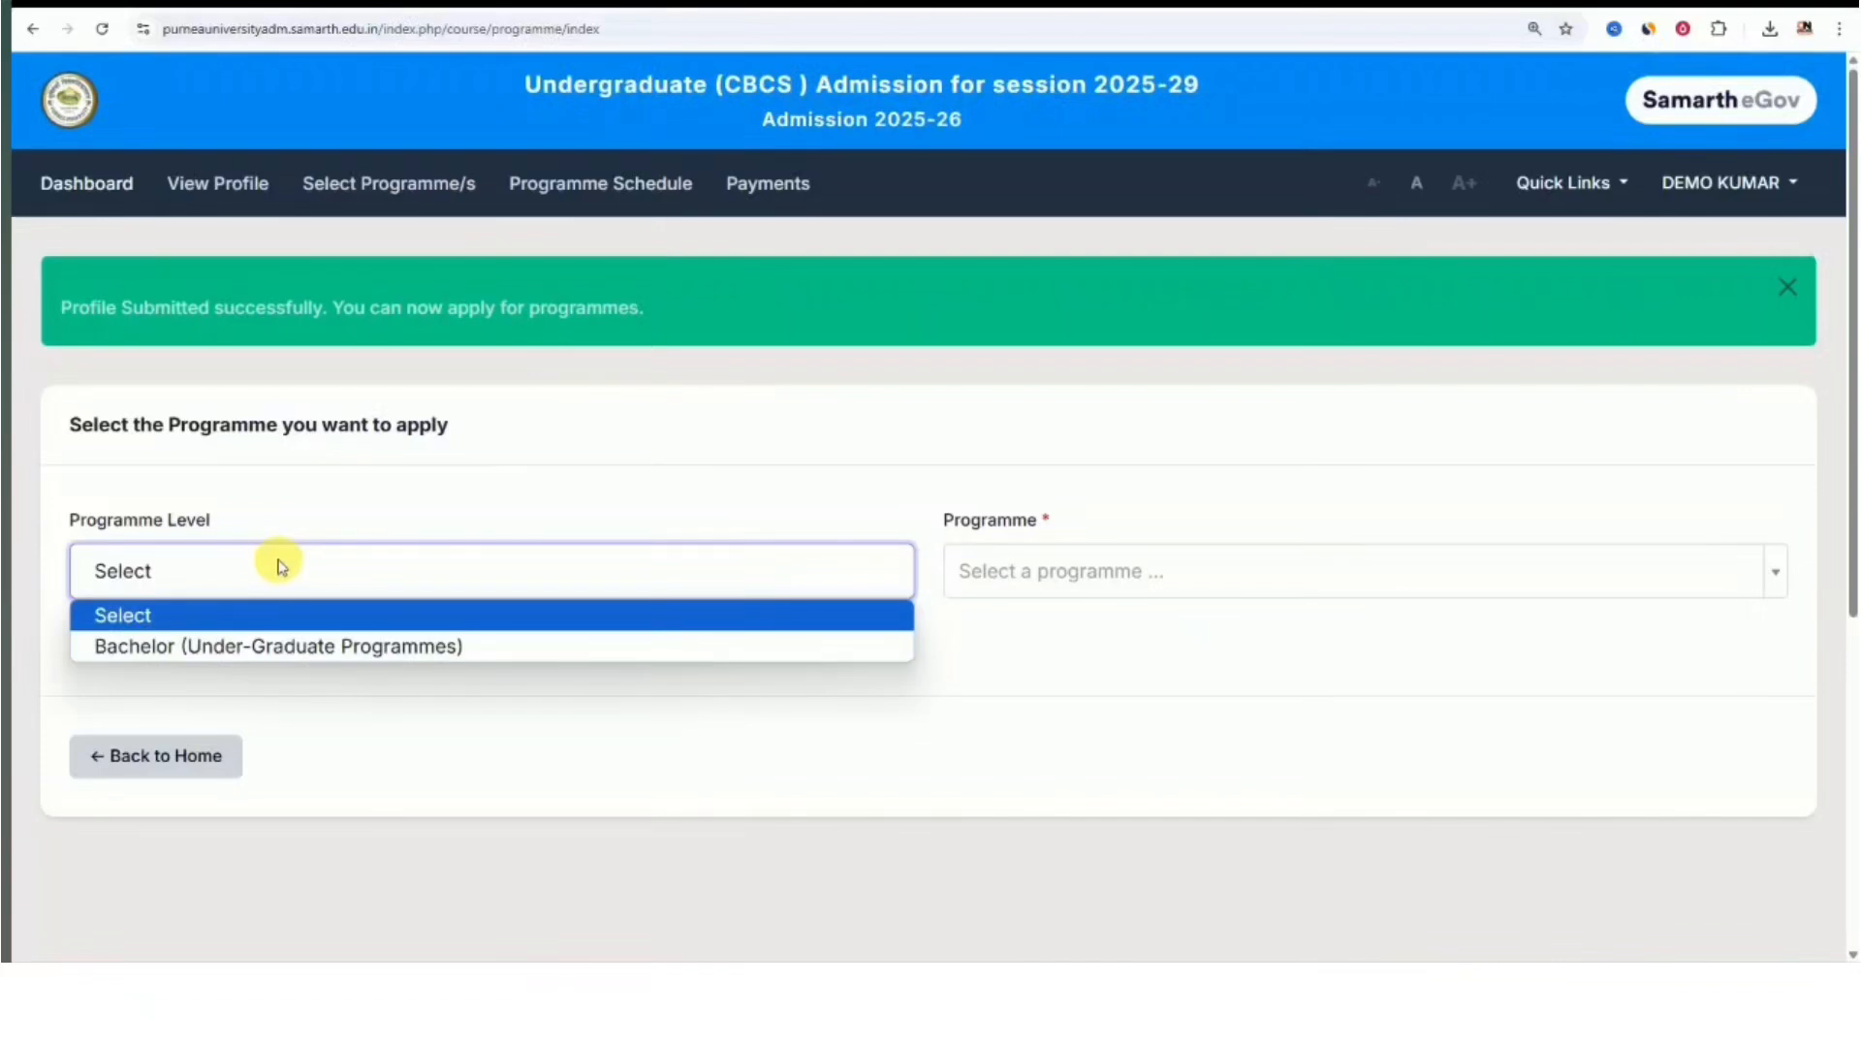
left_click(219, 651)
left_click(1090, 591)
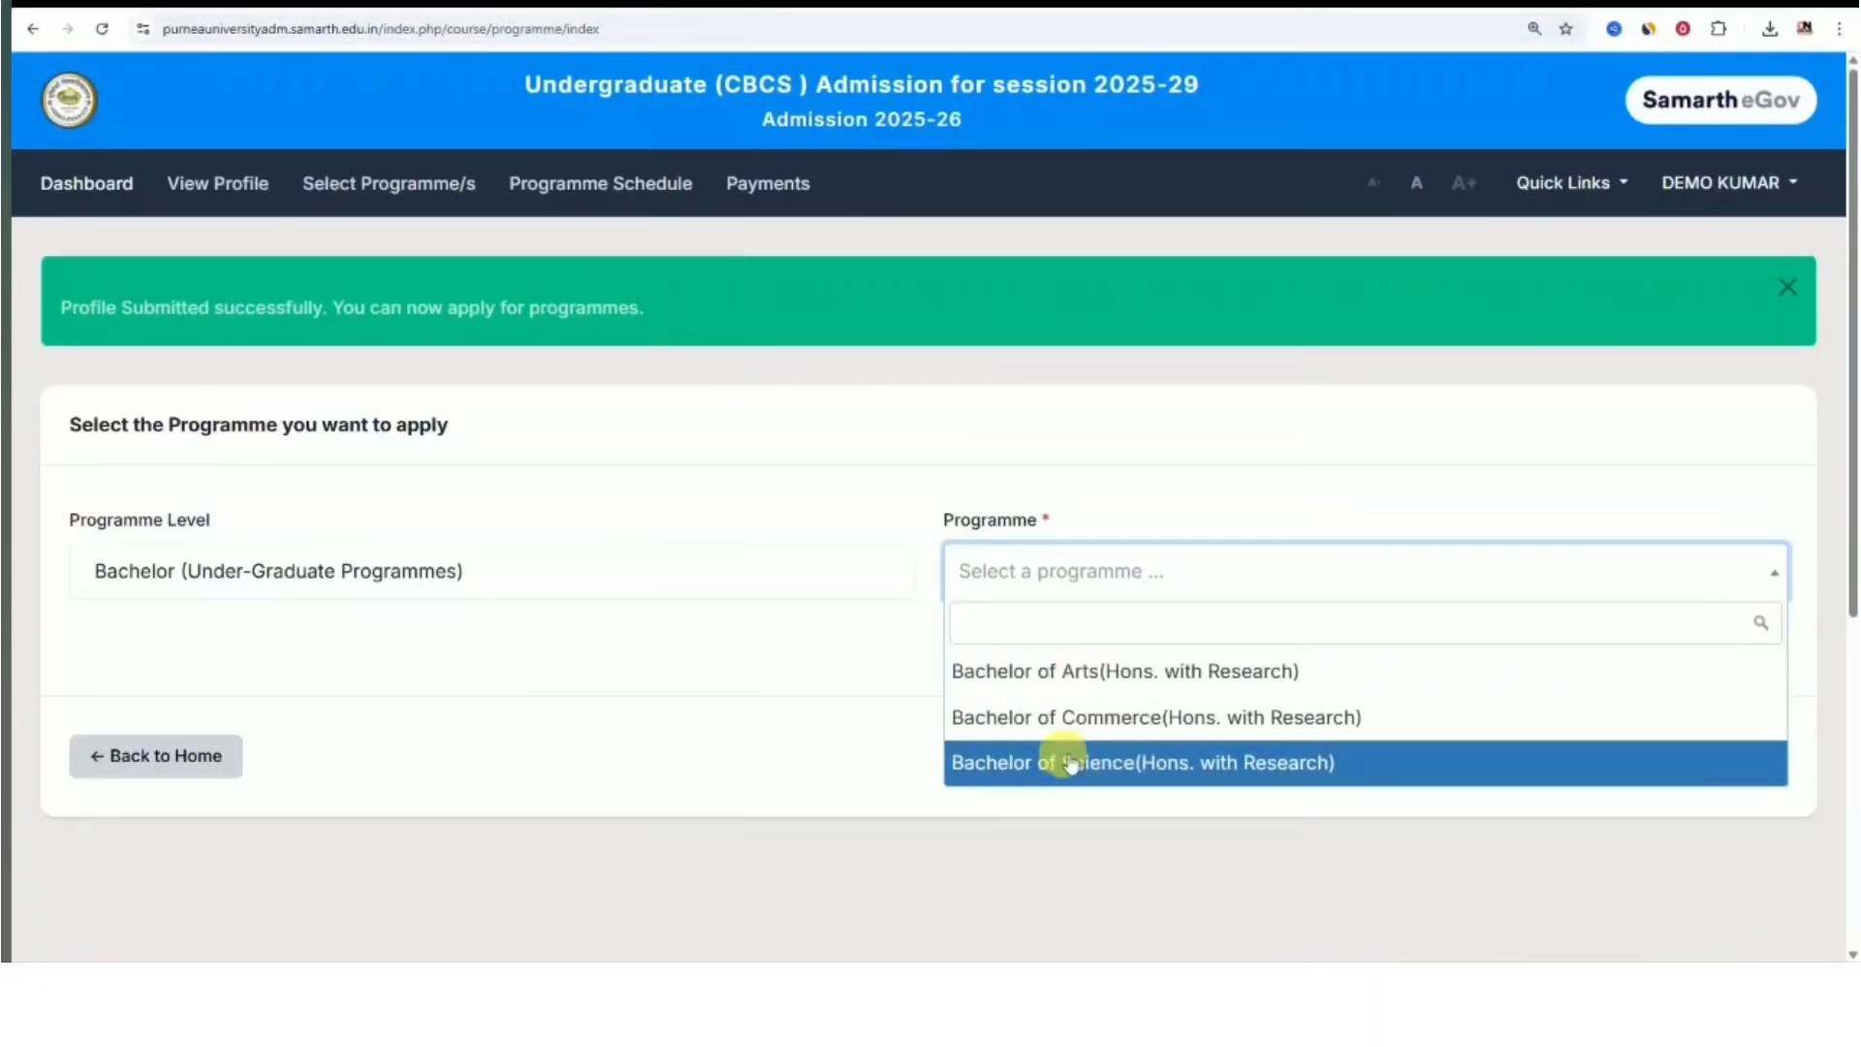
left_click(1081, 692)
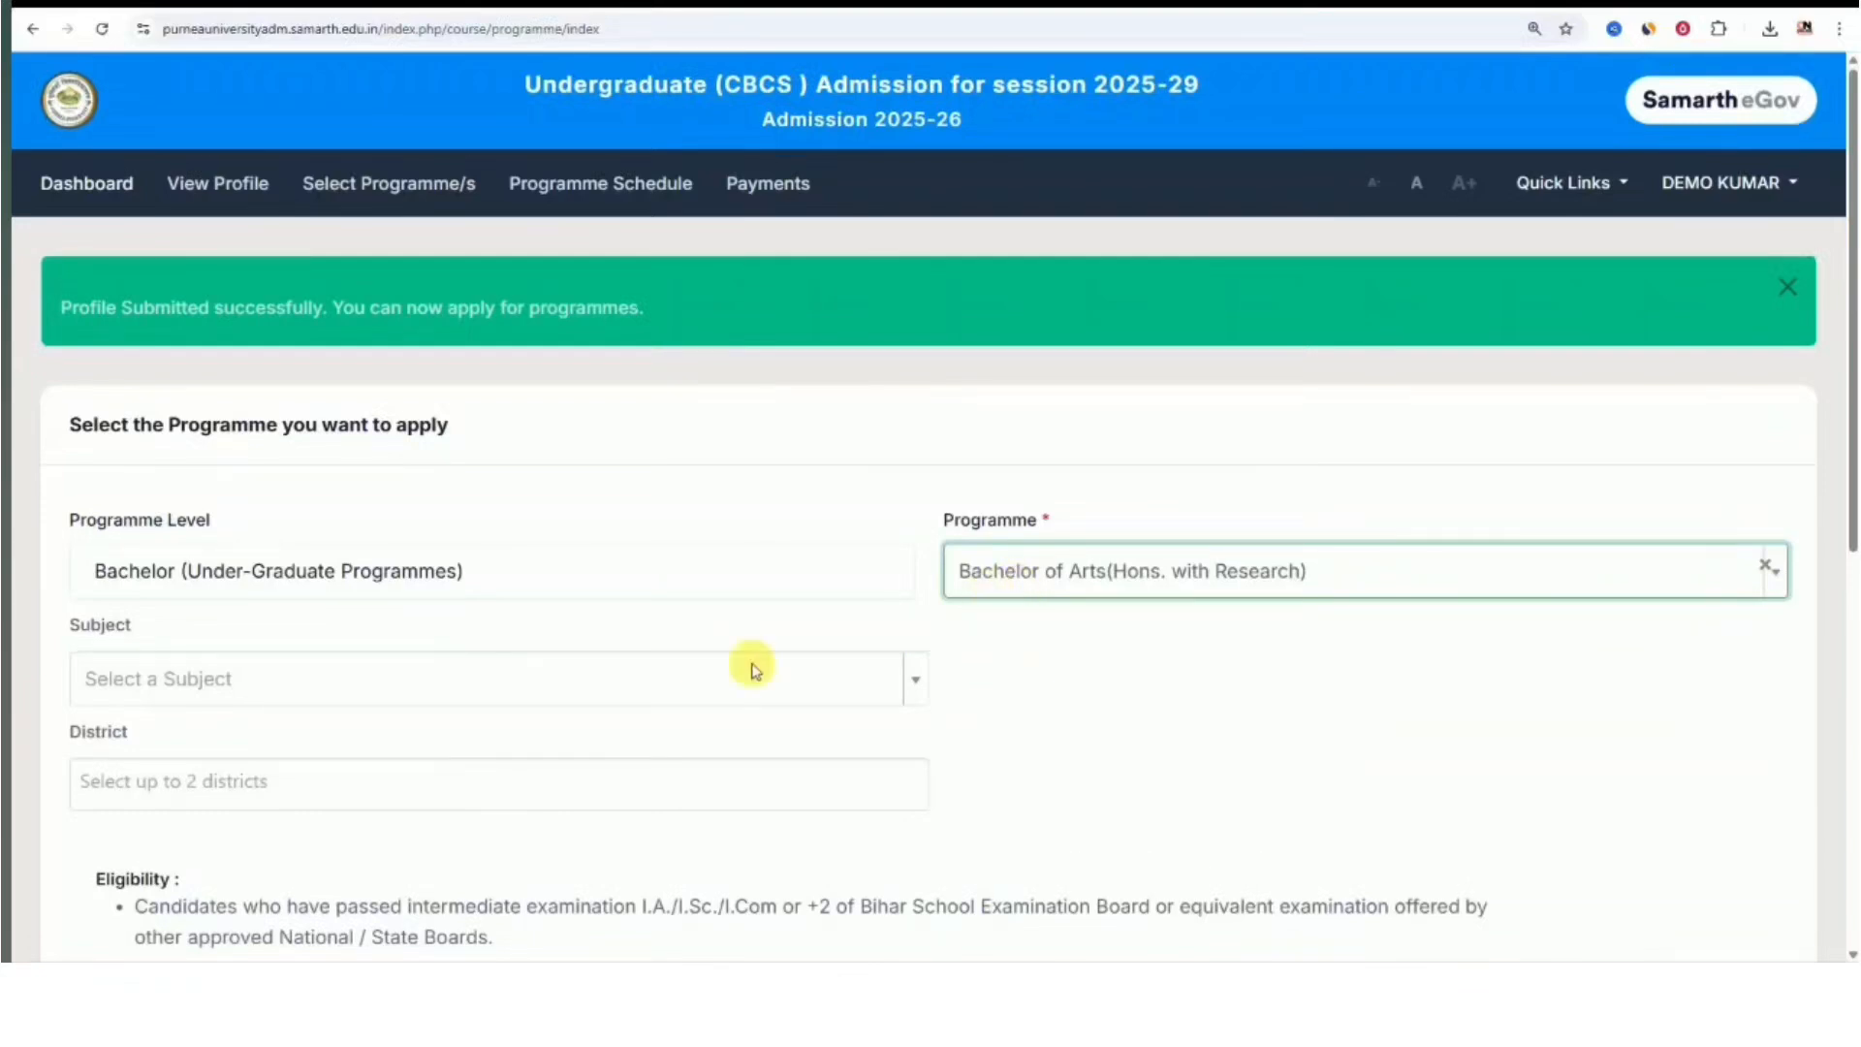
left_click(431, 680)
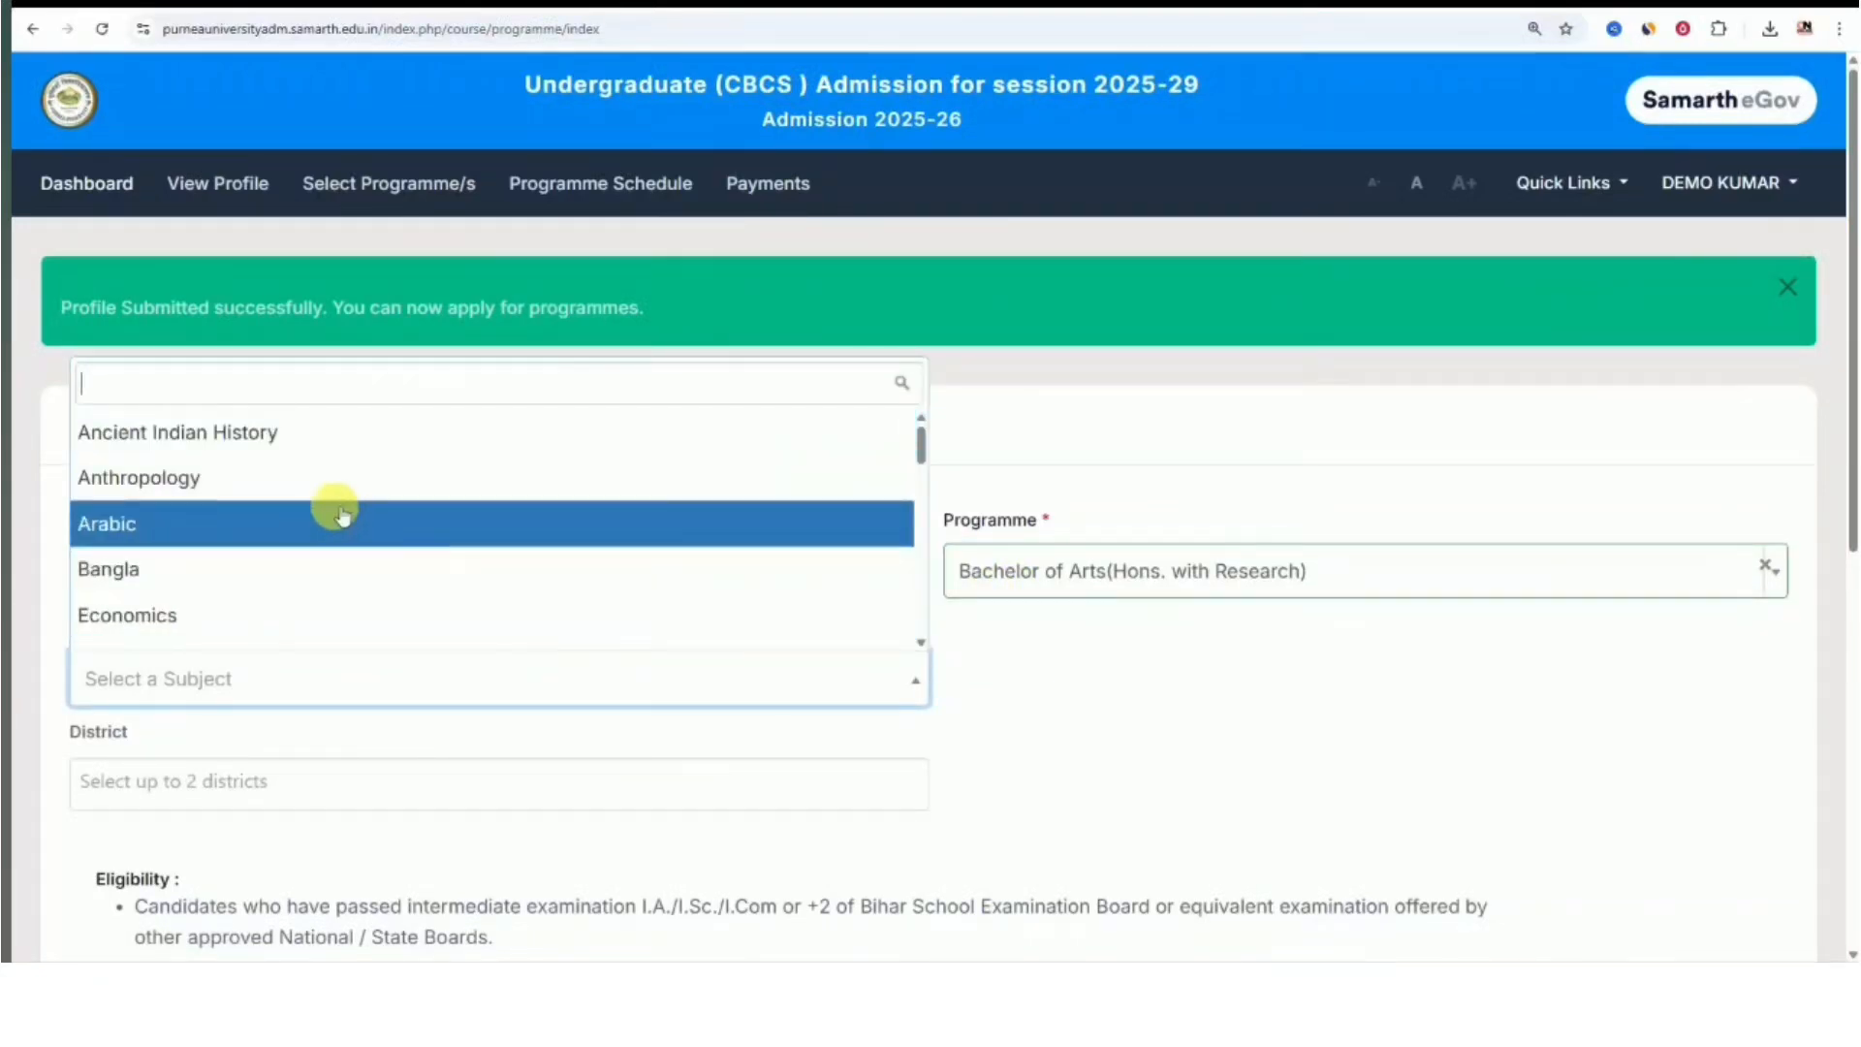
scroll(333, 498, "down", 3)
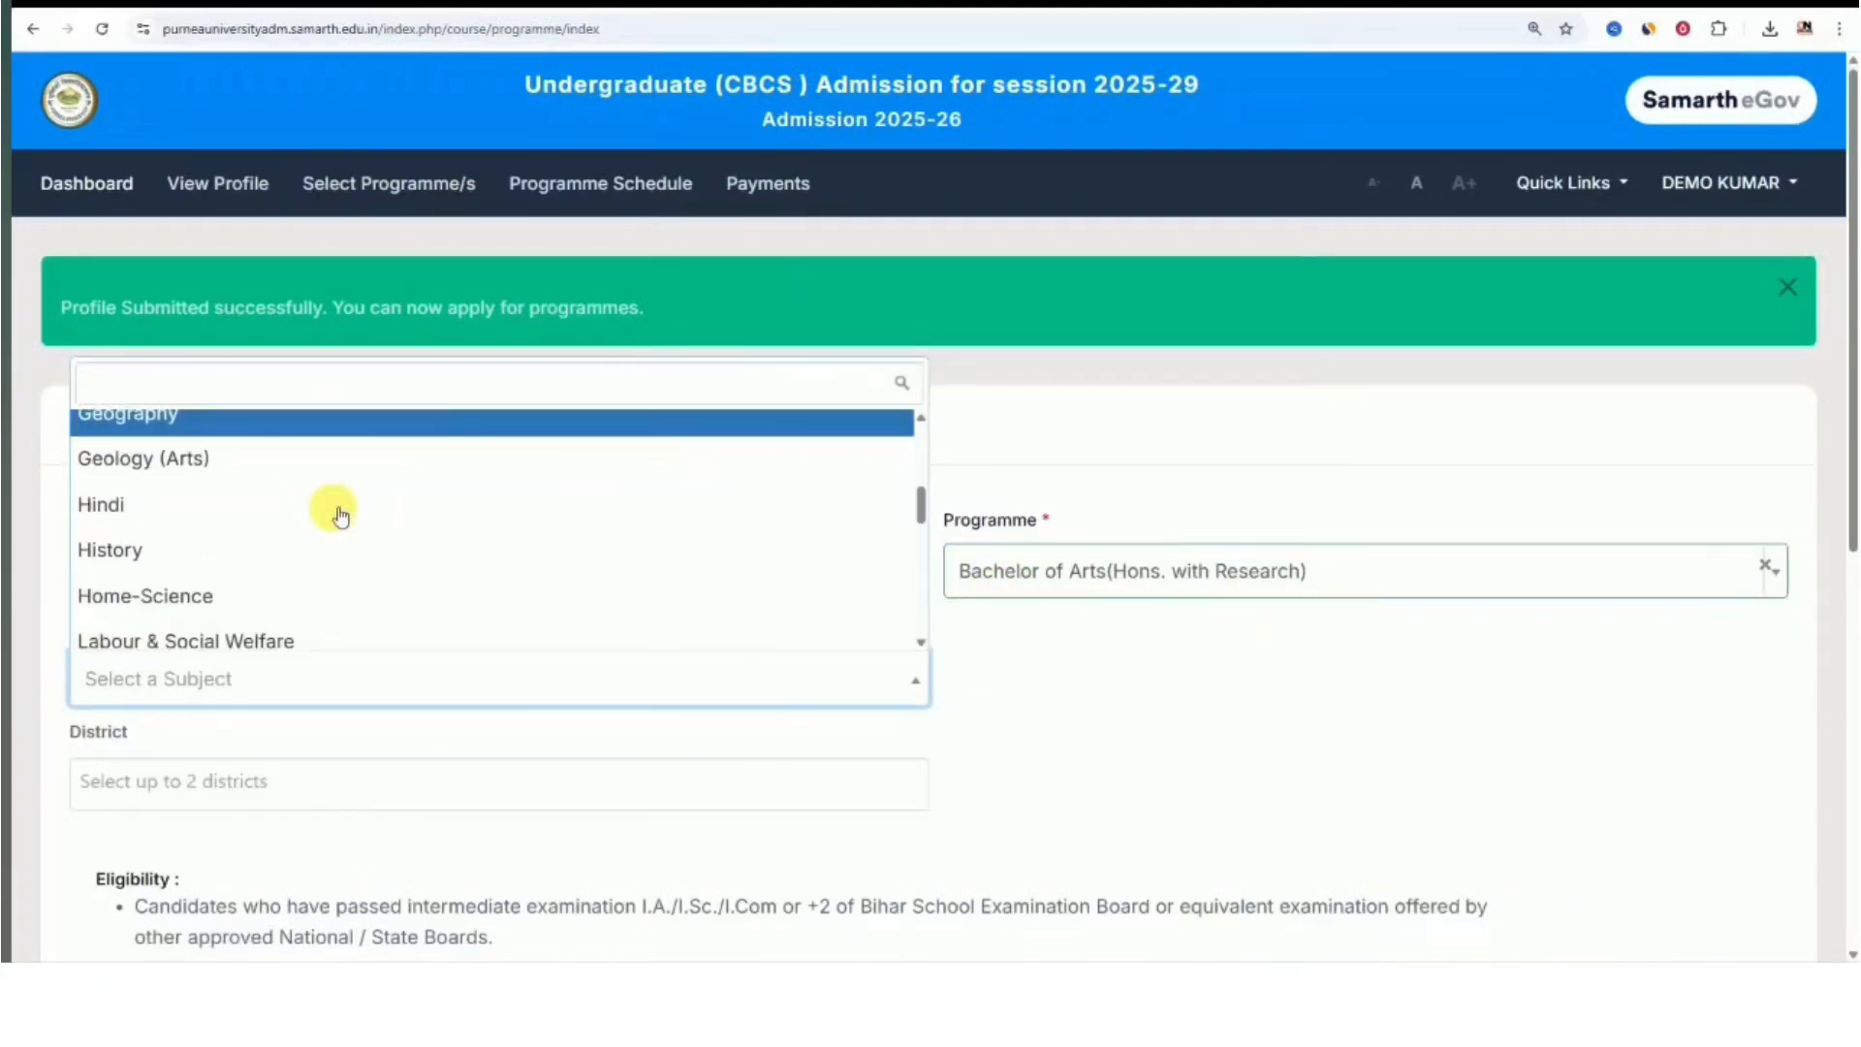
left_click(299, 549)
Add Purnia and then Katihar as districts to list the 19 colleges
left_click(300, 782)
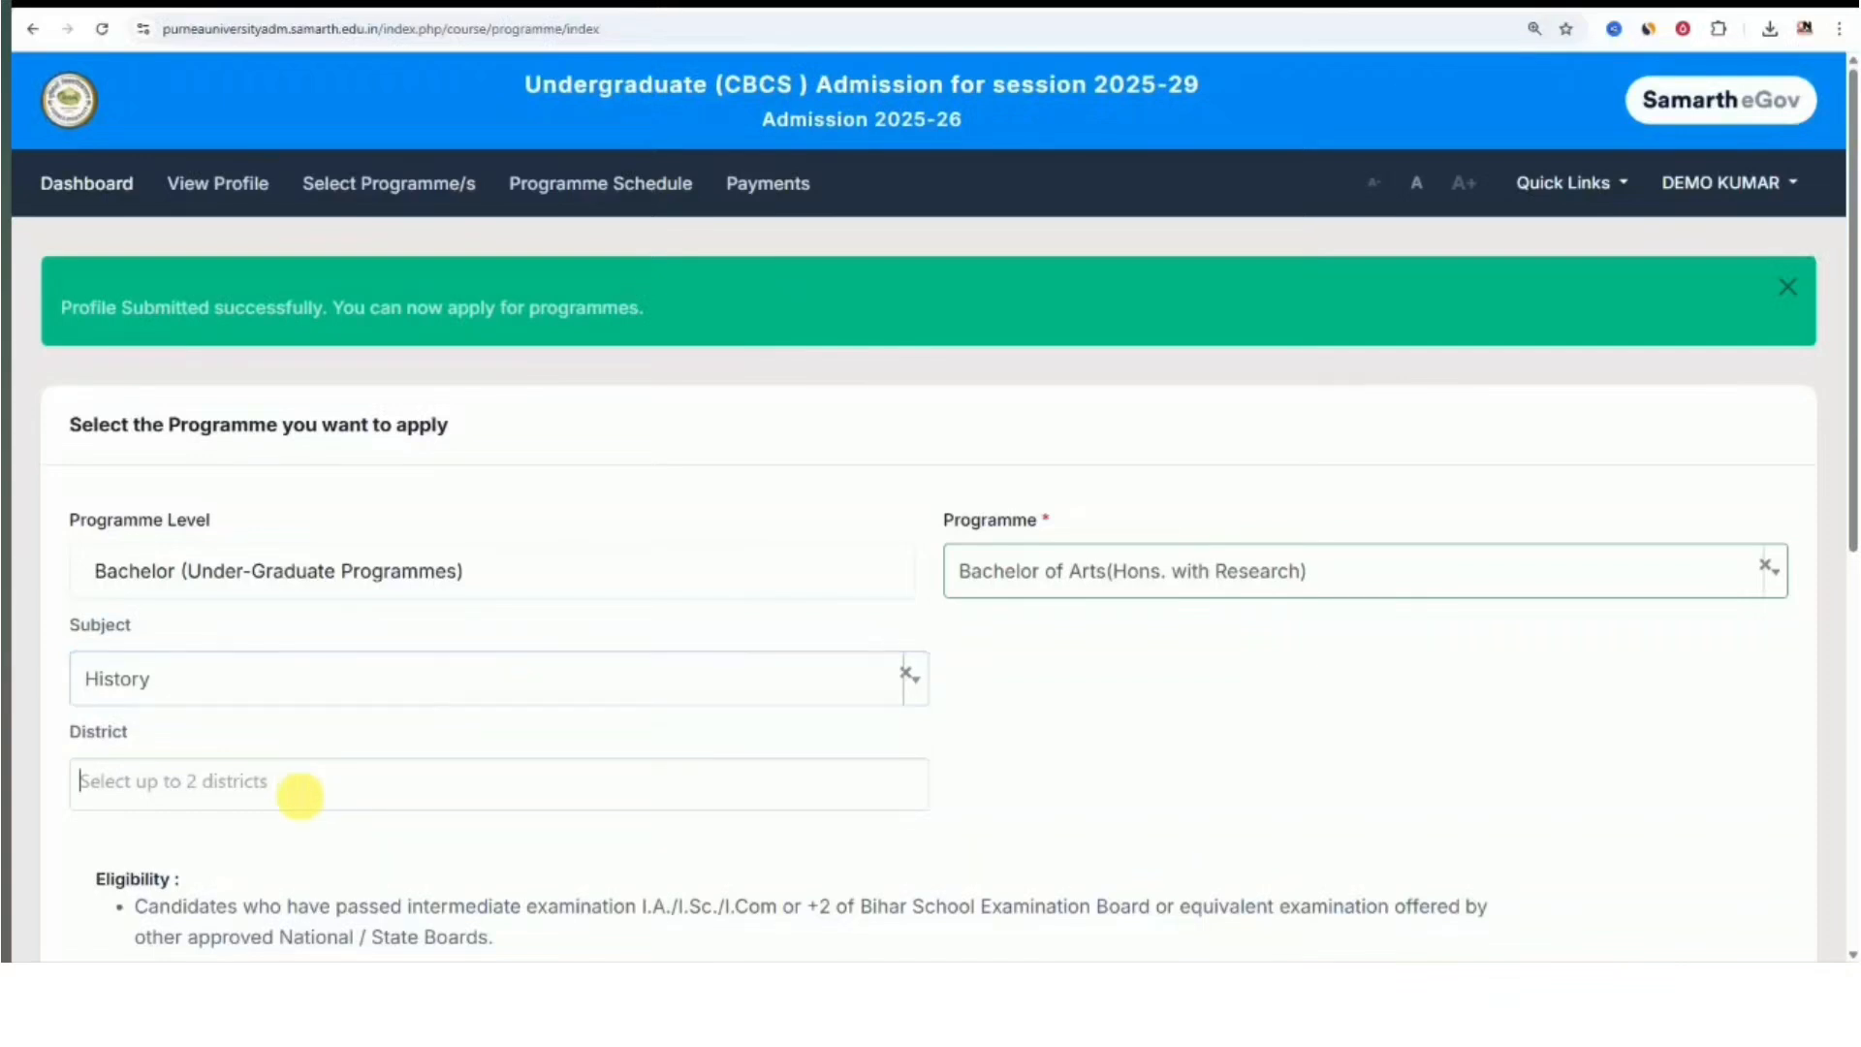
left_click(280, 647)
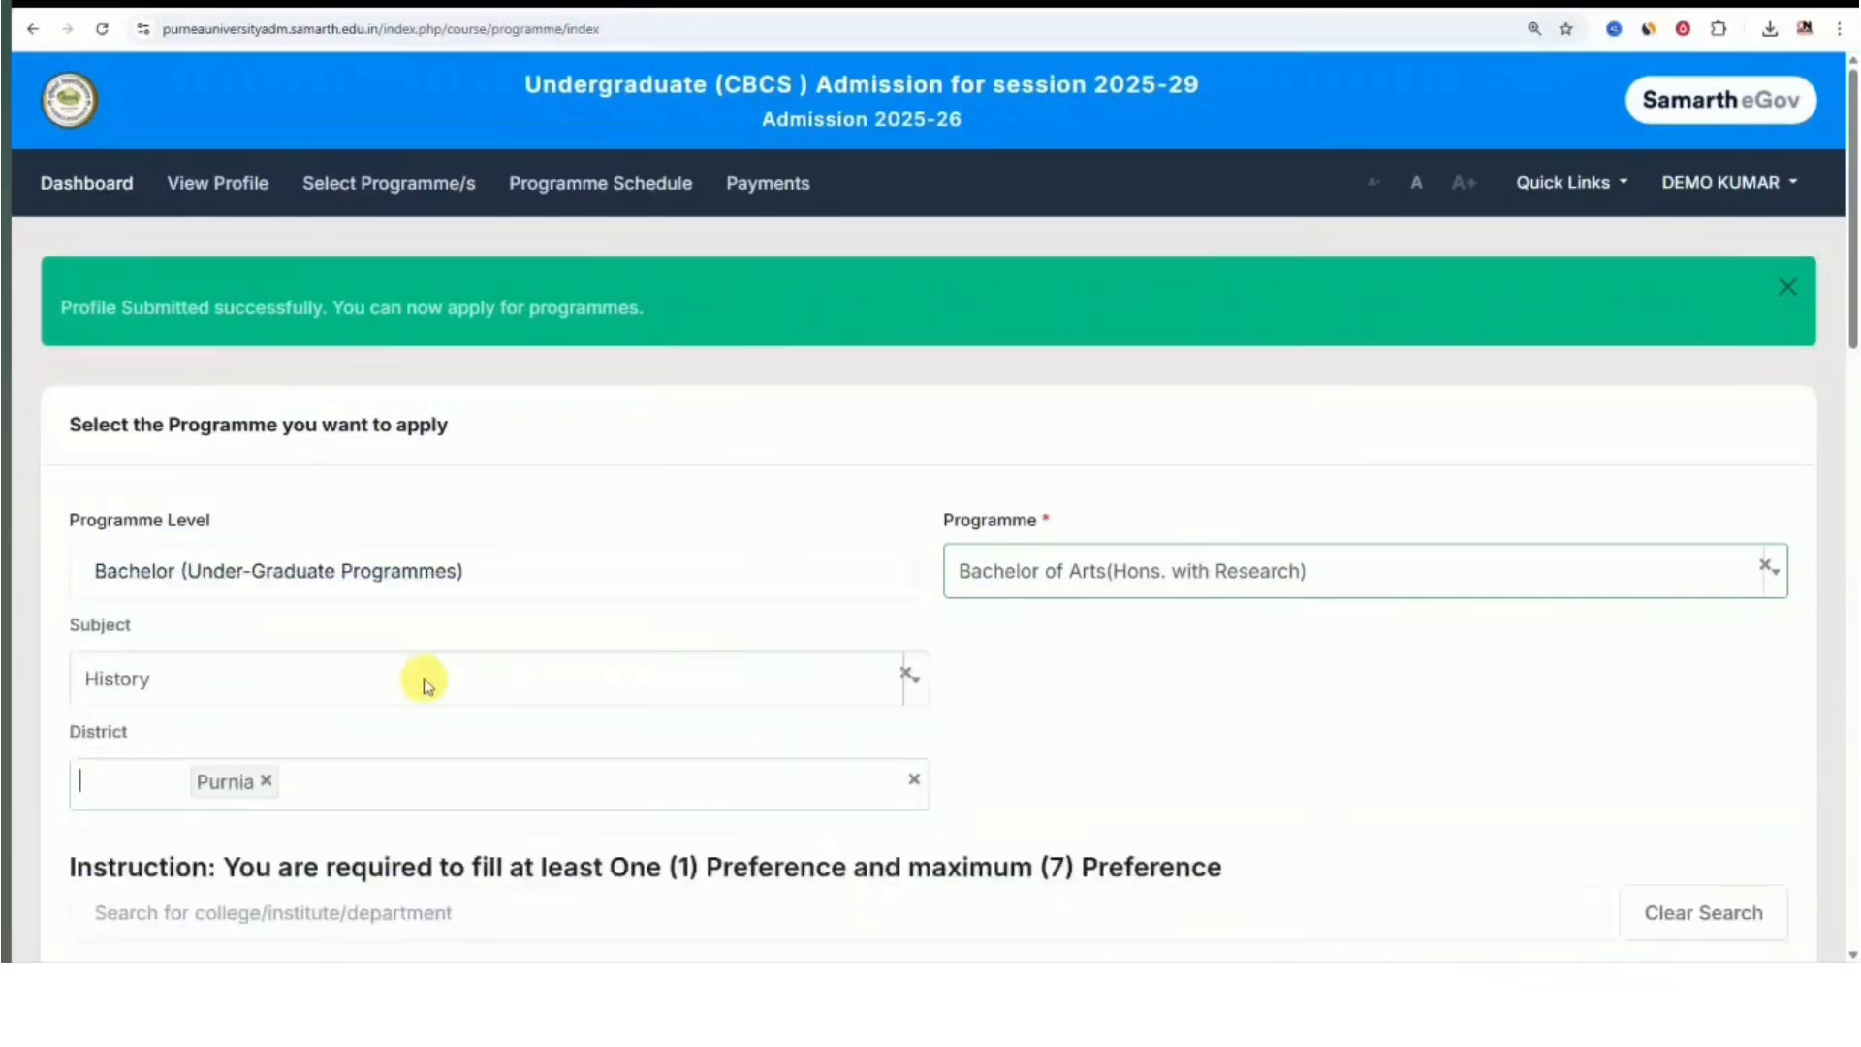
left_click(396, 781)
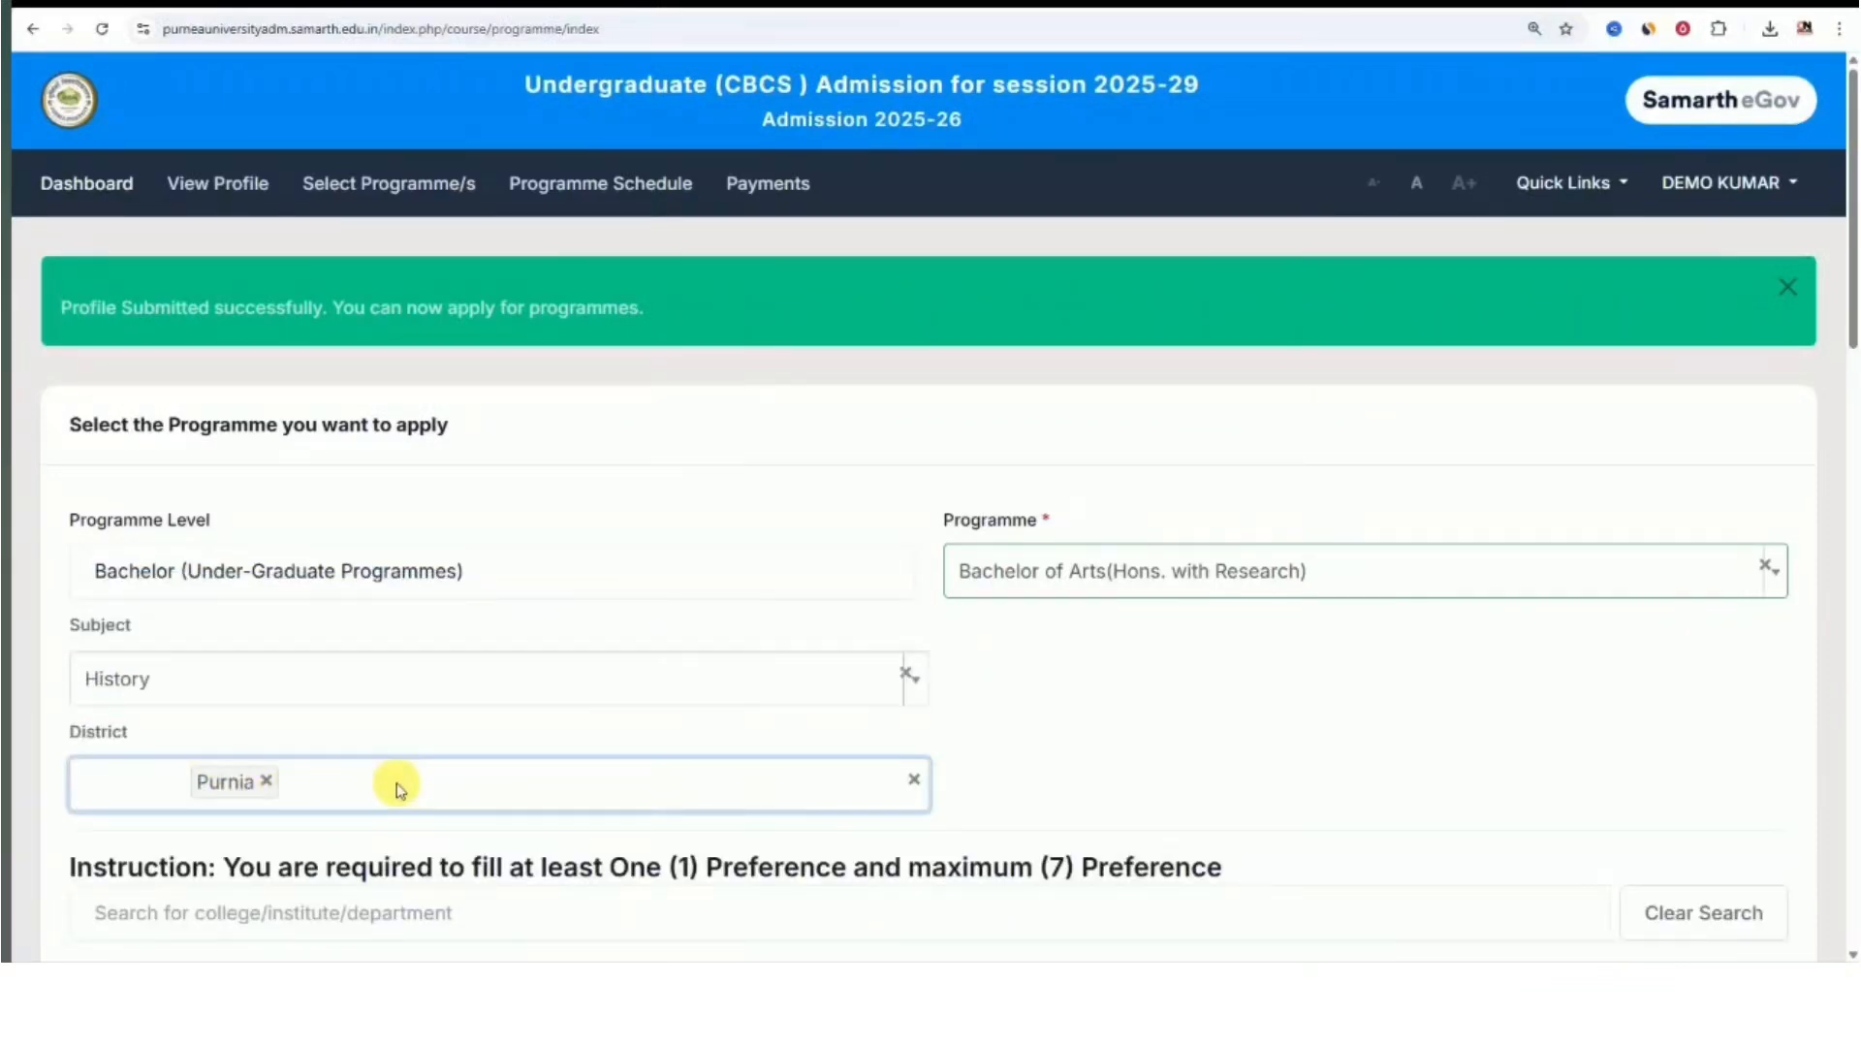
left_click(223, 706)
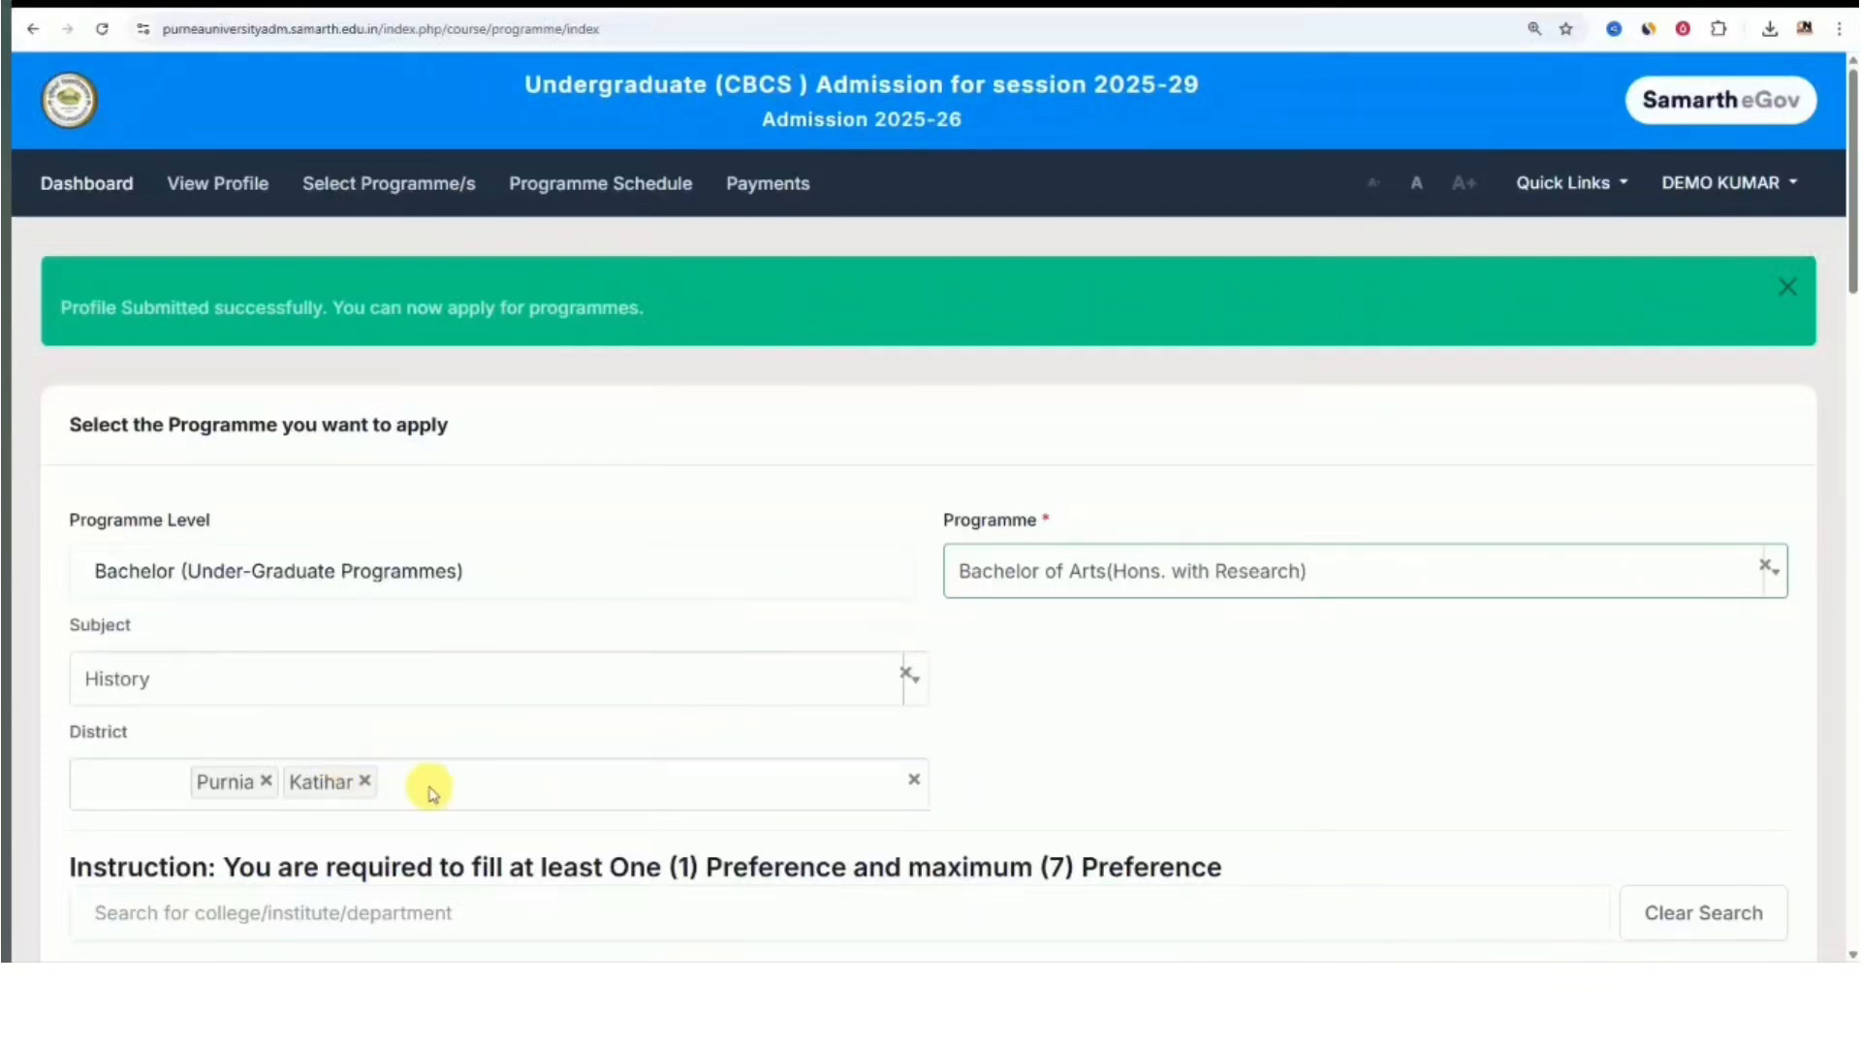
scroll(427, 694, "down", 2)
Rank D.S. College 1st, G.L.M. College 2nd, the Baisi college 3rd and the Dhamdaha college 7th
scroll(437, 679, "down", 2)
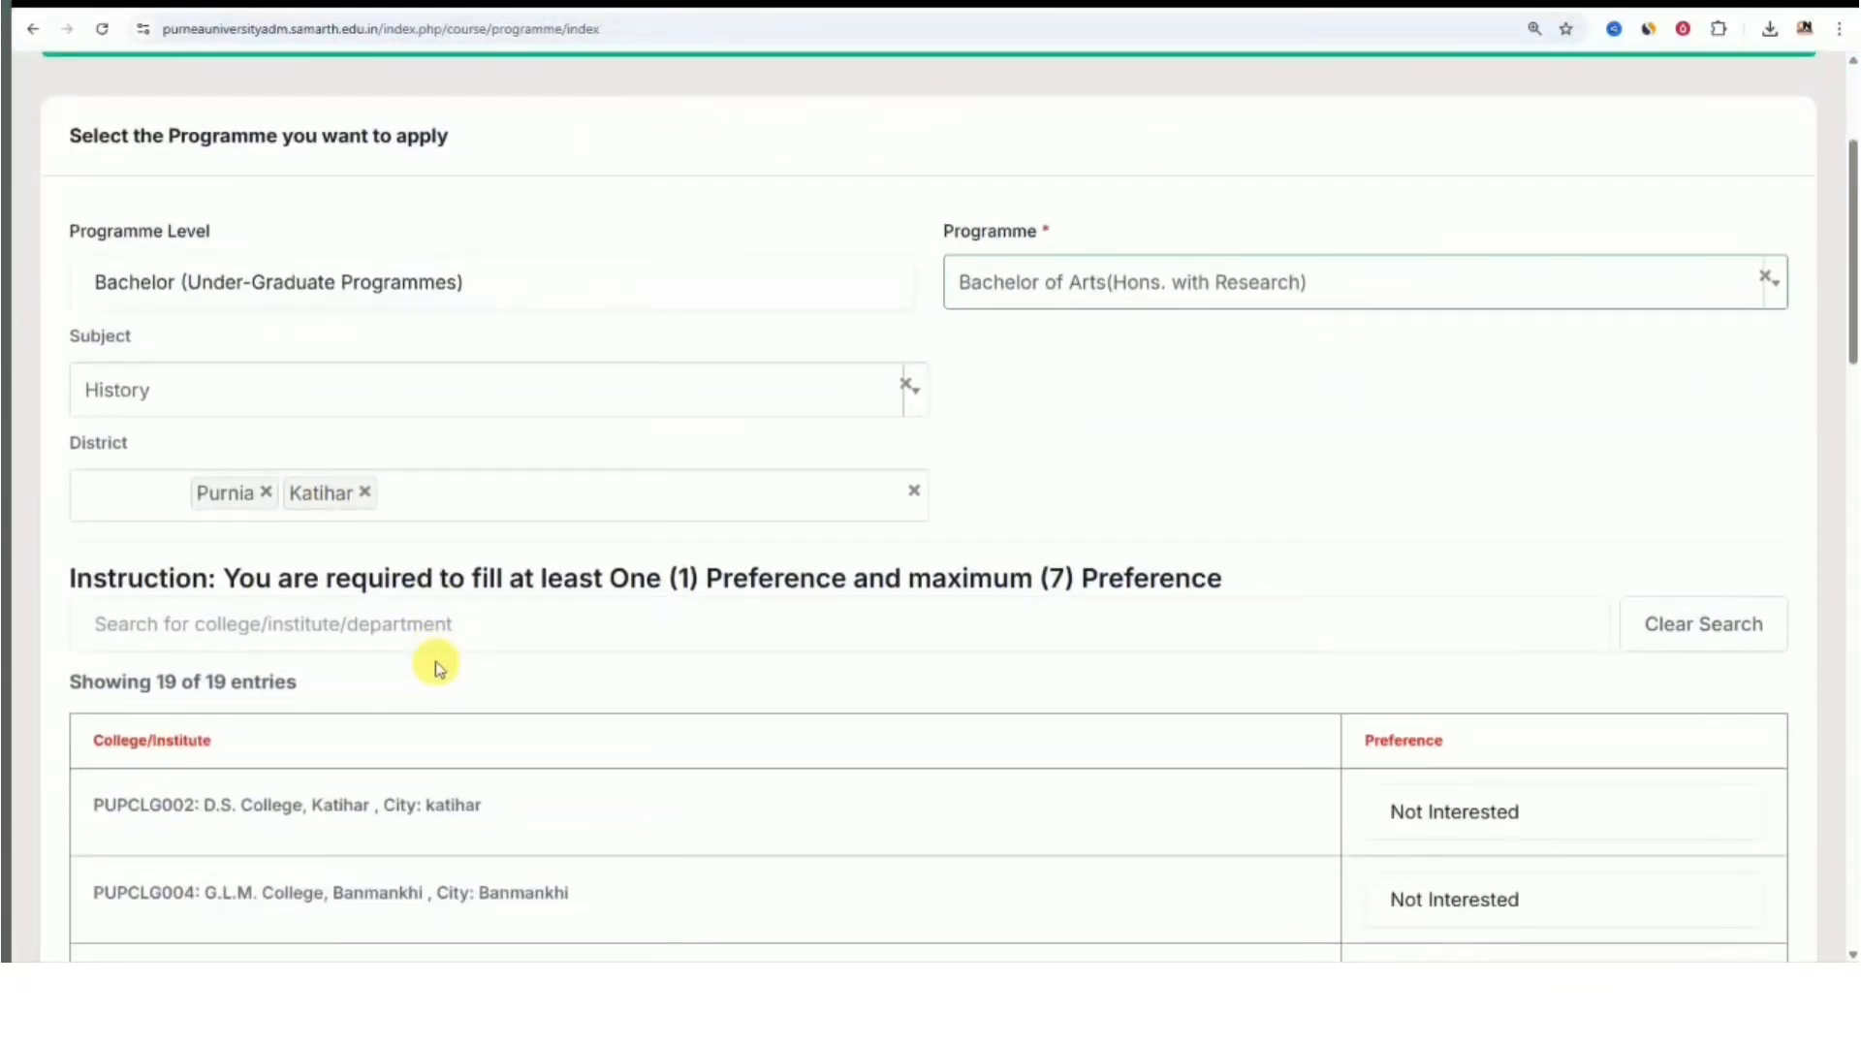
scroll(432, 668, "down", 1)
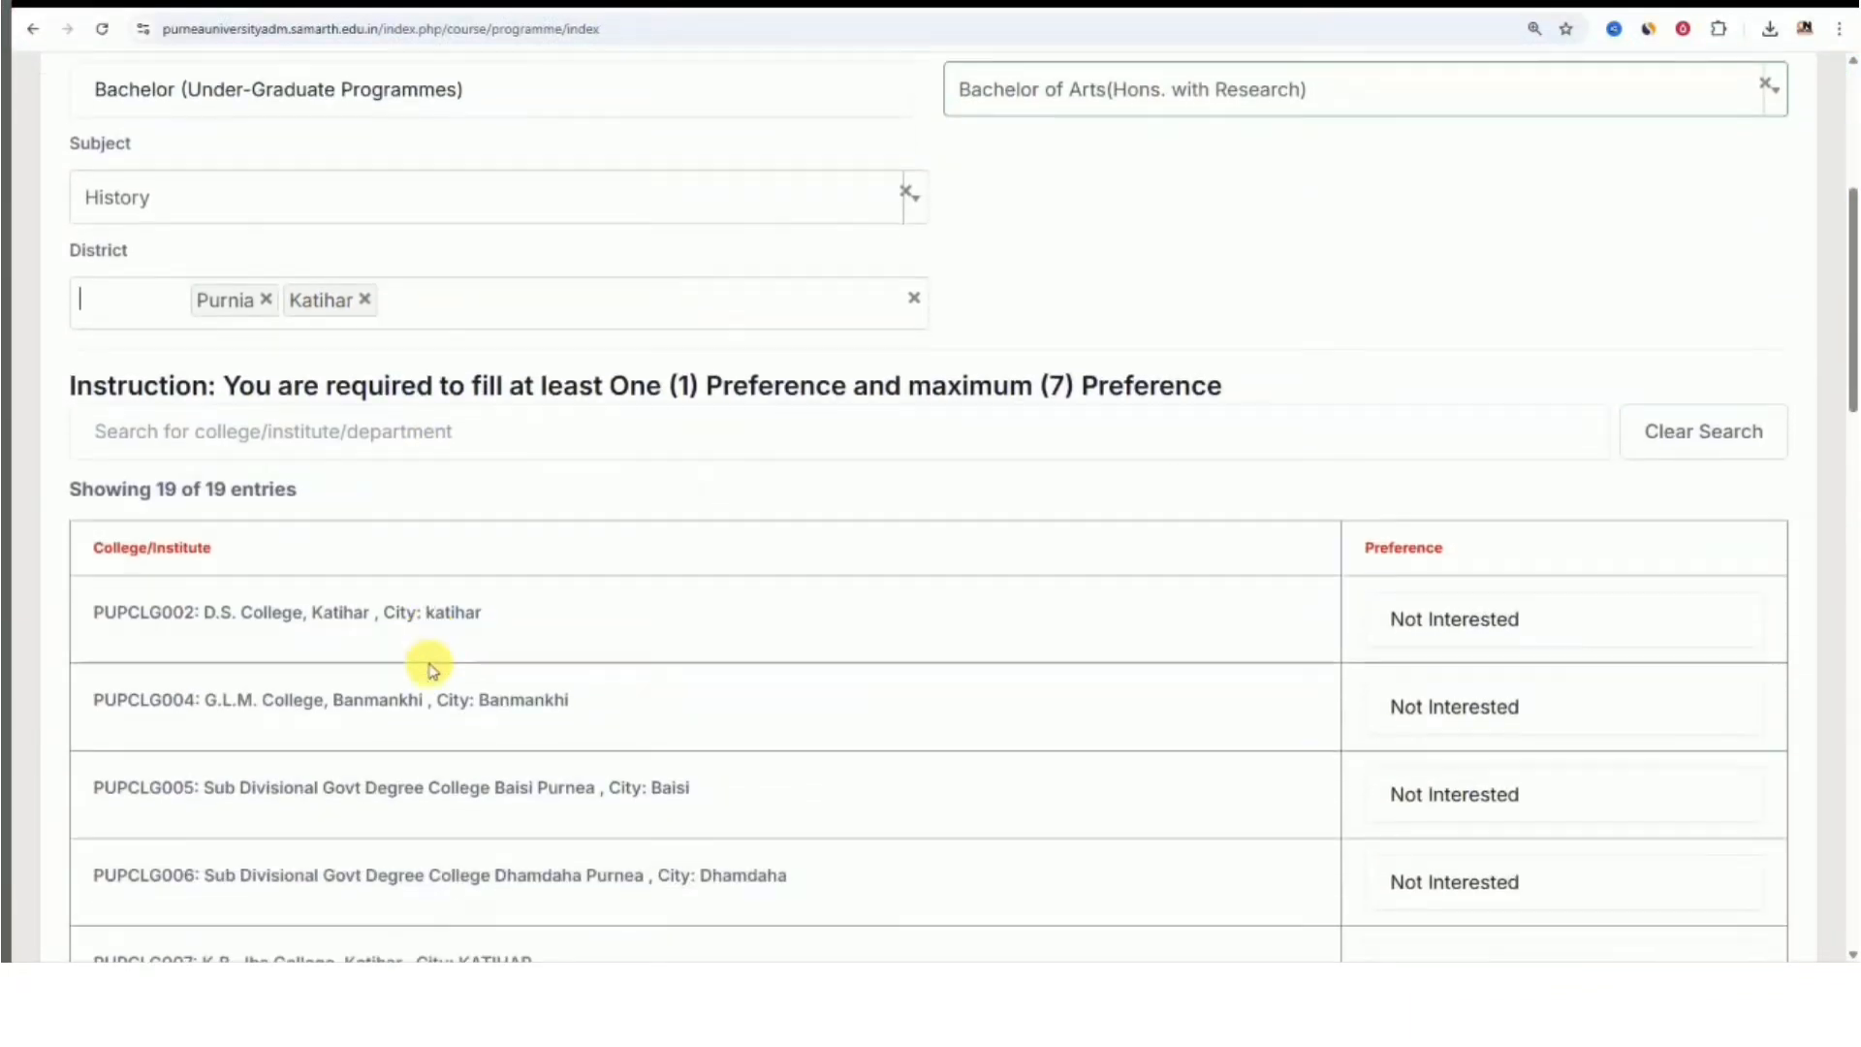
left_click(1368, 610)
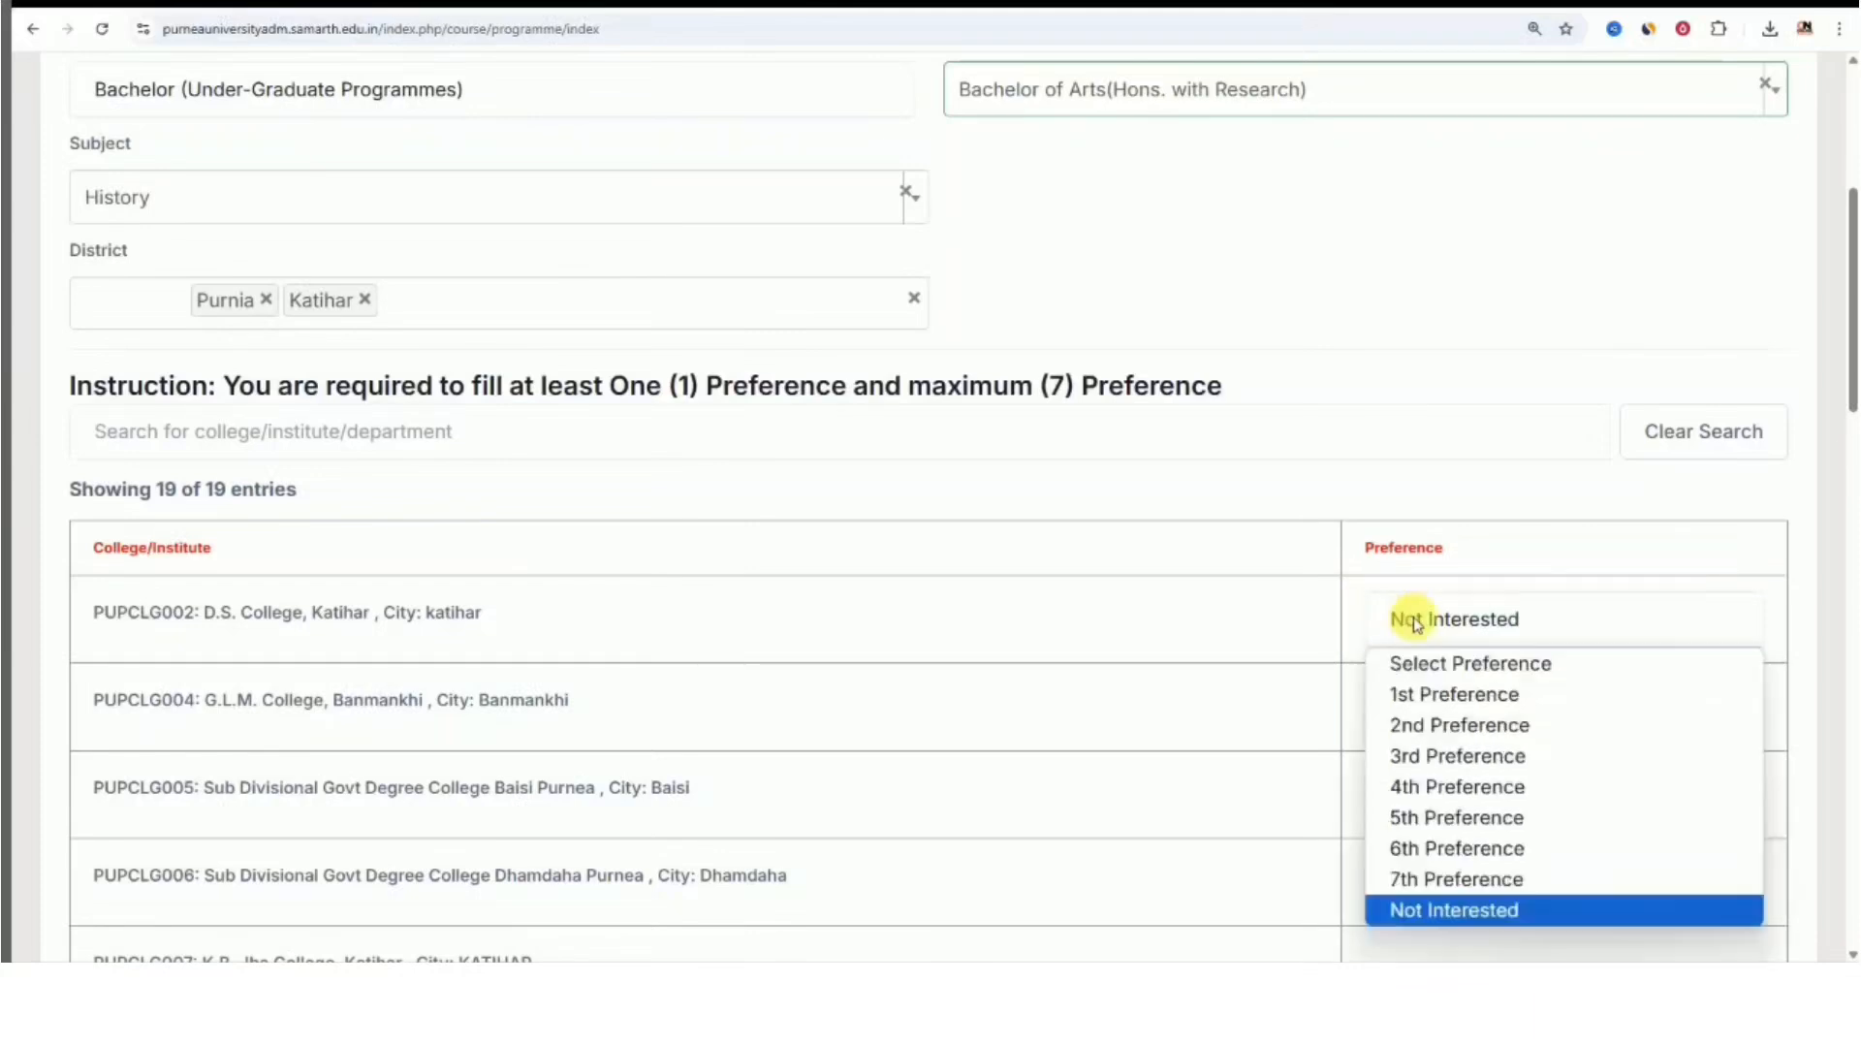
left_click(1438, 696)
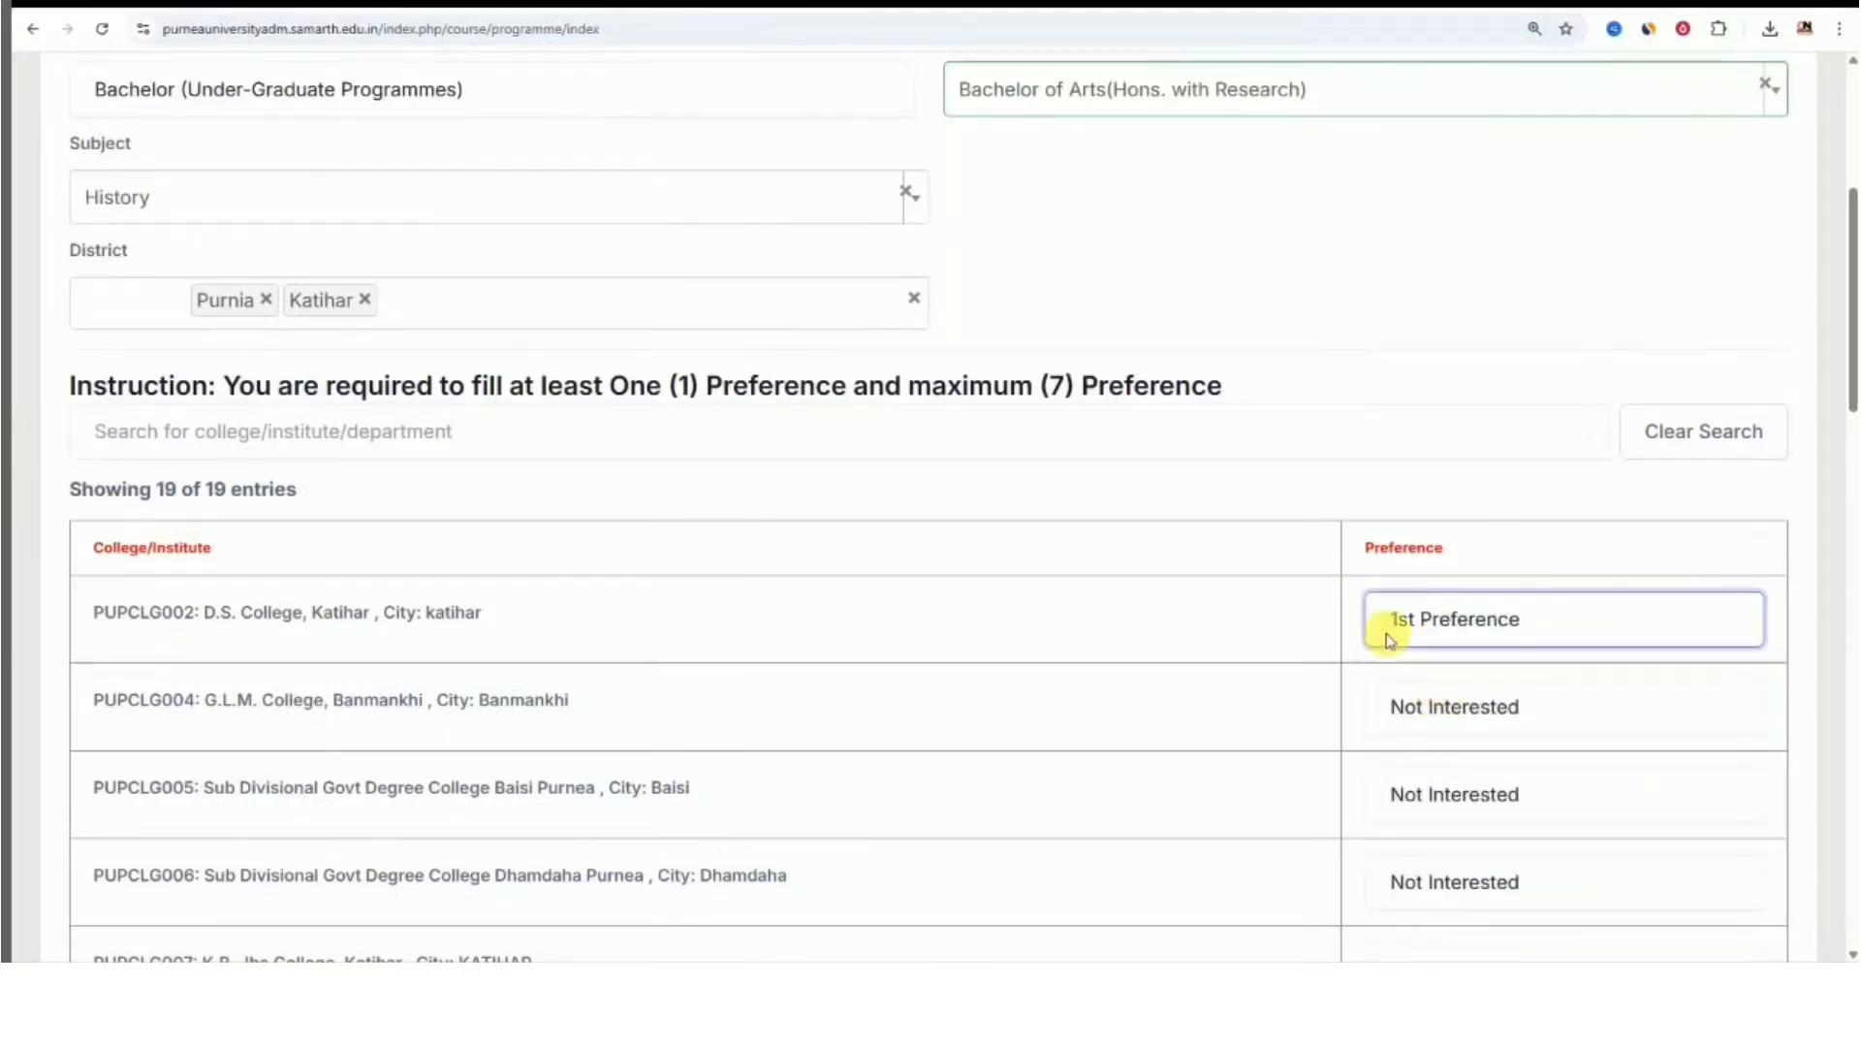
scroll(1395, 611, "down", 2)
left_click(1450, 518)
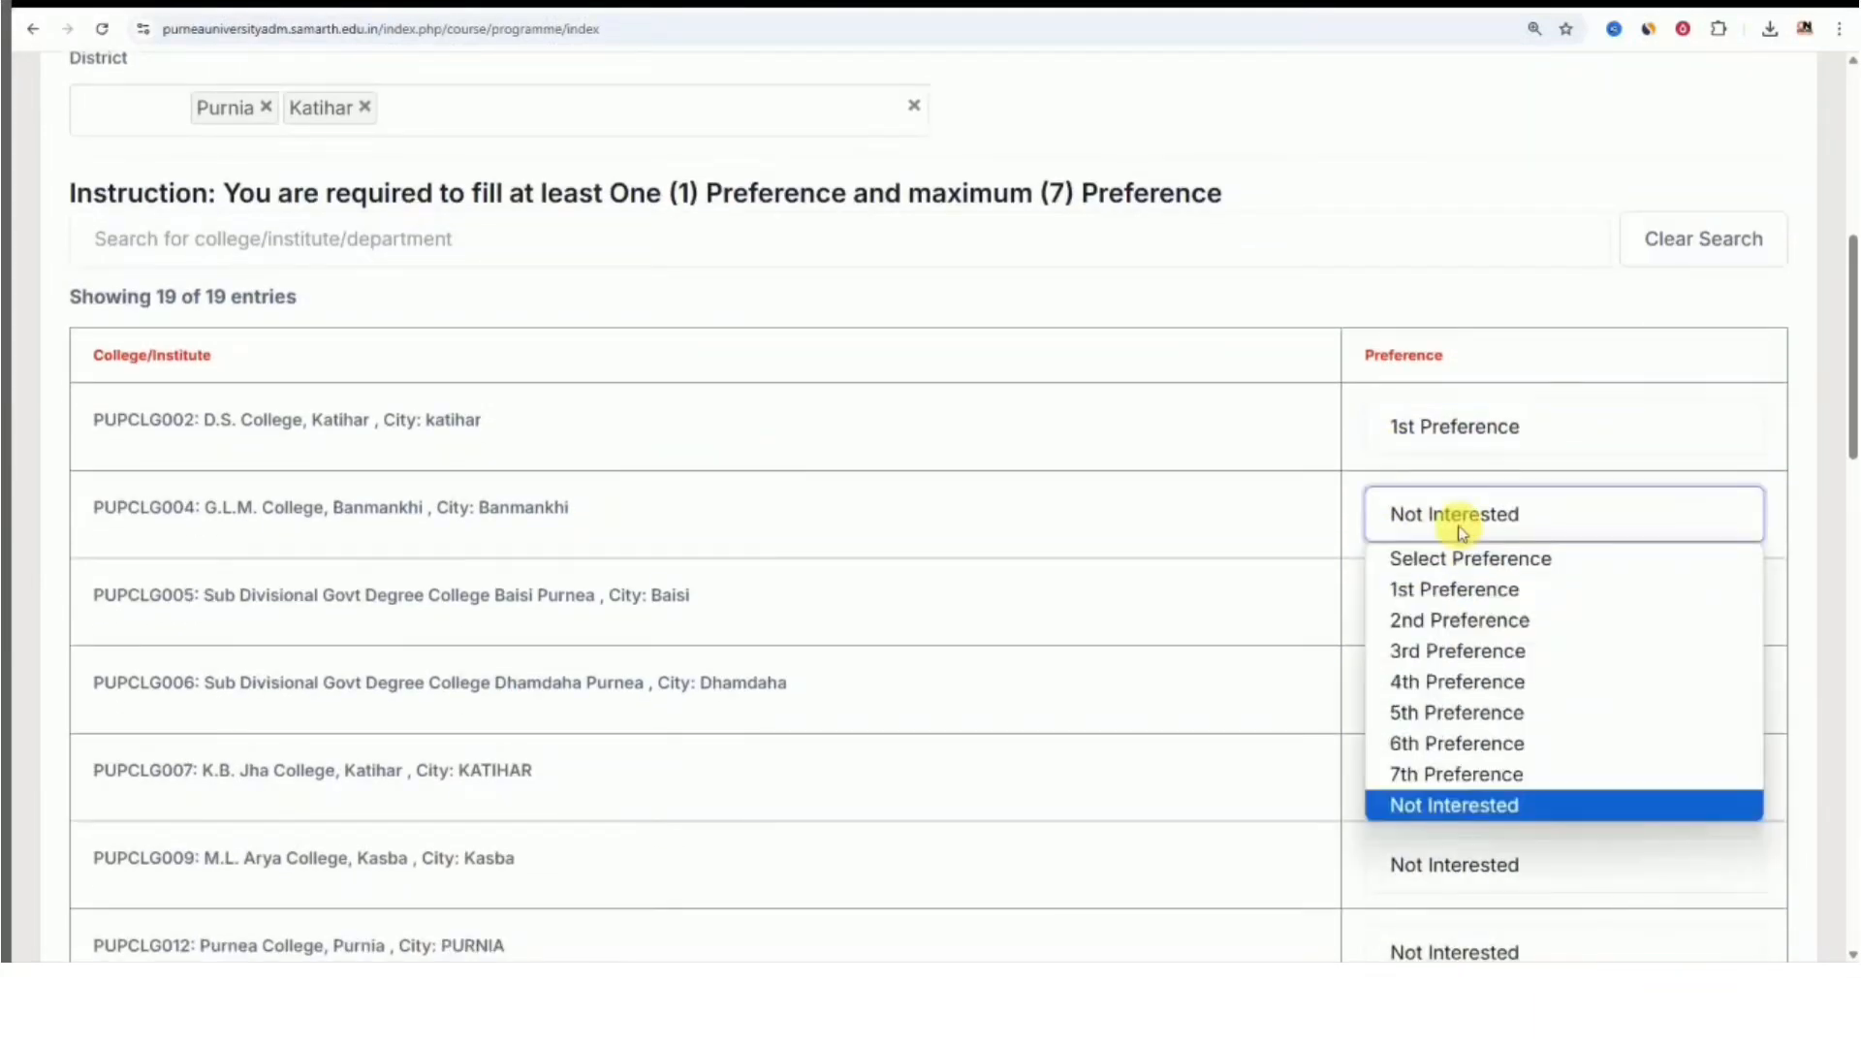
left_click(1460, 620)
left_click(1462, 601)
left_click(1475, 739)
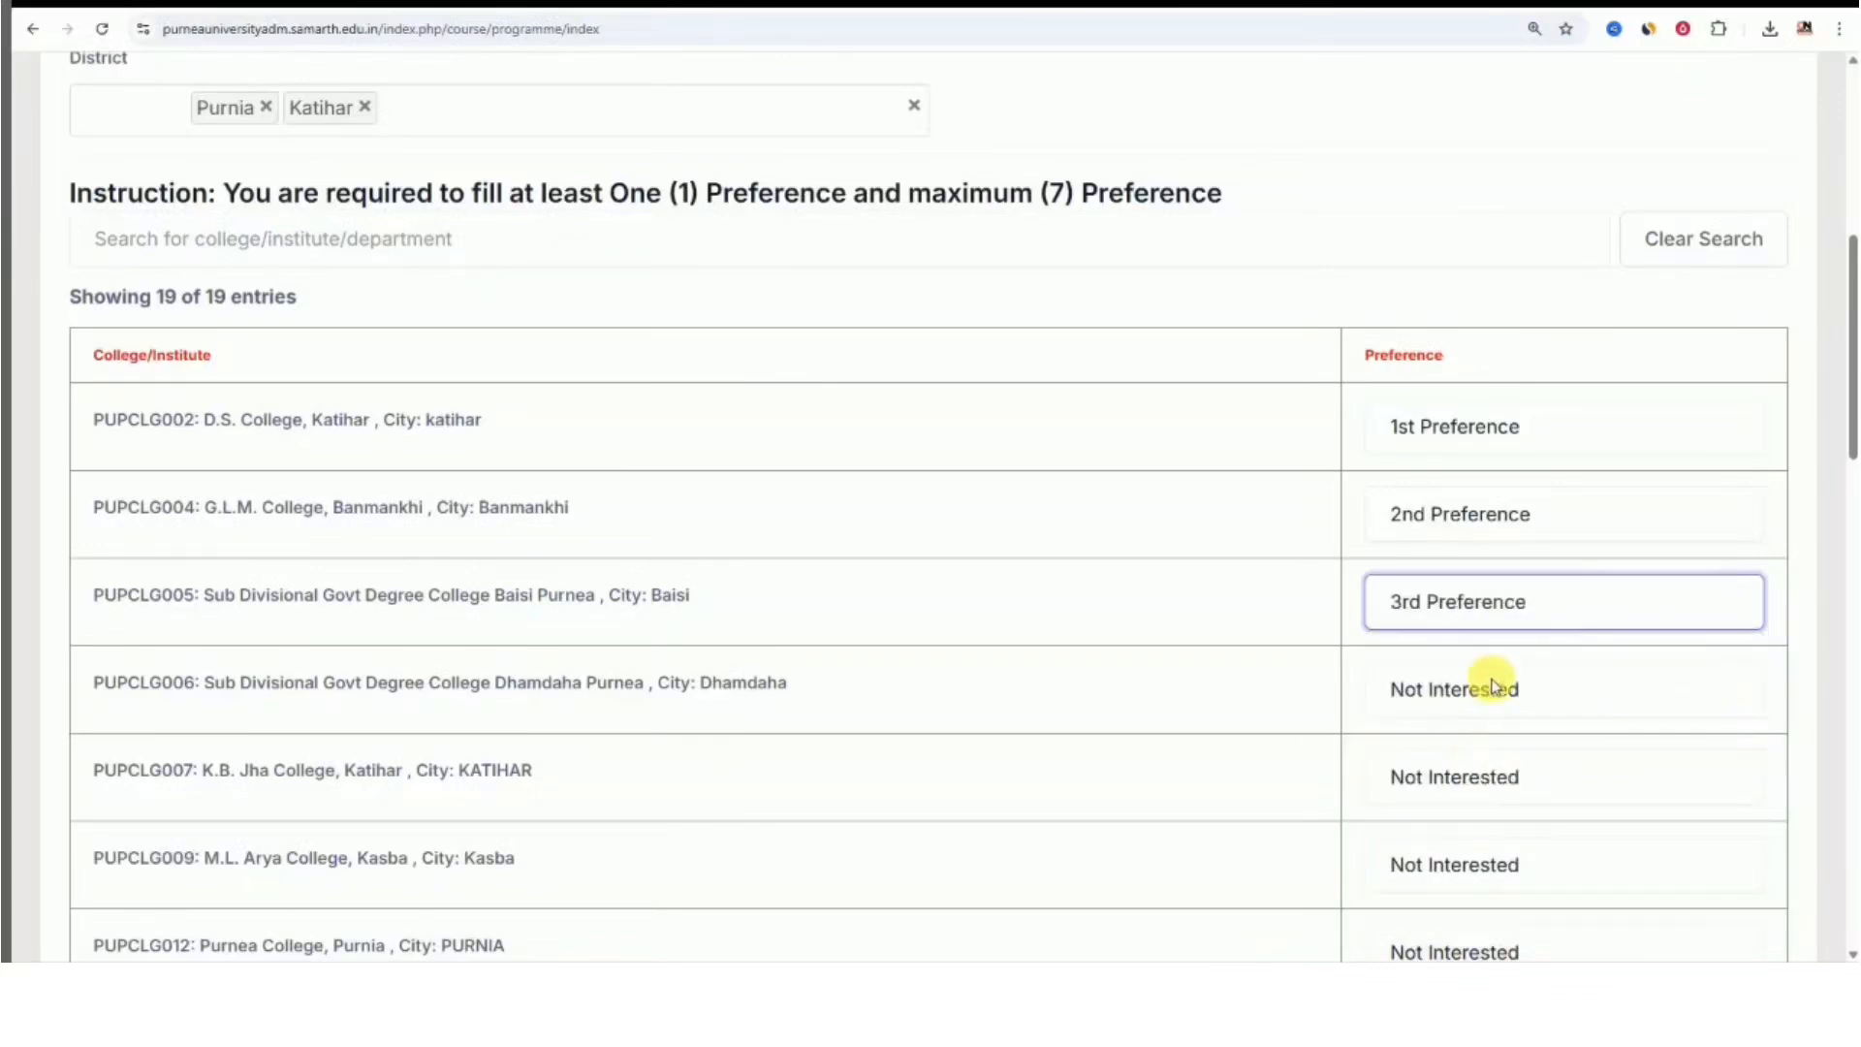
left_click(1487, 683)
left_click(1480, 615)
Set K.B. Jha College to 6th, M.L. Arya College to 5th and Purnea College to 4th Preference
scroll(1483, 706, "down", 1)
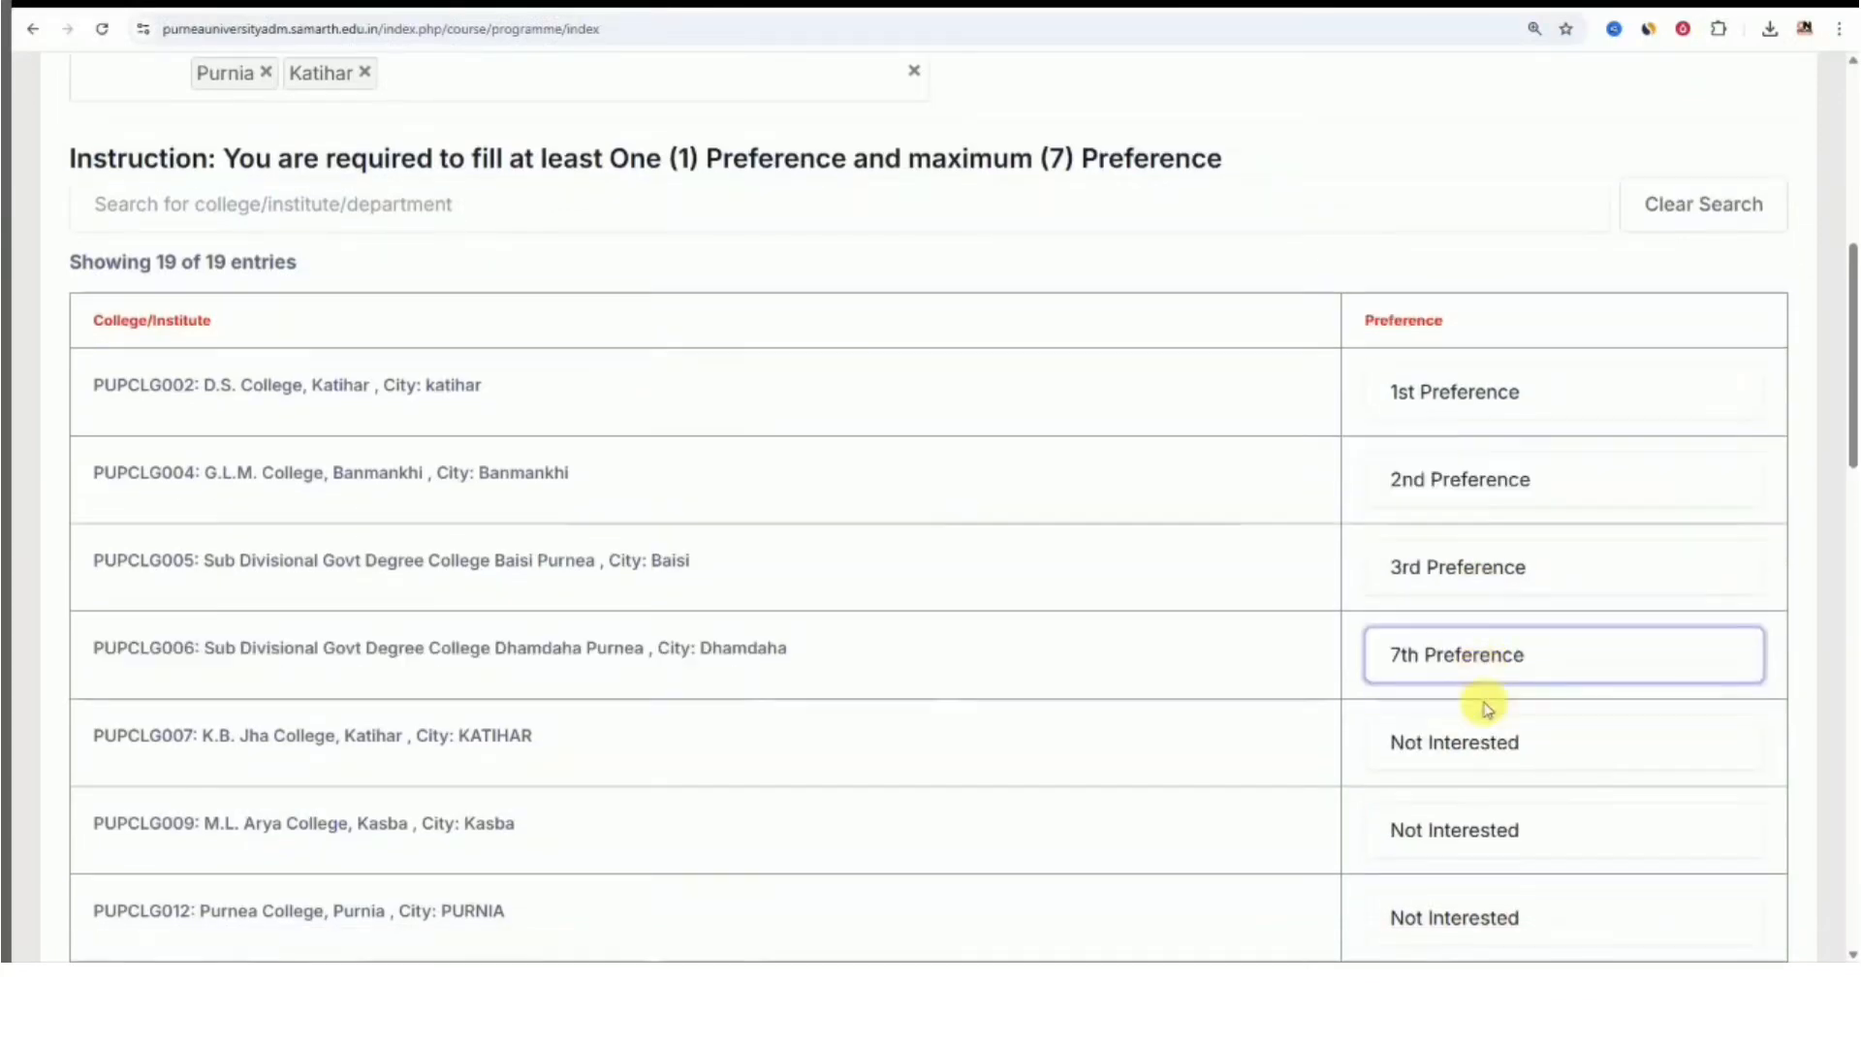
left_click(1483, 678)
left_click(1470, 577)
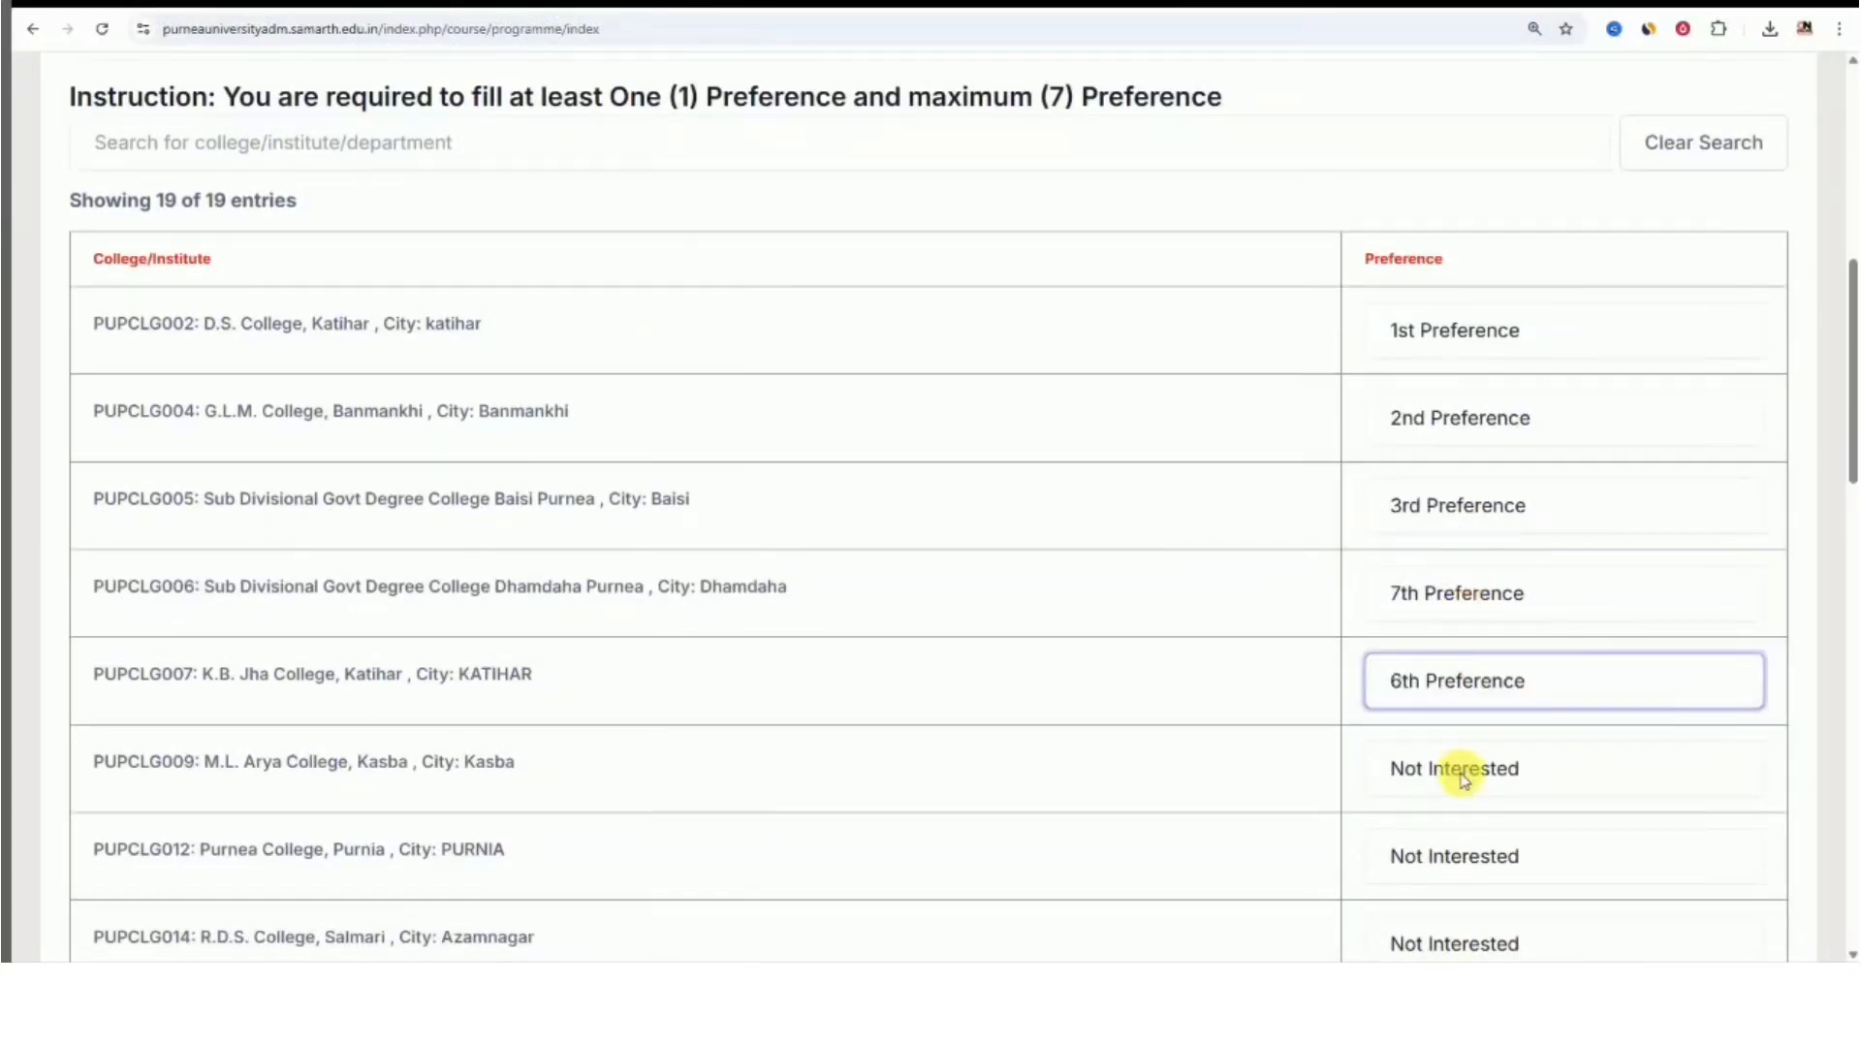
left_click(1463, 768)
left_click(1463, 634)
scroll(1490, 805, "down", 2)
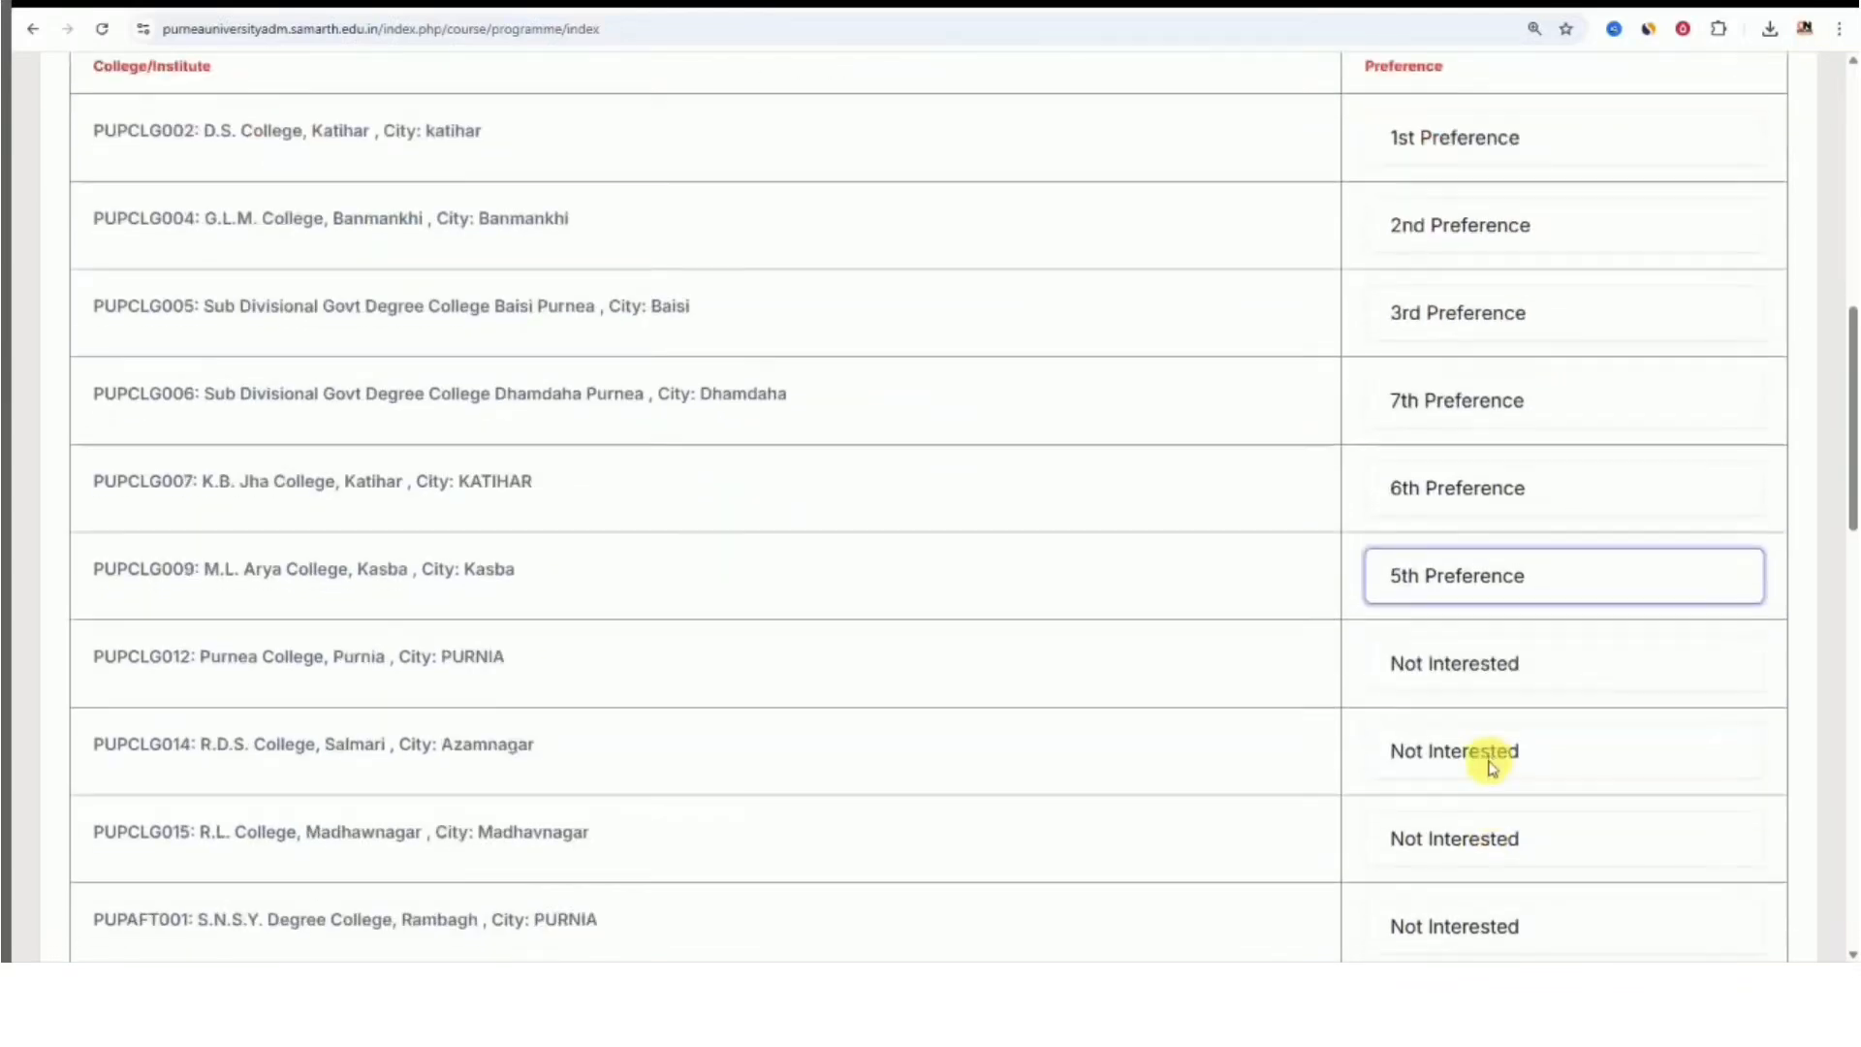
left_click(1453, 669)
left_click(1448, 496)
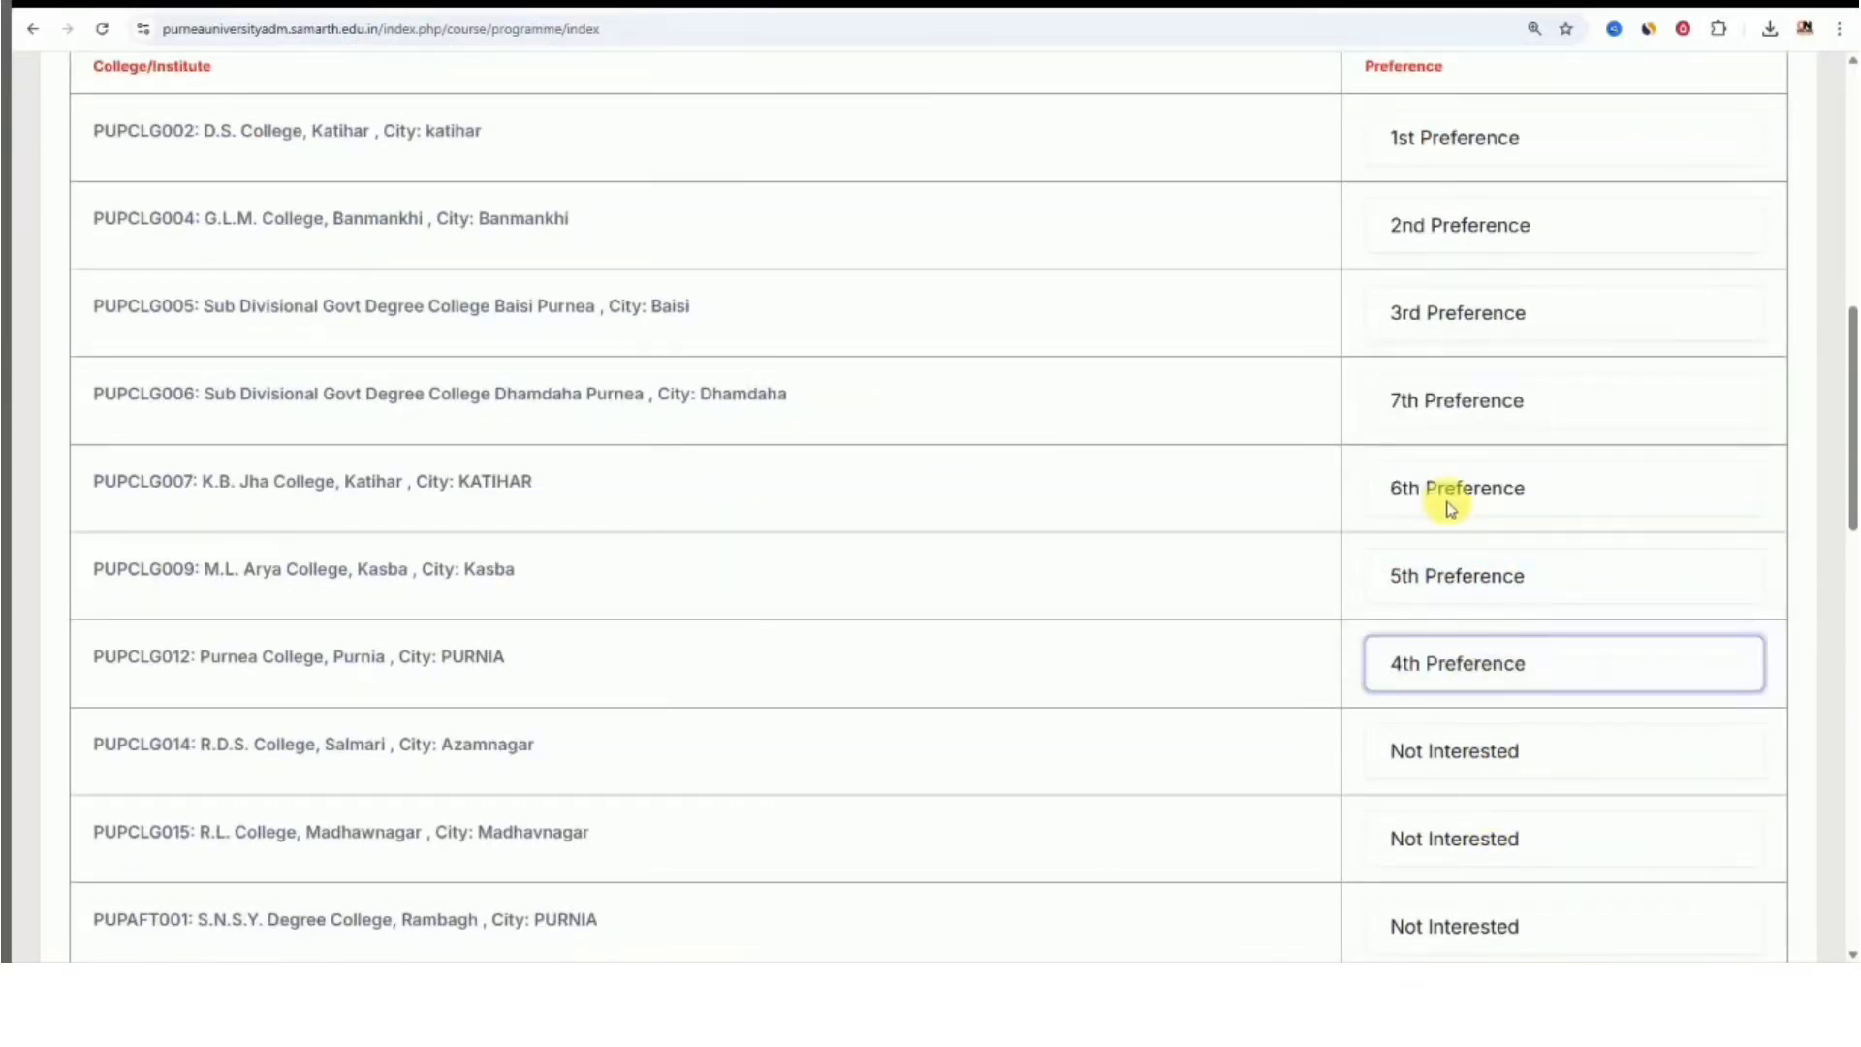
Leave R.D.S. College as Not Interested and submit the preferences with Proceed
left_click(1411, 750)
left_click(1289, 690)
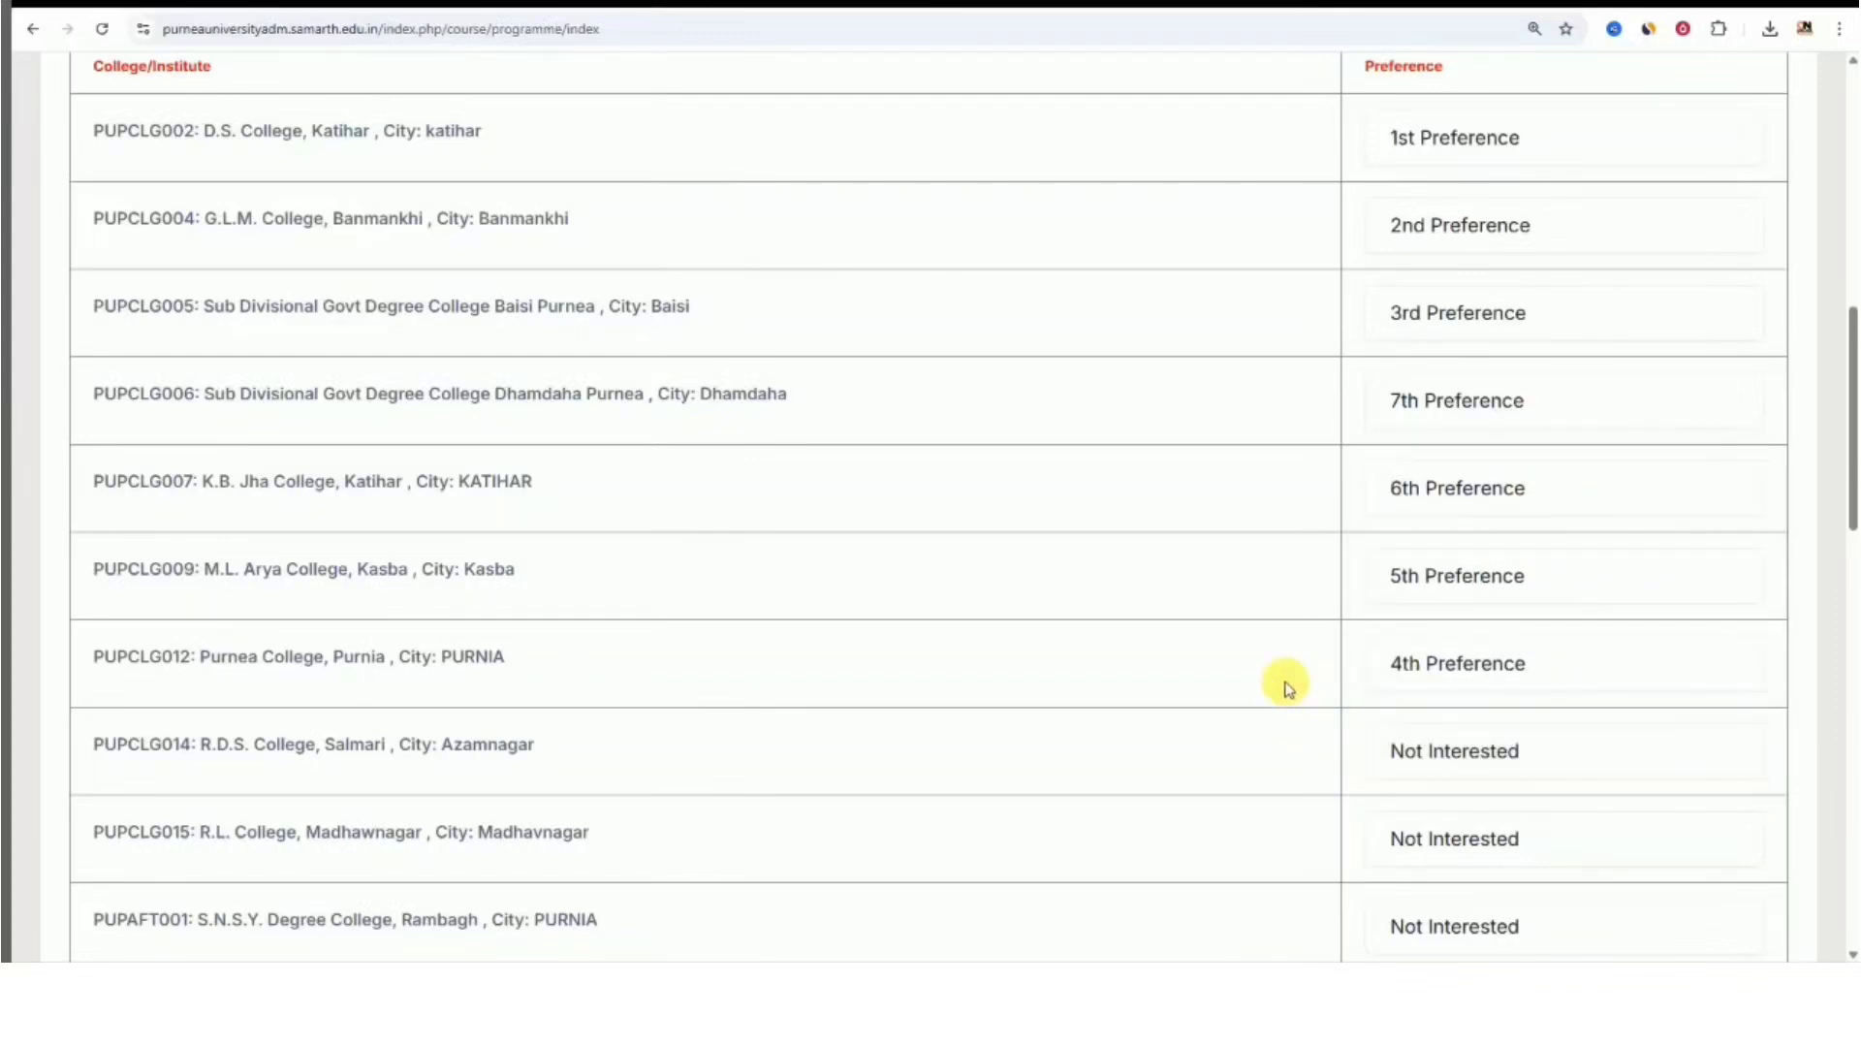
scroll(1281, 504, "down", 9)
scroll(1275, 504, "down", 5)
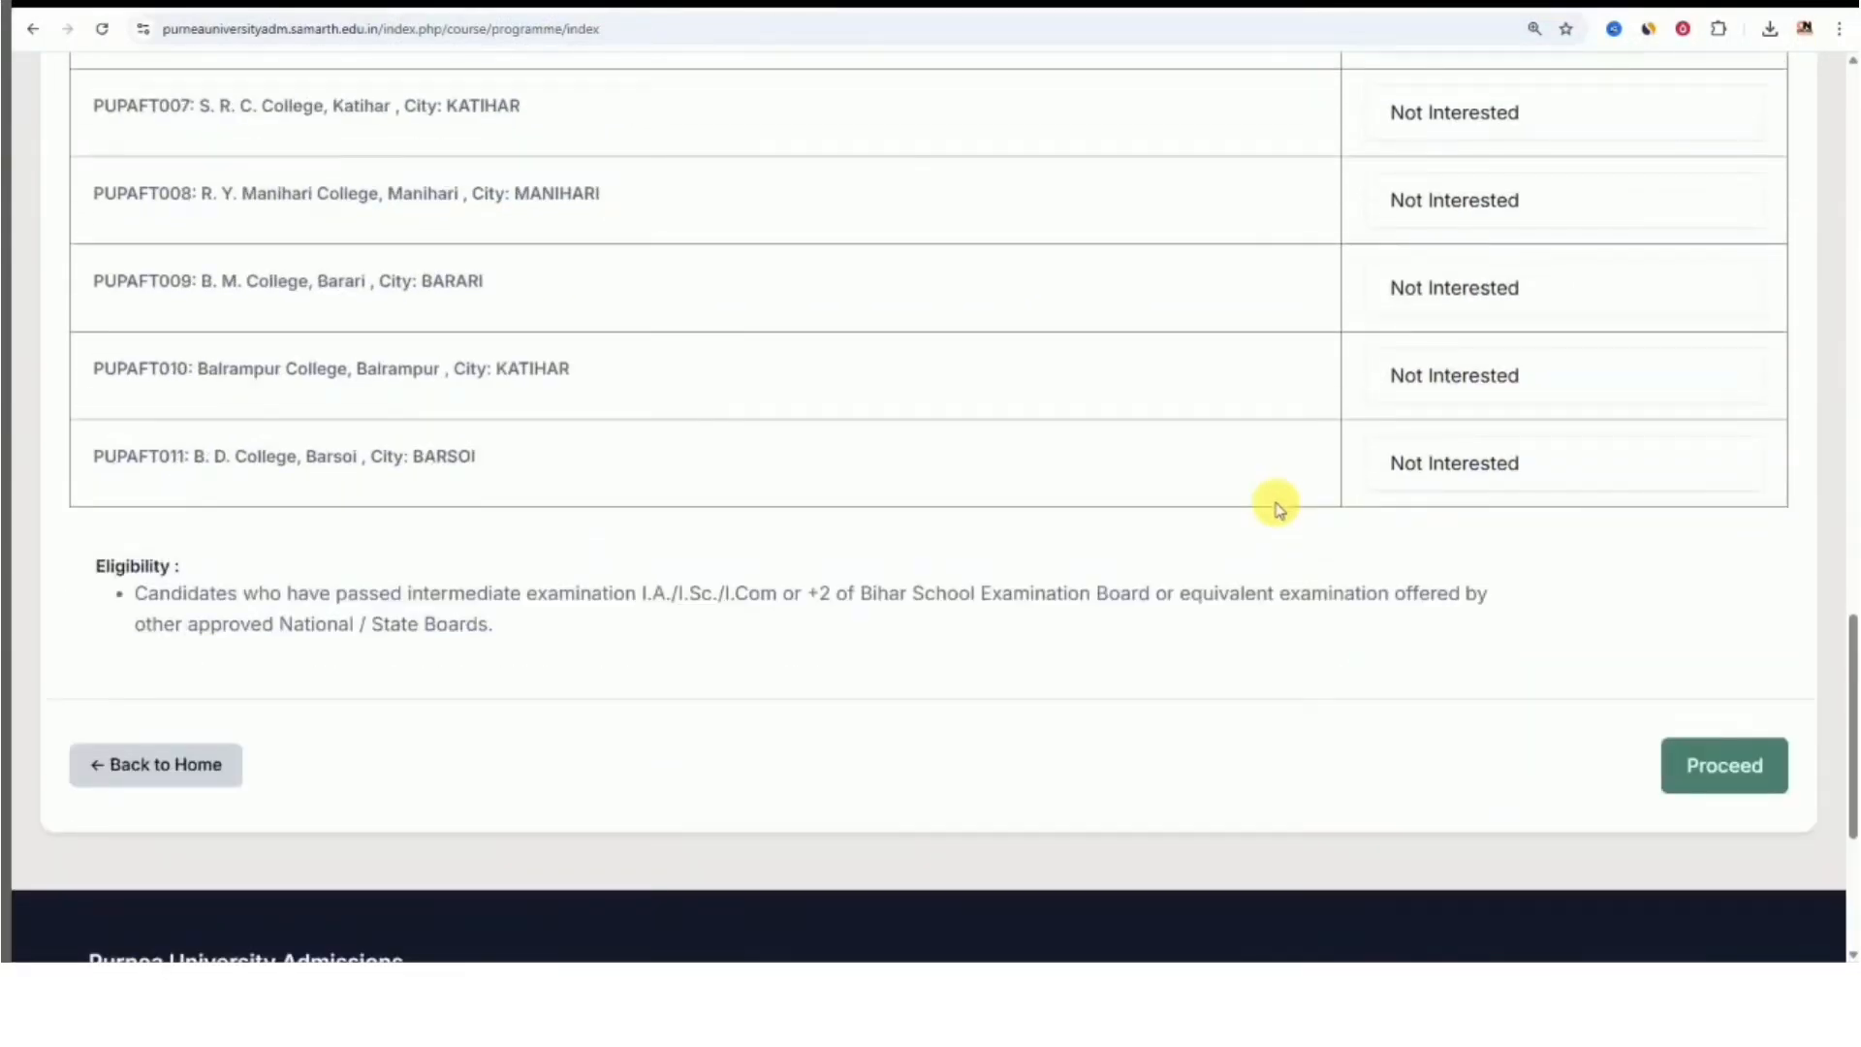
left_click(1760, 774)
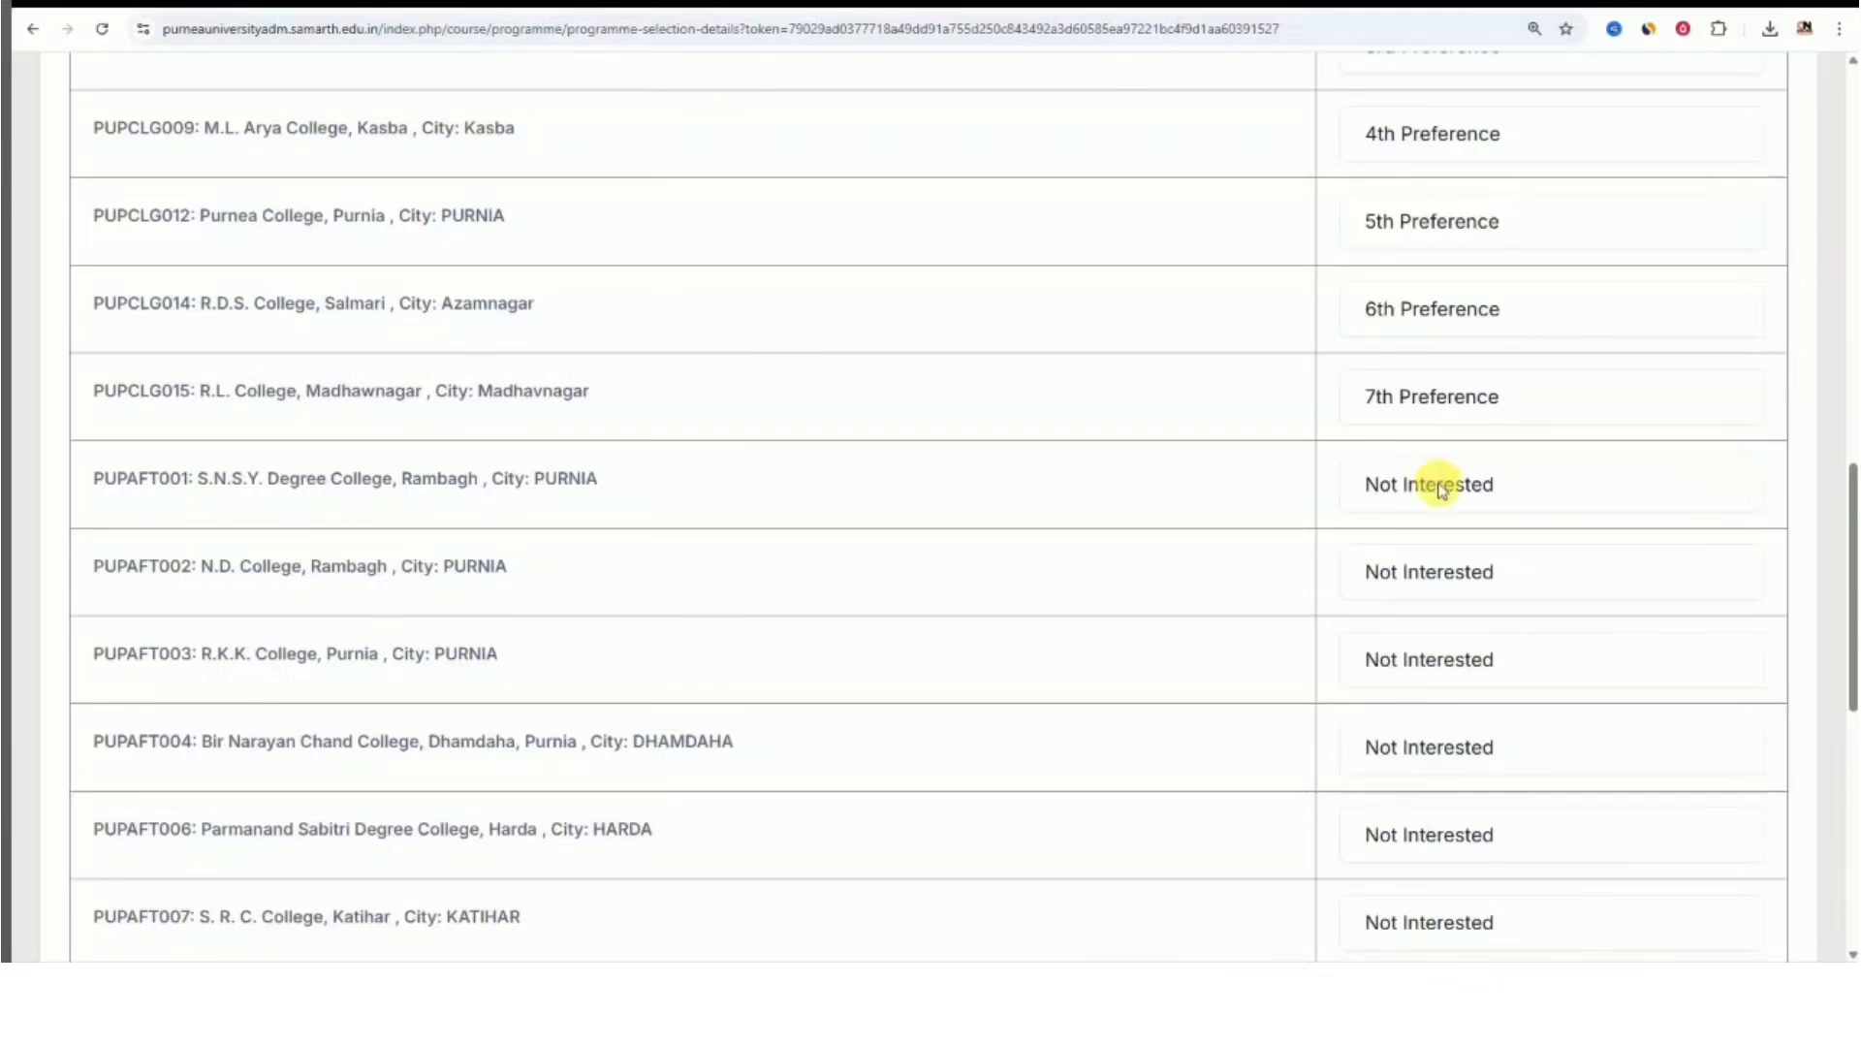
Keep S.N.S.Y. Degree College as Not Interested and proceed to start the Bachelor of Science application
left_click(1441, 488)
left_click(1441, 488)
scroll(1441, 494, "down", 5)
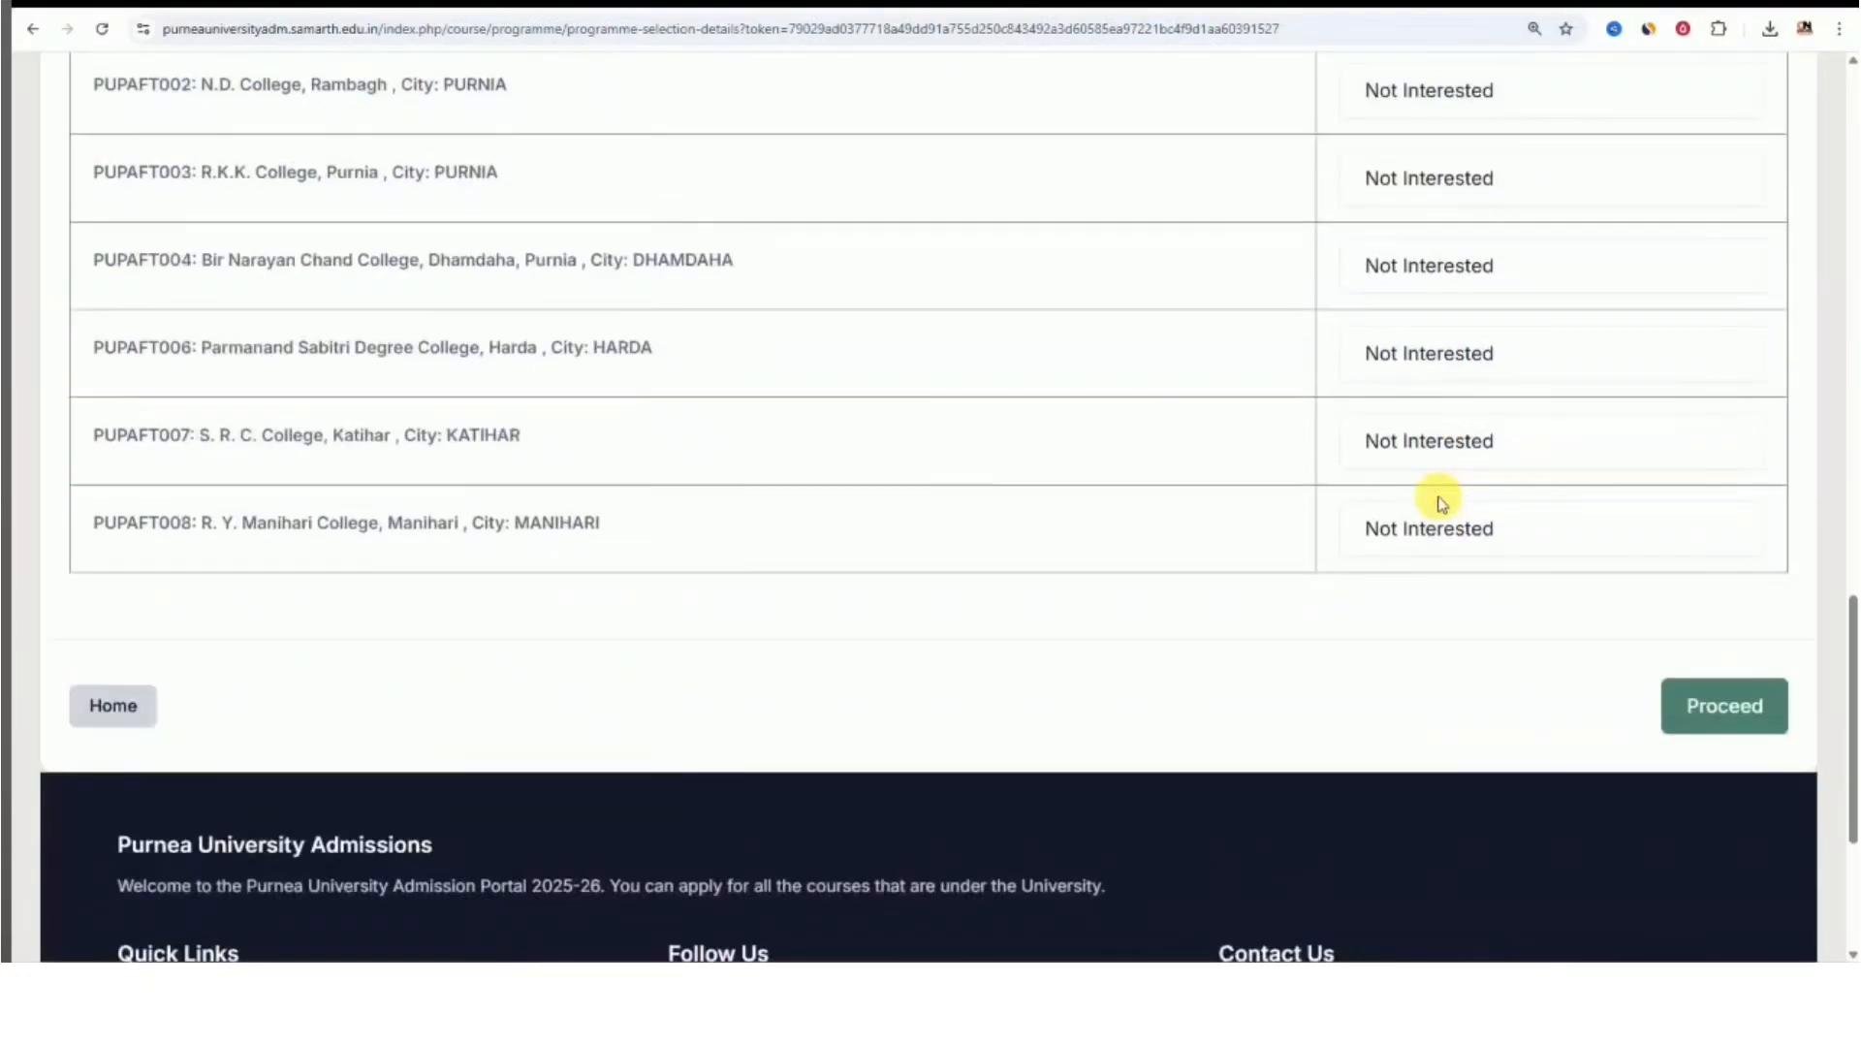
left_click(1705, 722)
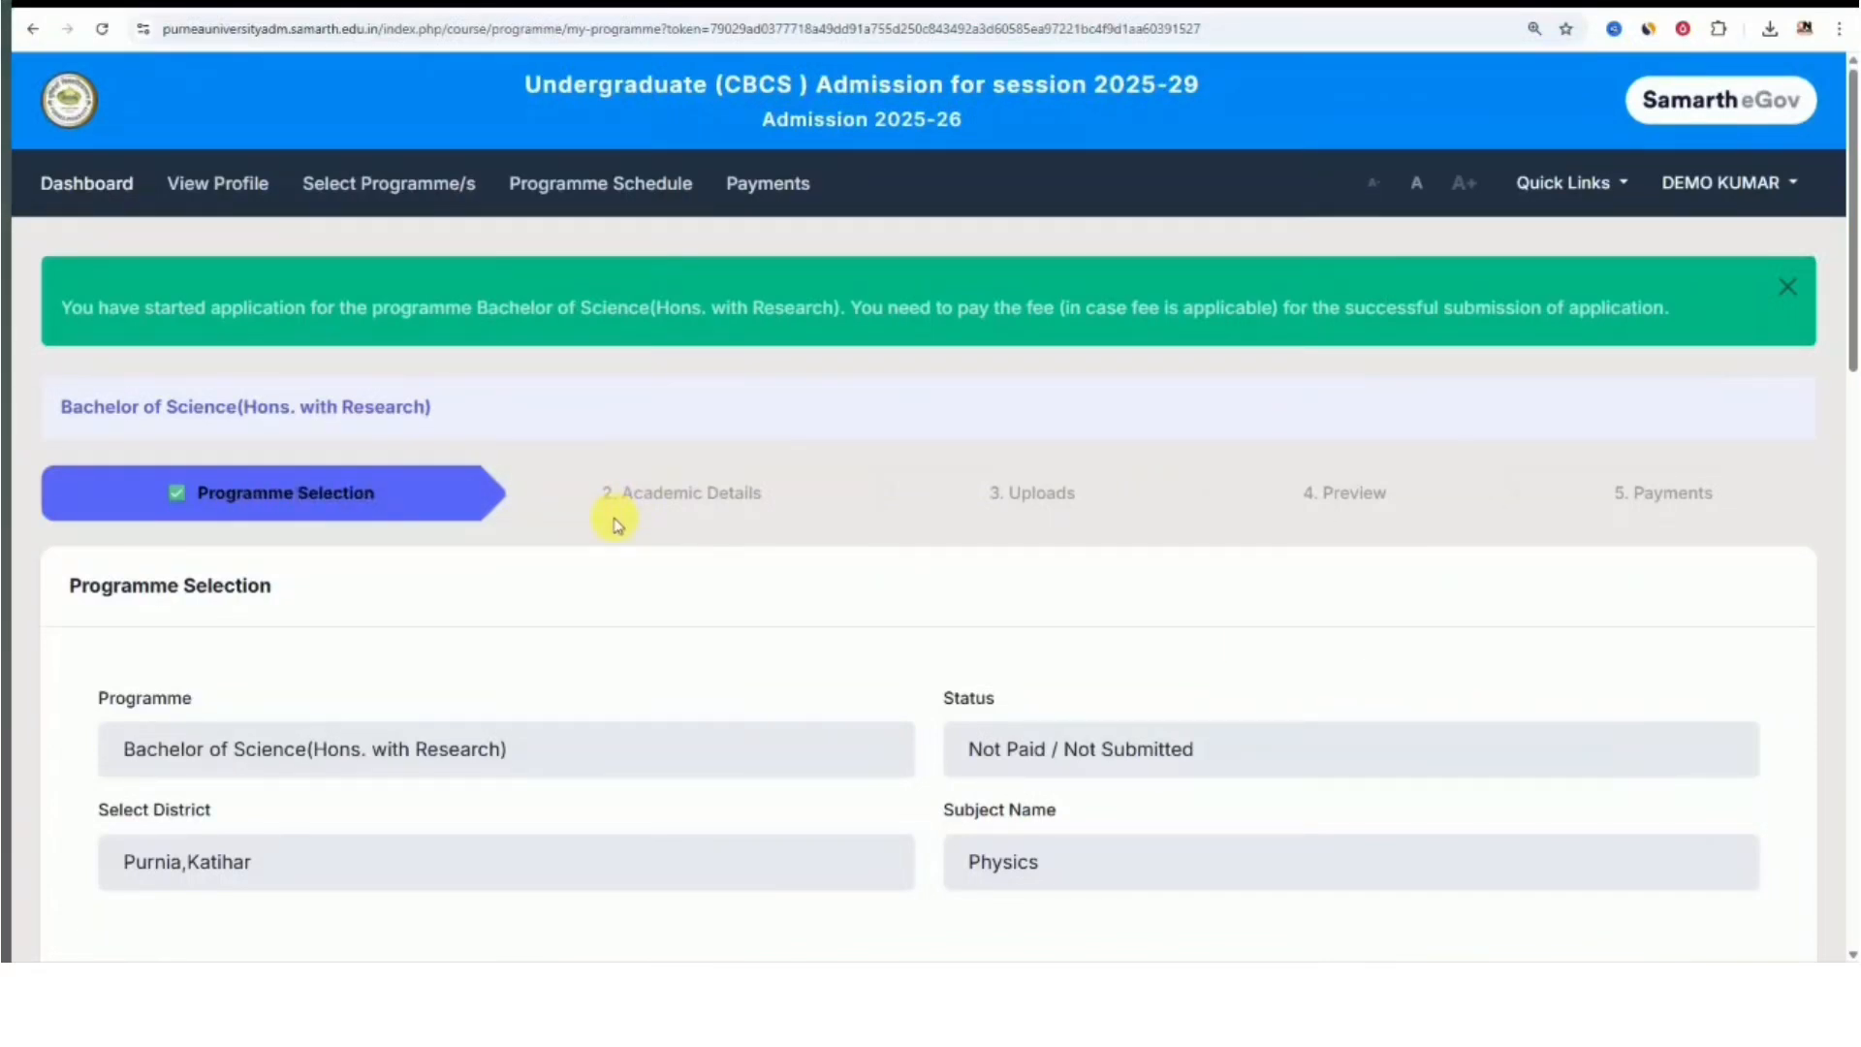
scroll(1166, 419, "down", 10)
Move to Academic Details and choose the Science stream eligibility criterion
left_click(1734, 344)
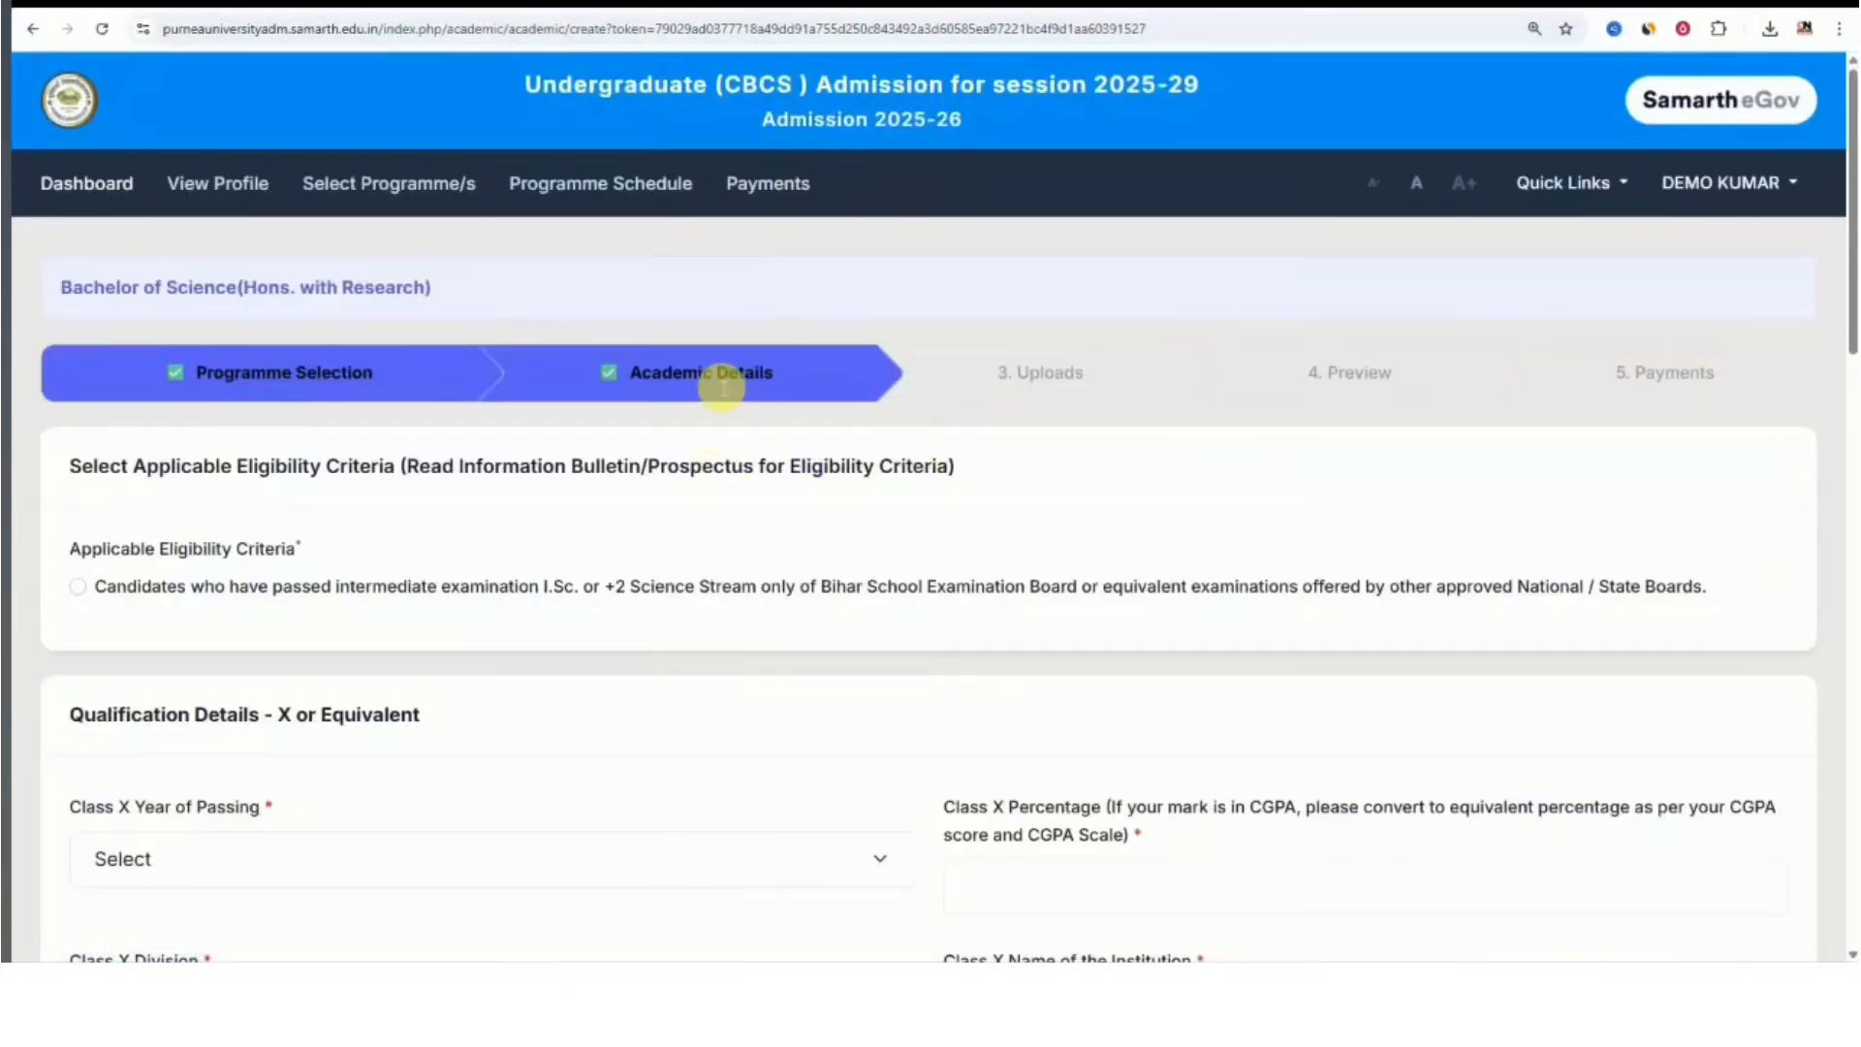
scroll(691, 449, "down", 1)
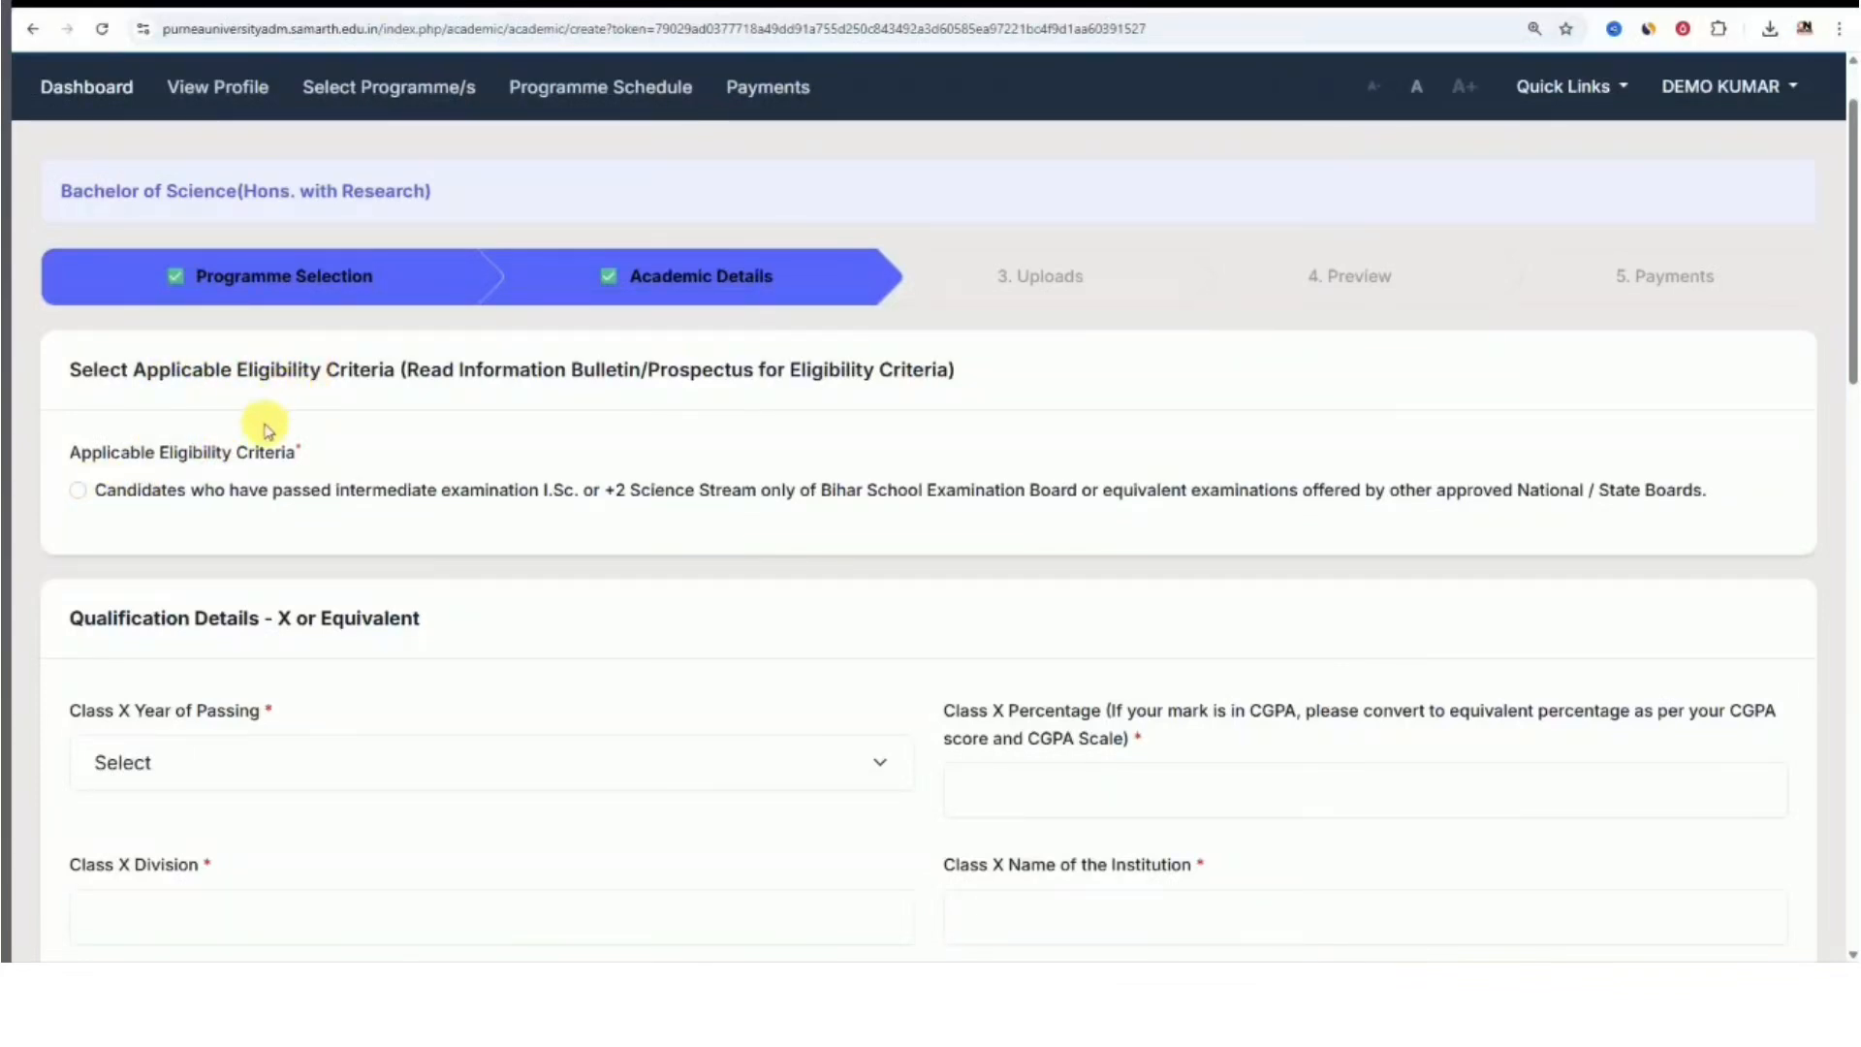
left_click_drag(562, 489, 768, 496)
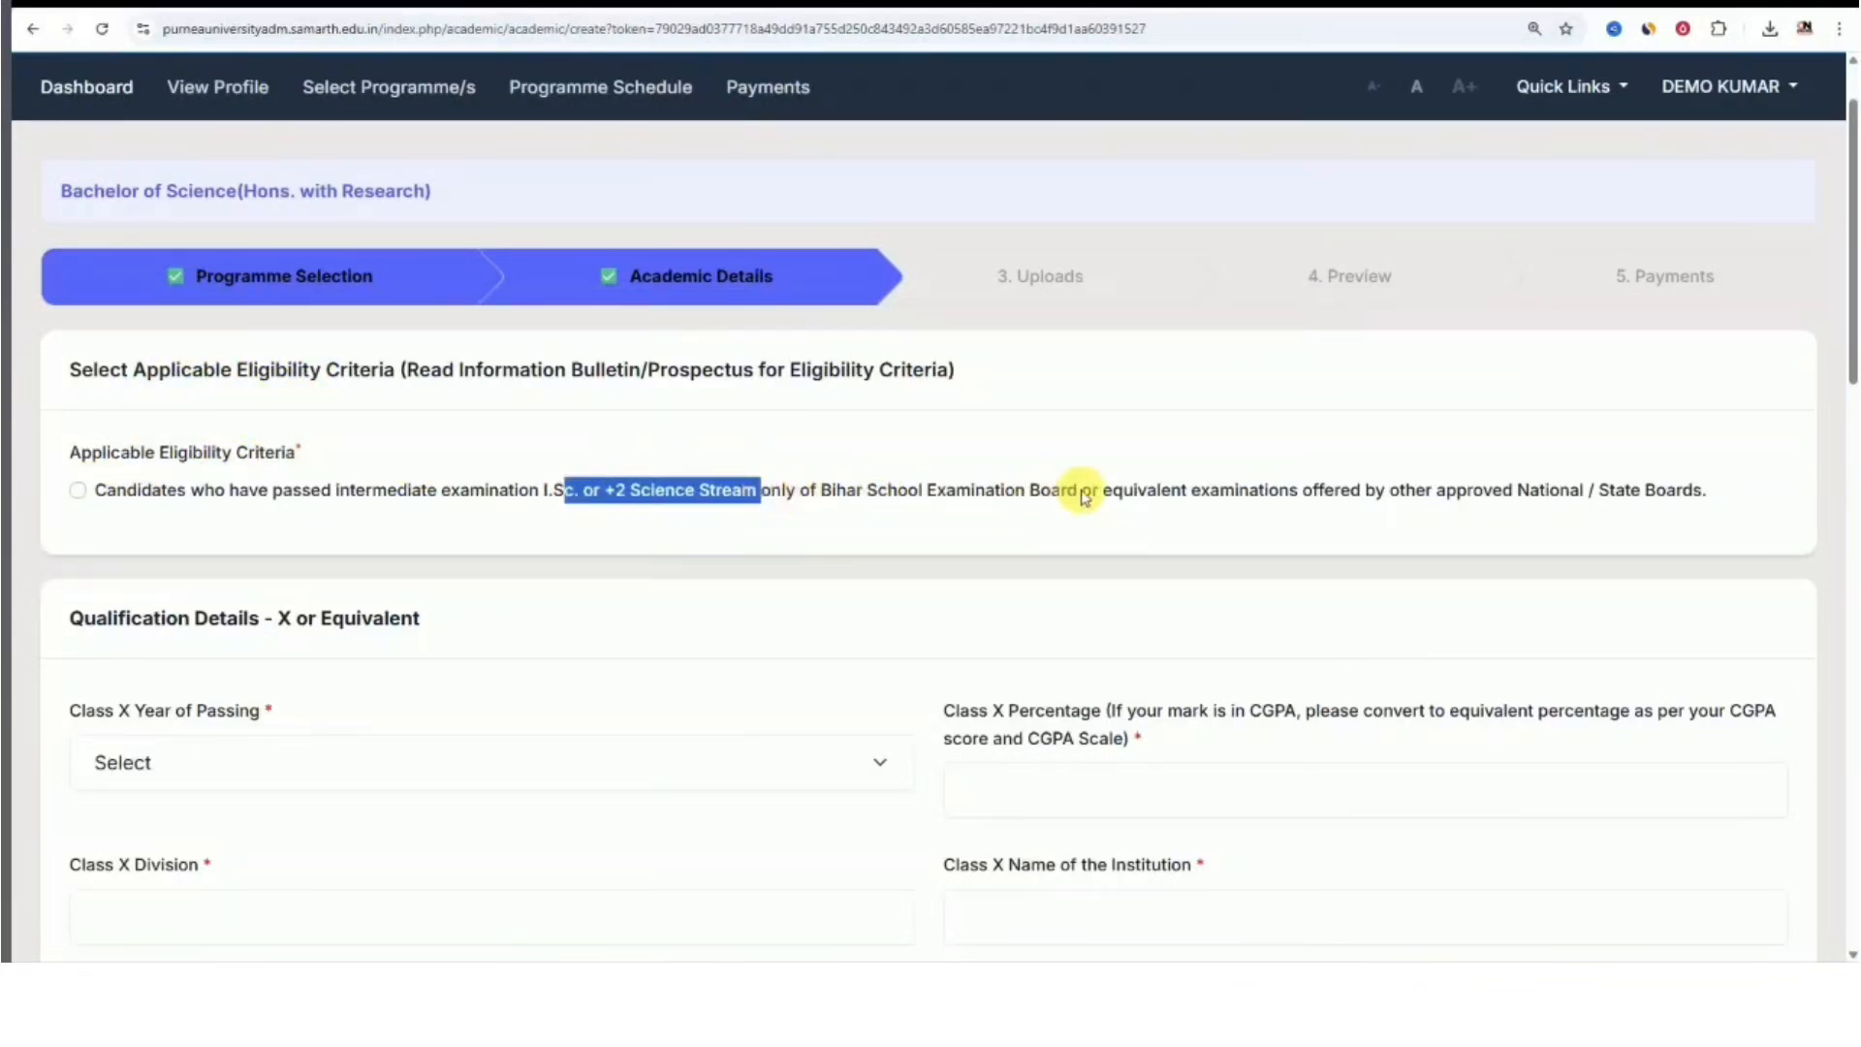
left_click(81, 493)
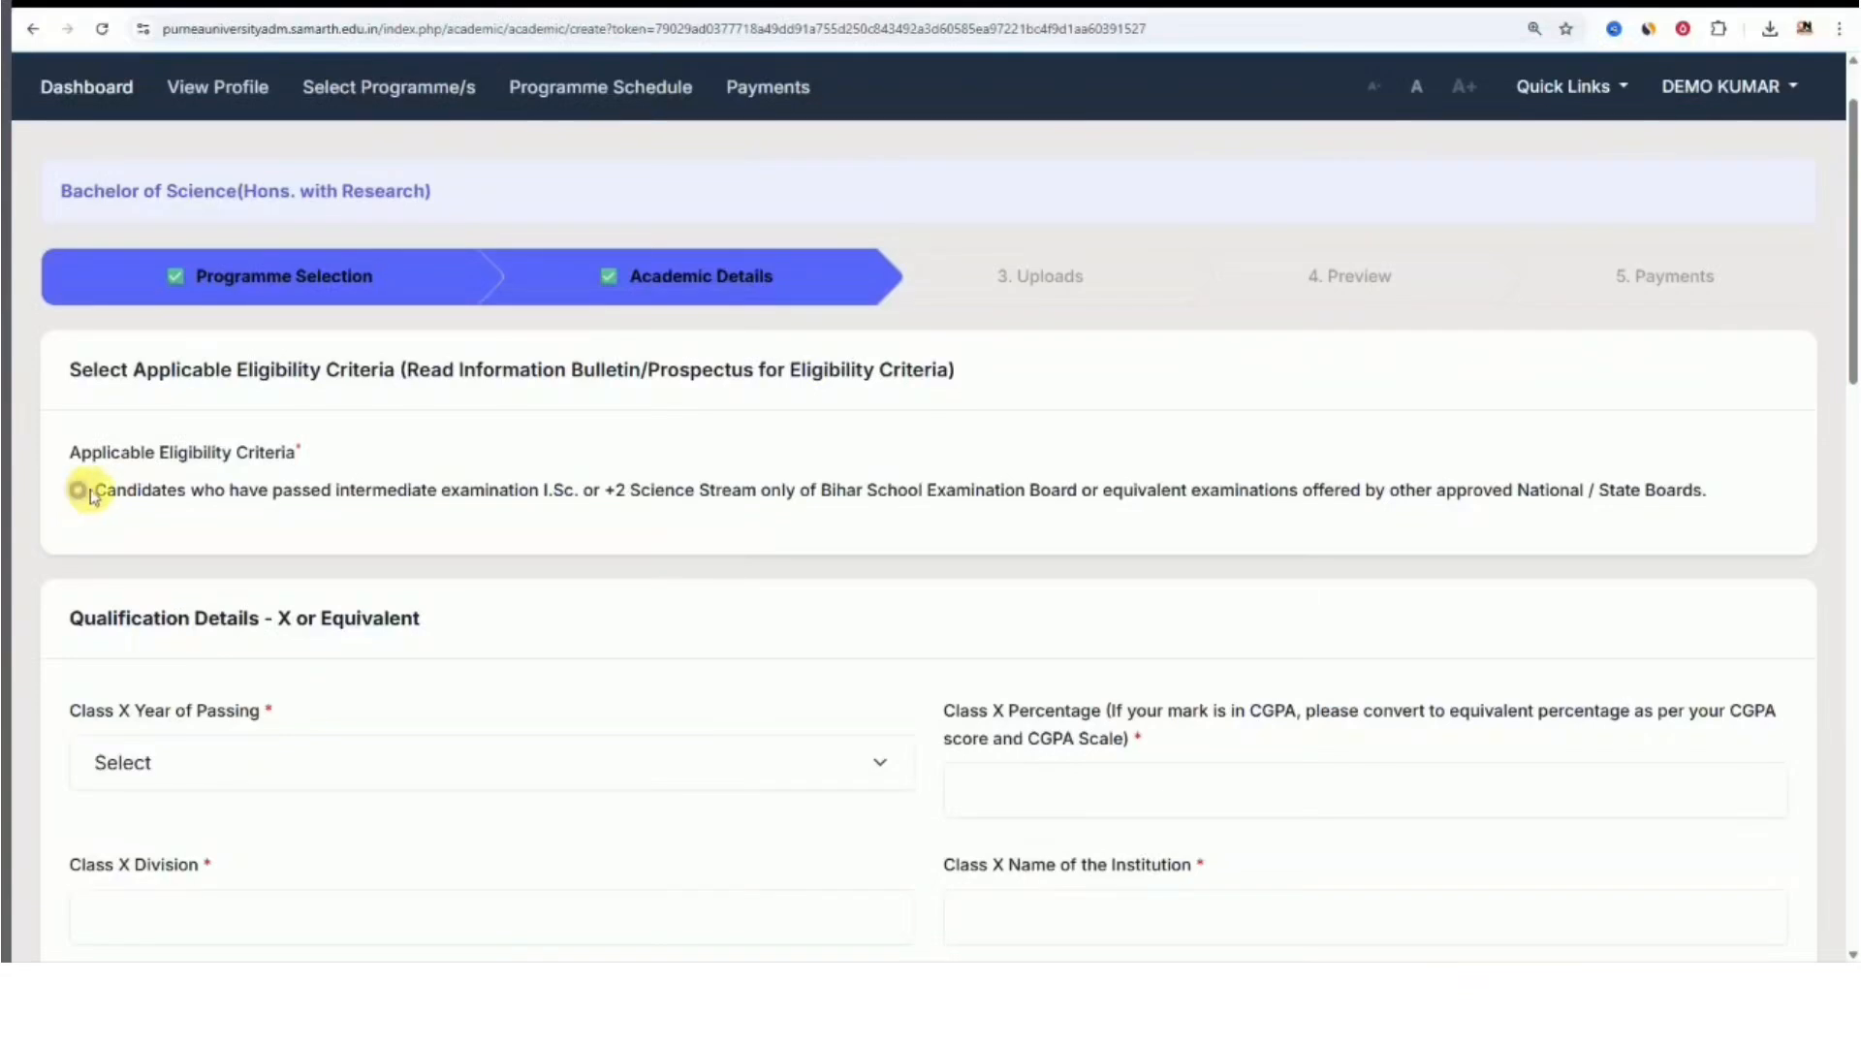
scroll(509, 521, "down", 3)
Enter Class X as passed in 2016 with 65 percent and FIRST division, reselecting Science
left_click(239, 479)
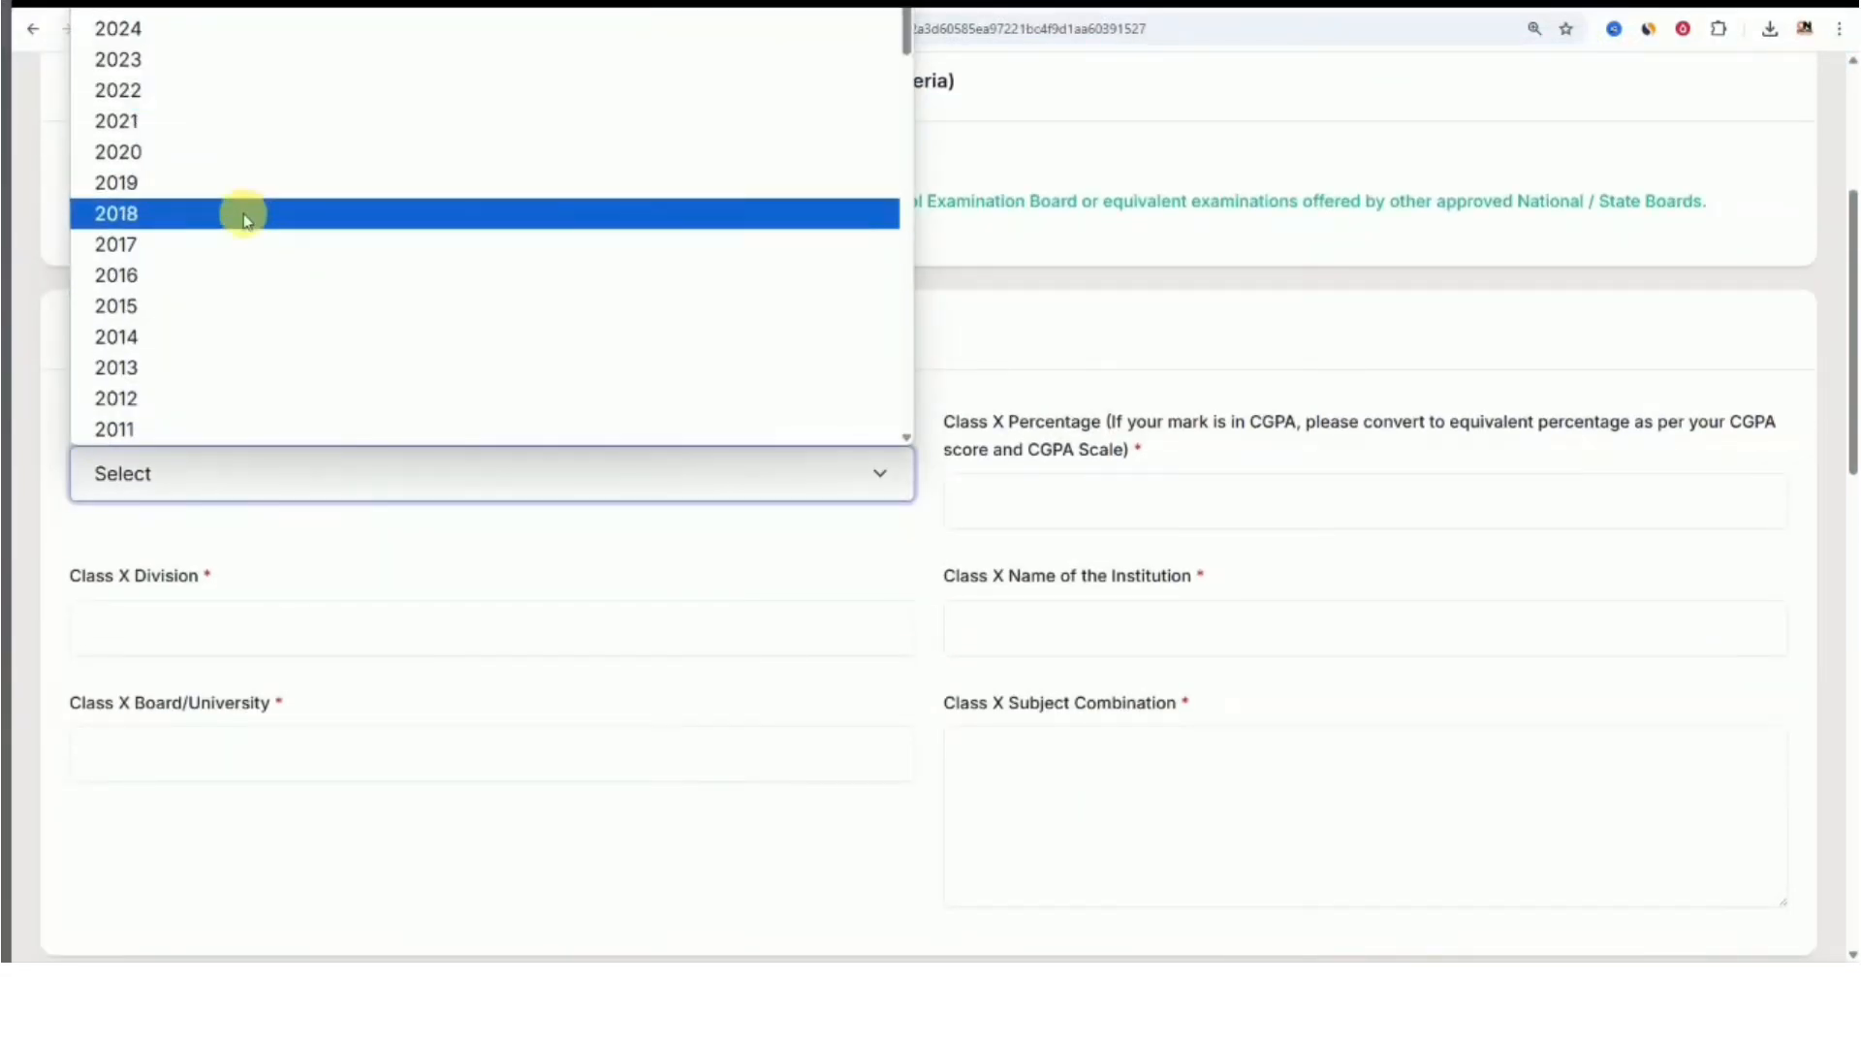
left_click(236, 275)
left_click(1036, 501)
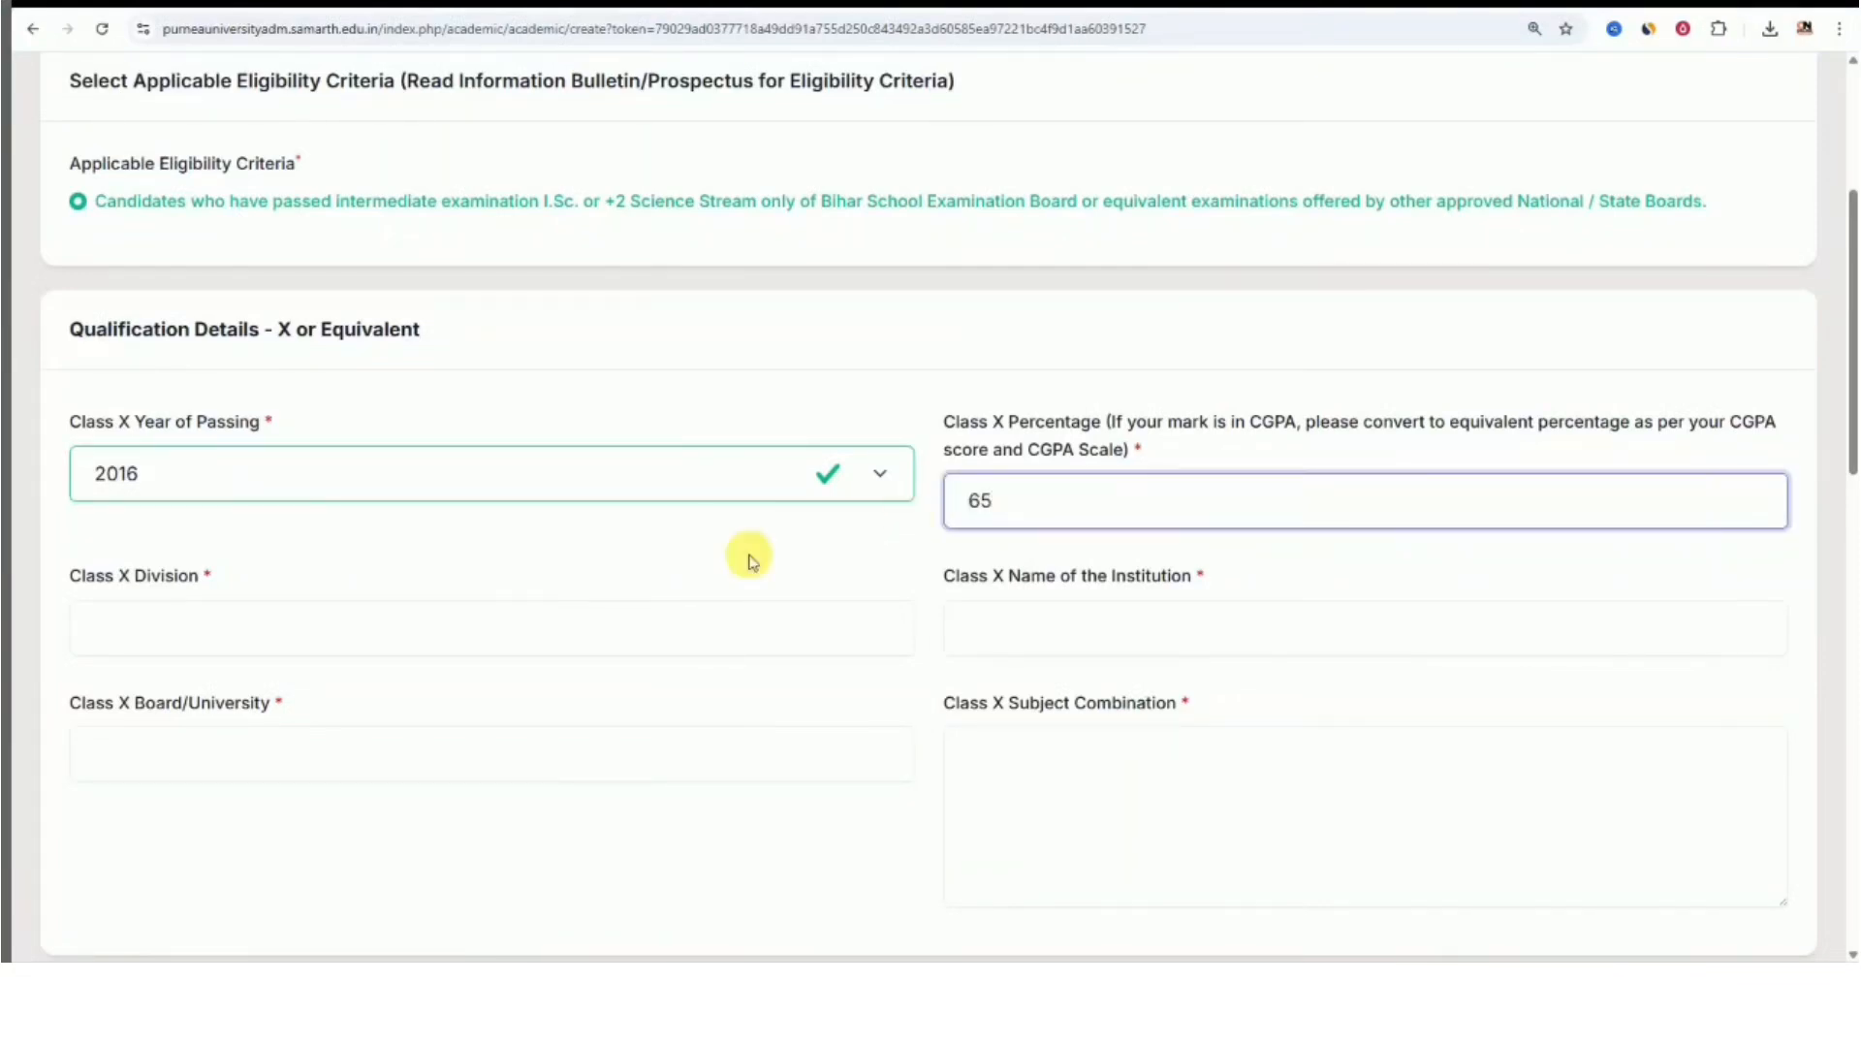
left_click(477, 629)
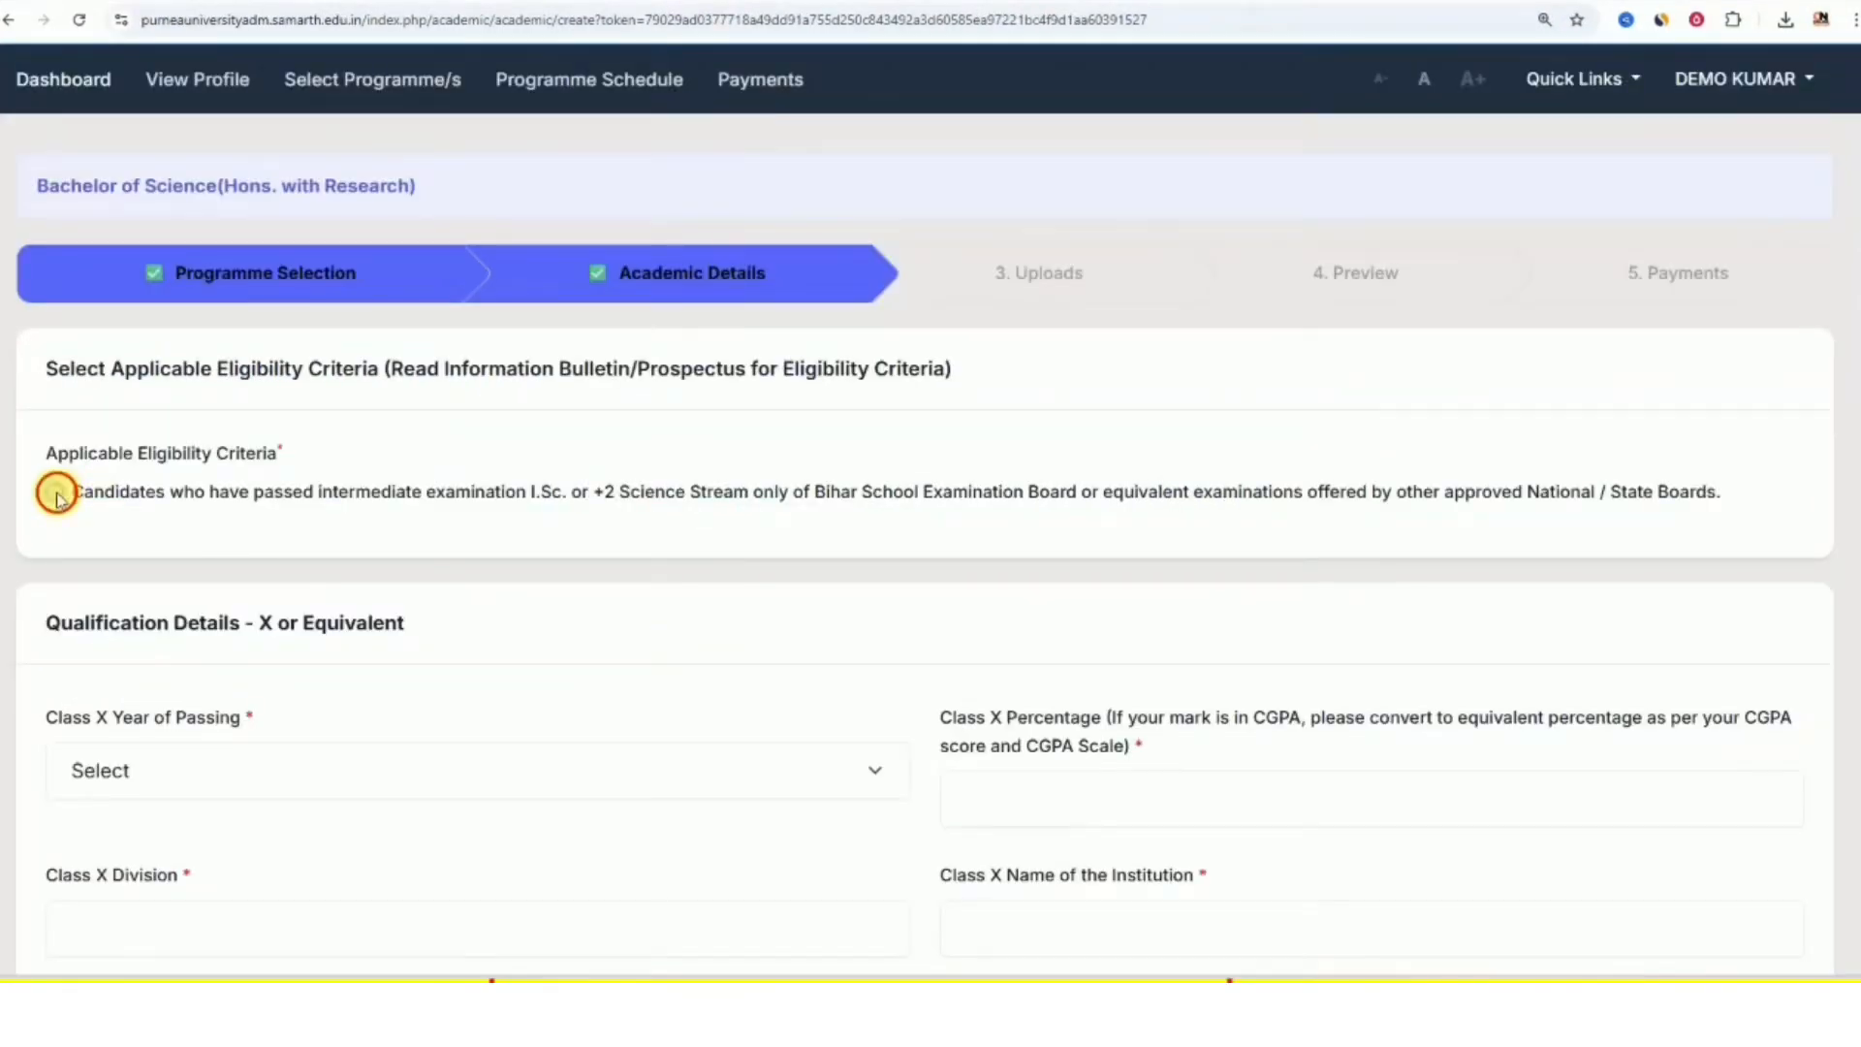
left_click(57, 494)
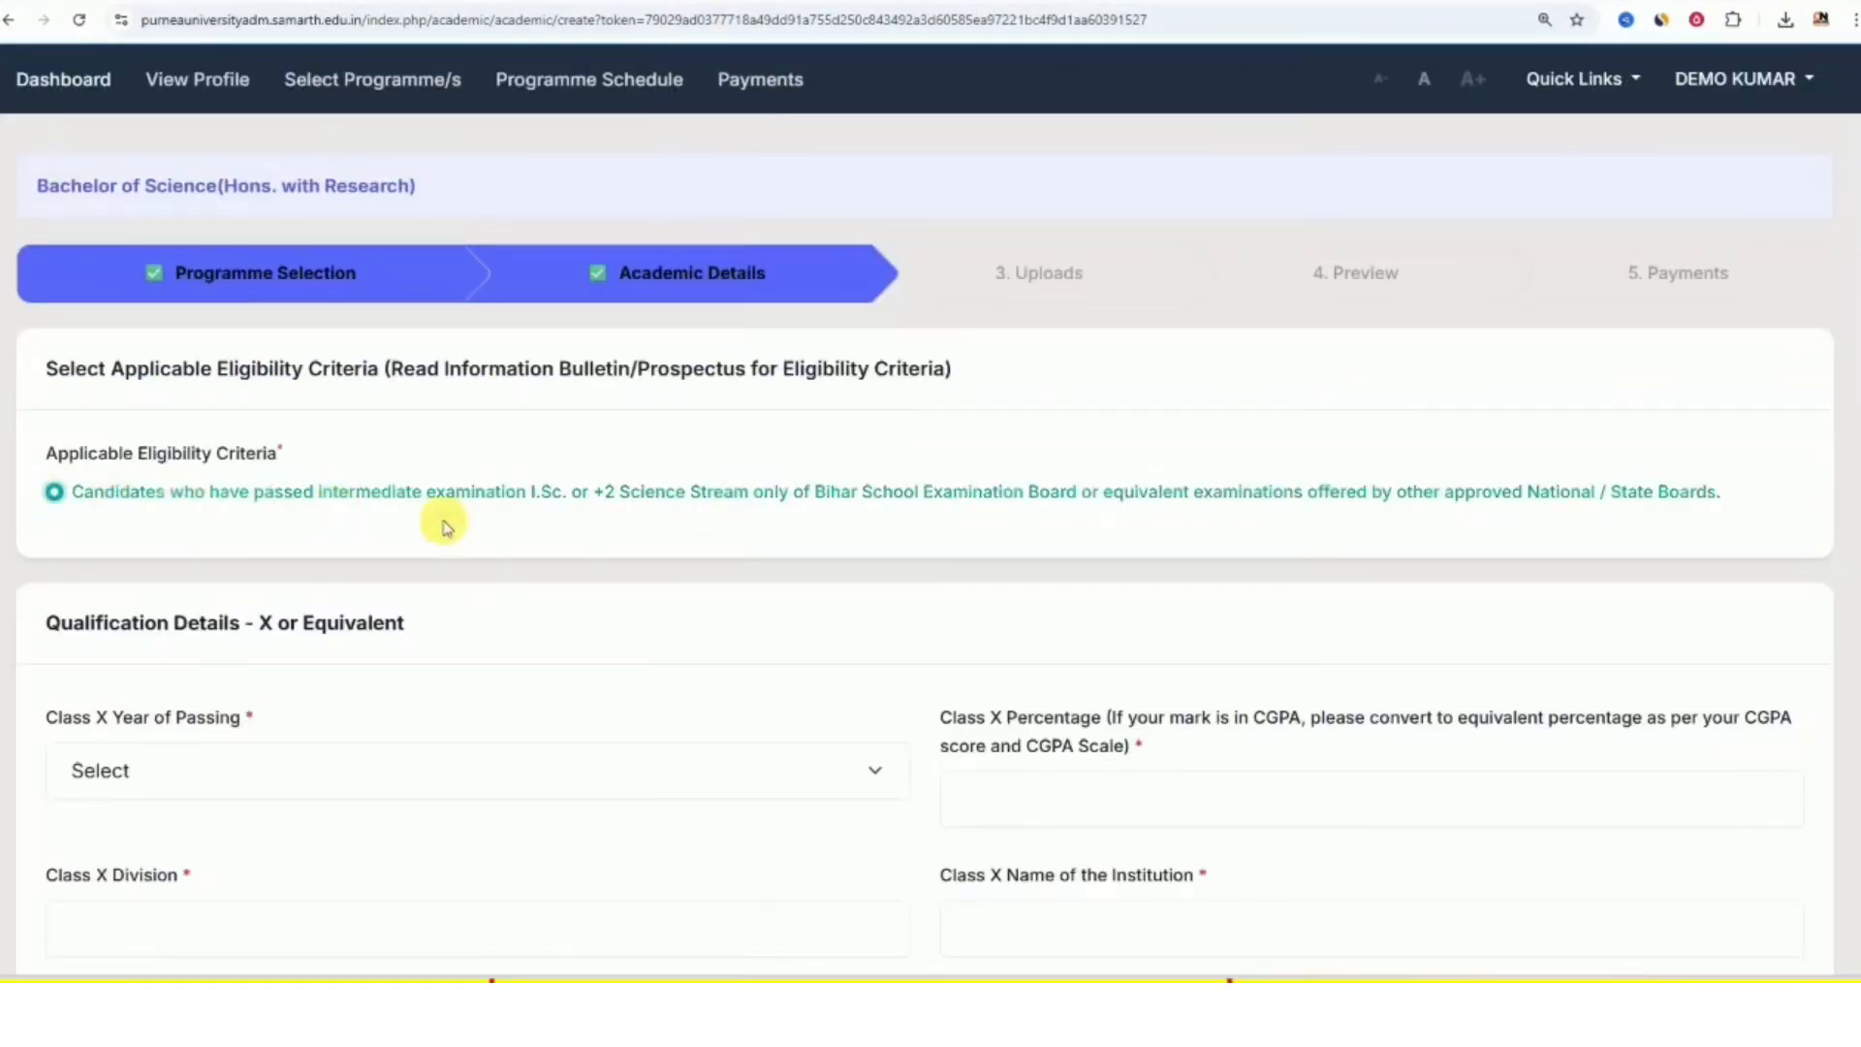
scroll(494, 527, "down", 3)
left_click(217, 479)
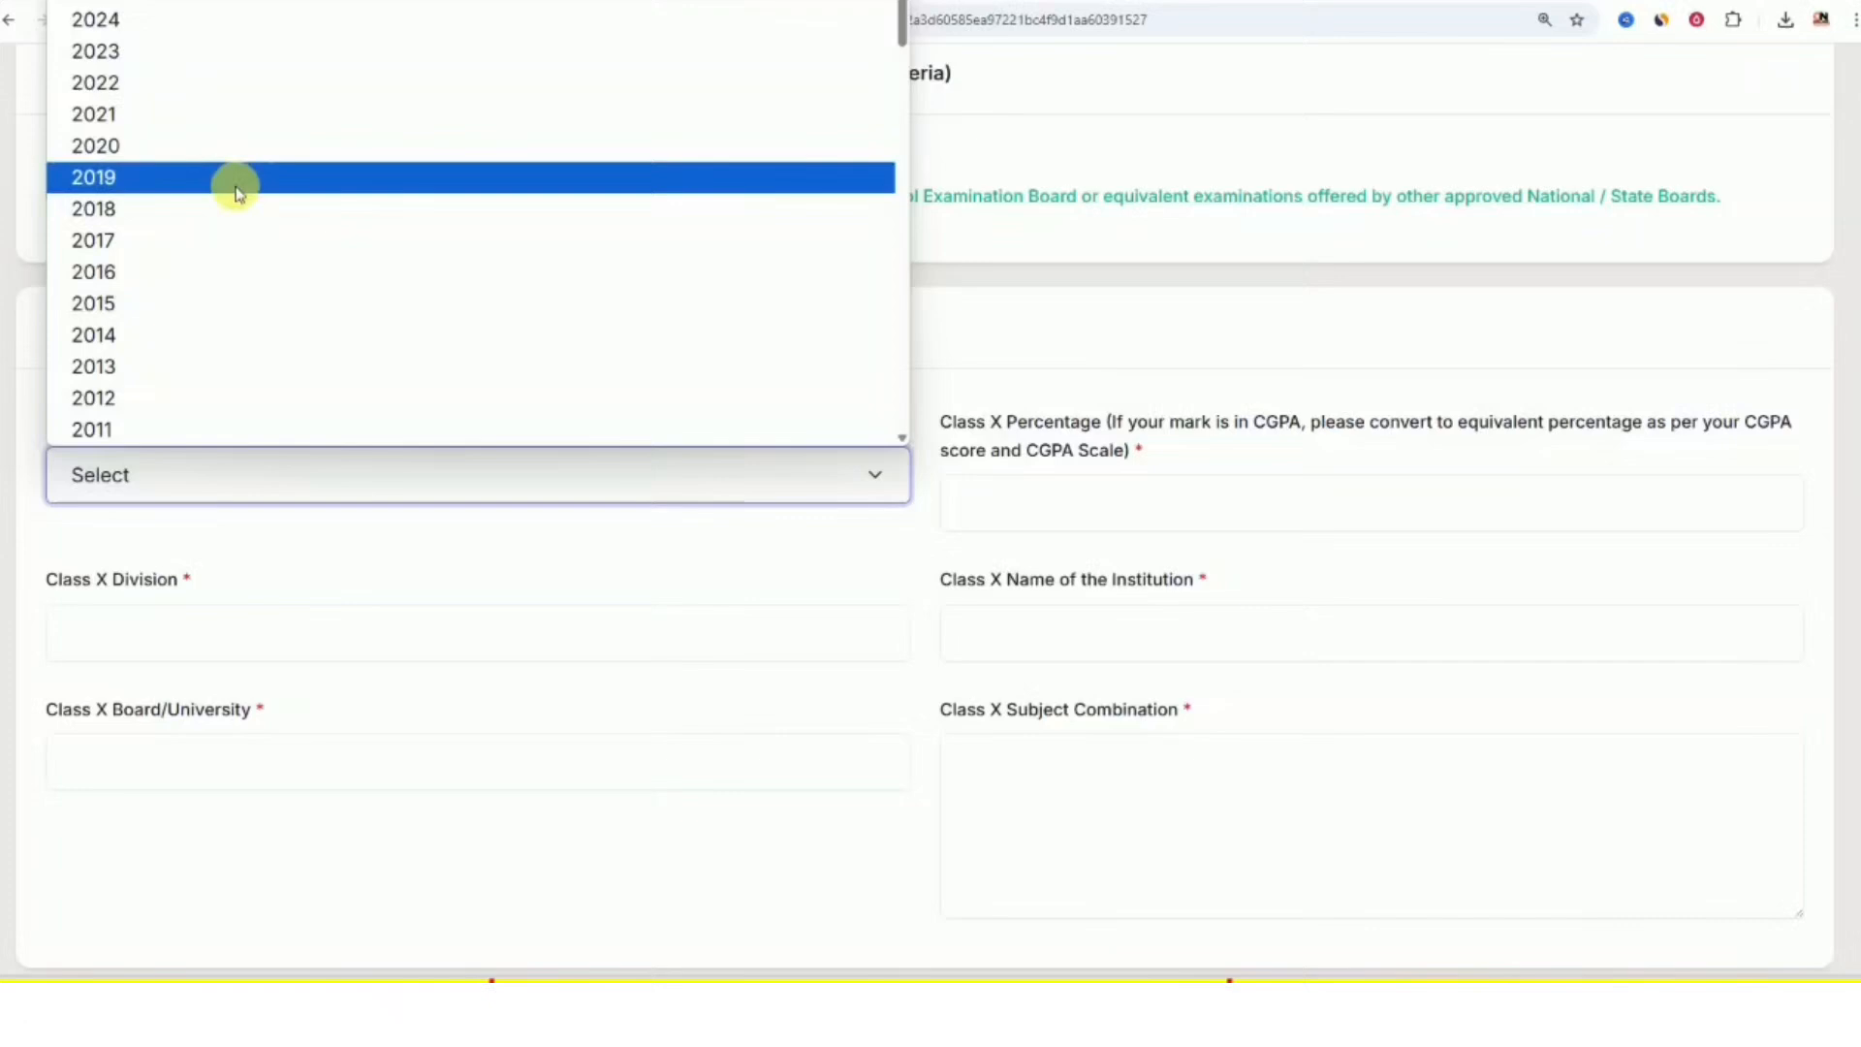
left_click(216, 271)
left_click(1035, 503)
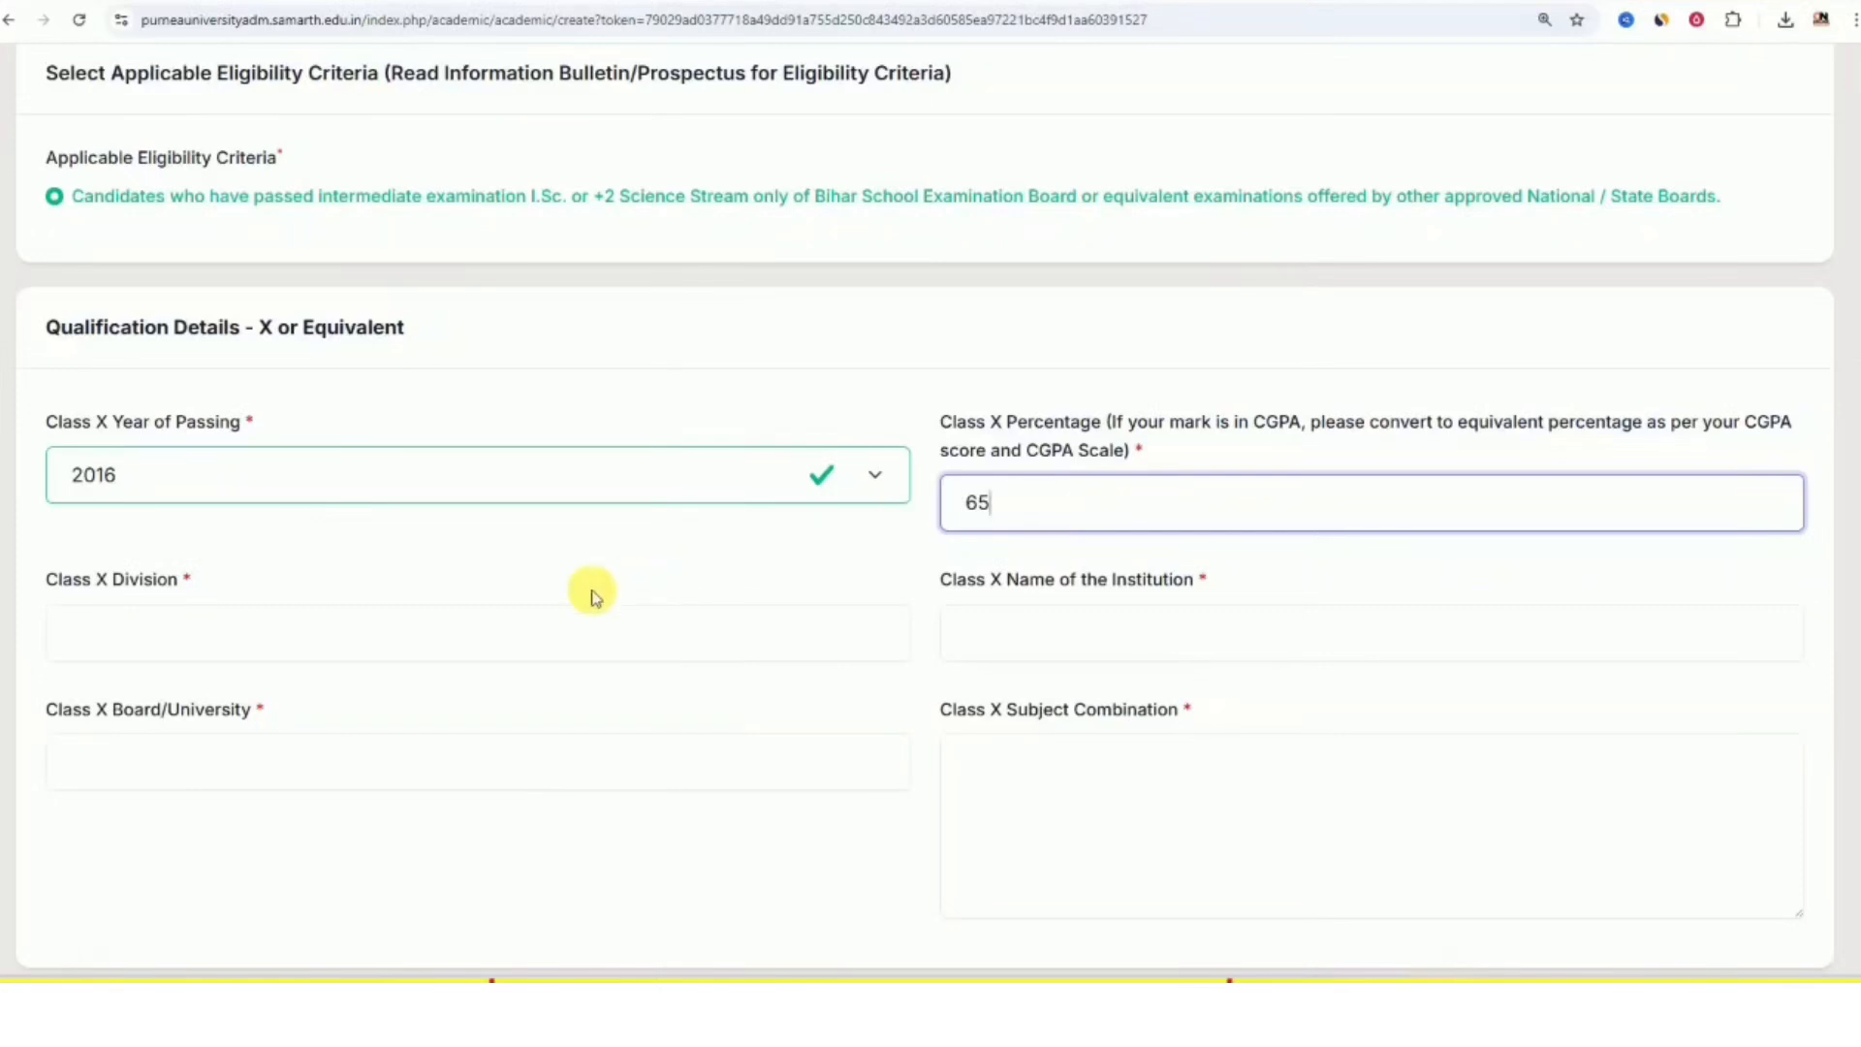
left_click(459, 632)
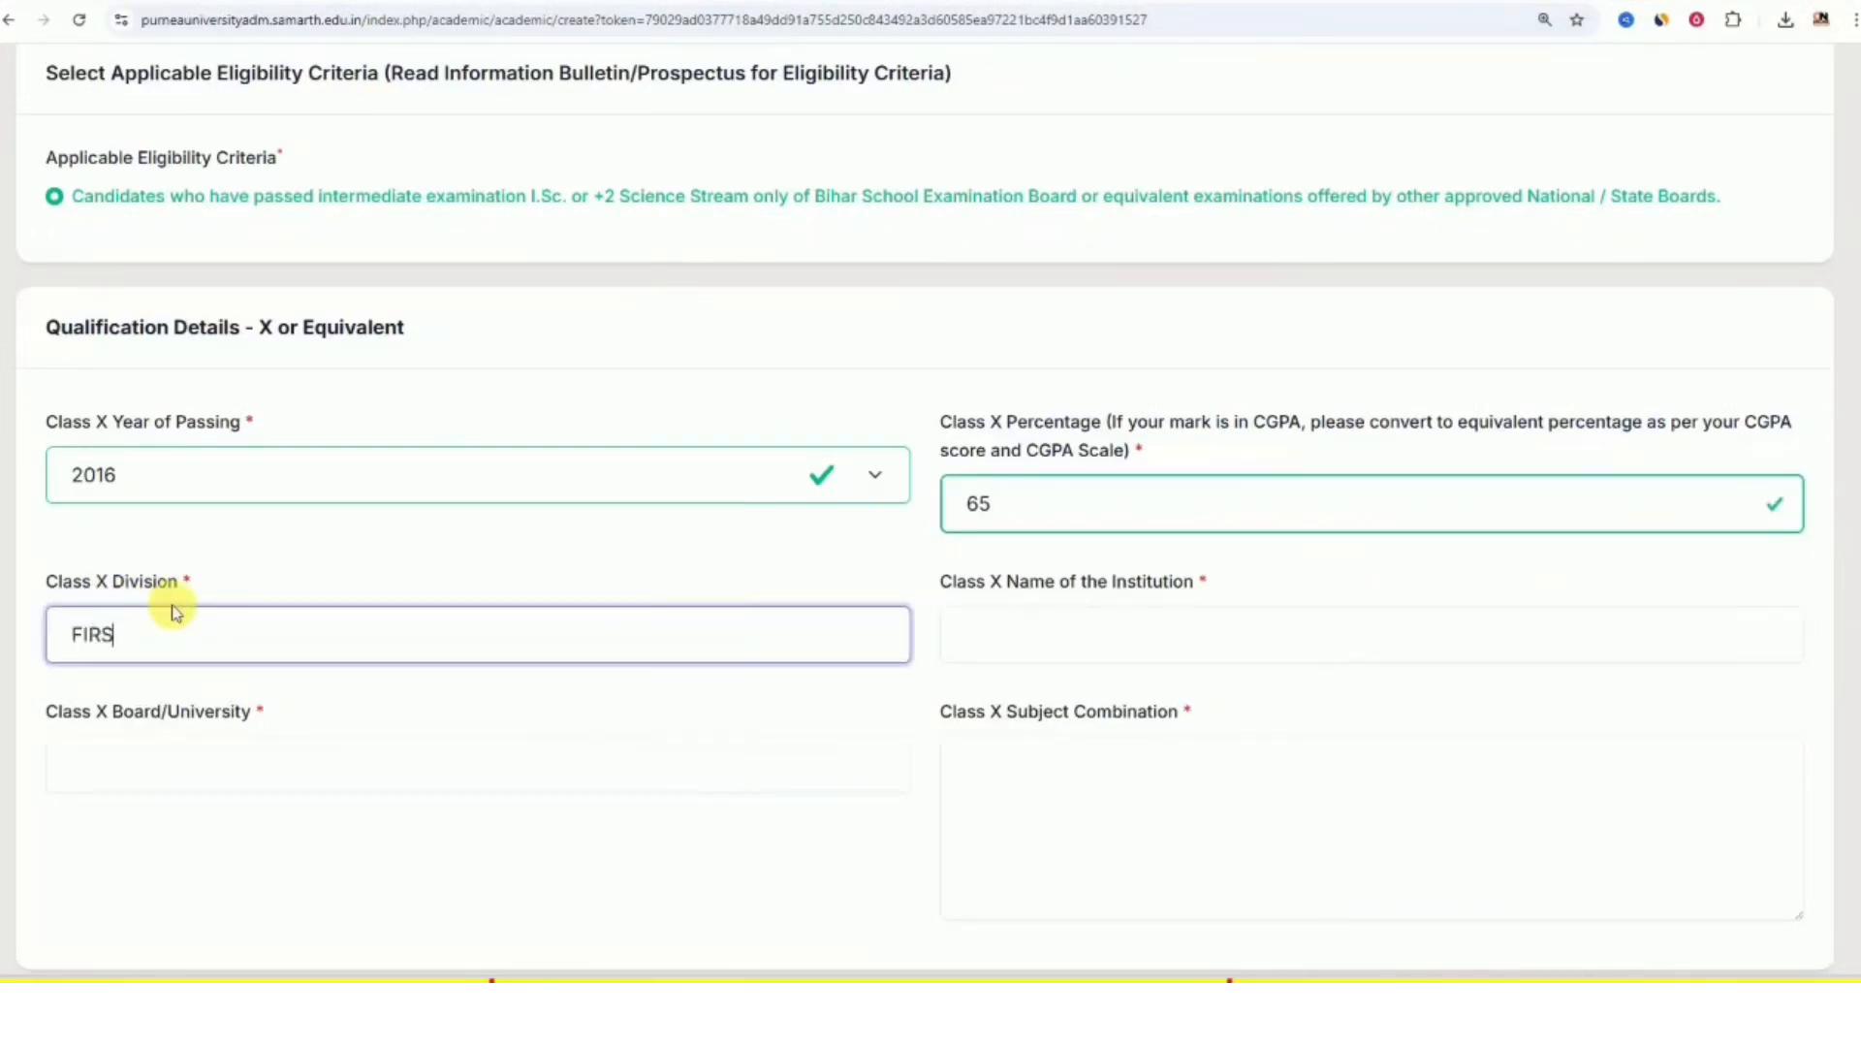
Fill in Class X institution SCHOOL NAME and board BSEB PATNA, then begin the subject combination
left_click(1035, 628)
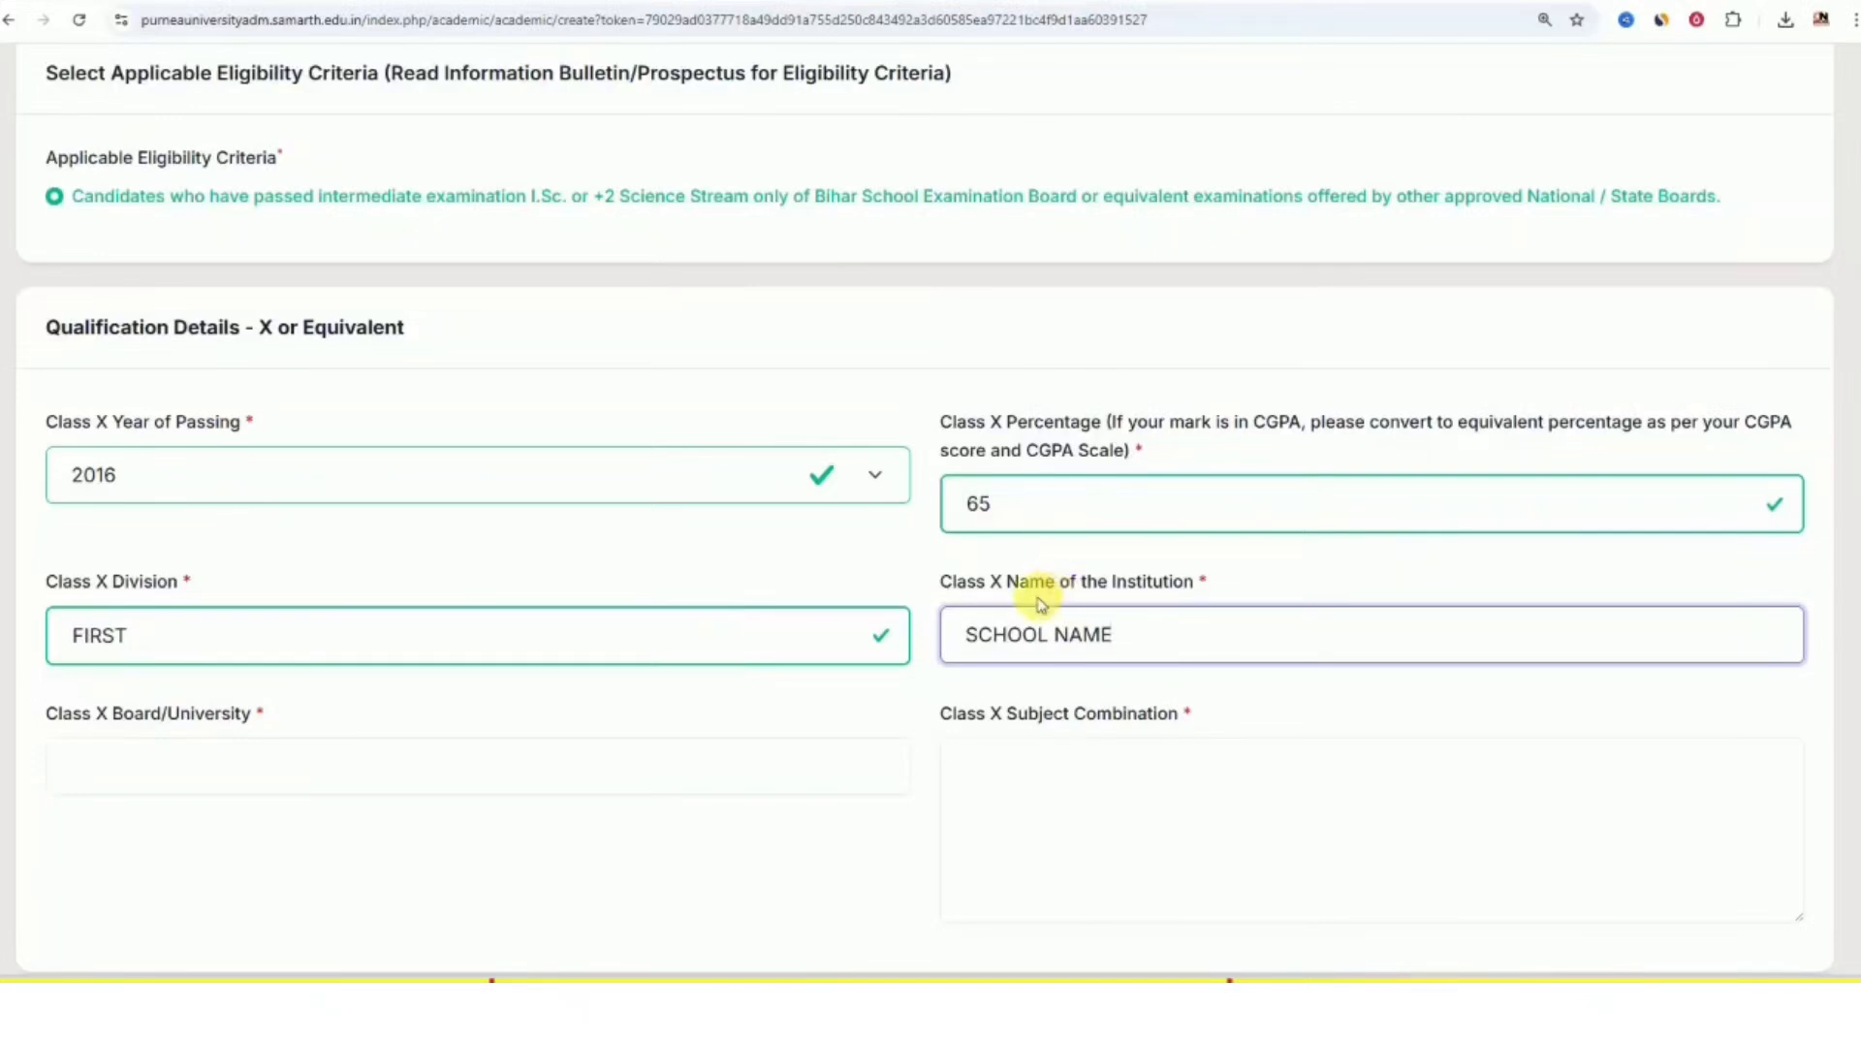
left_click(496, 773)
type("BSEB PATNA")
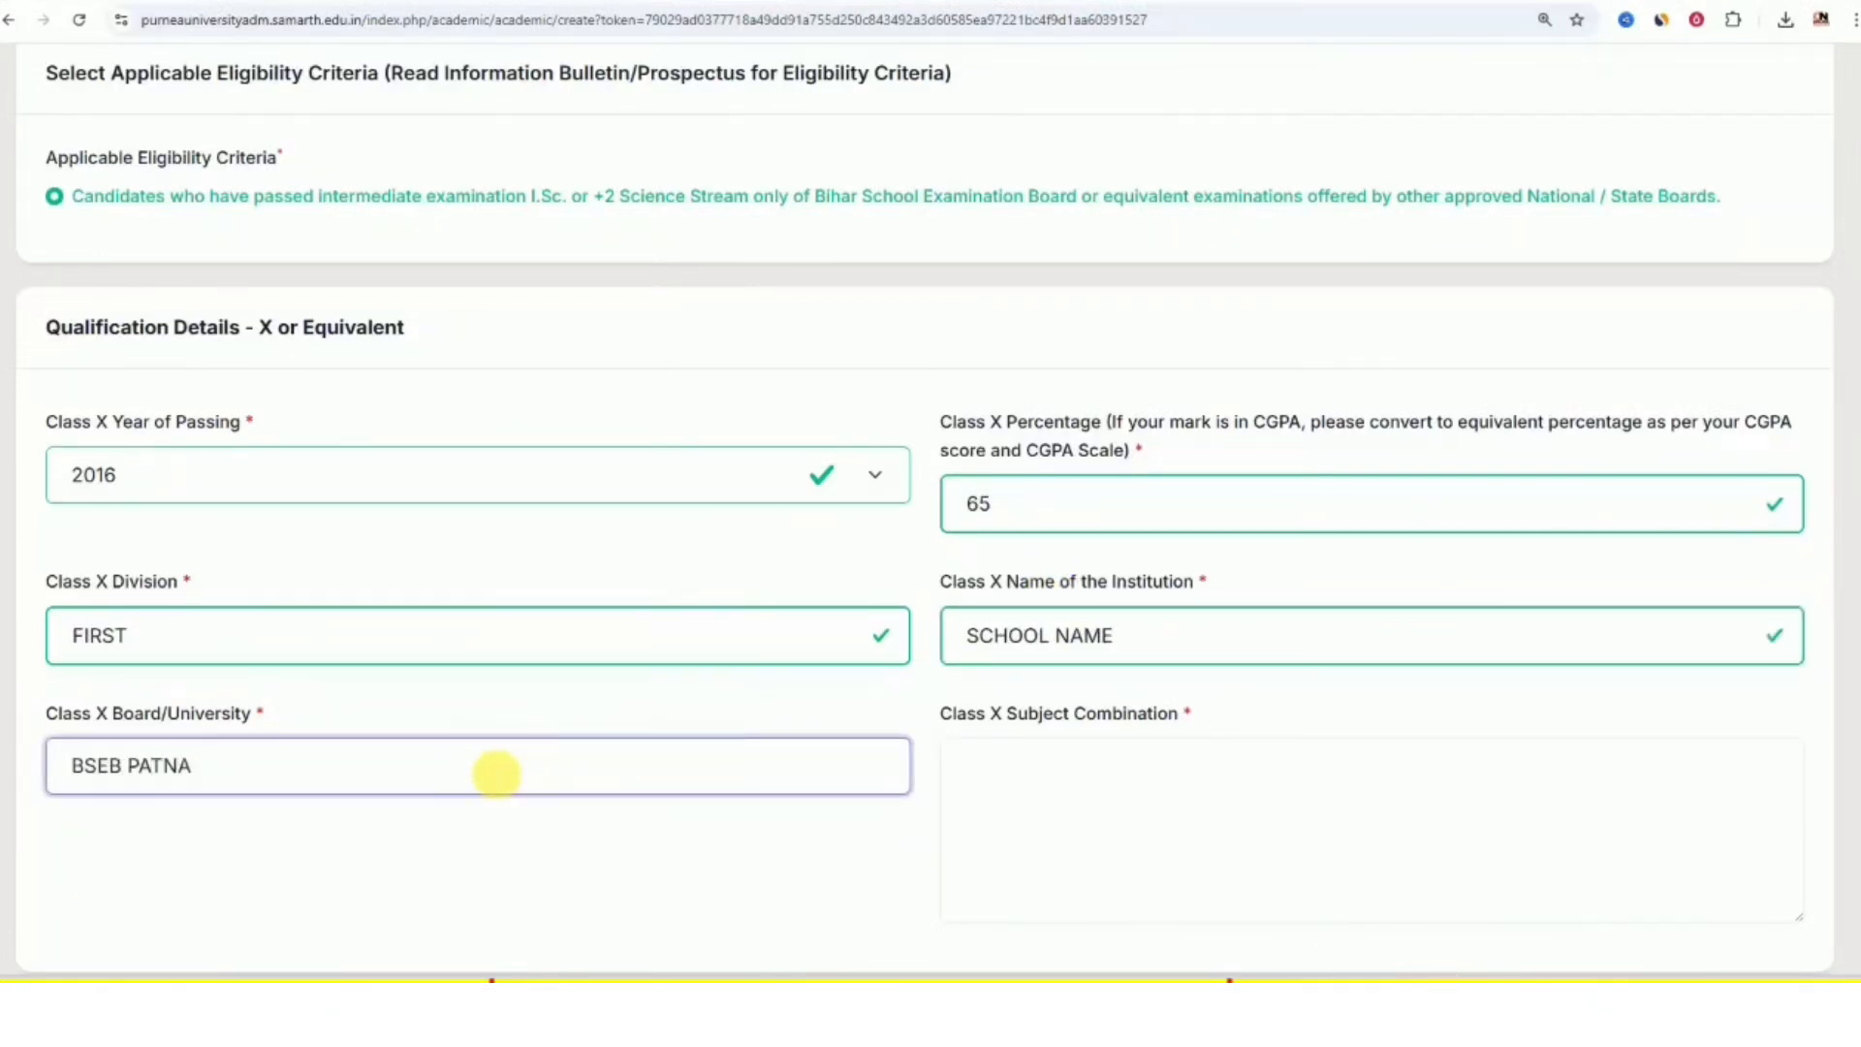
left_click(1224, 793)
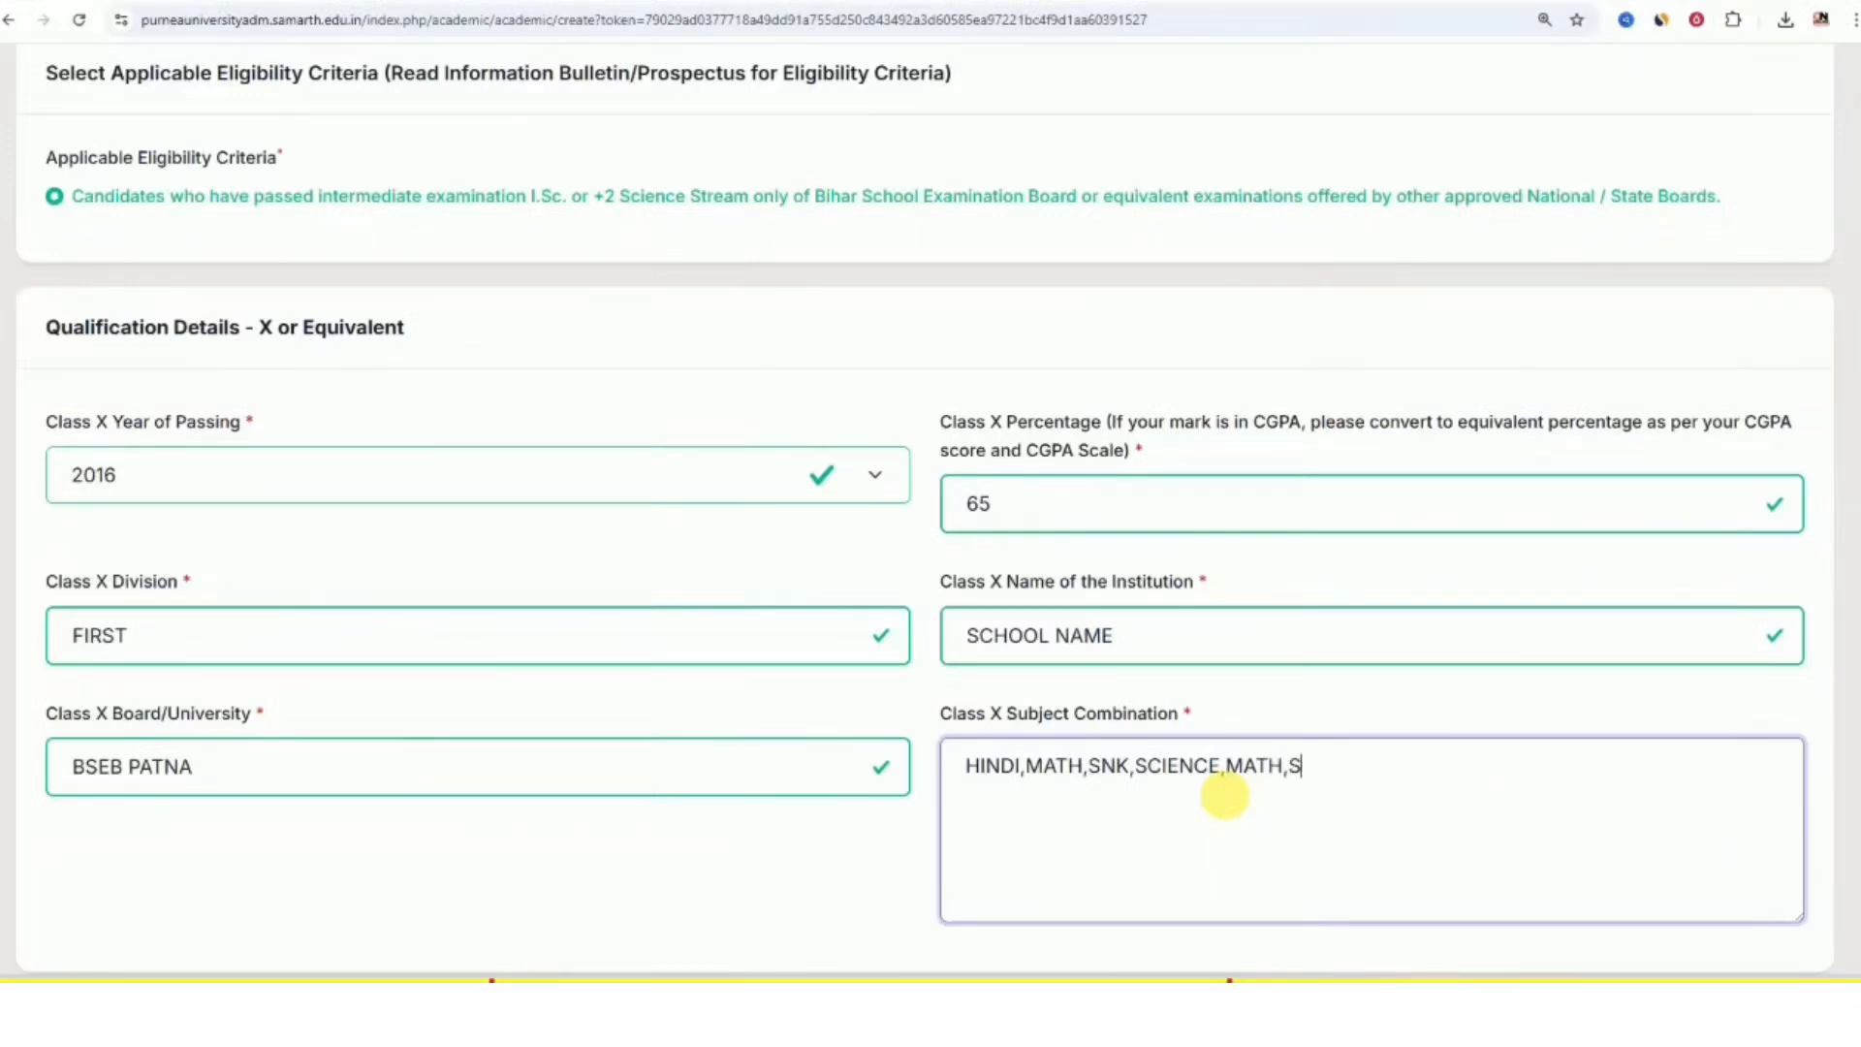
Enter Class XII as Passed in 2022, 85 percent, FIRST division, BSEB PATNA, COLLEGE, with subjects
scroll(1224, 795, "down", 8)
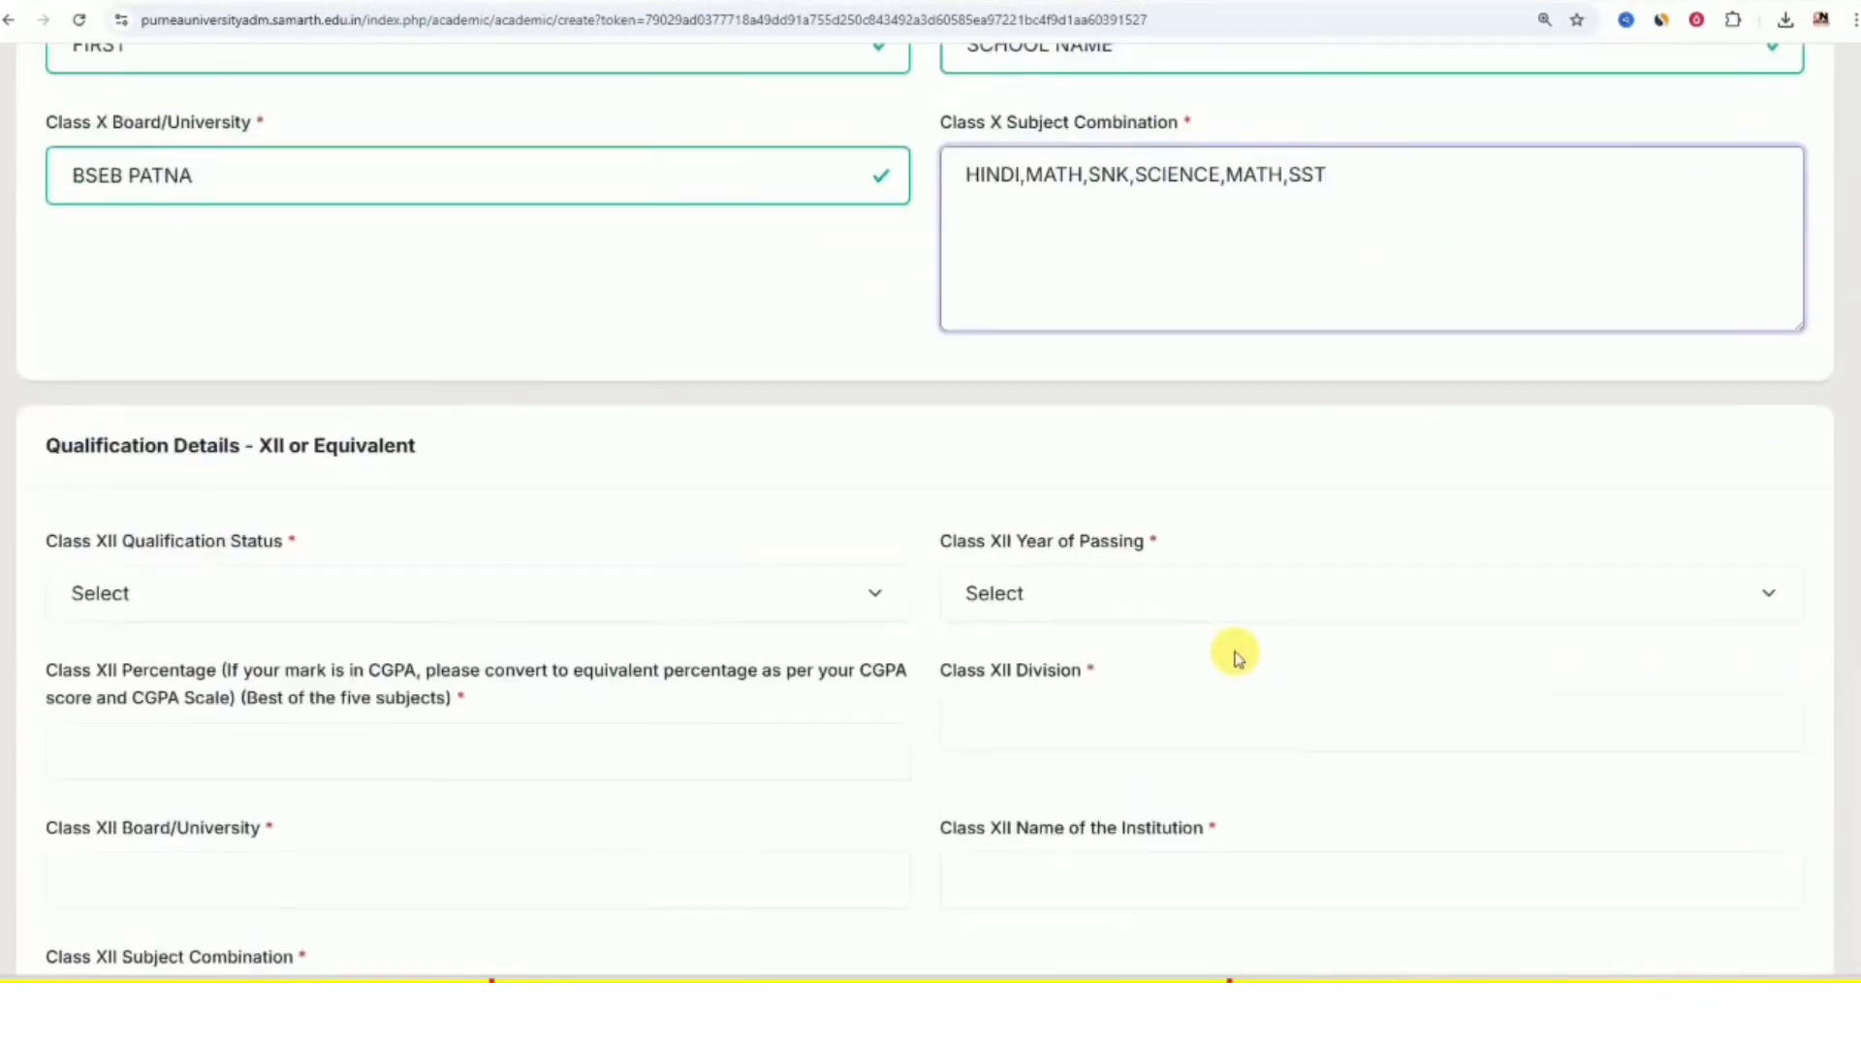
left_click(388, 378)
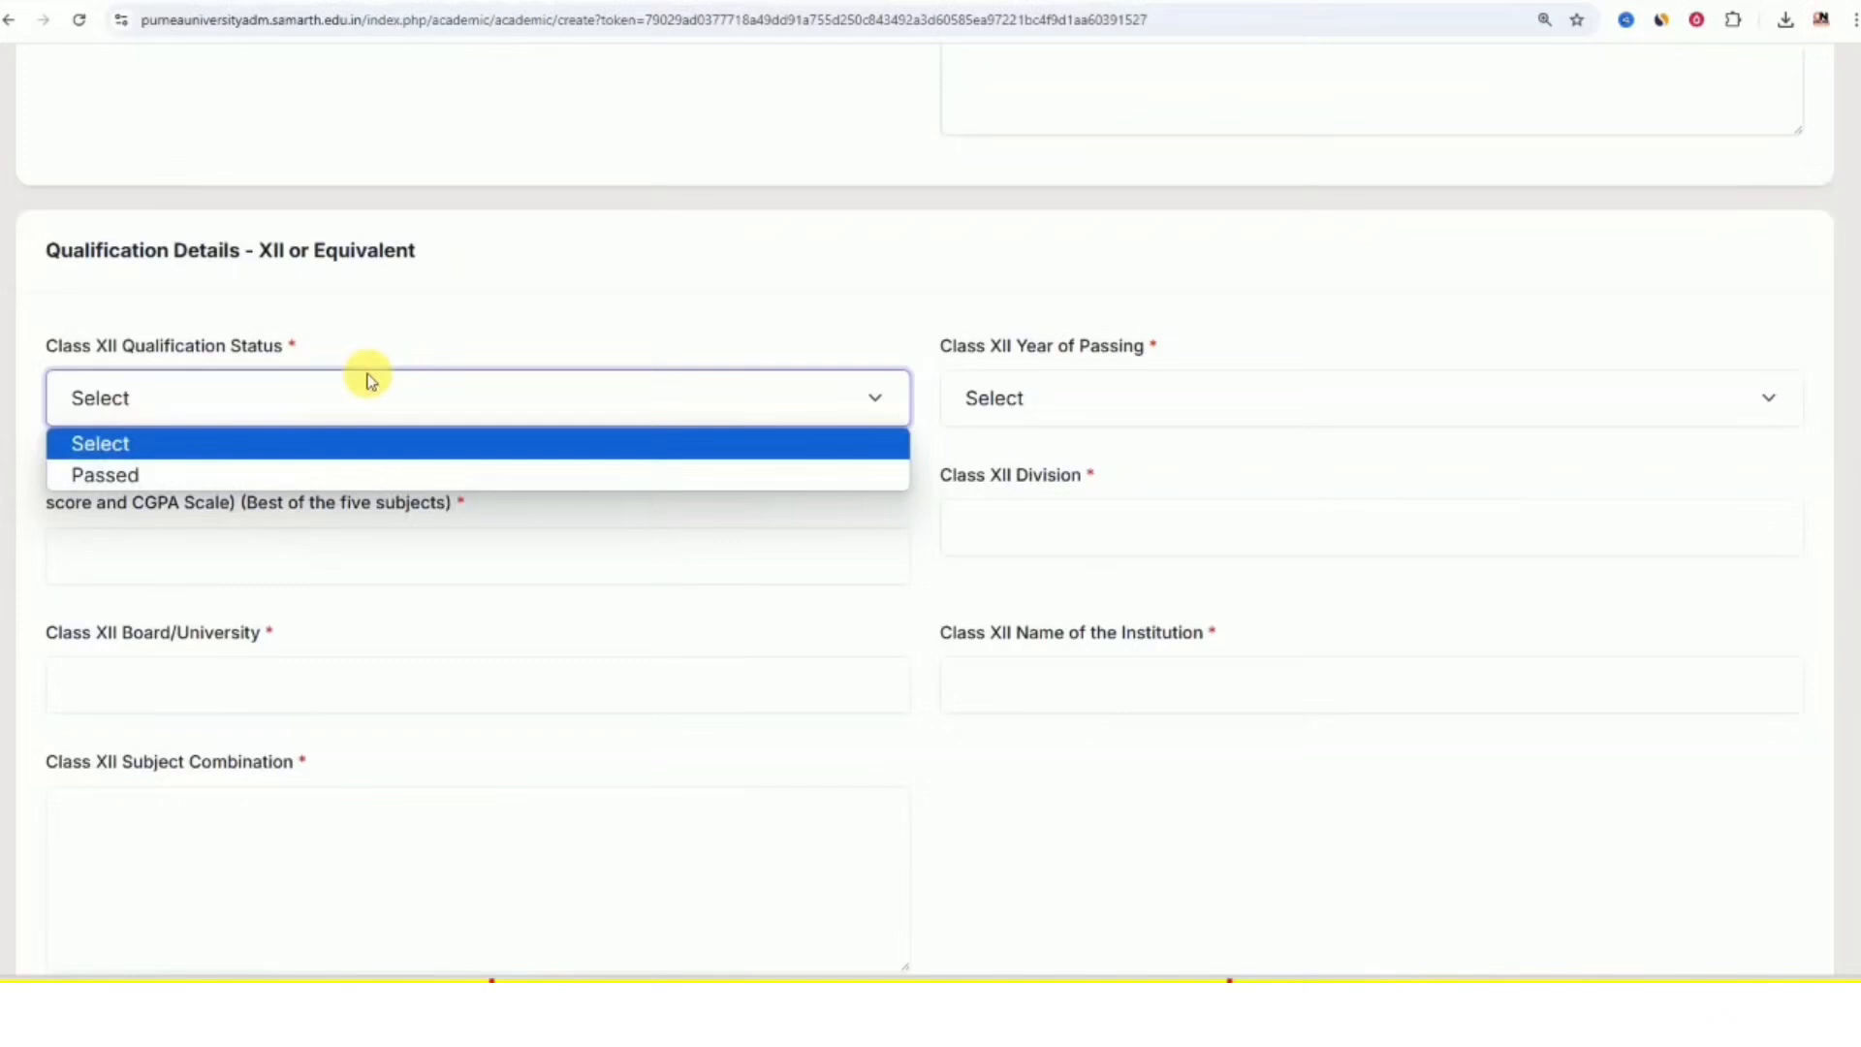
left_click(307, 469)
left_click(1107, 393)
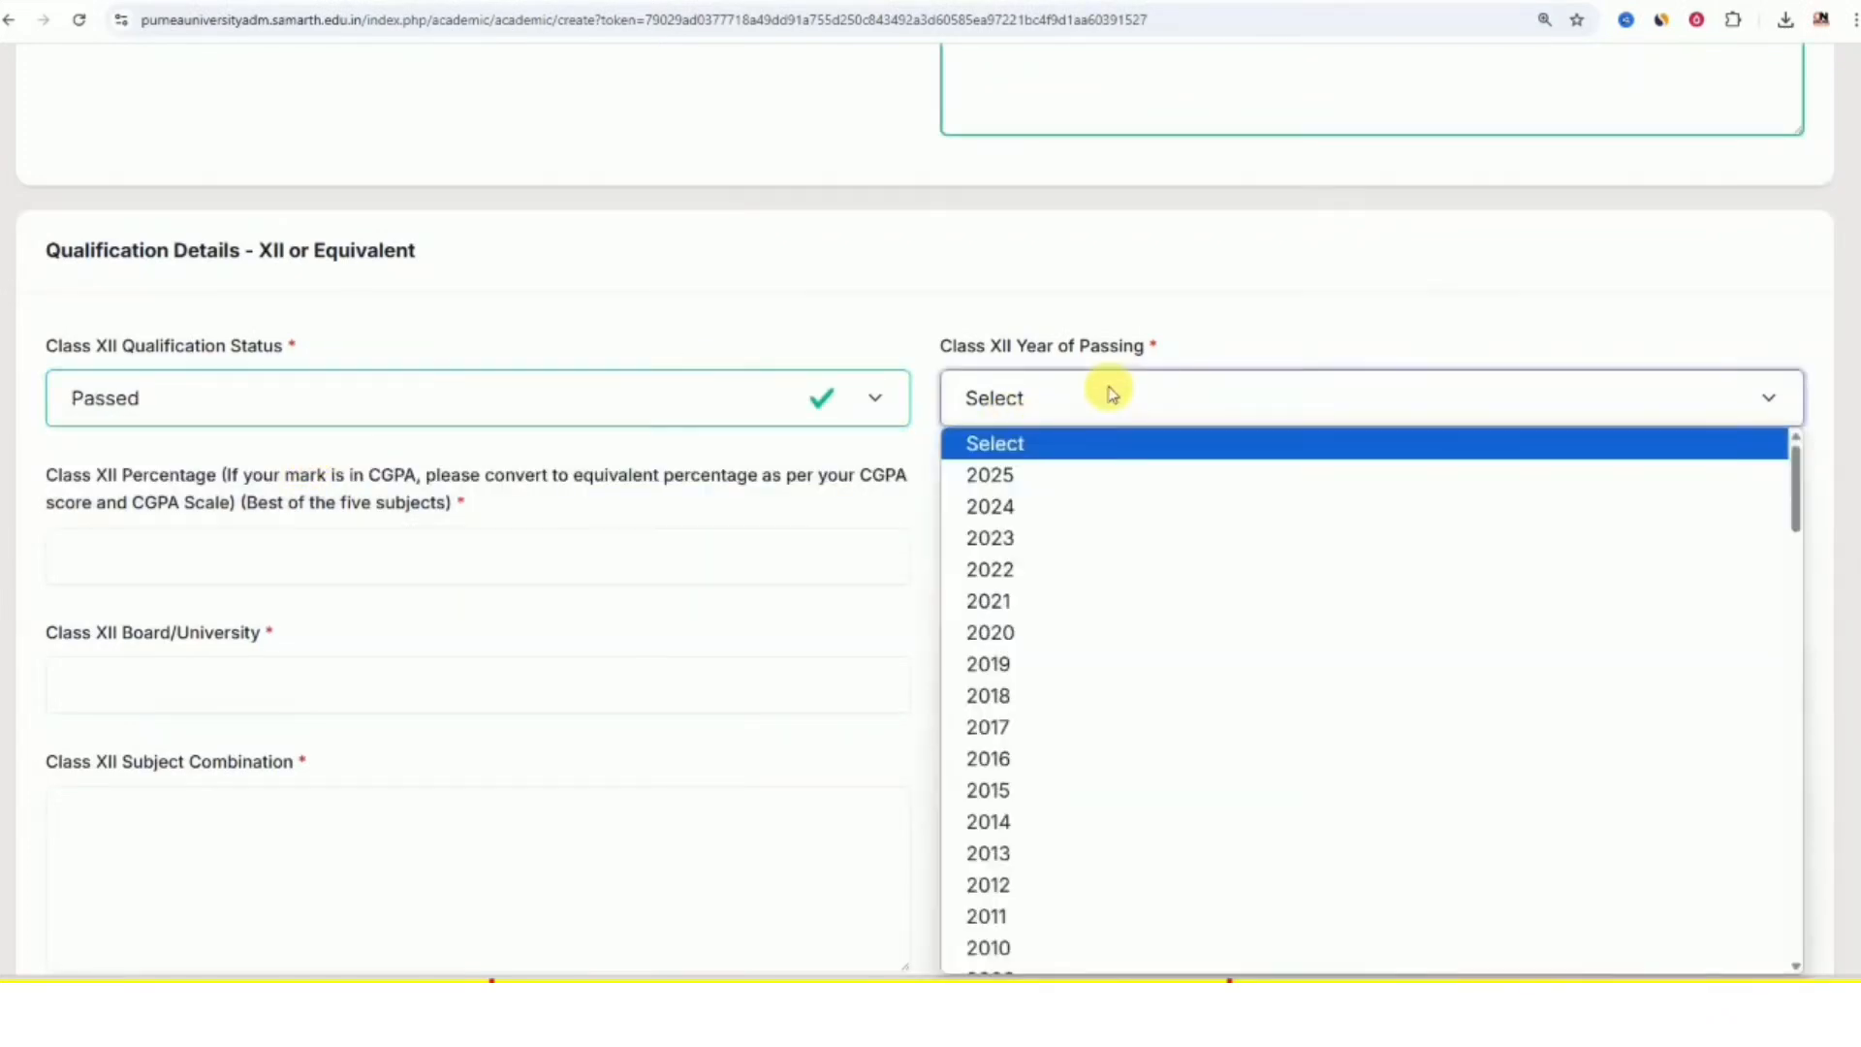
left_click(1067, 565)
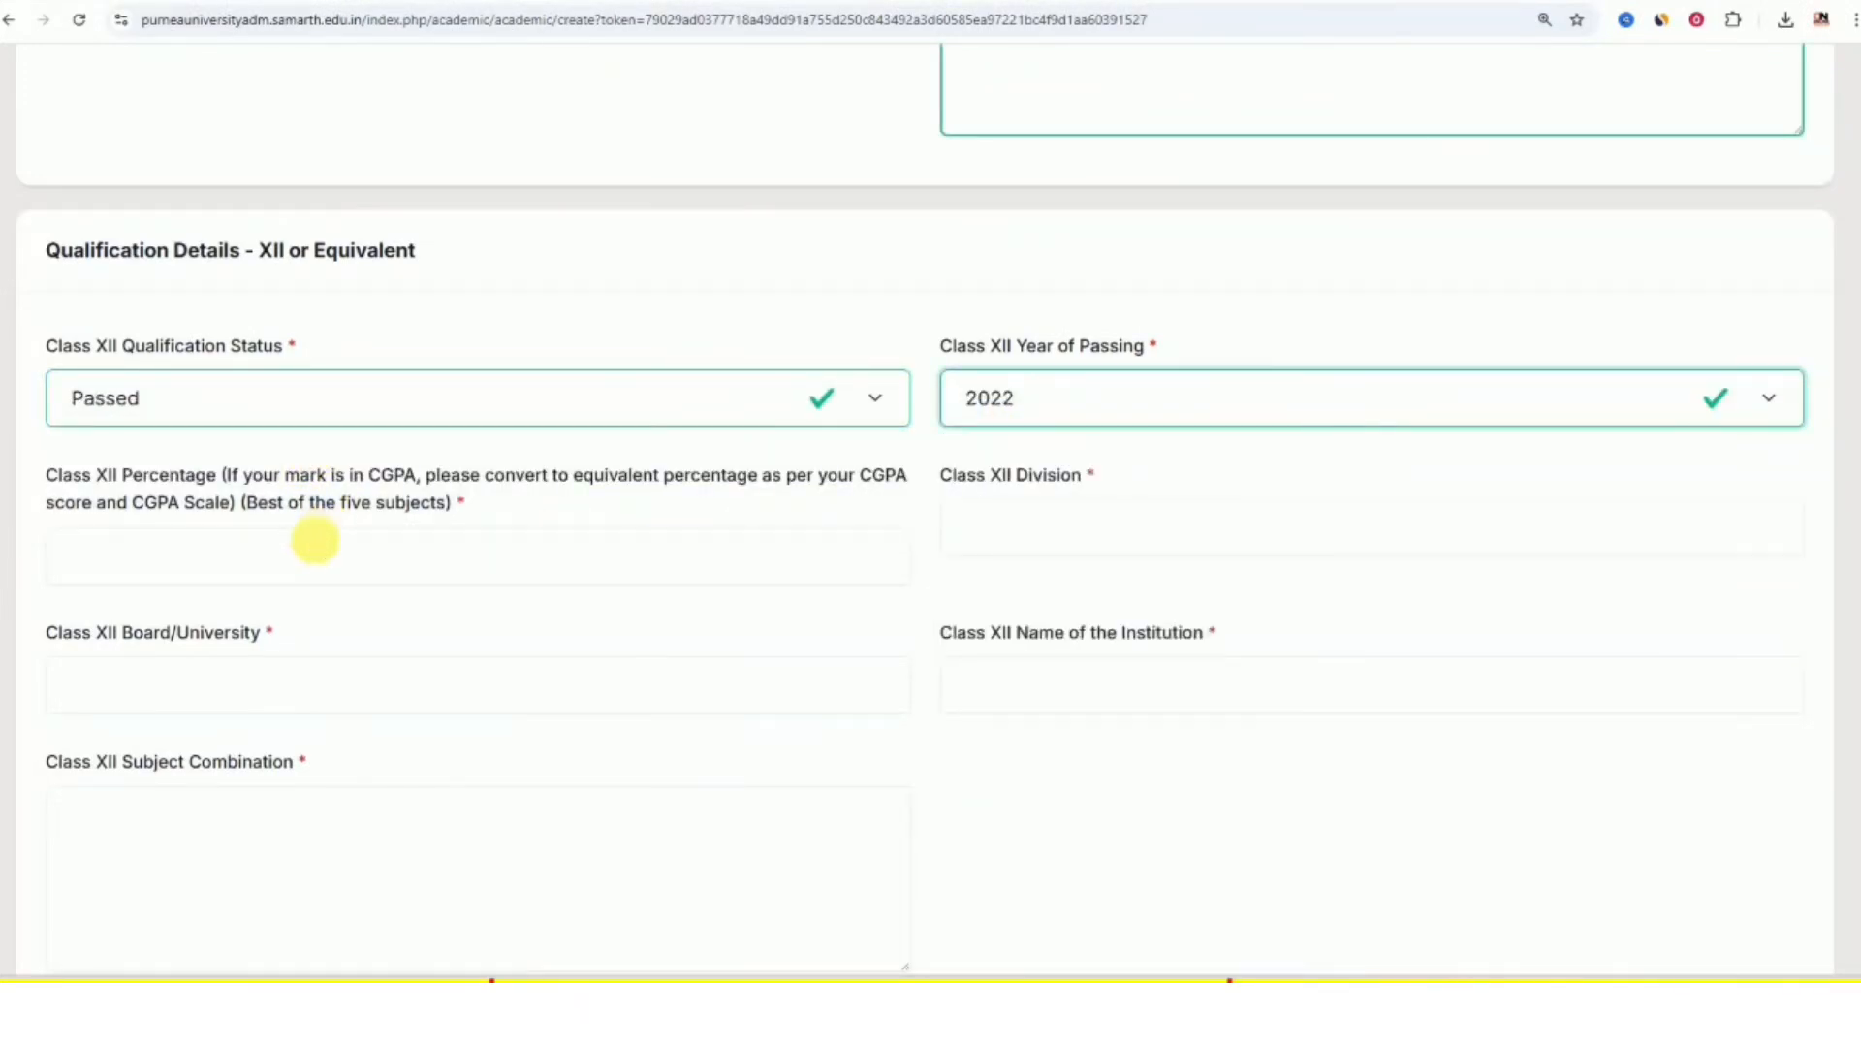
left_click(313, 540)
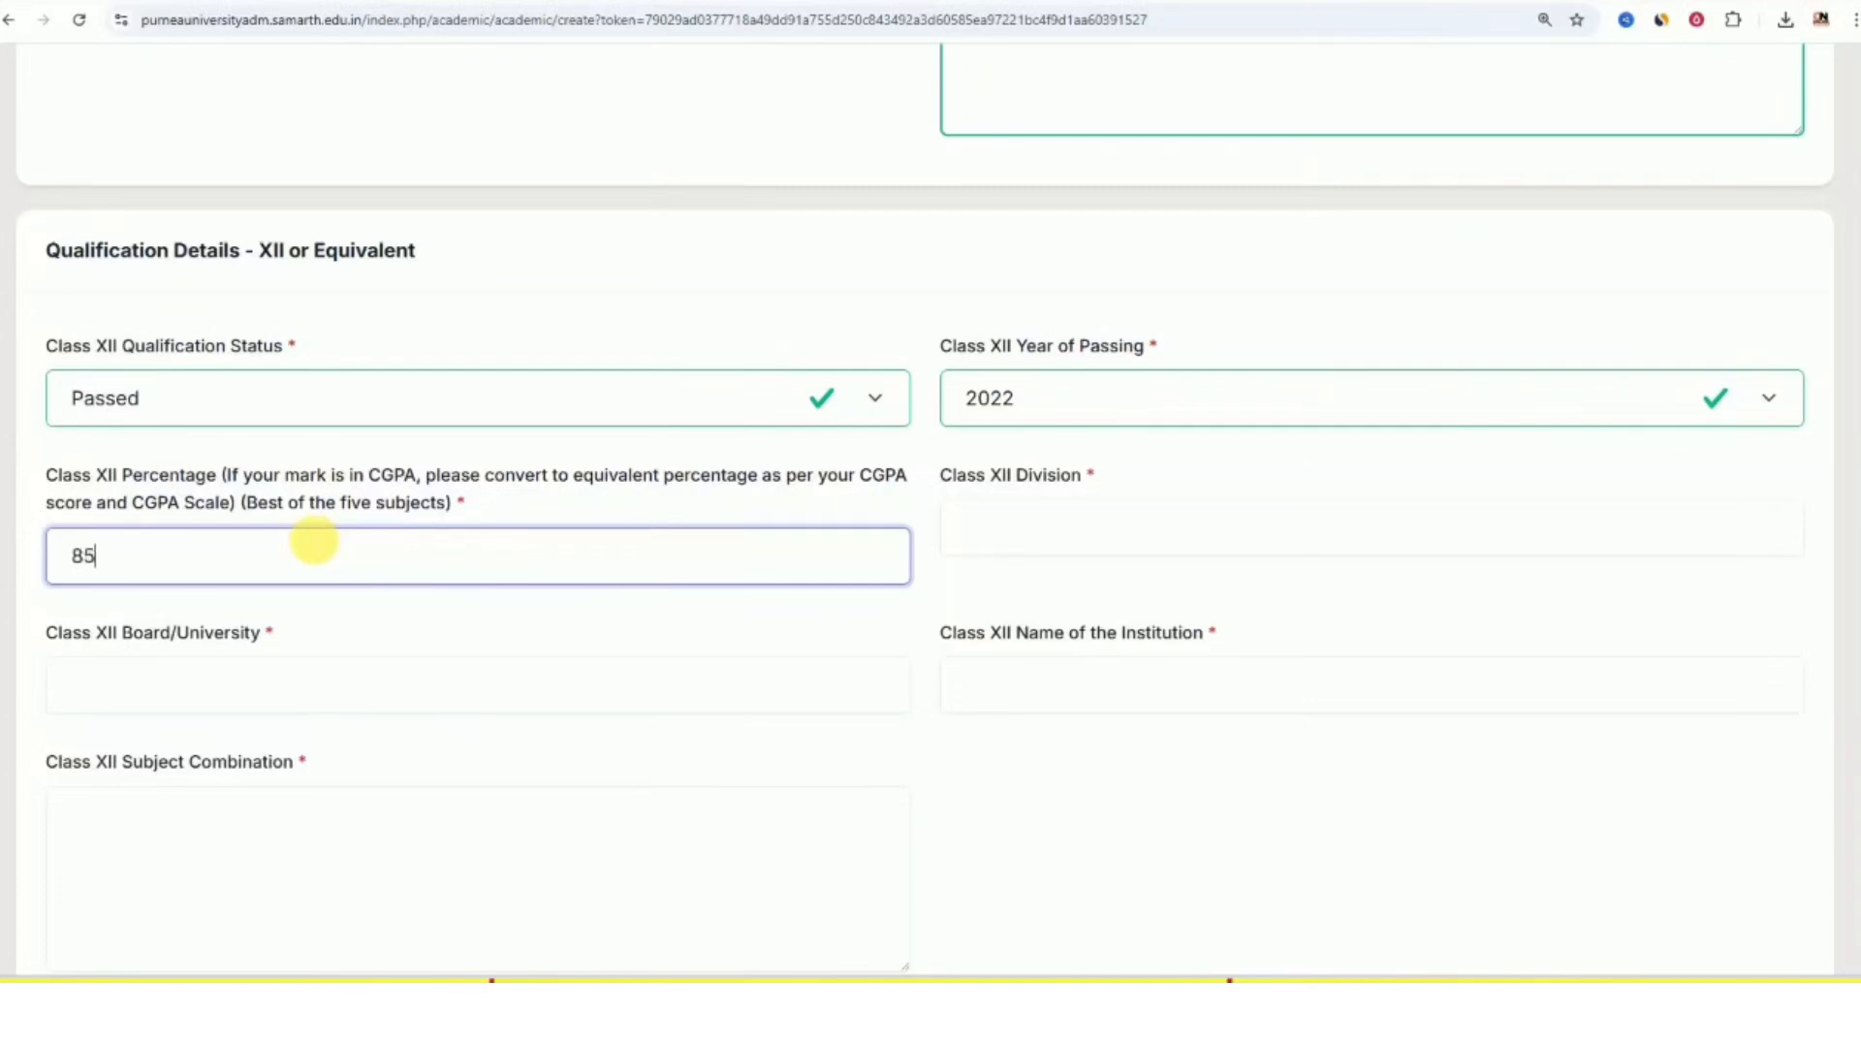
left_click(1100, 527)
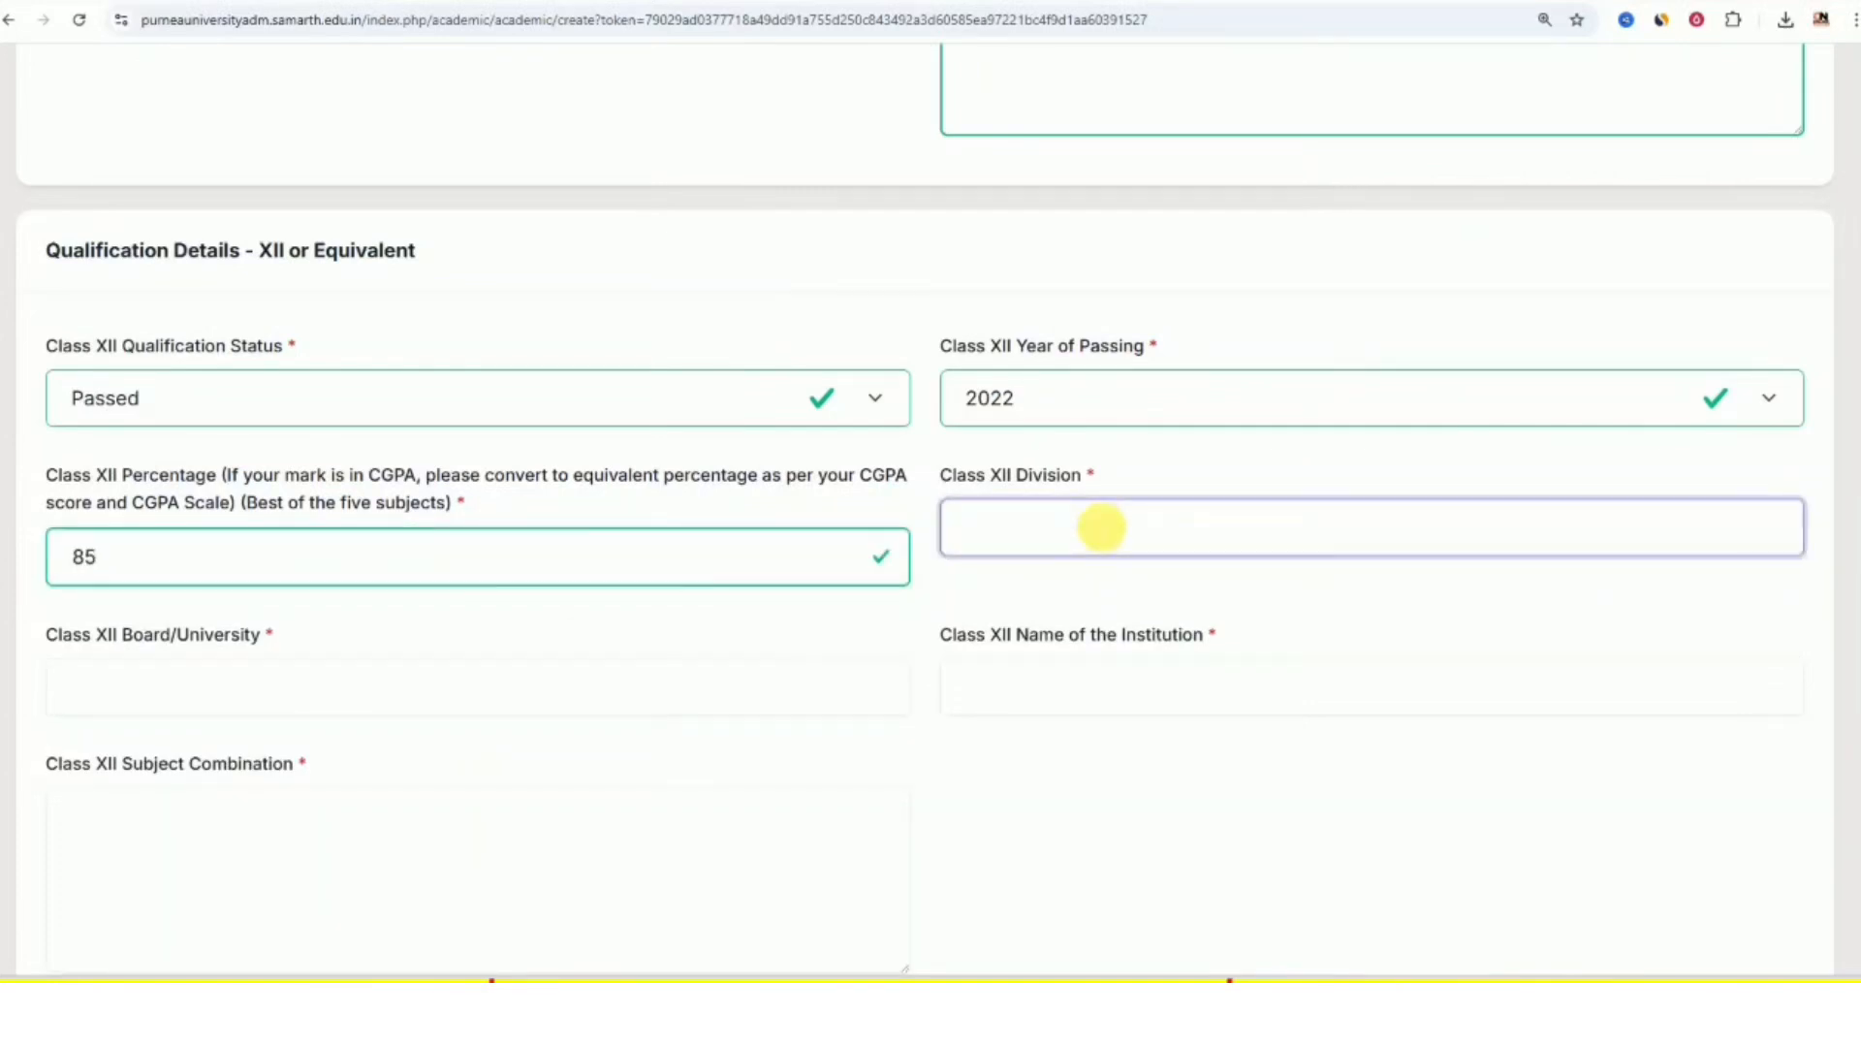
key("Tab")
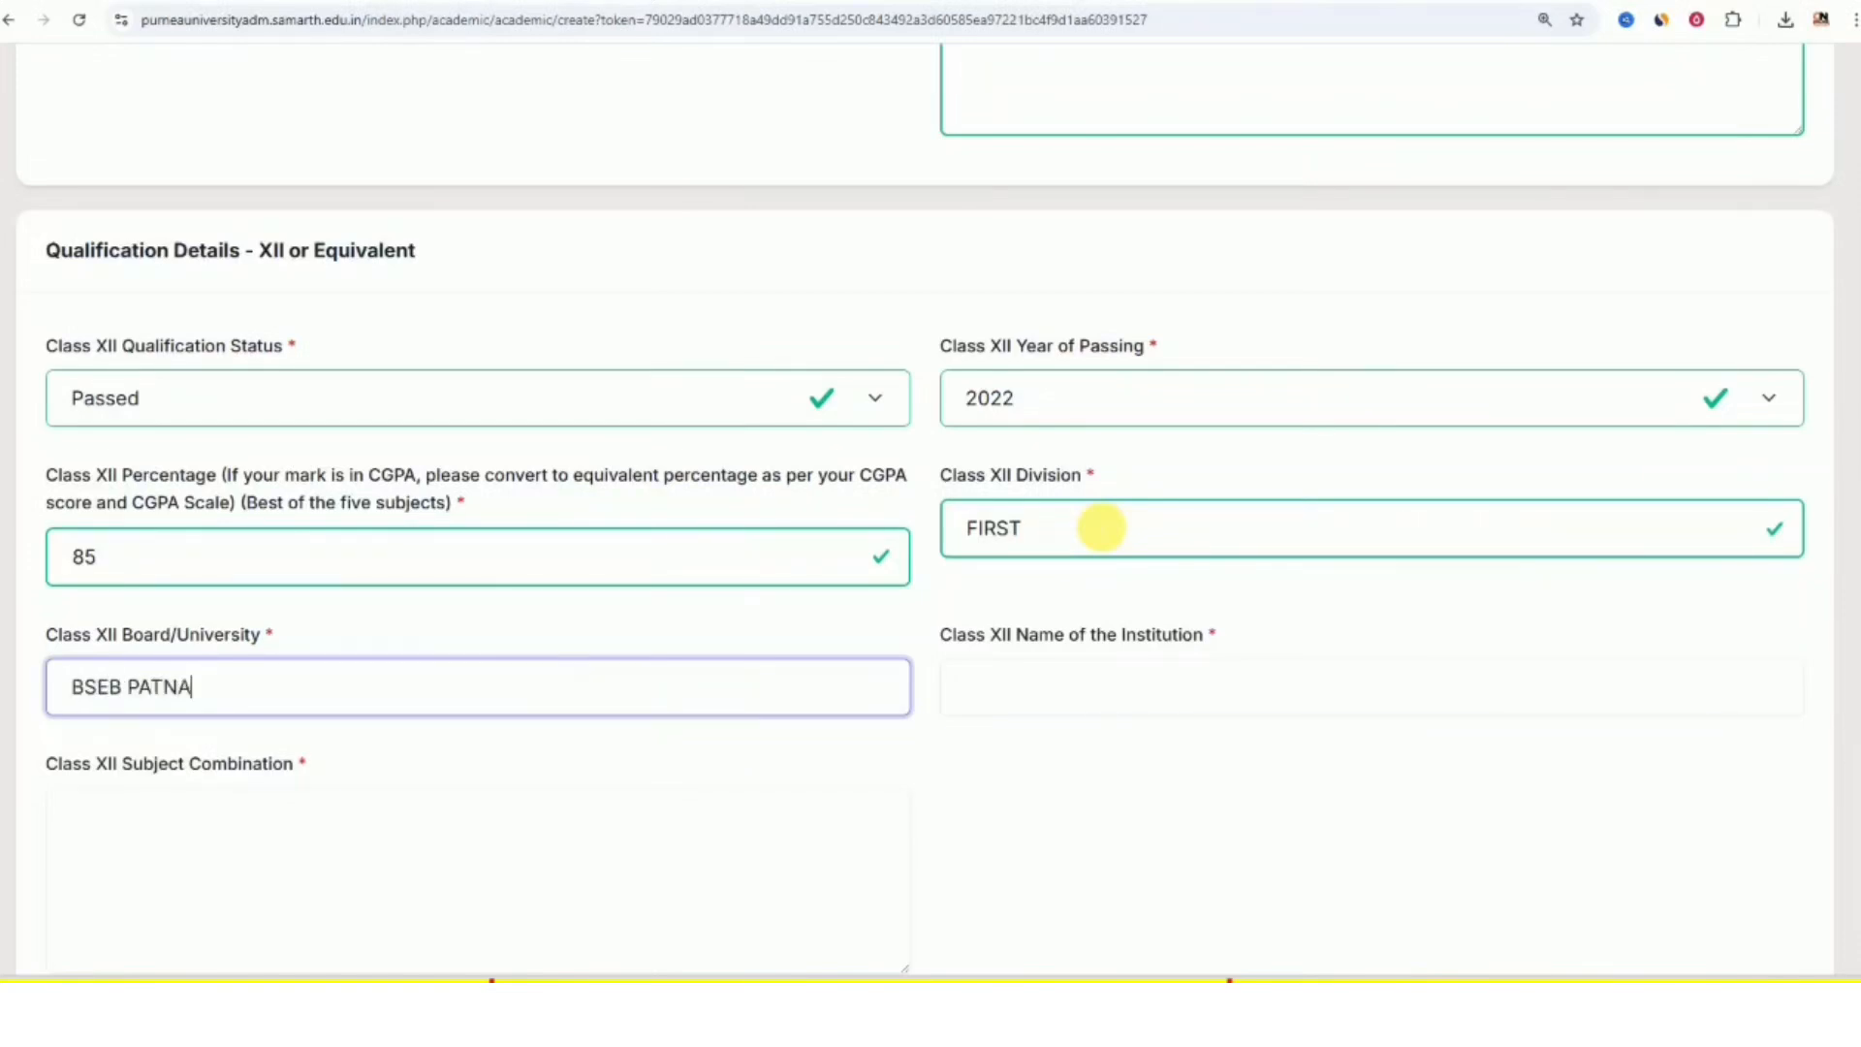
key("Tab")
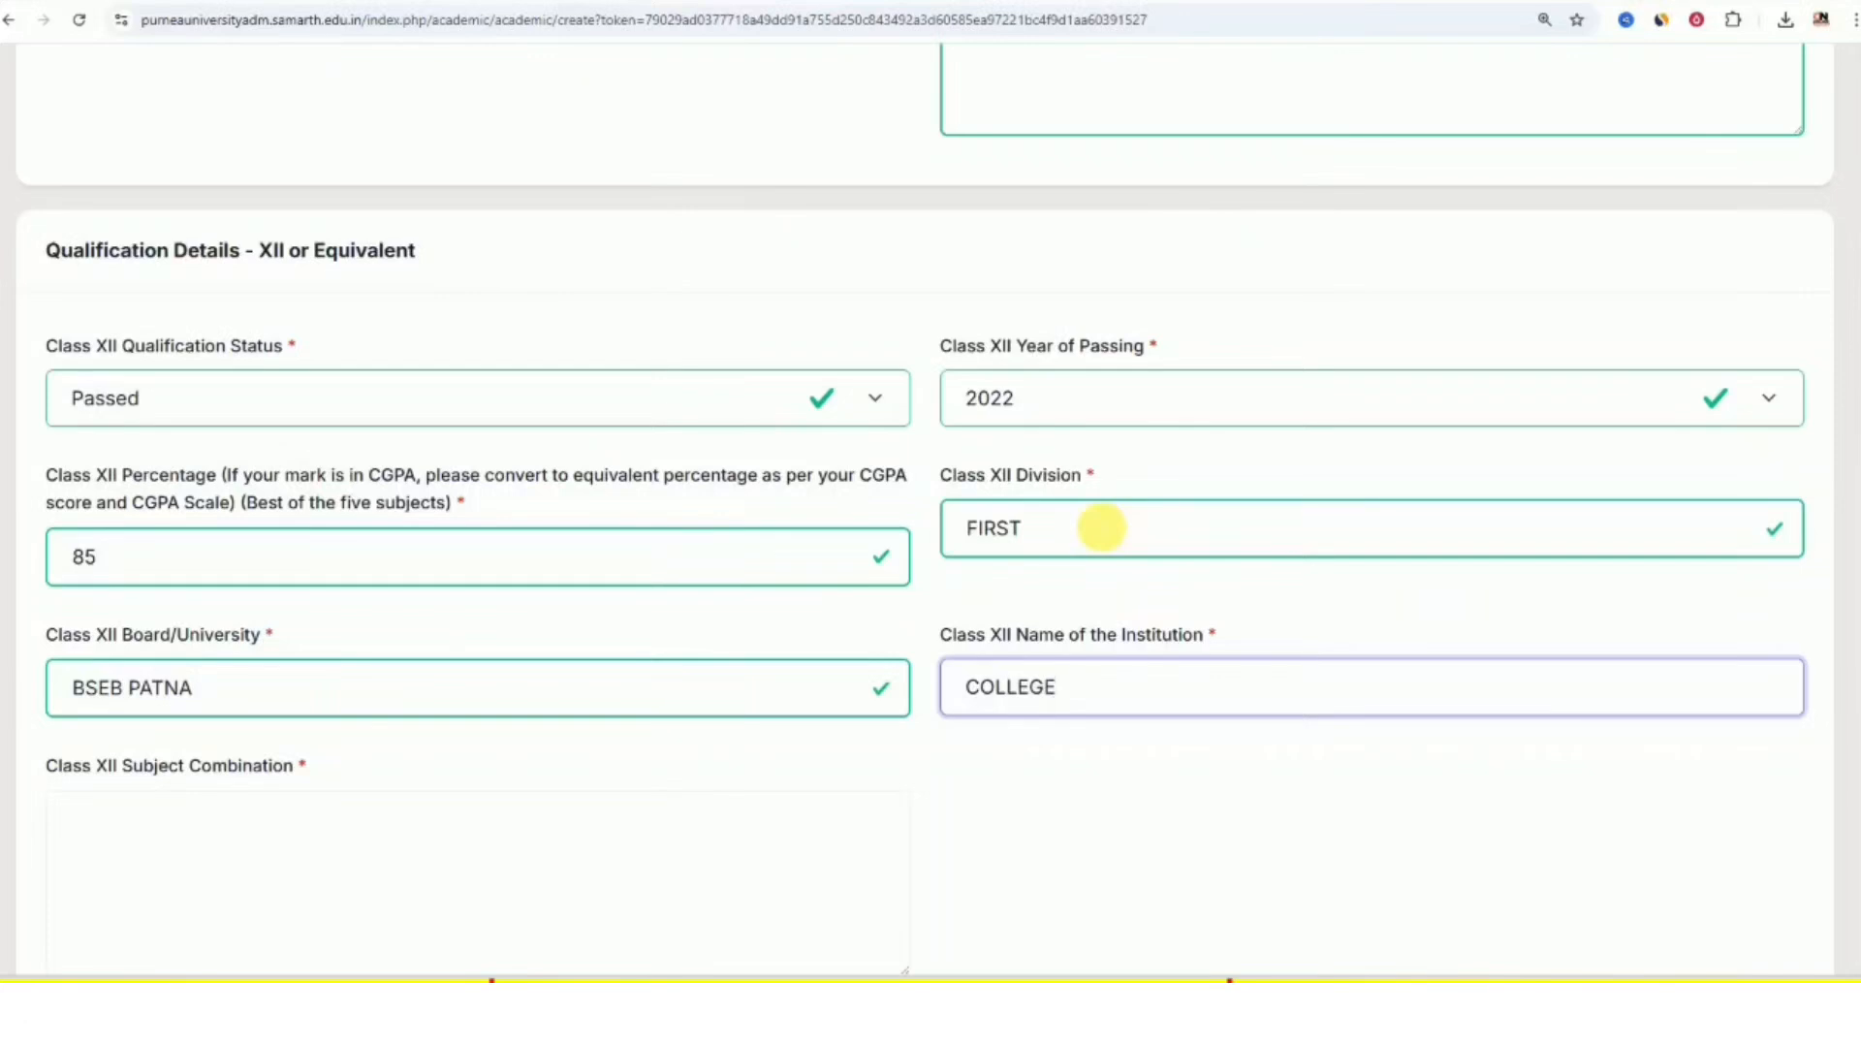
key("Tab")
scroll(1075, 509, "down", 3)
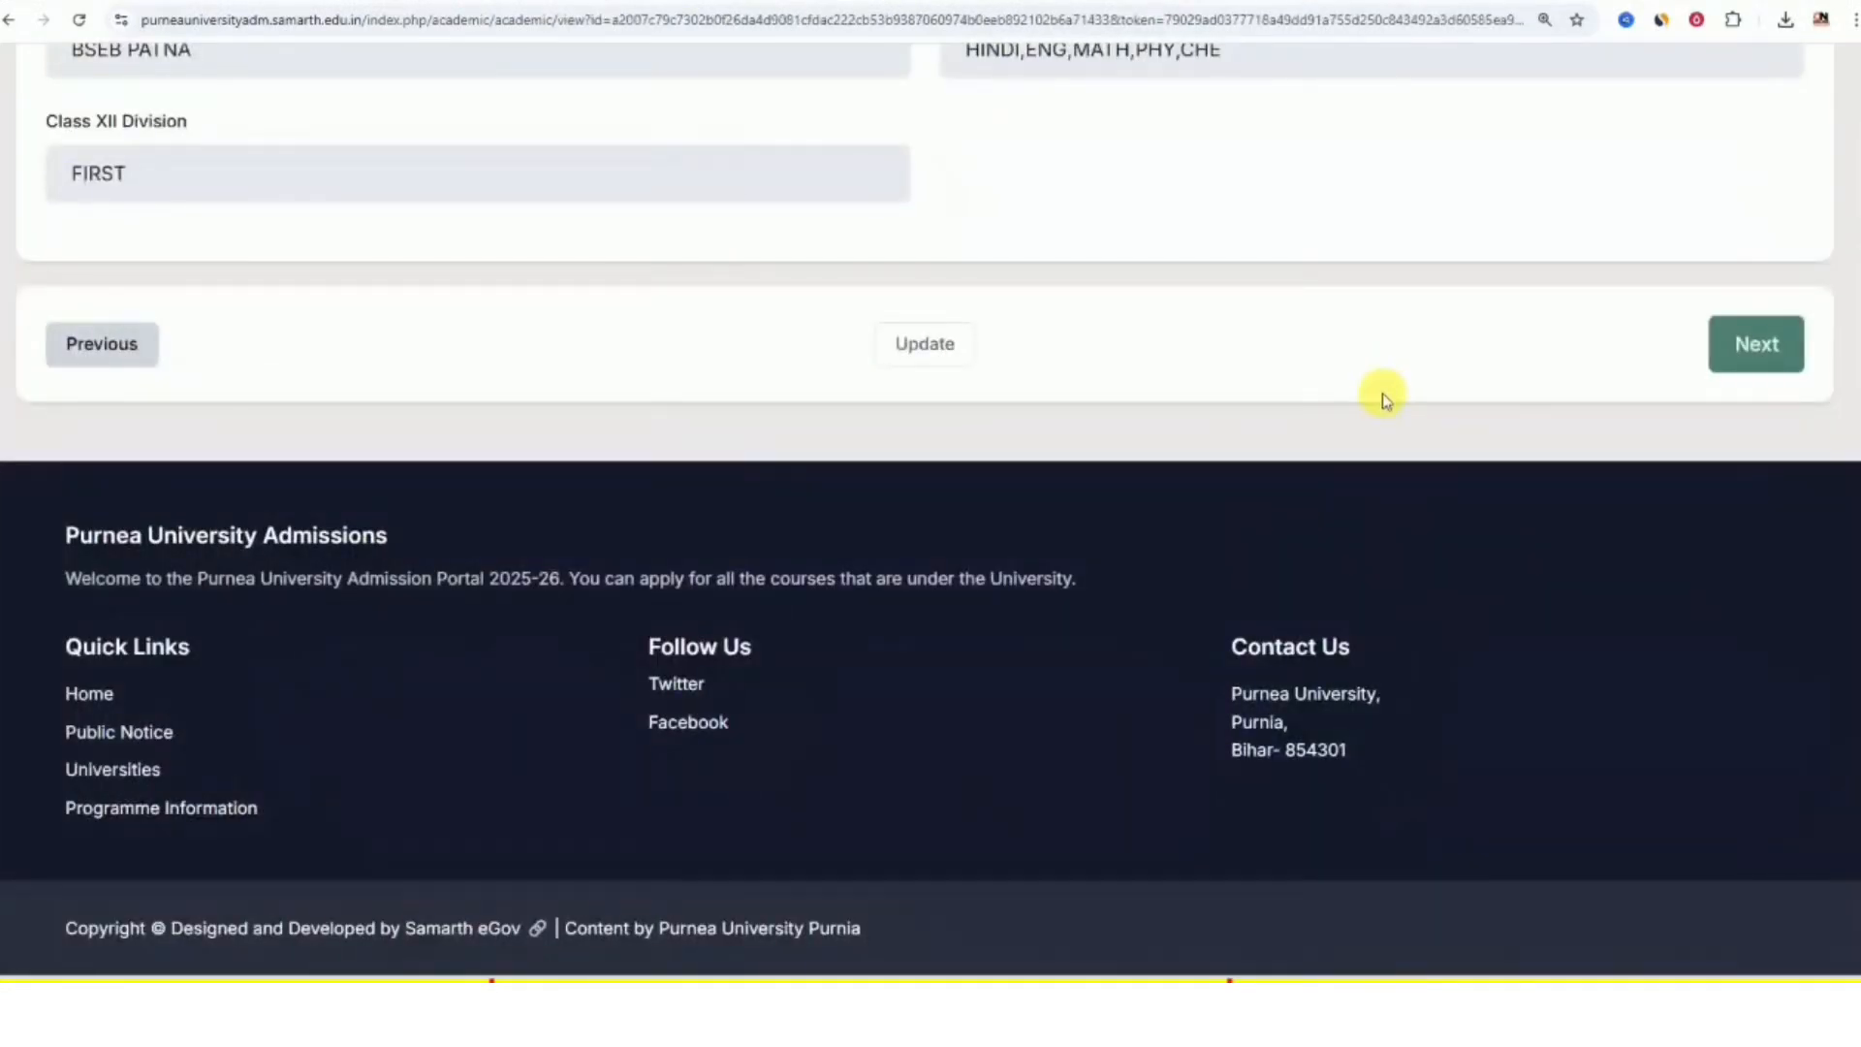
Move to the document uploads step and review the Class X and Class XII scan instructions
left_click(1753, 346)
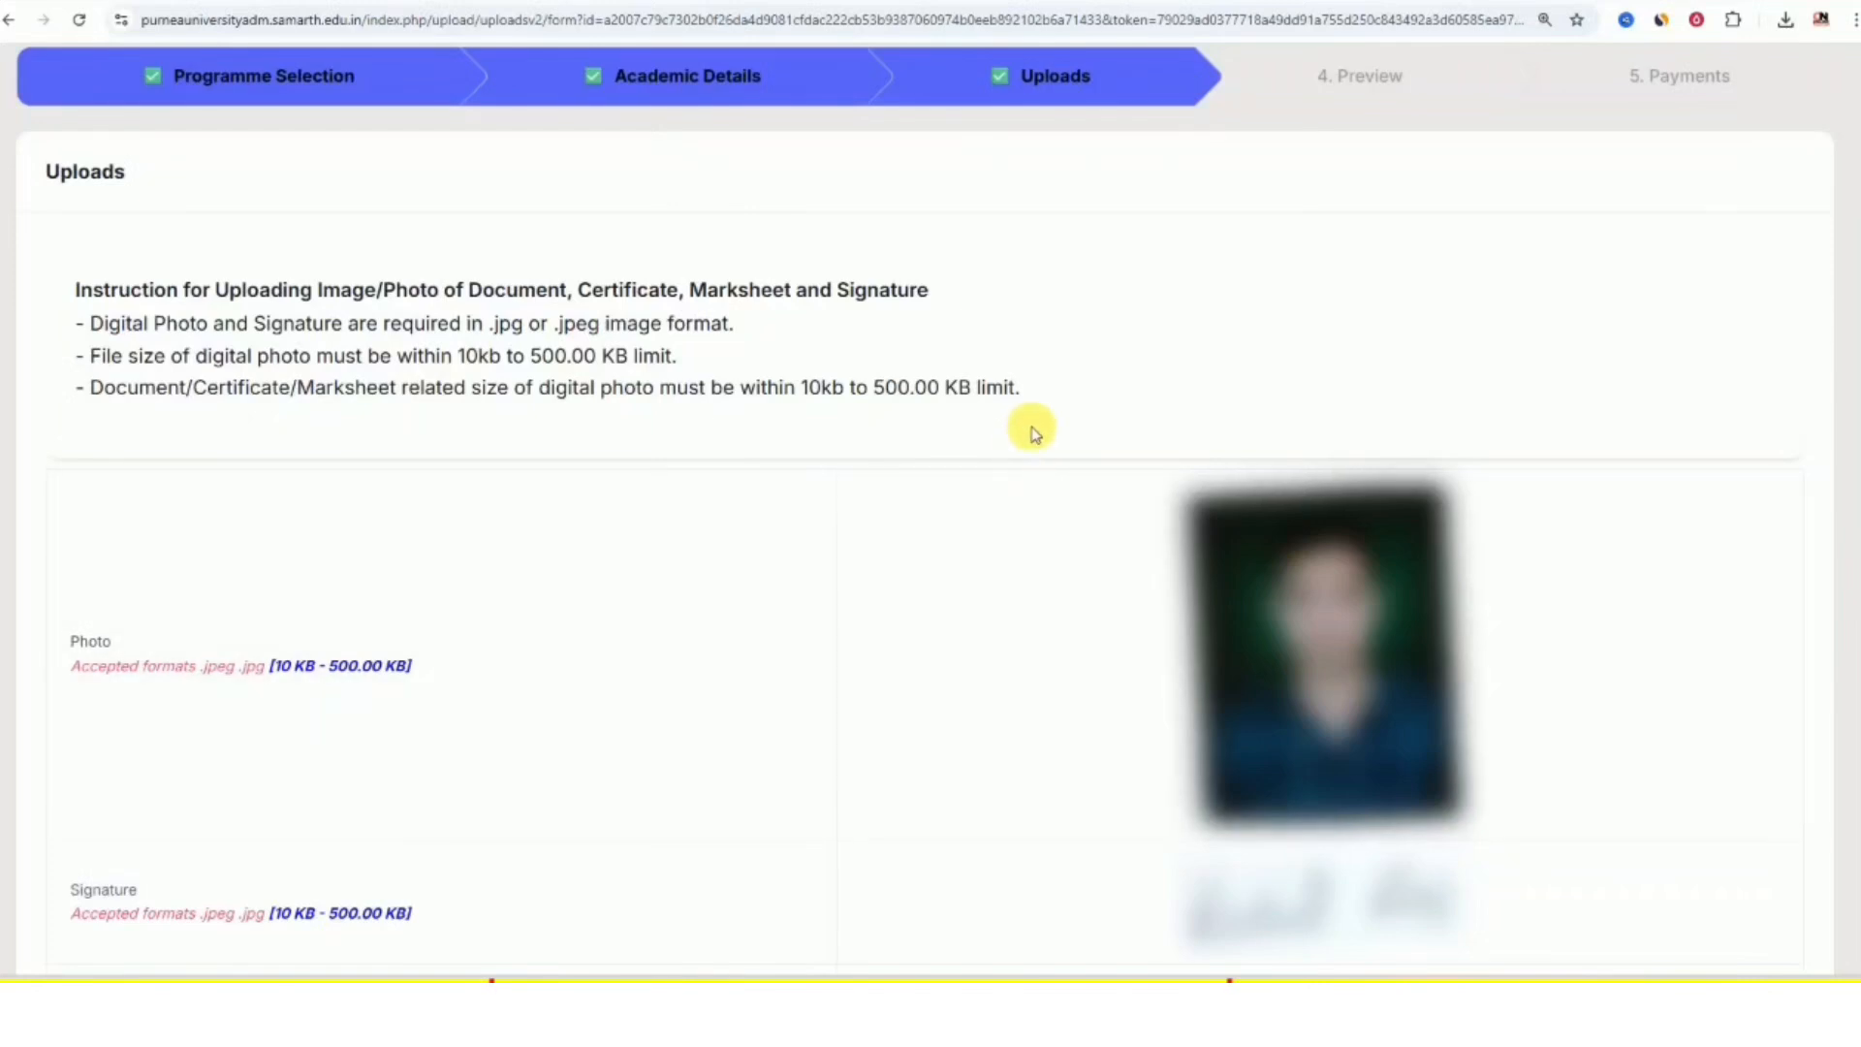
scroll(1037, 426, "down", 6)
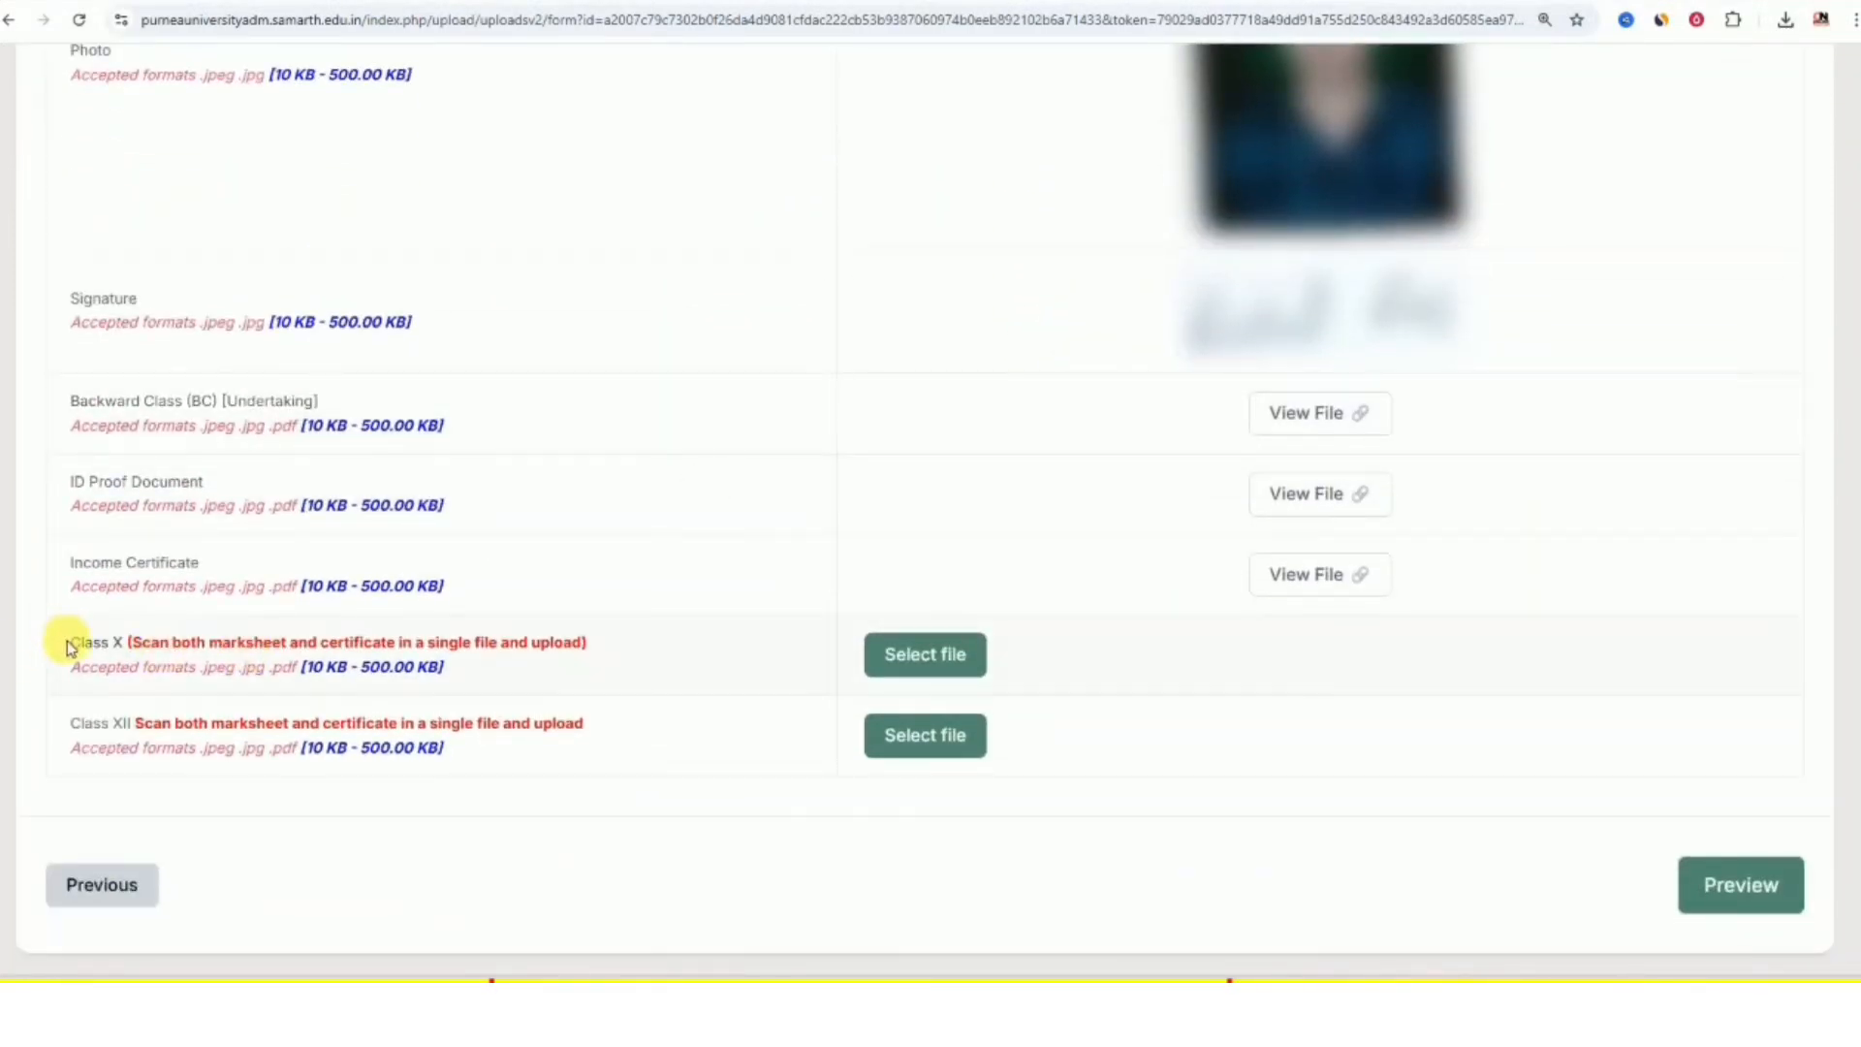
left_click_drag(76, 644, 531, 646)
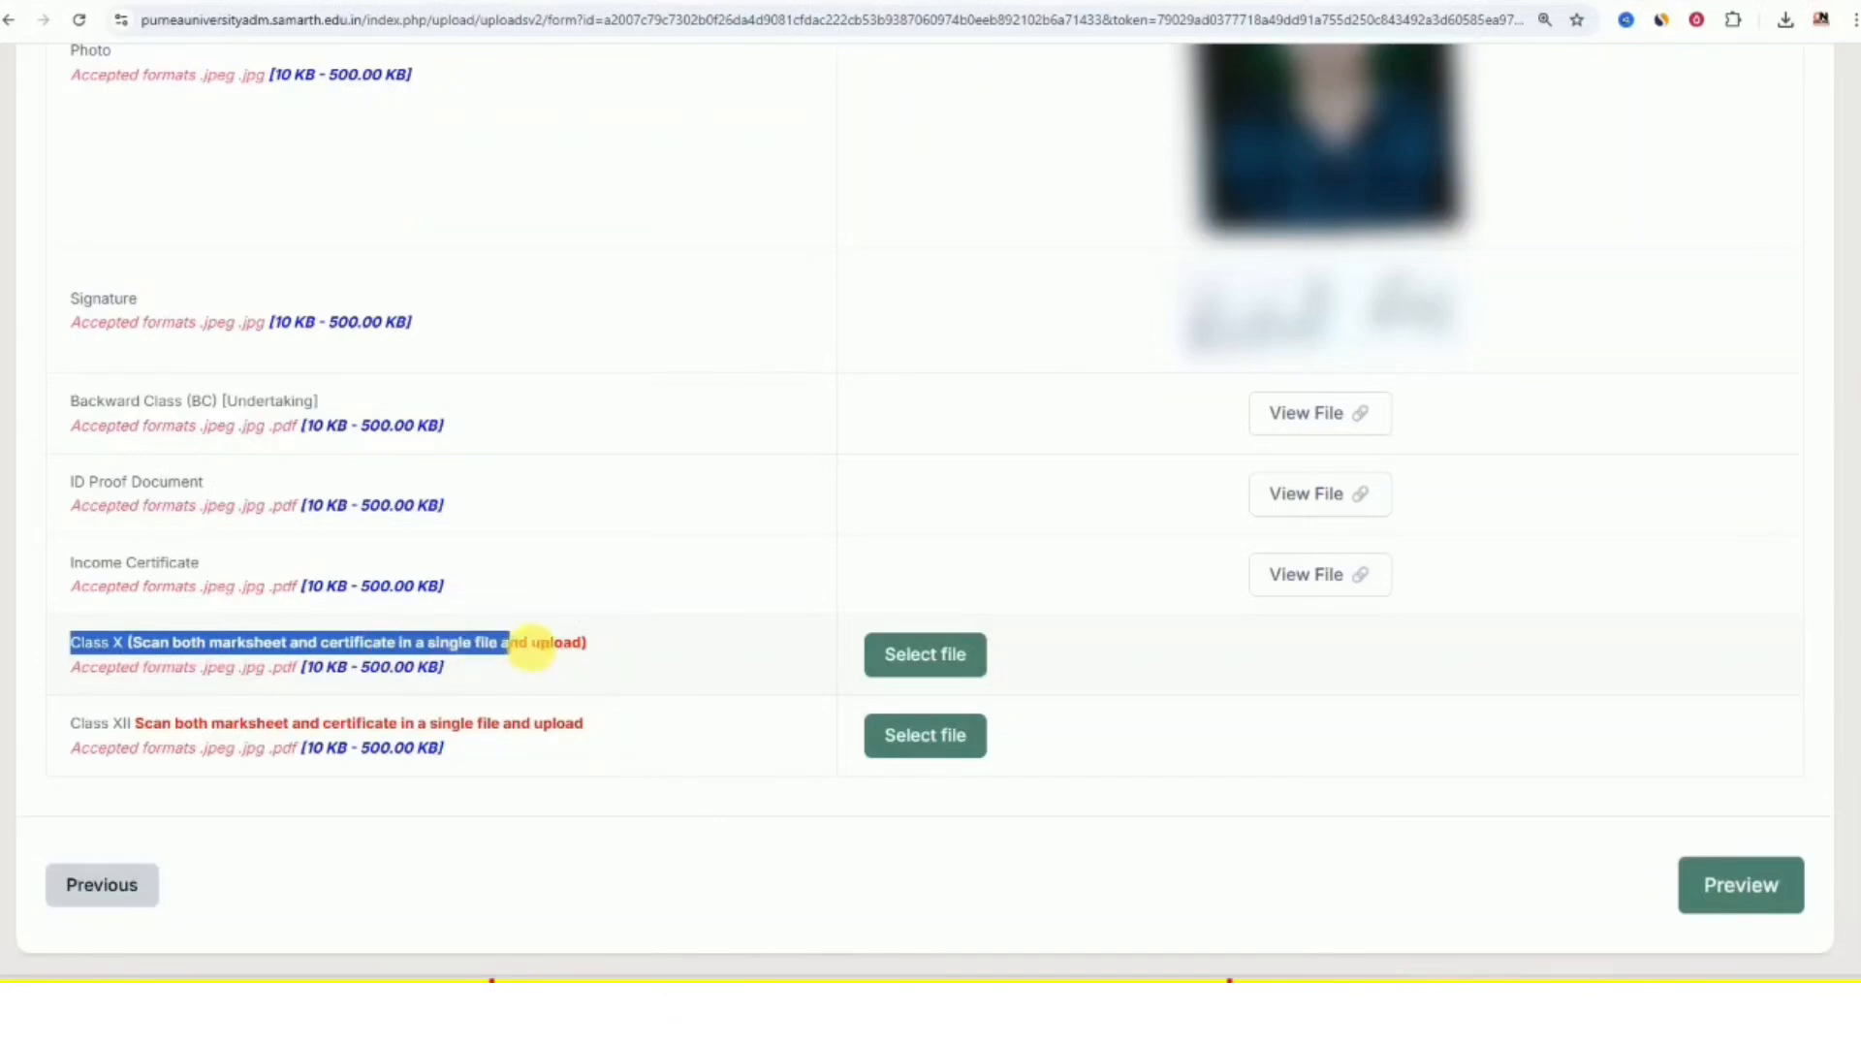
left_click(533, 646)
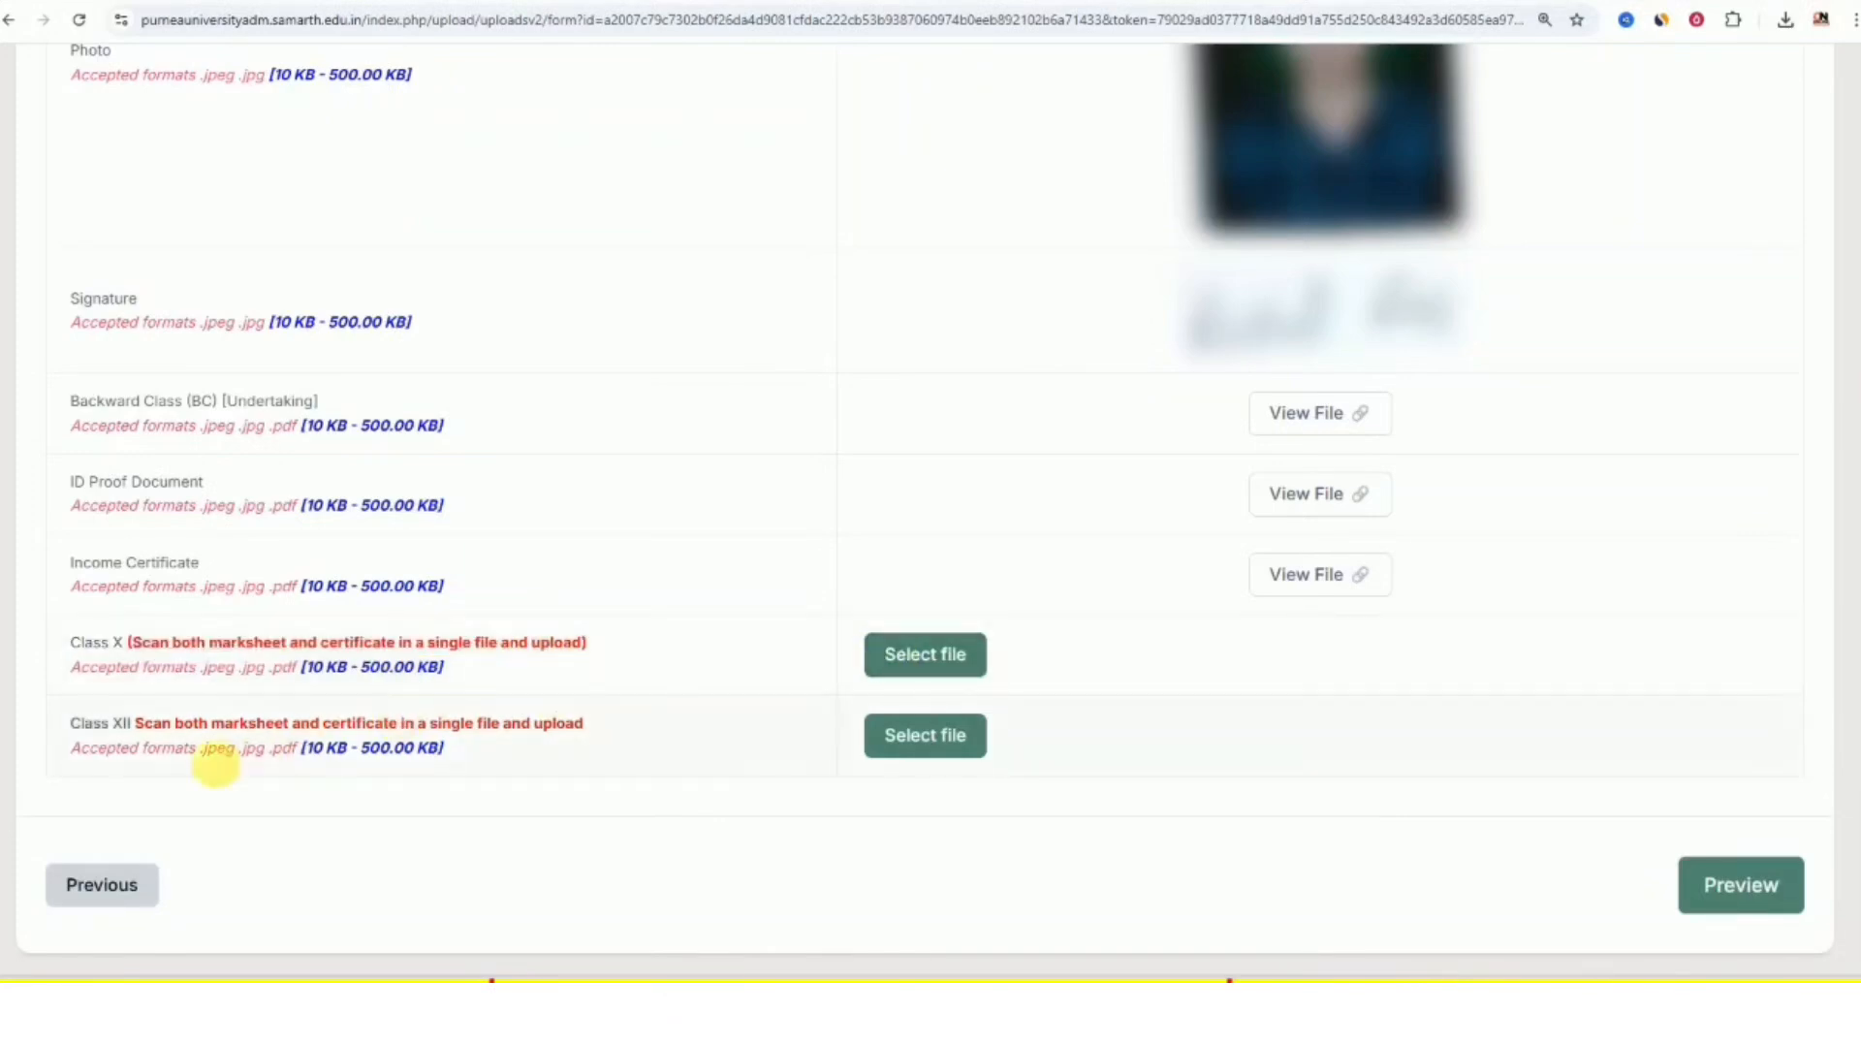
left_click_drag(85, 732, 449, 725)
left_click(514, 732)
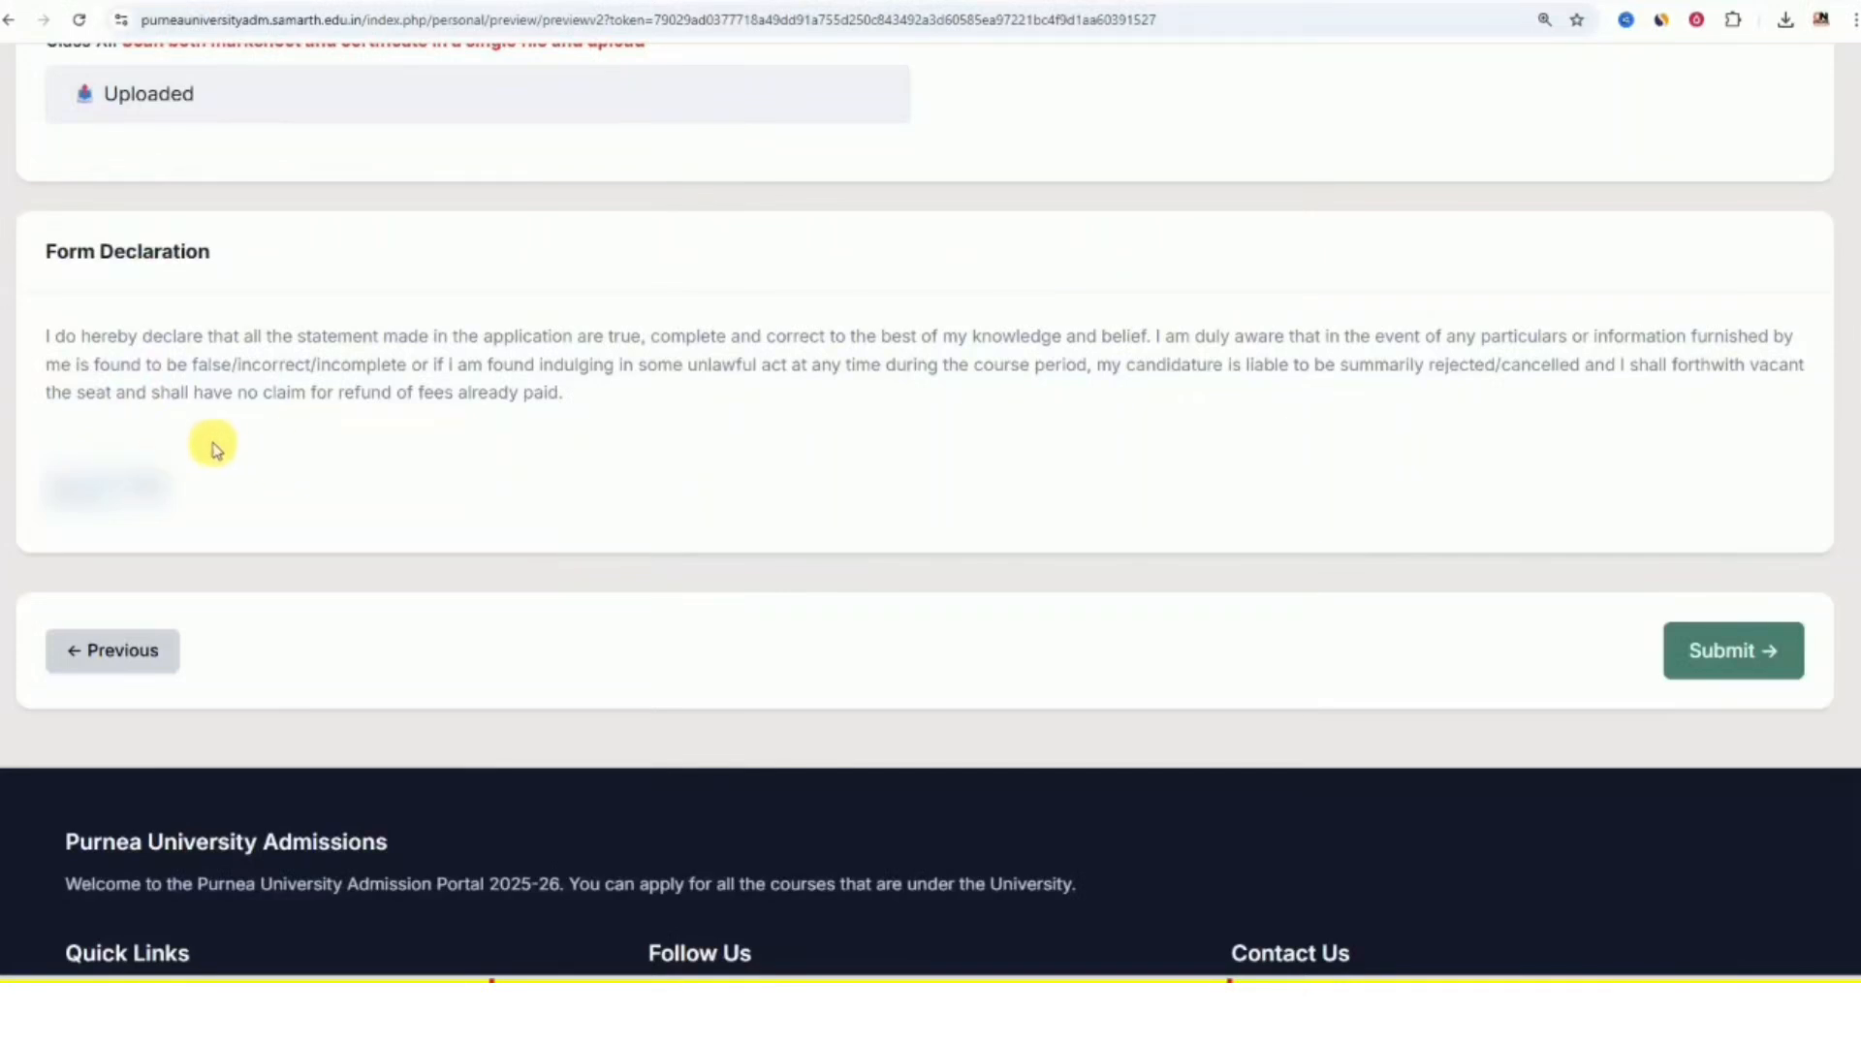
Submit the previewed application and check the ₹600 amount to be paid
left_click(1696, 650)
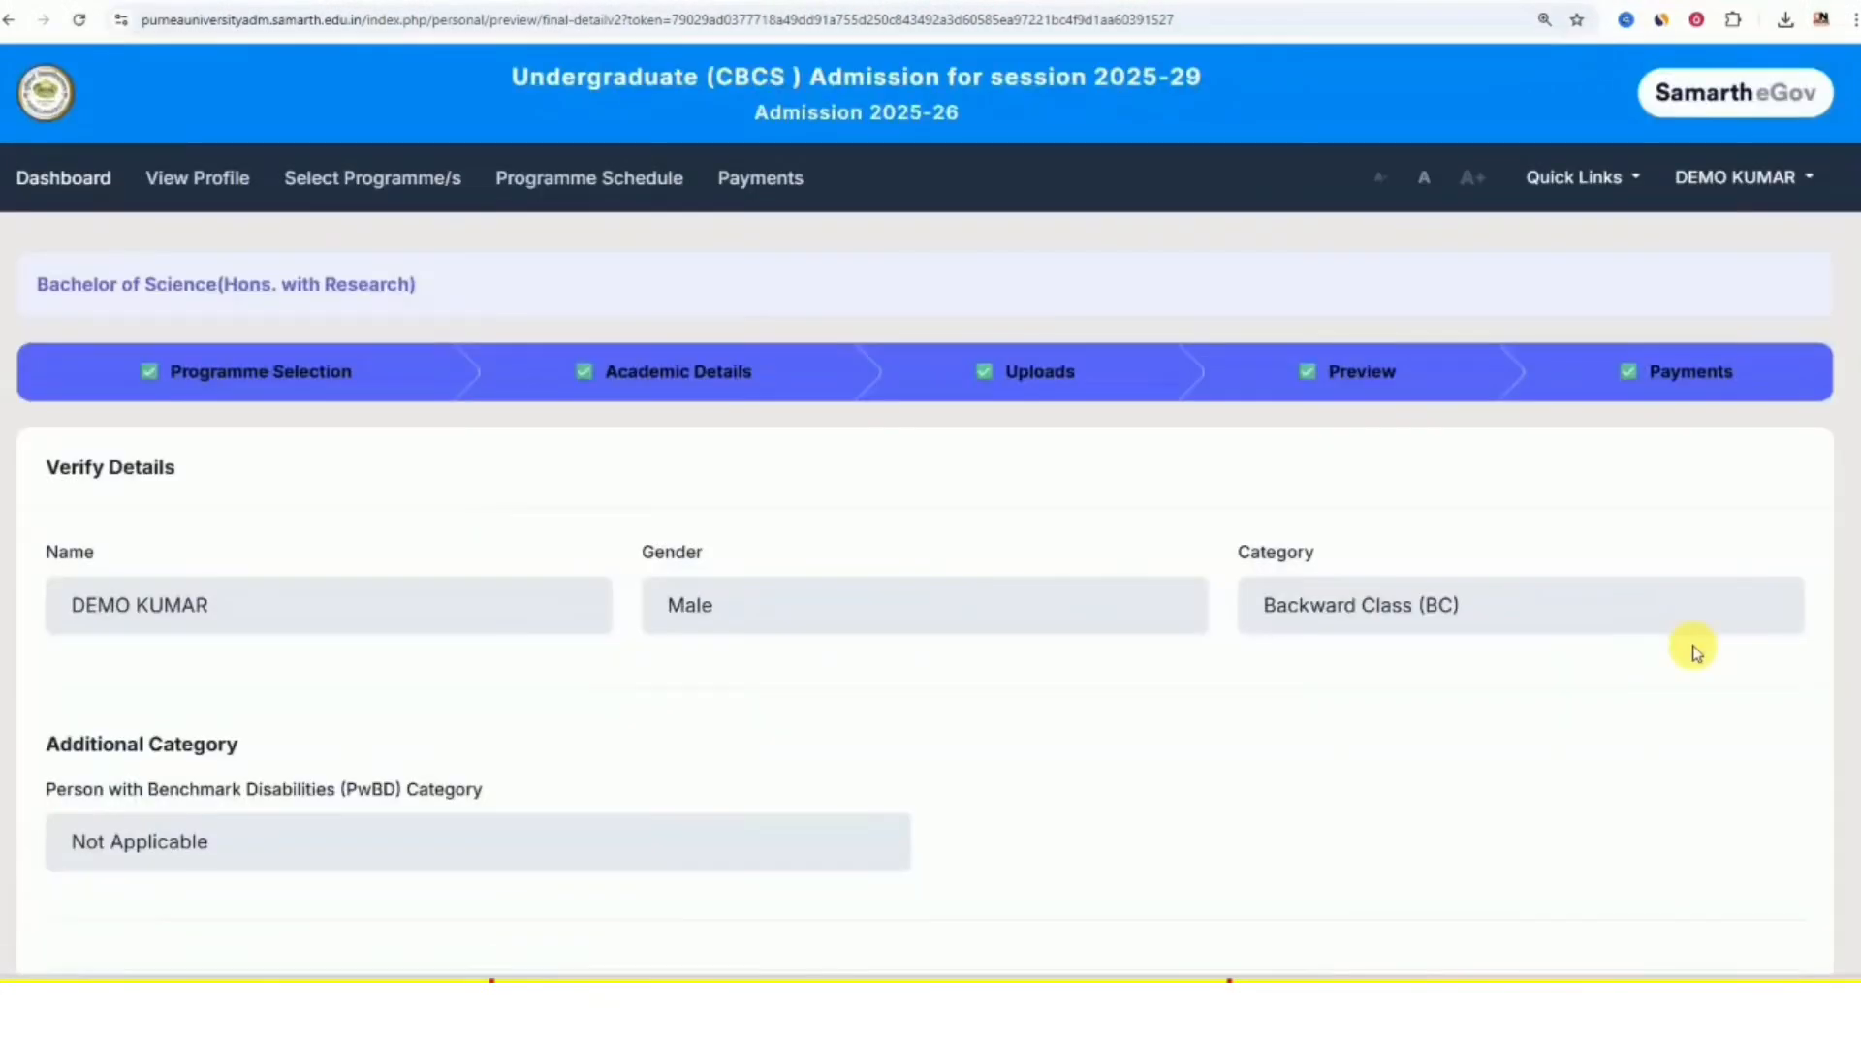
scroll(819, 258, "down", 10)
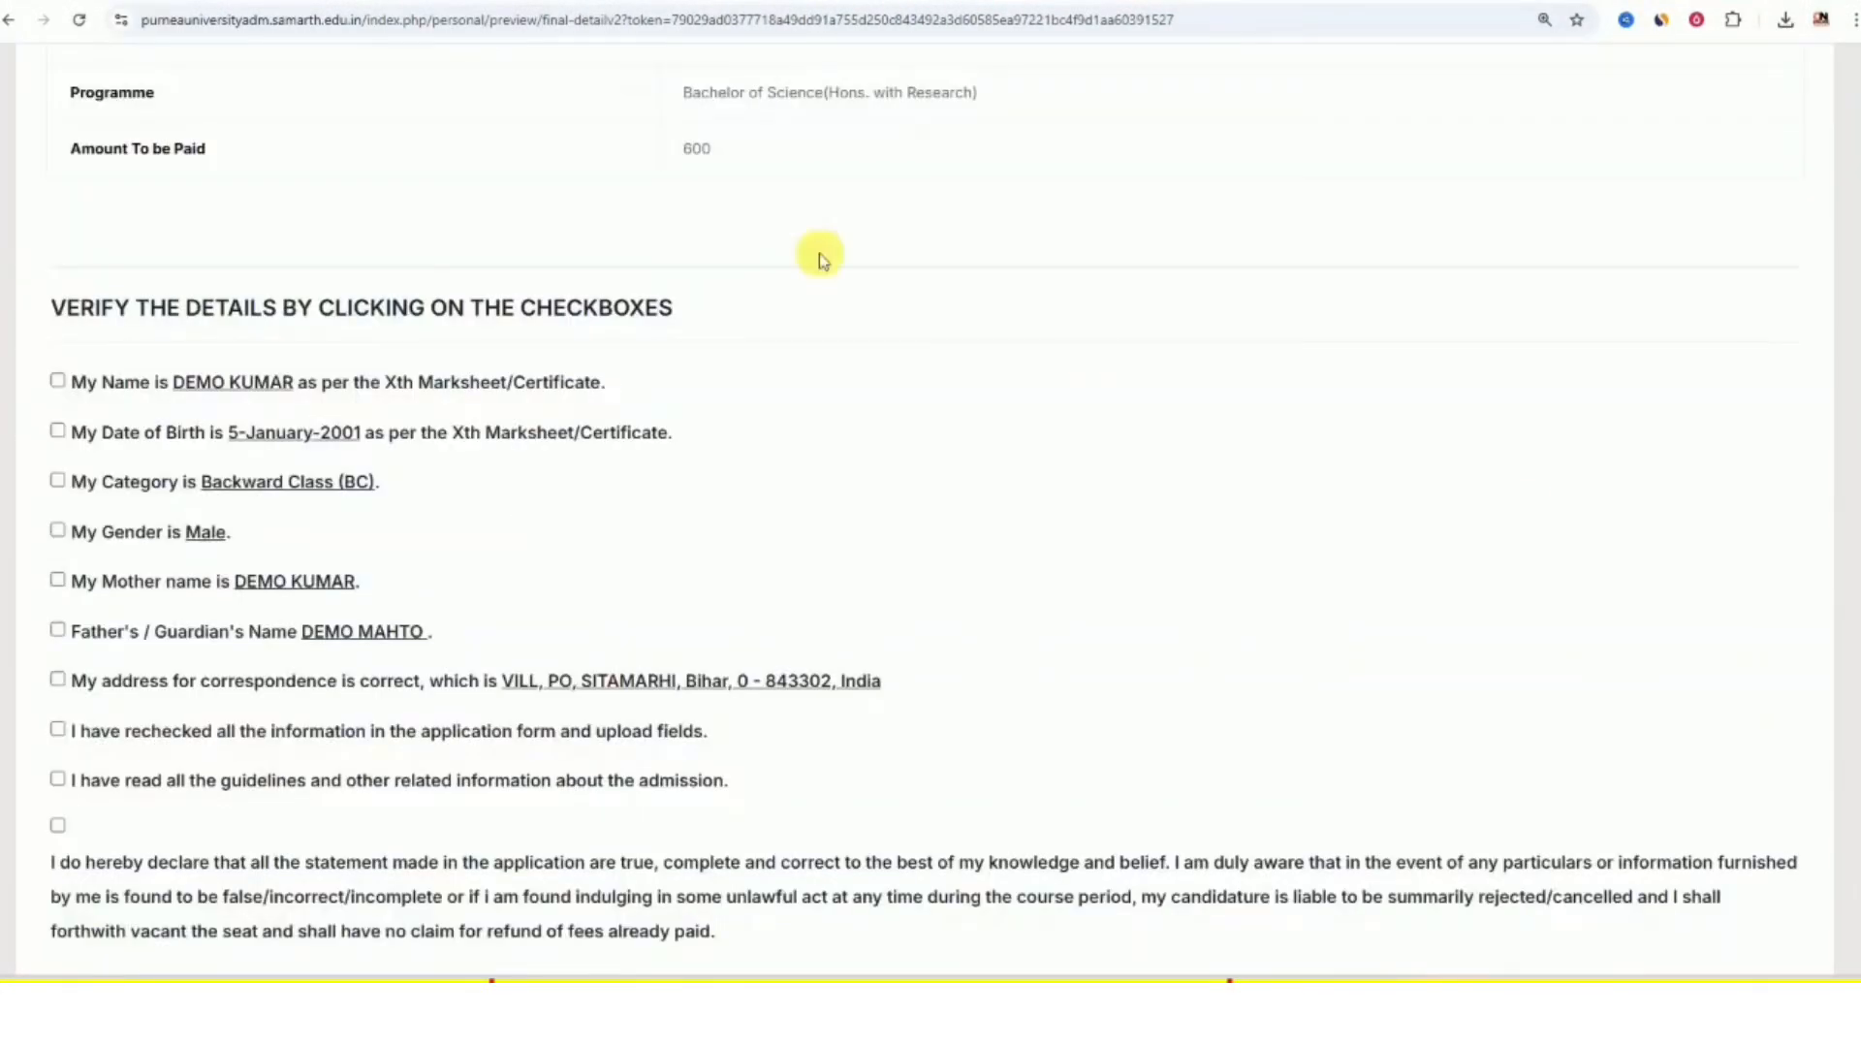
double_click(695, 152)
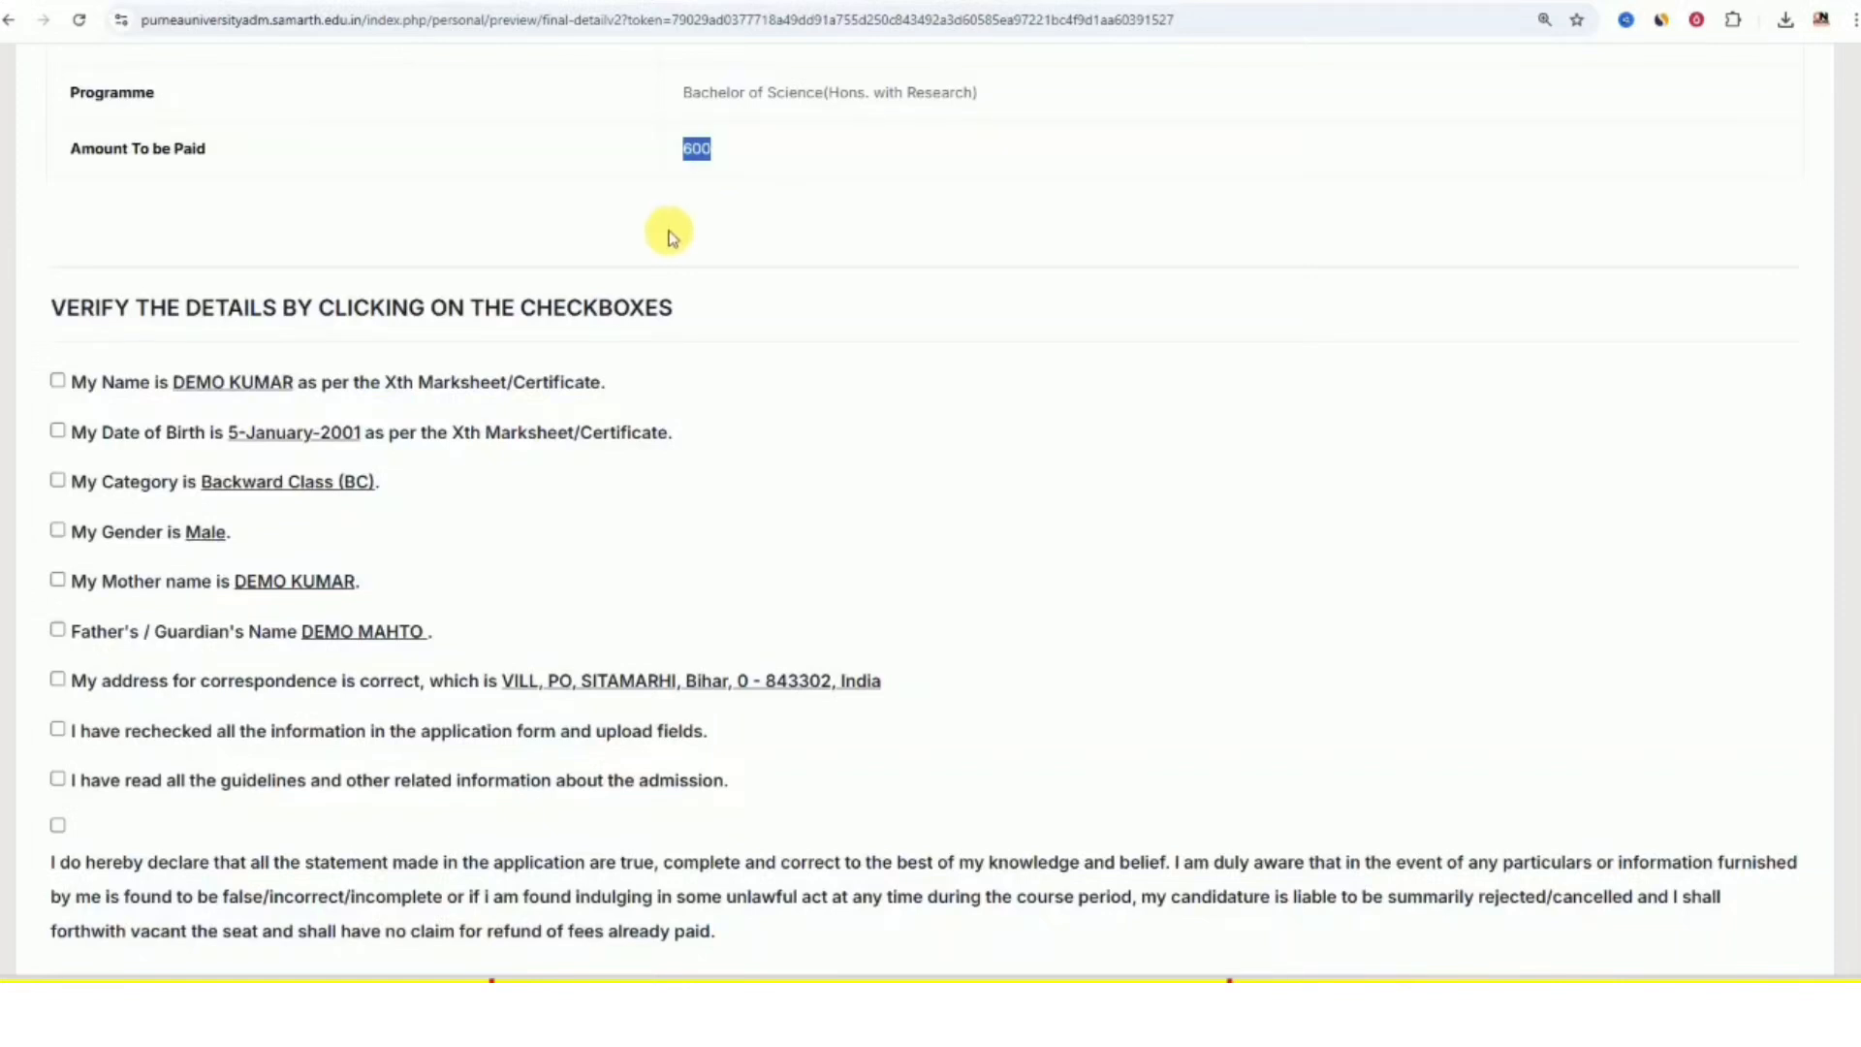
Tick the name, birth date, BC category, parents' names, address confirmations and final declaration
left_click(56, 382)
left_click(60, 431)
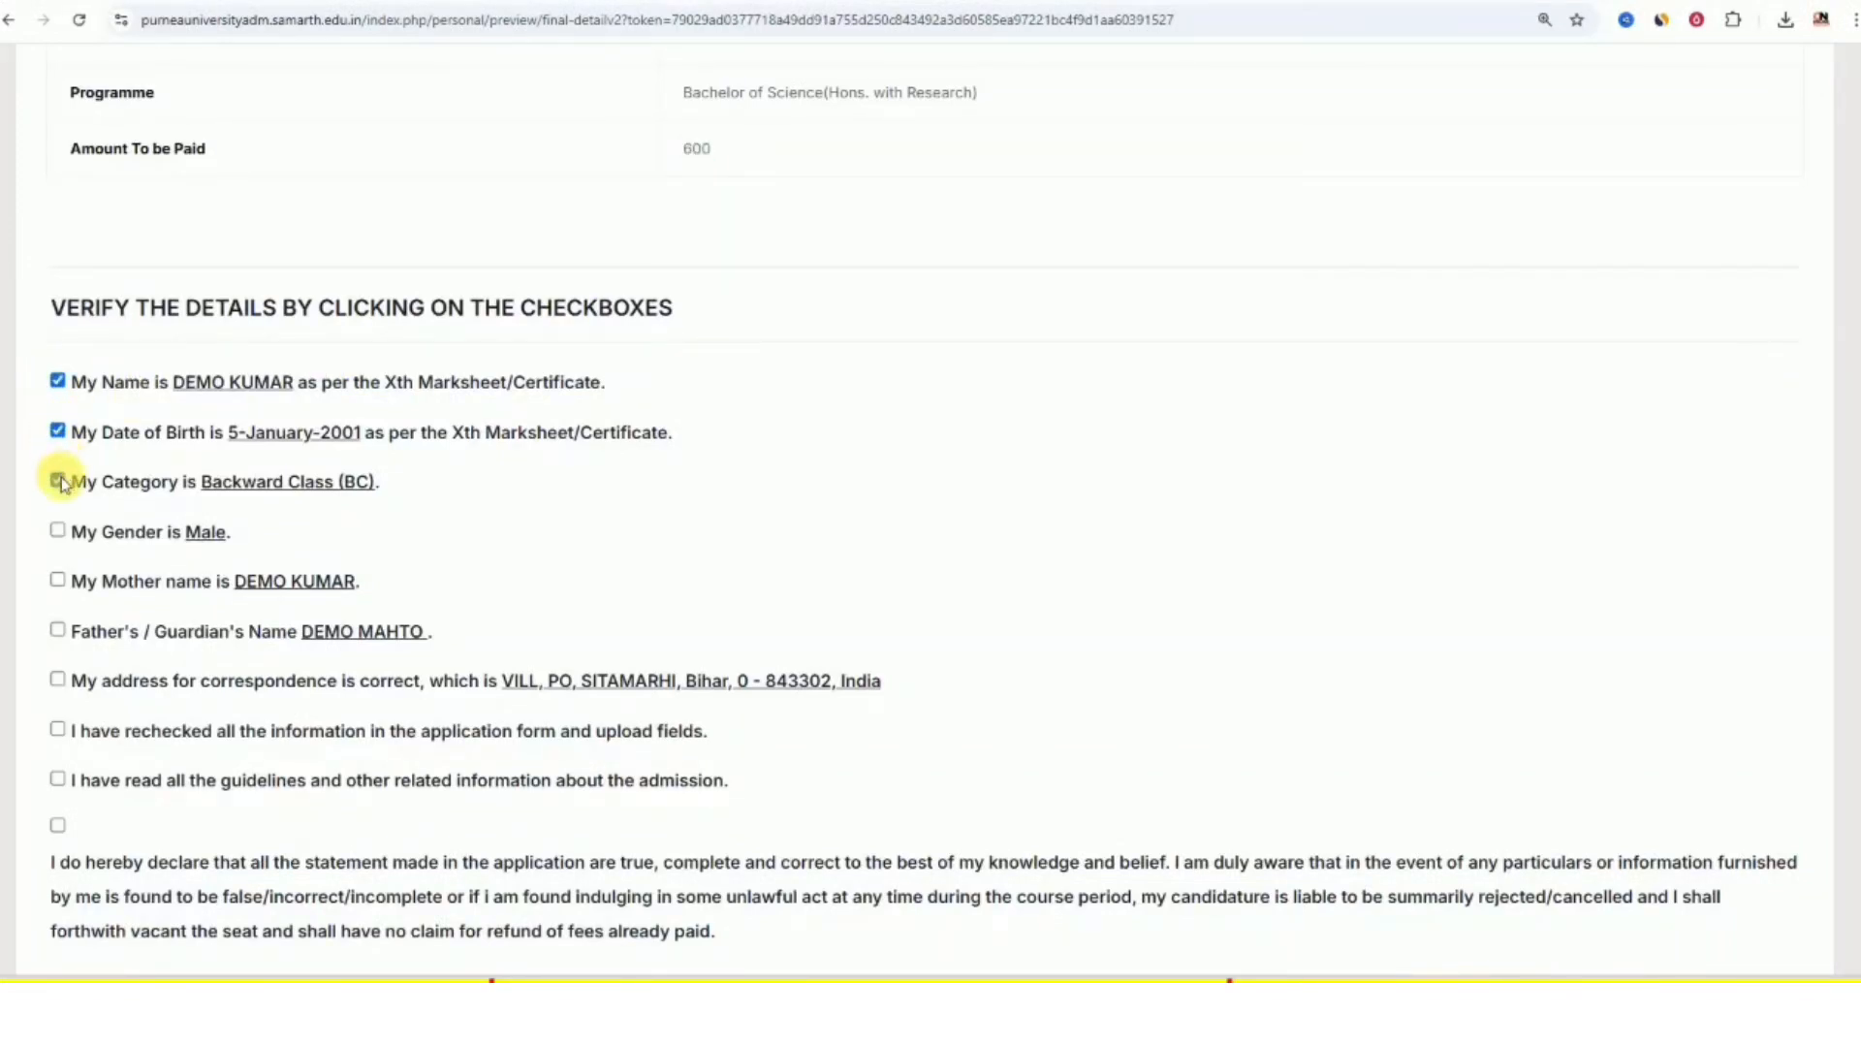
left_click(58, 481)
left_click(57, 581)
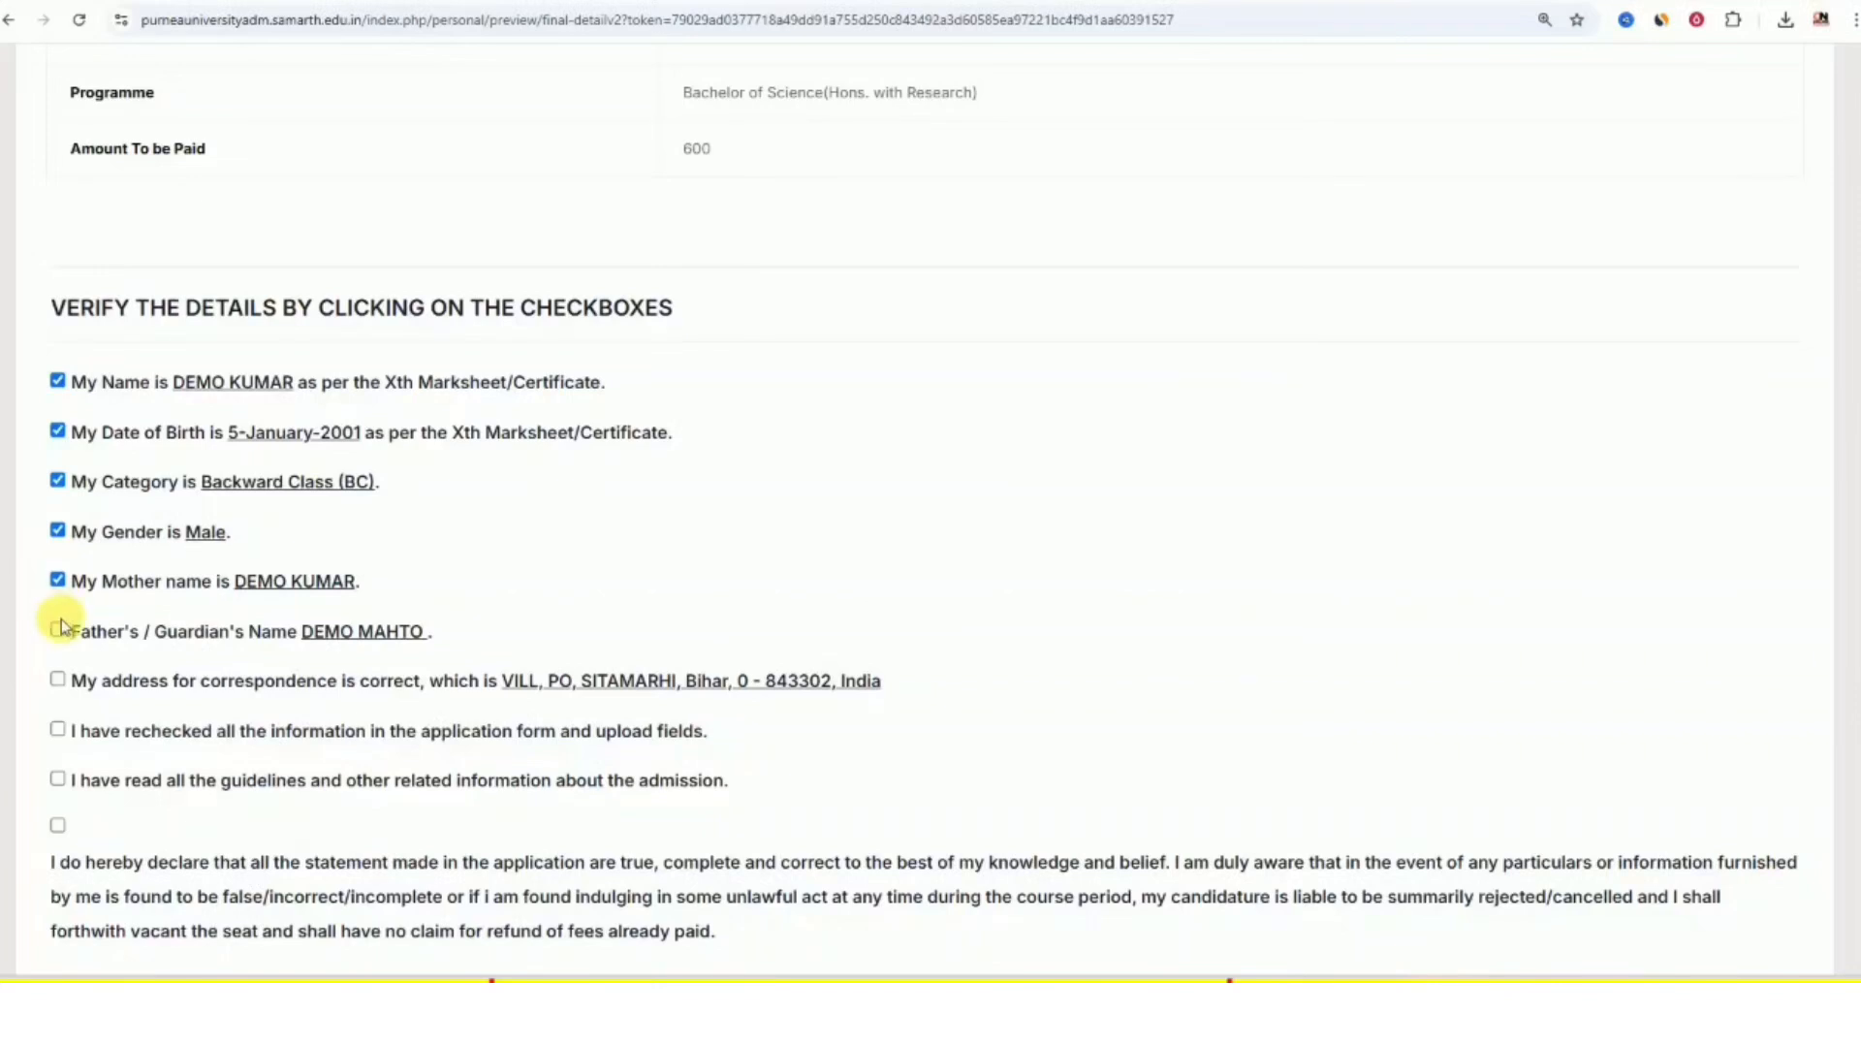
left_click(58, 631)
left_click(58, 680)
scroll(60, 668, "down", 3)
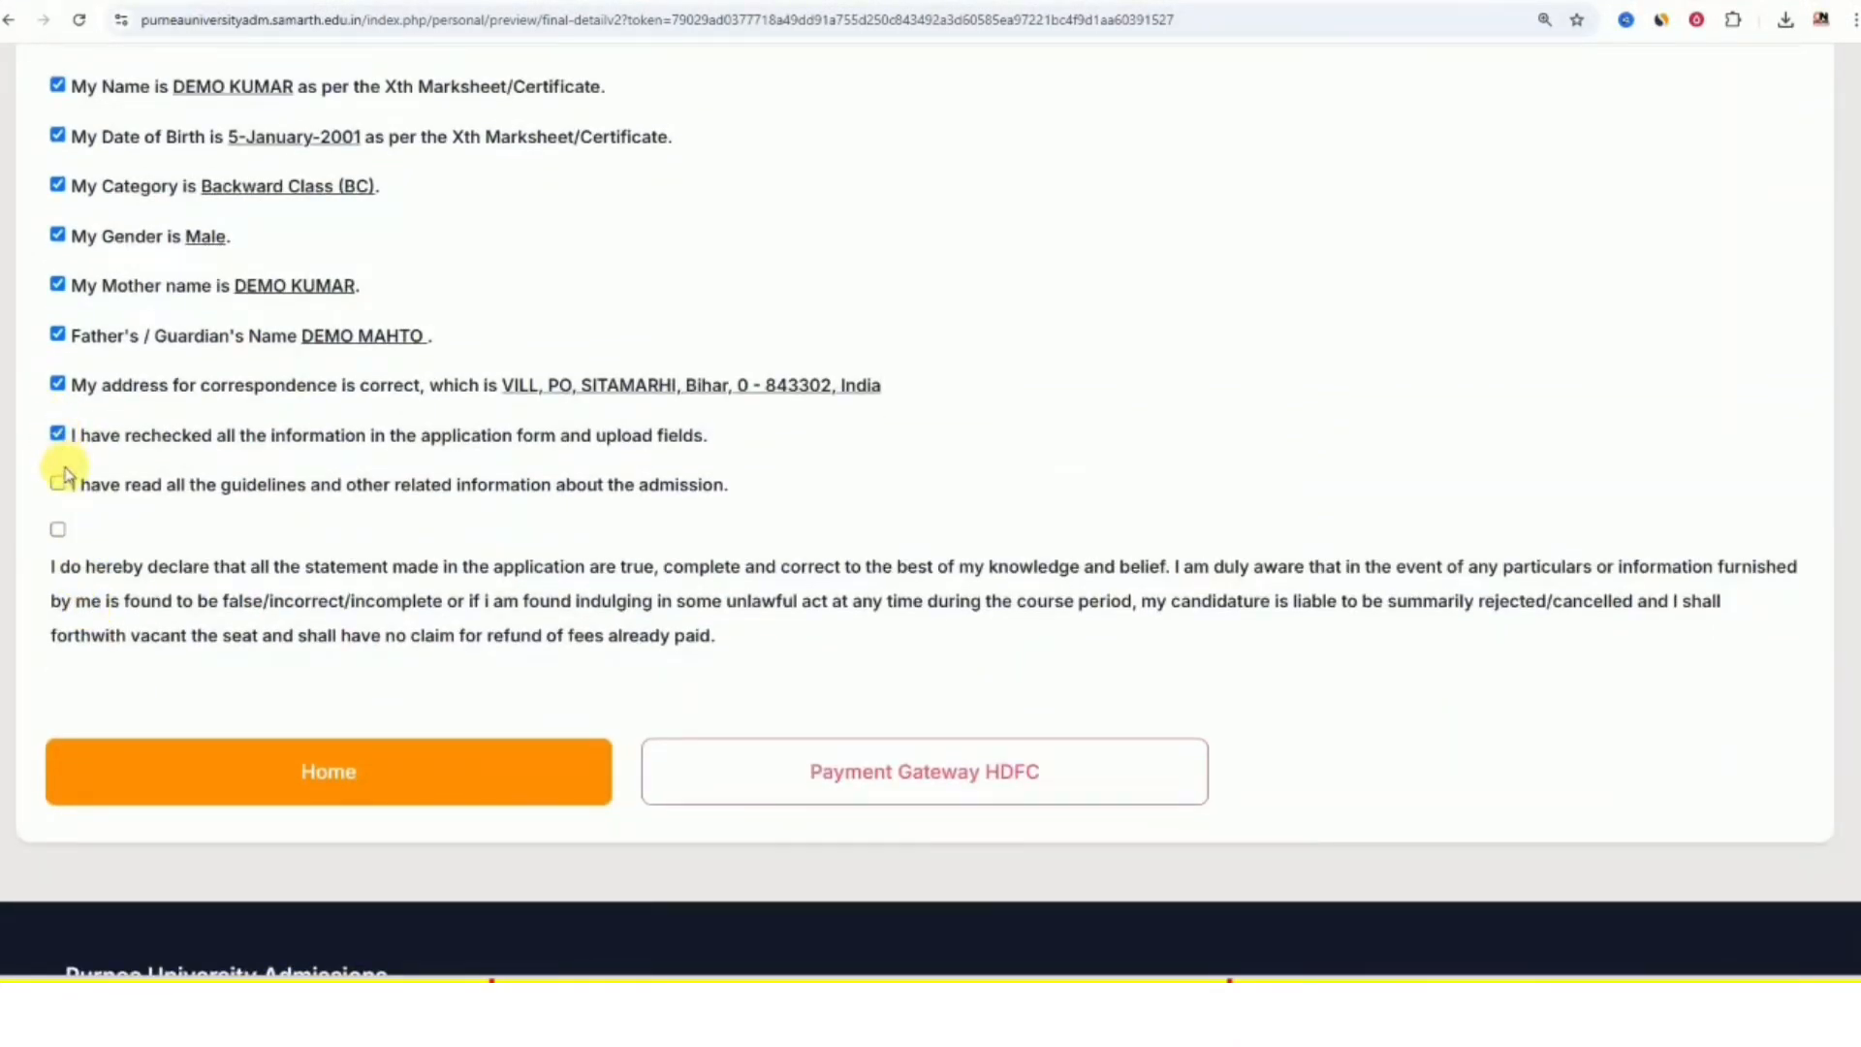
left_click(58, 529)
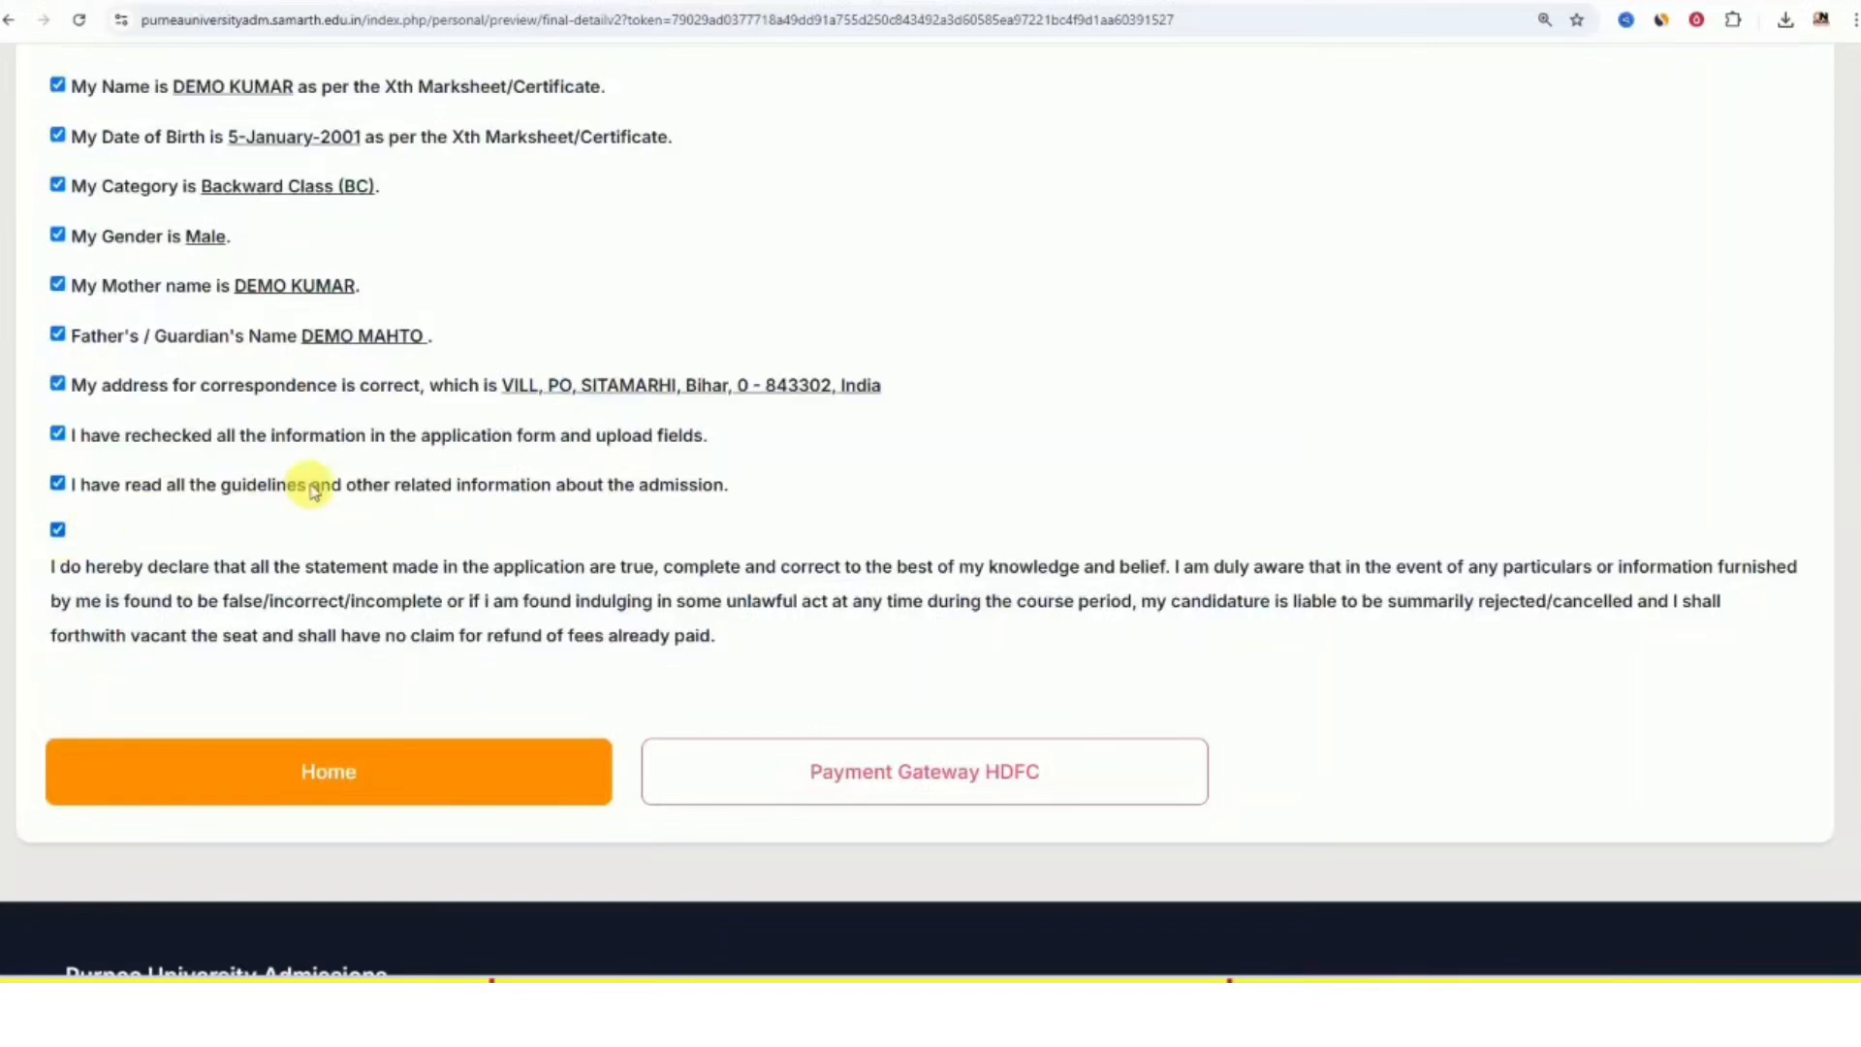
scroll(387, 527, "down", 3)
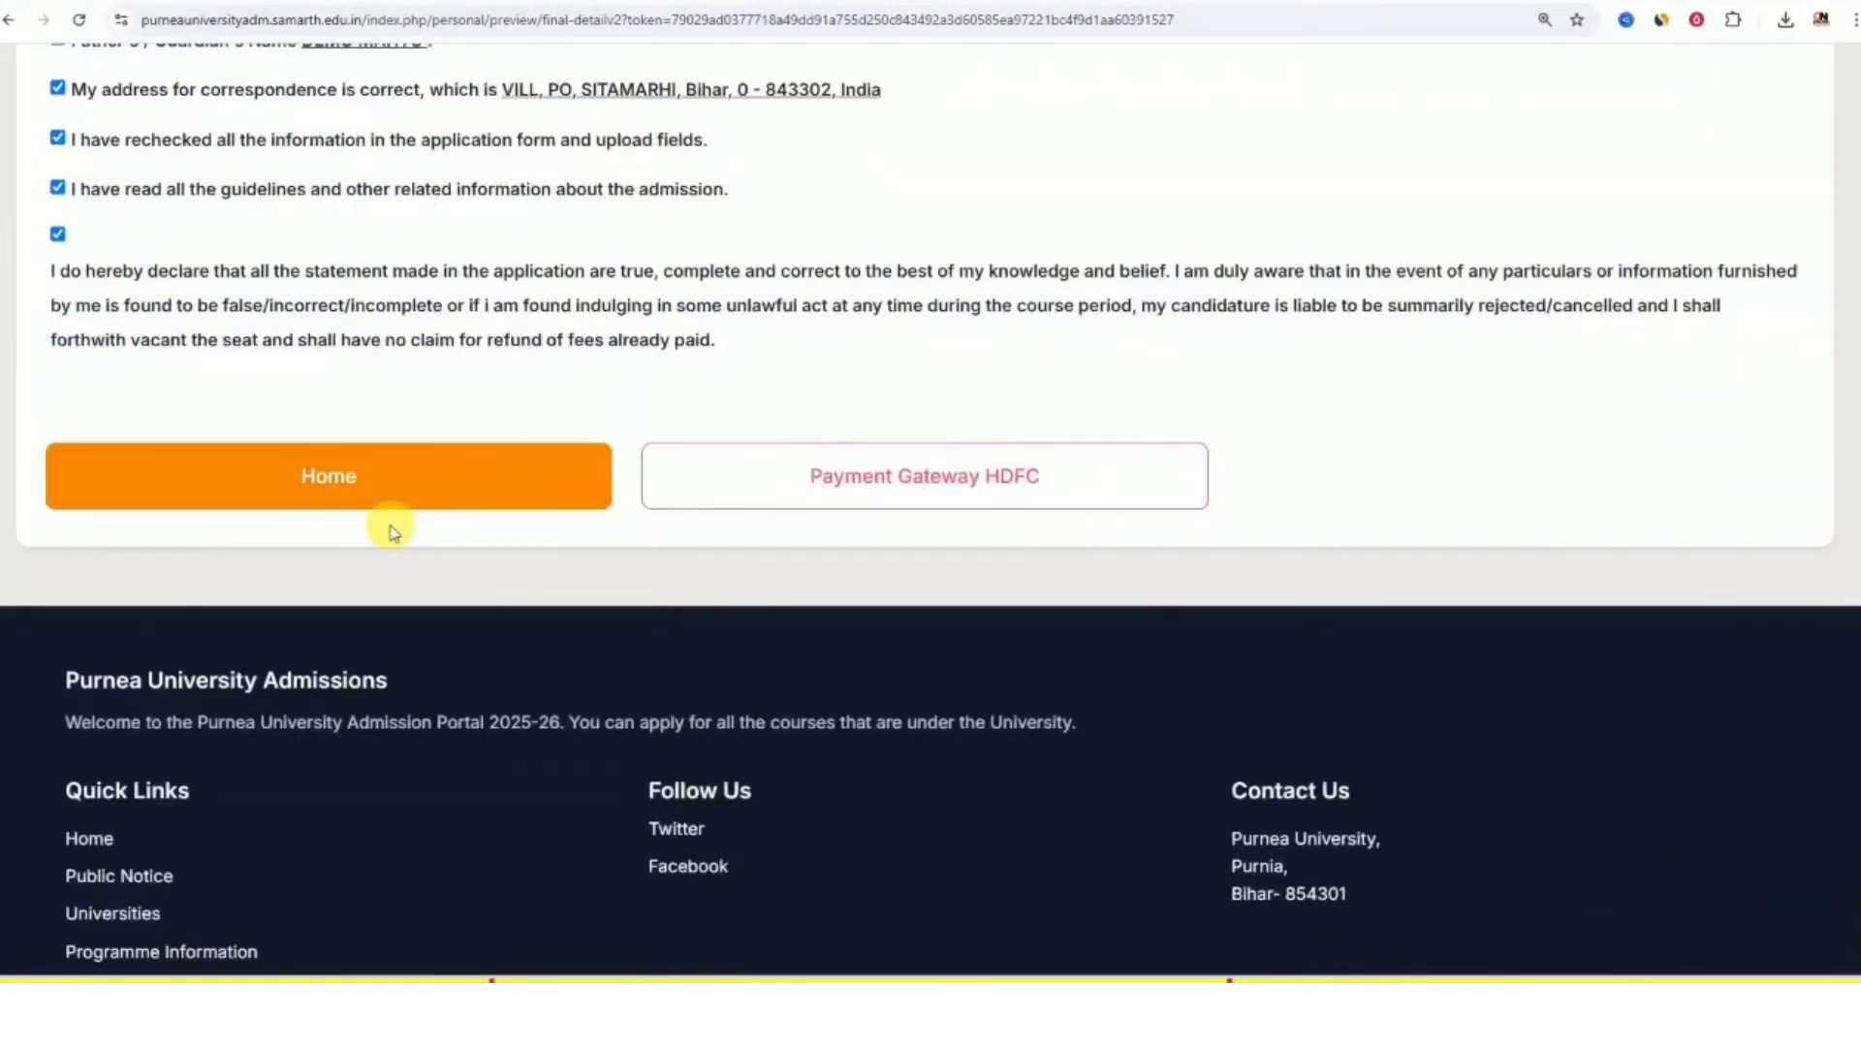
Open the HDFC gateway for the INR 600 fee and generate a UPI QR code
left_click(867, 487)
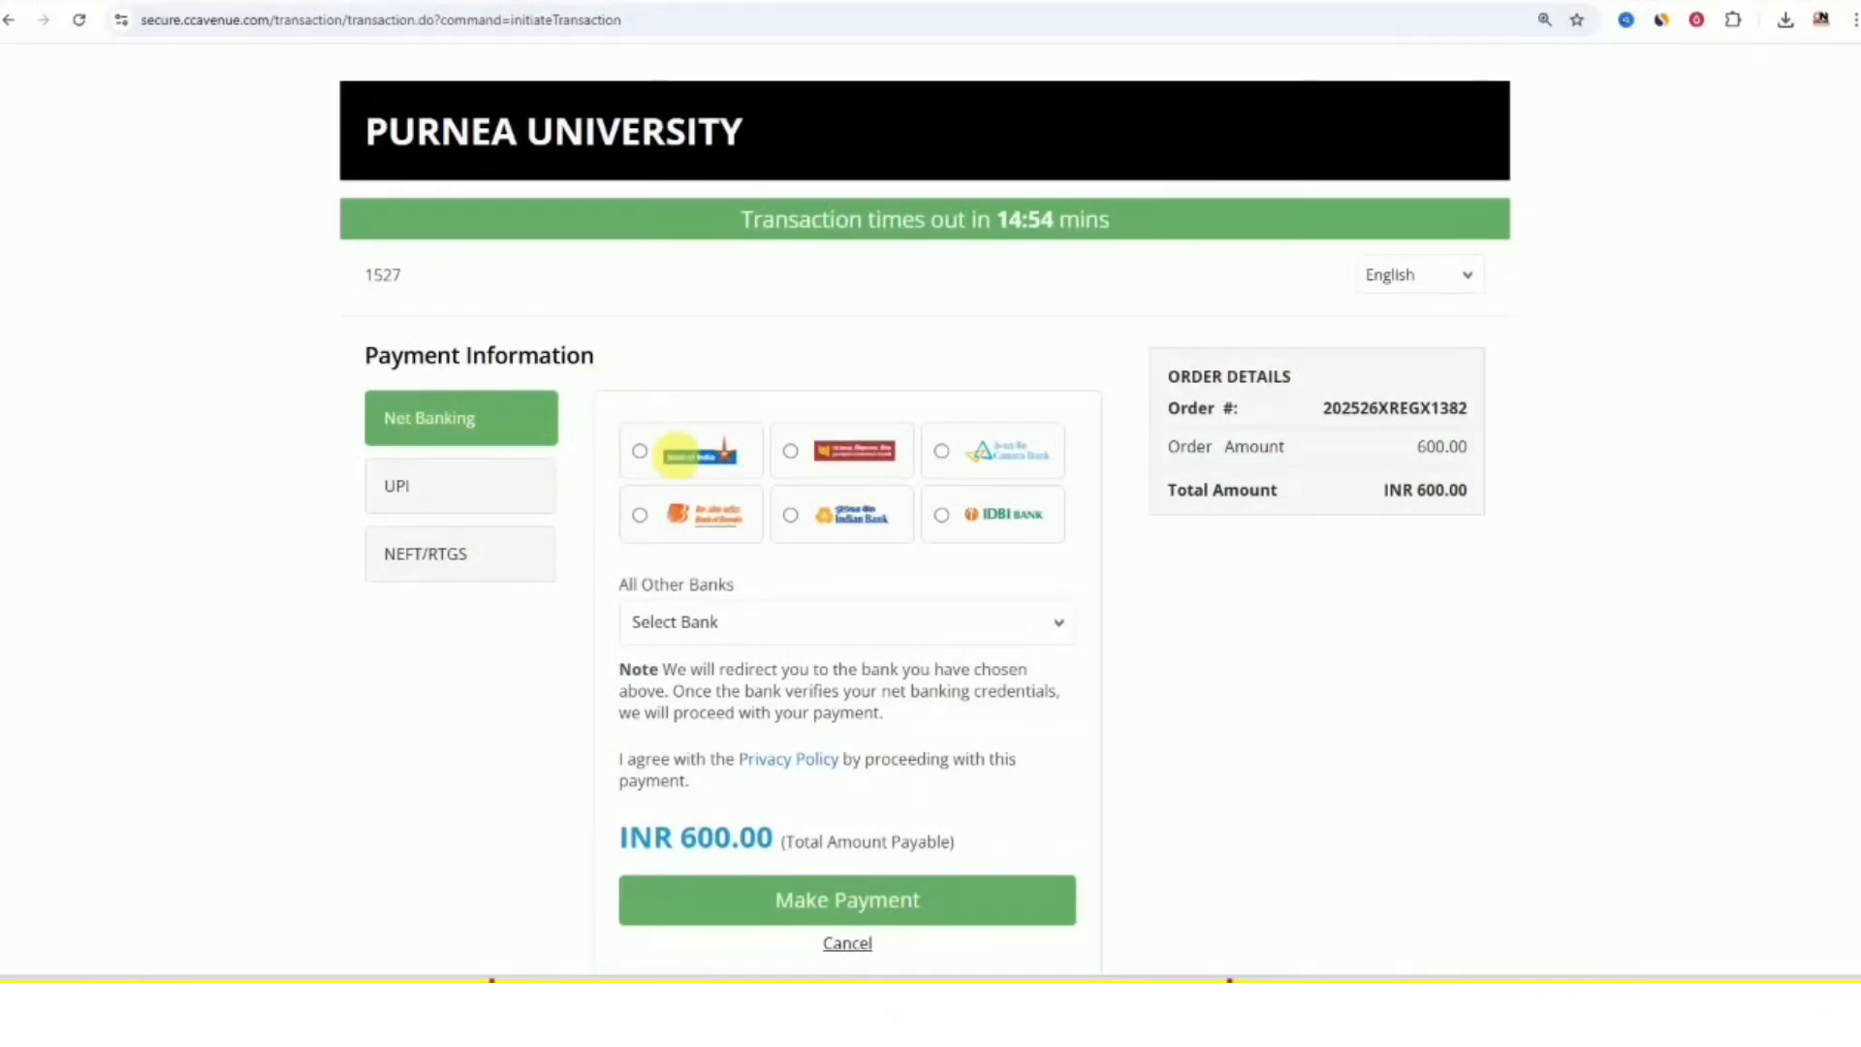
left_click(414, 486)
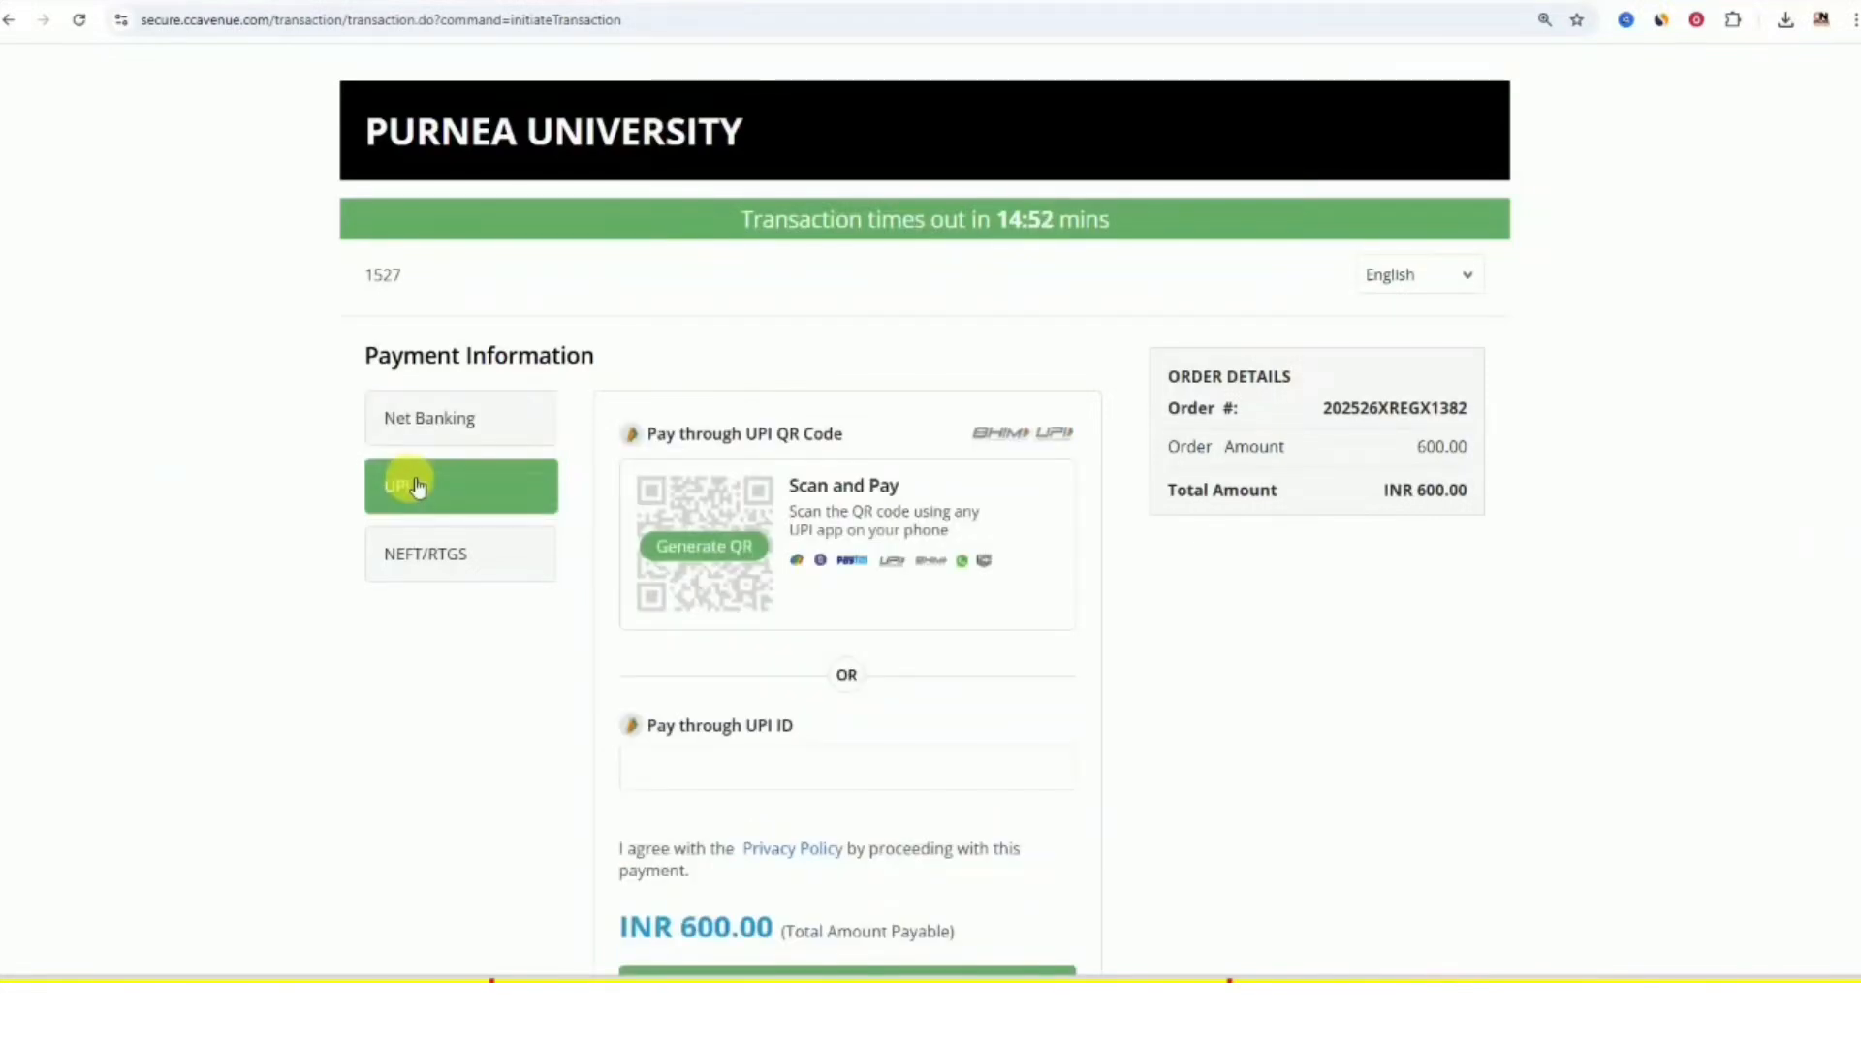
left_click(706, 548)
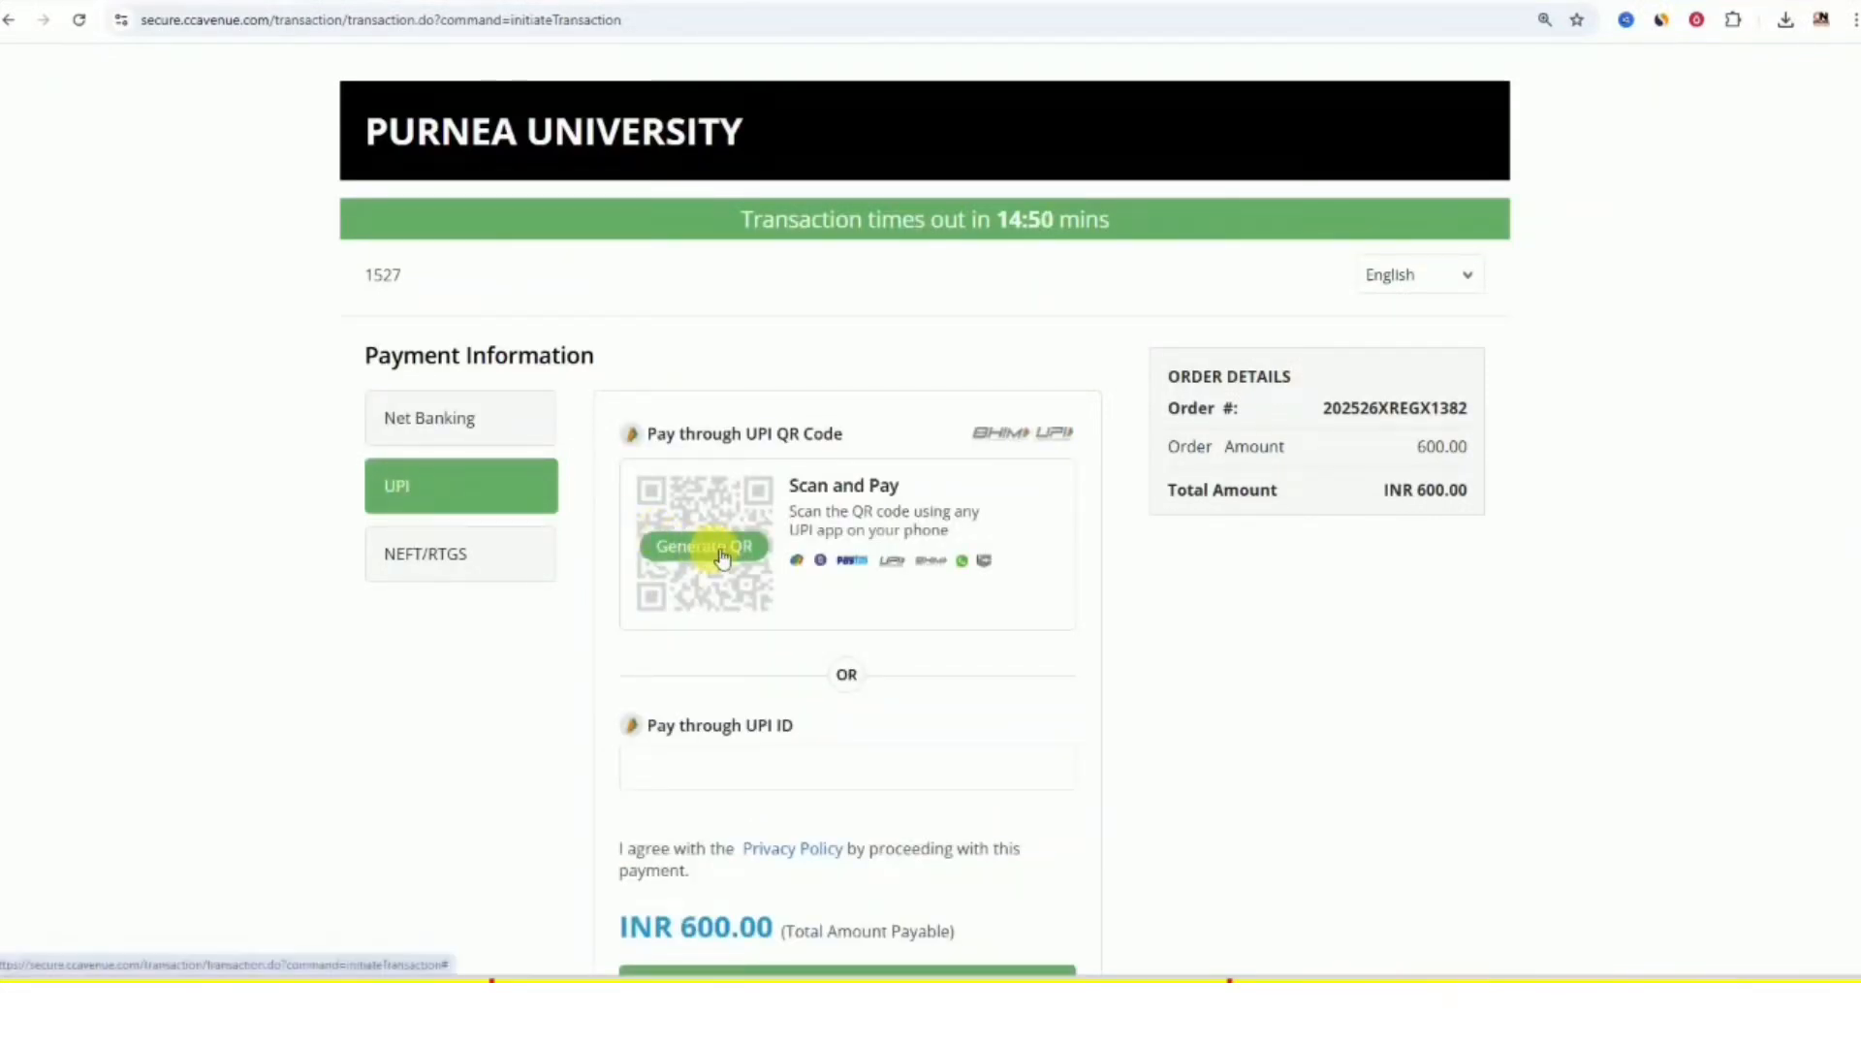